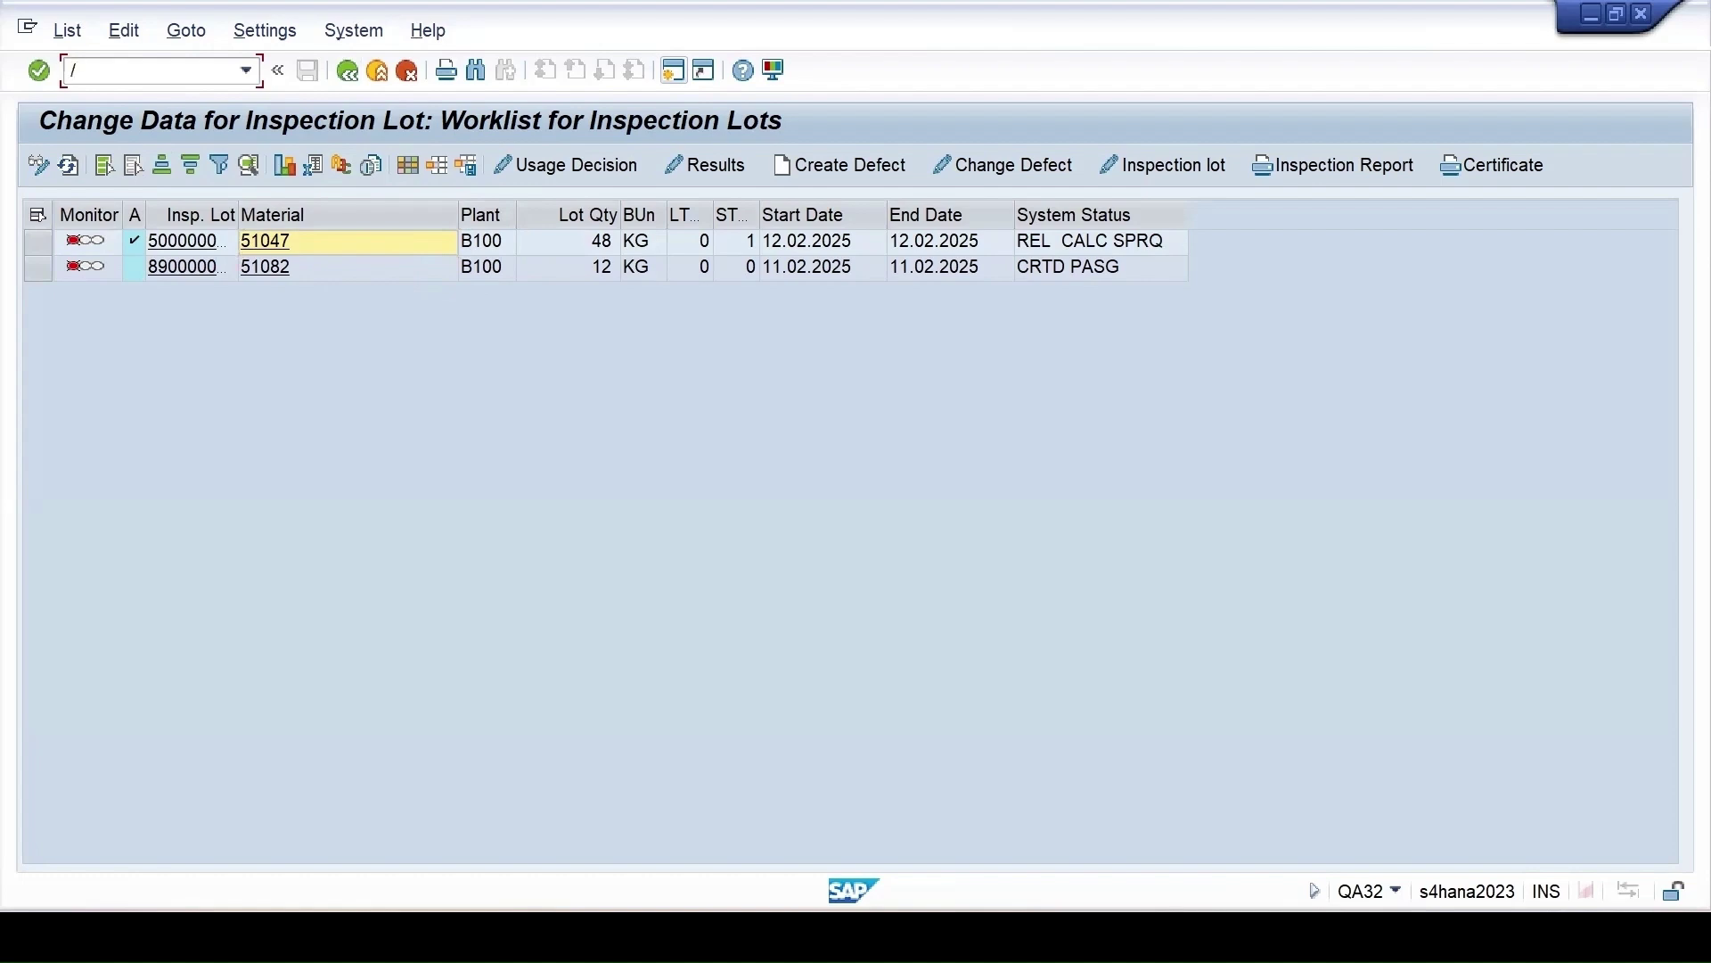
- Start transaction MM02 and open material 51047 with the Quality Management view
text(nmigo)
key(Return)
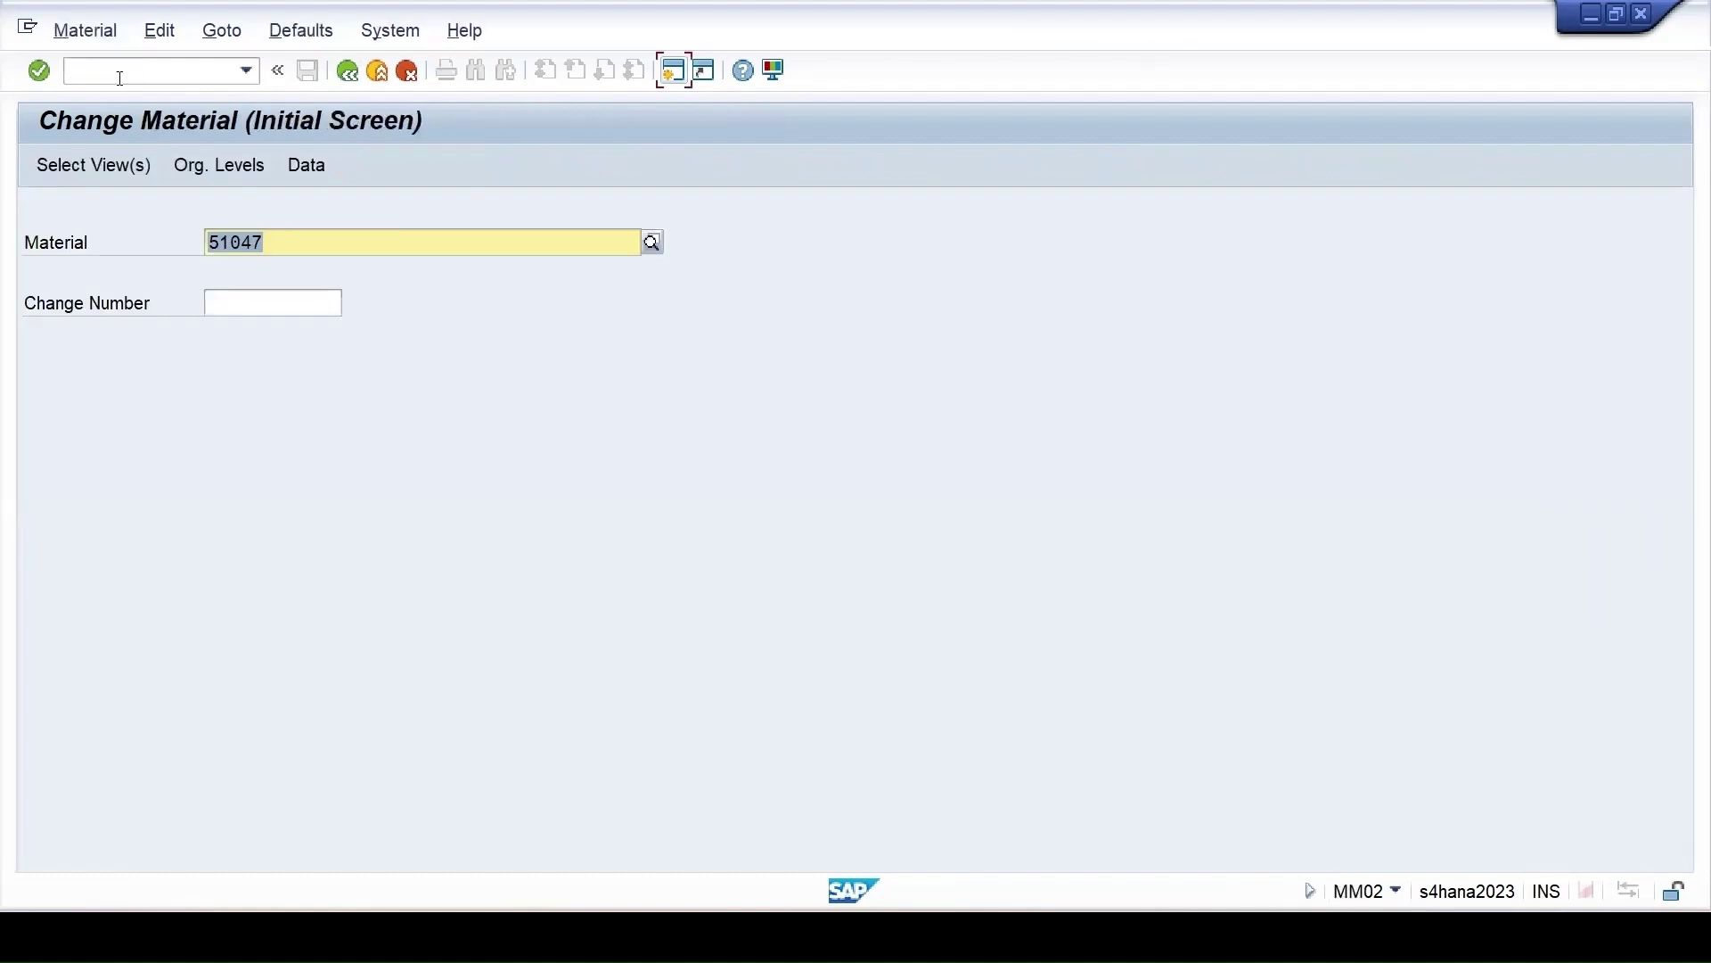
key(Return)
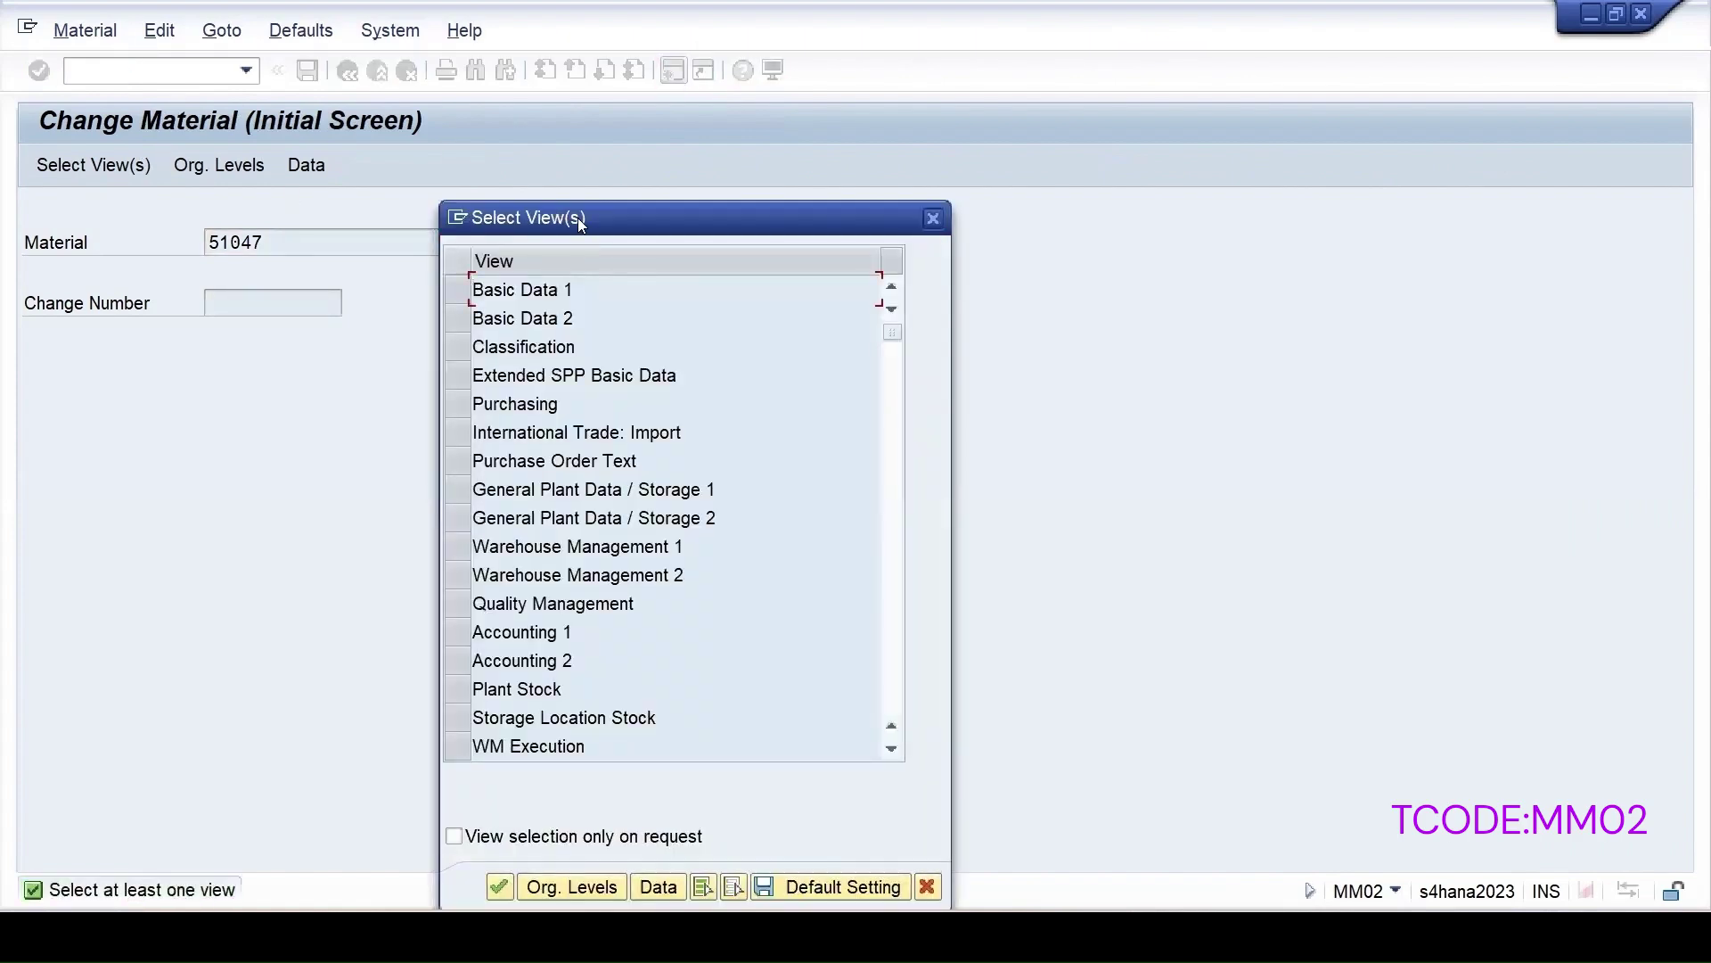
drag(582, 215, 615, 108)
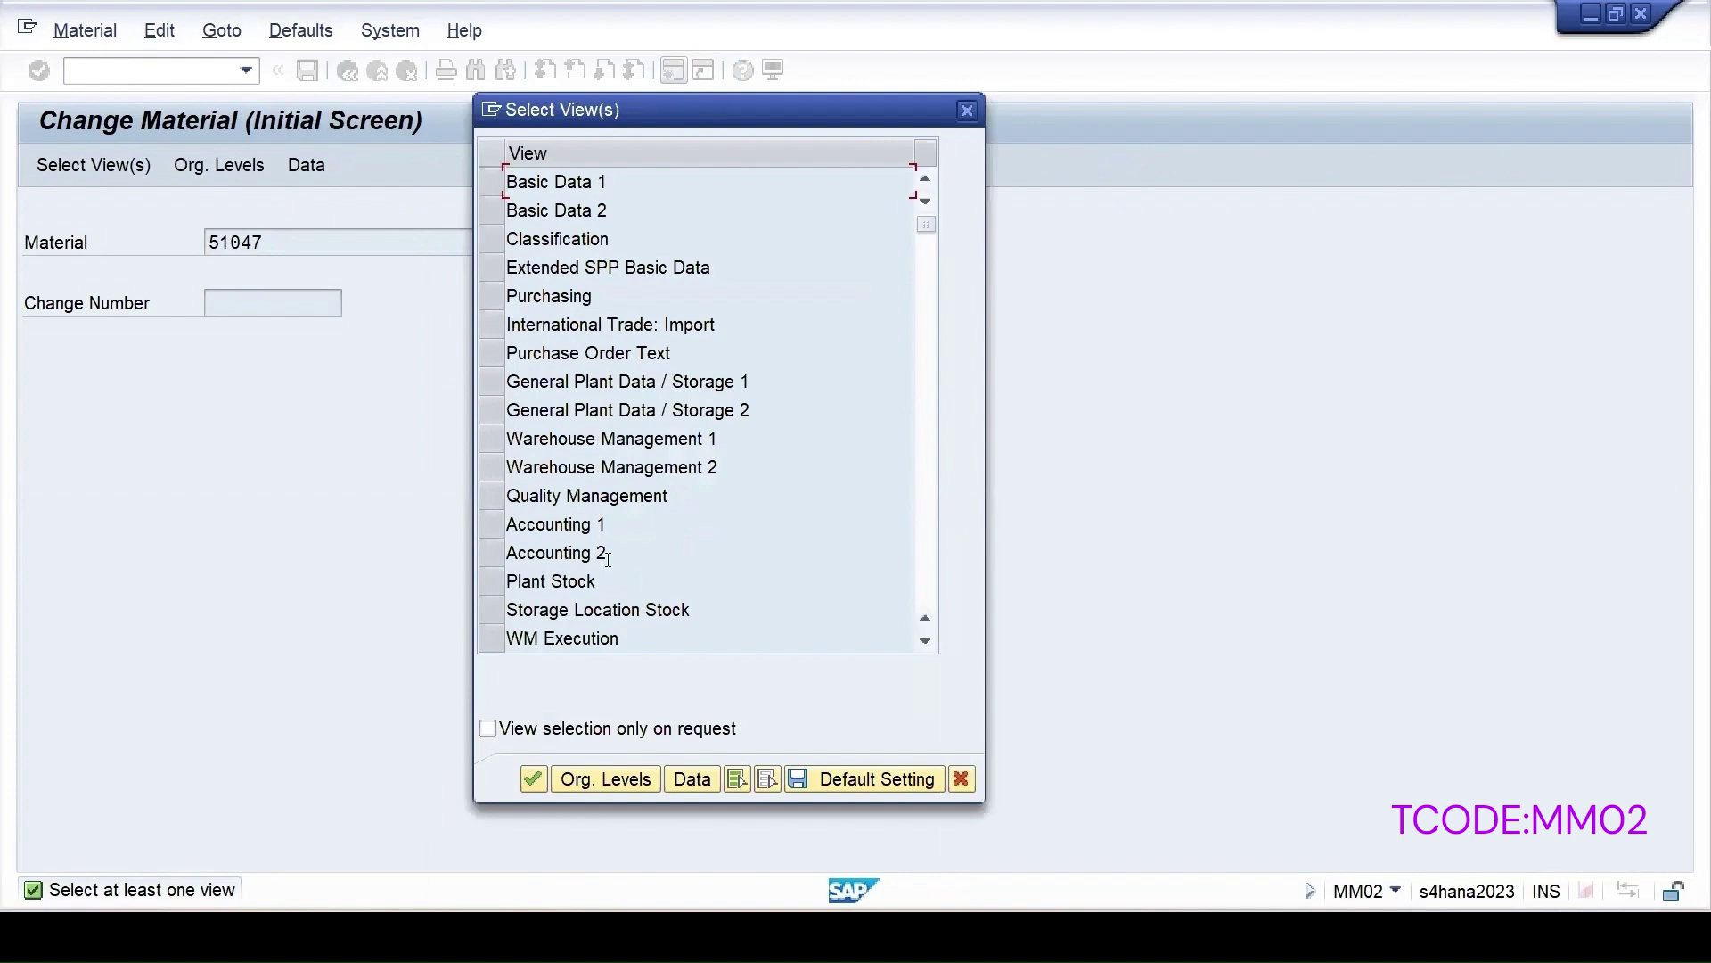
click(492, 496)
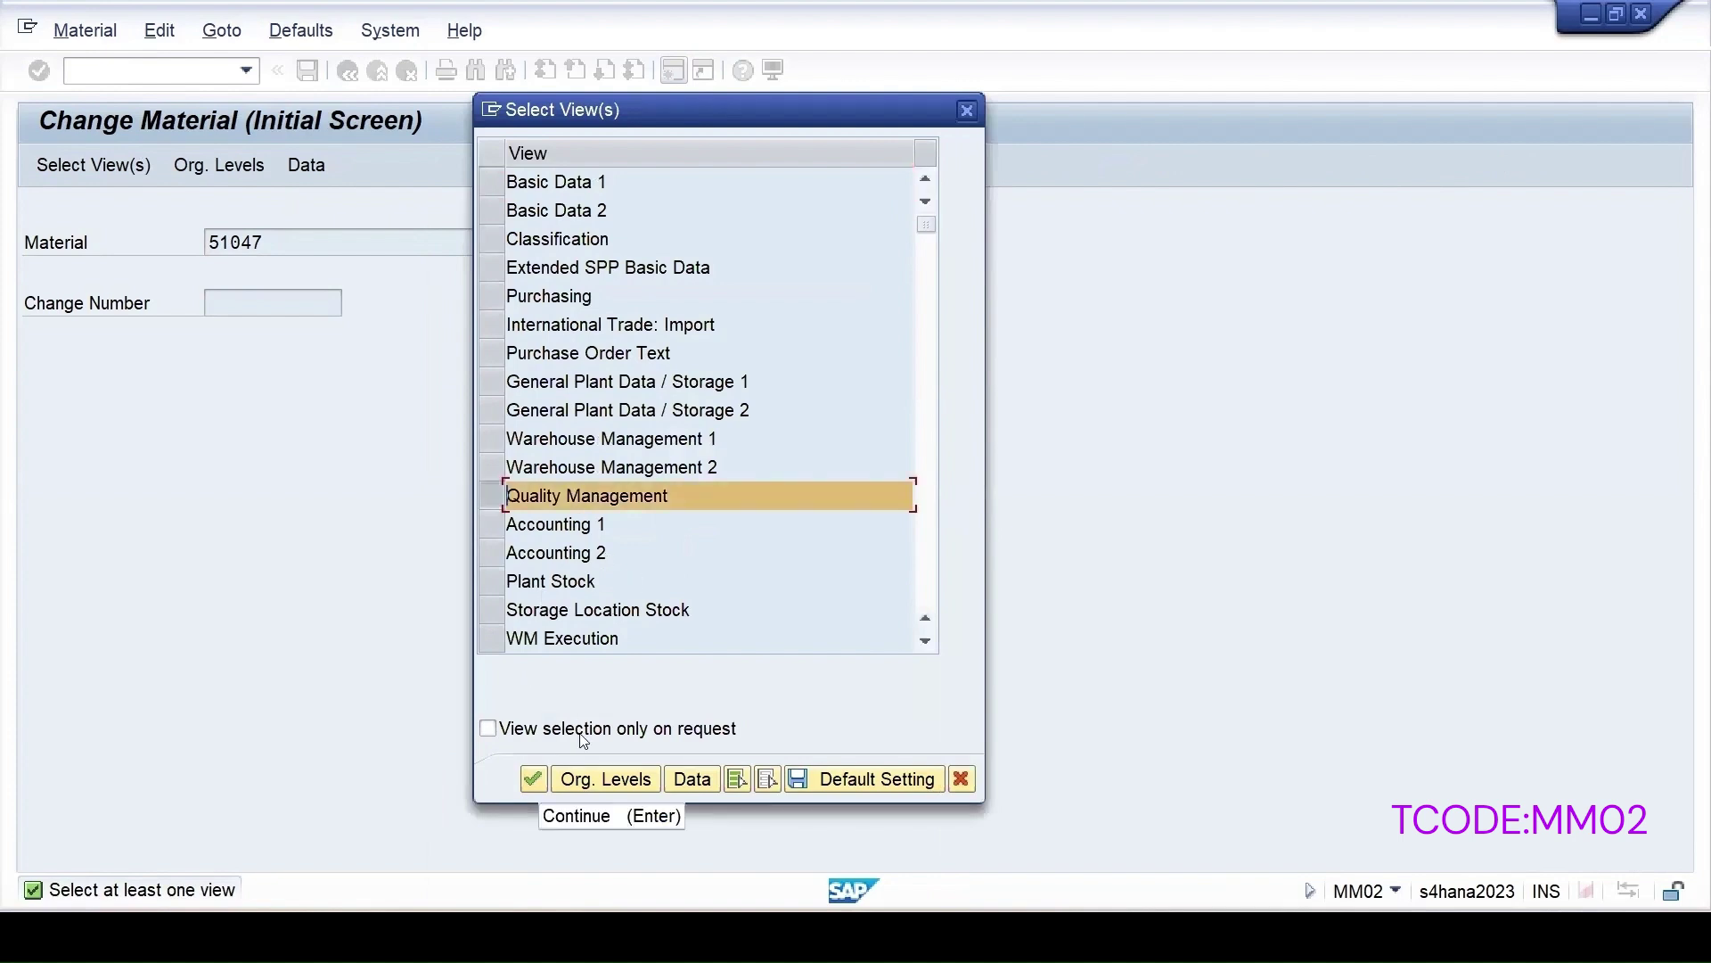
click(534, 781)
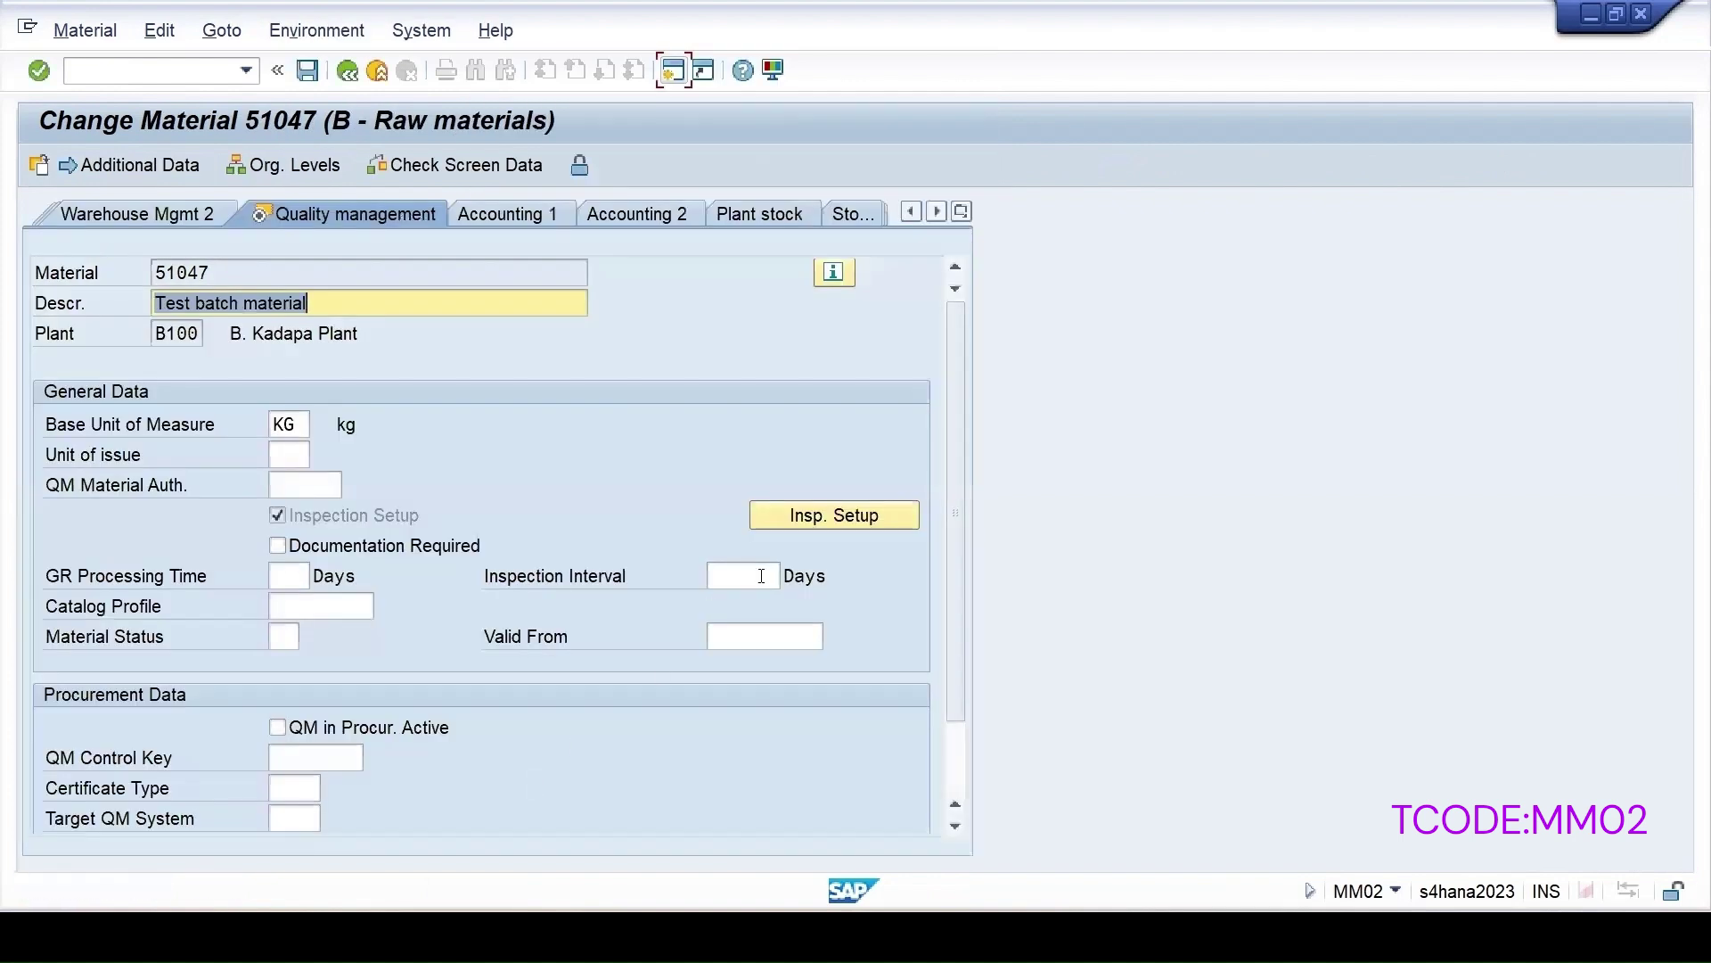
- Review the inspection types in the material's inspection setup and save the material
click(832, 525)
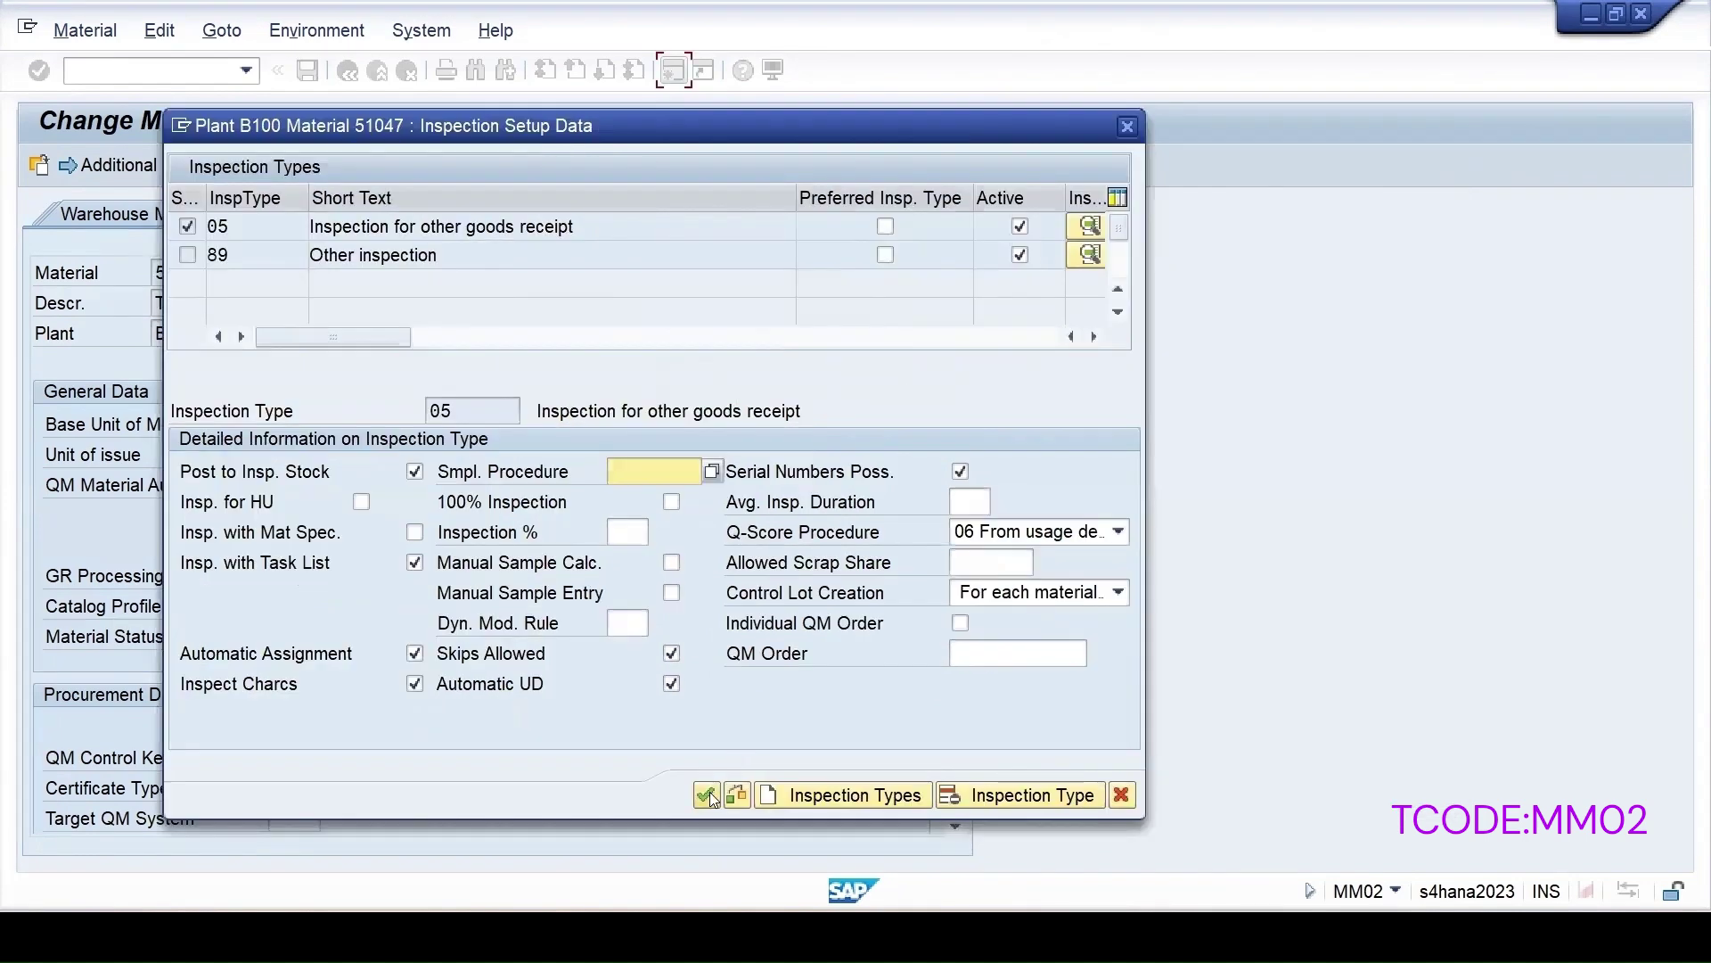
click(707, 796)
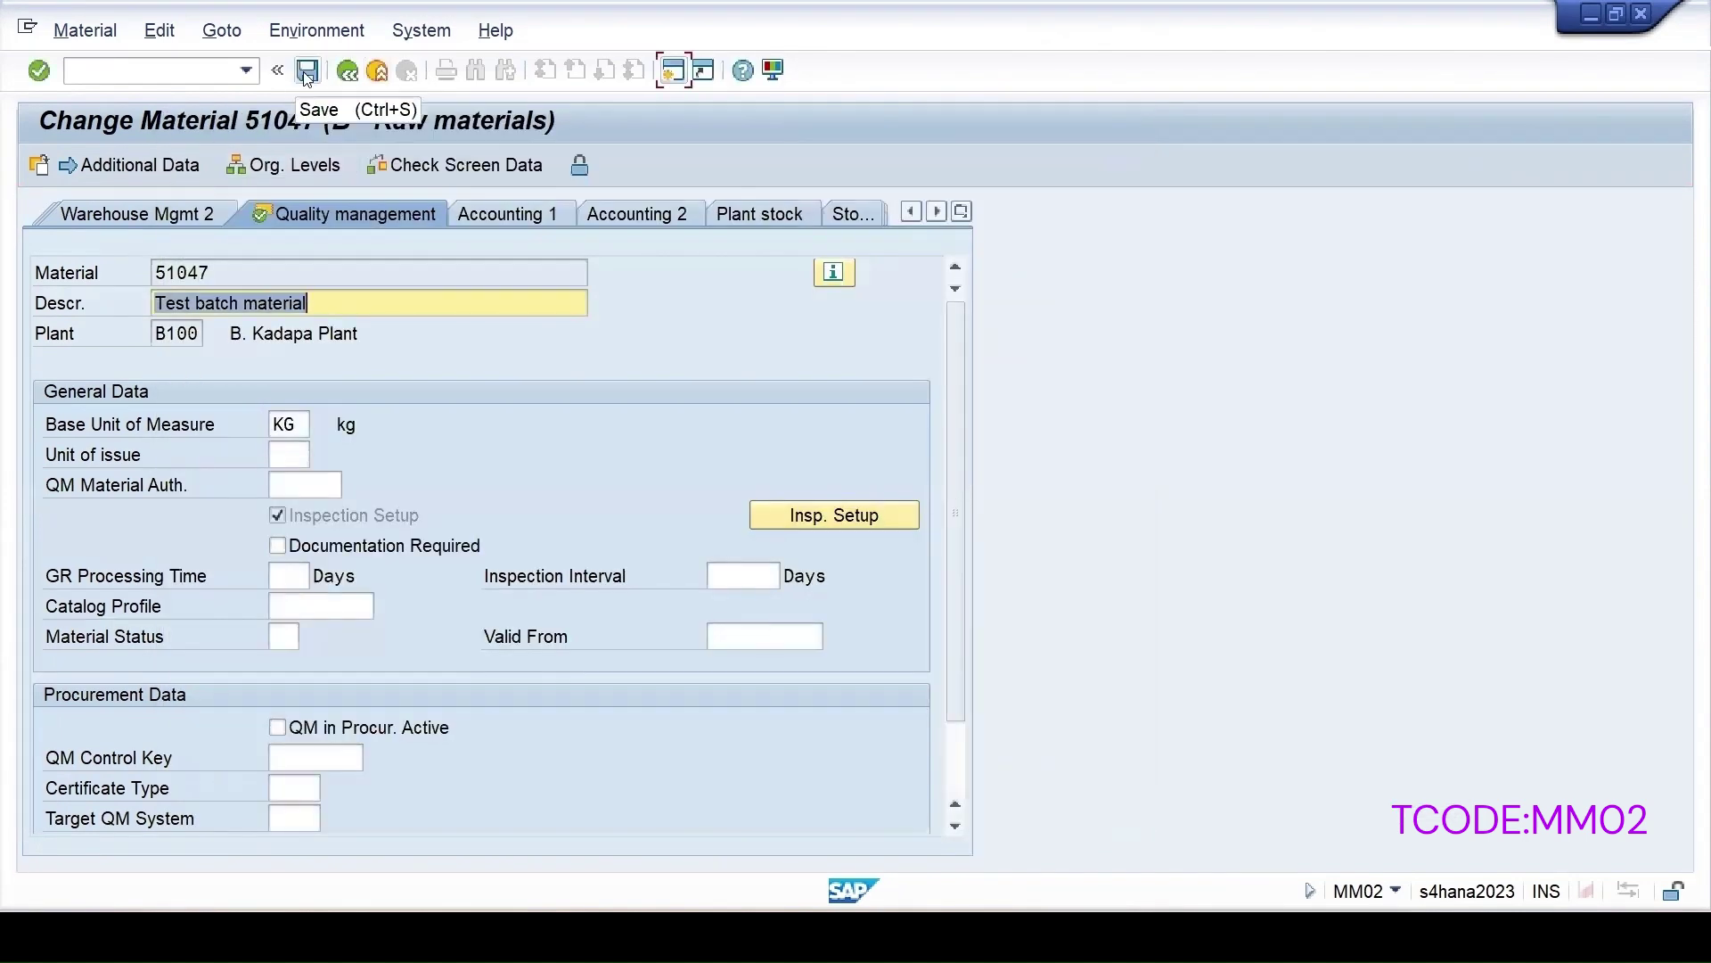
click(307, 71)
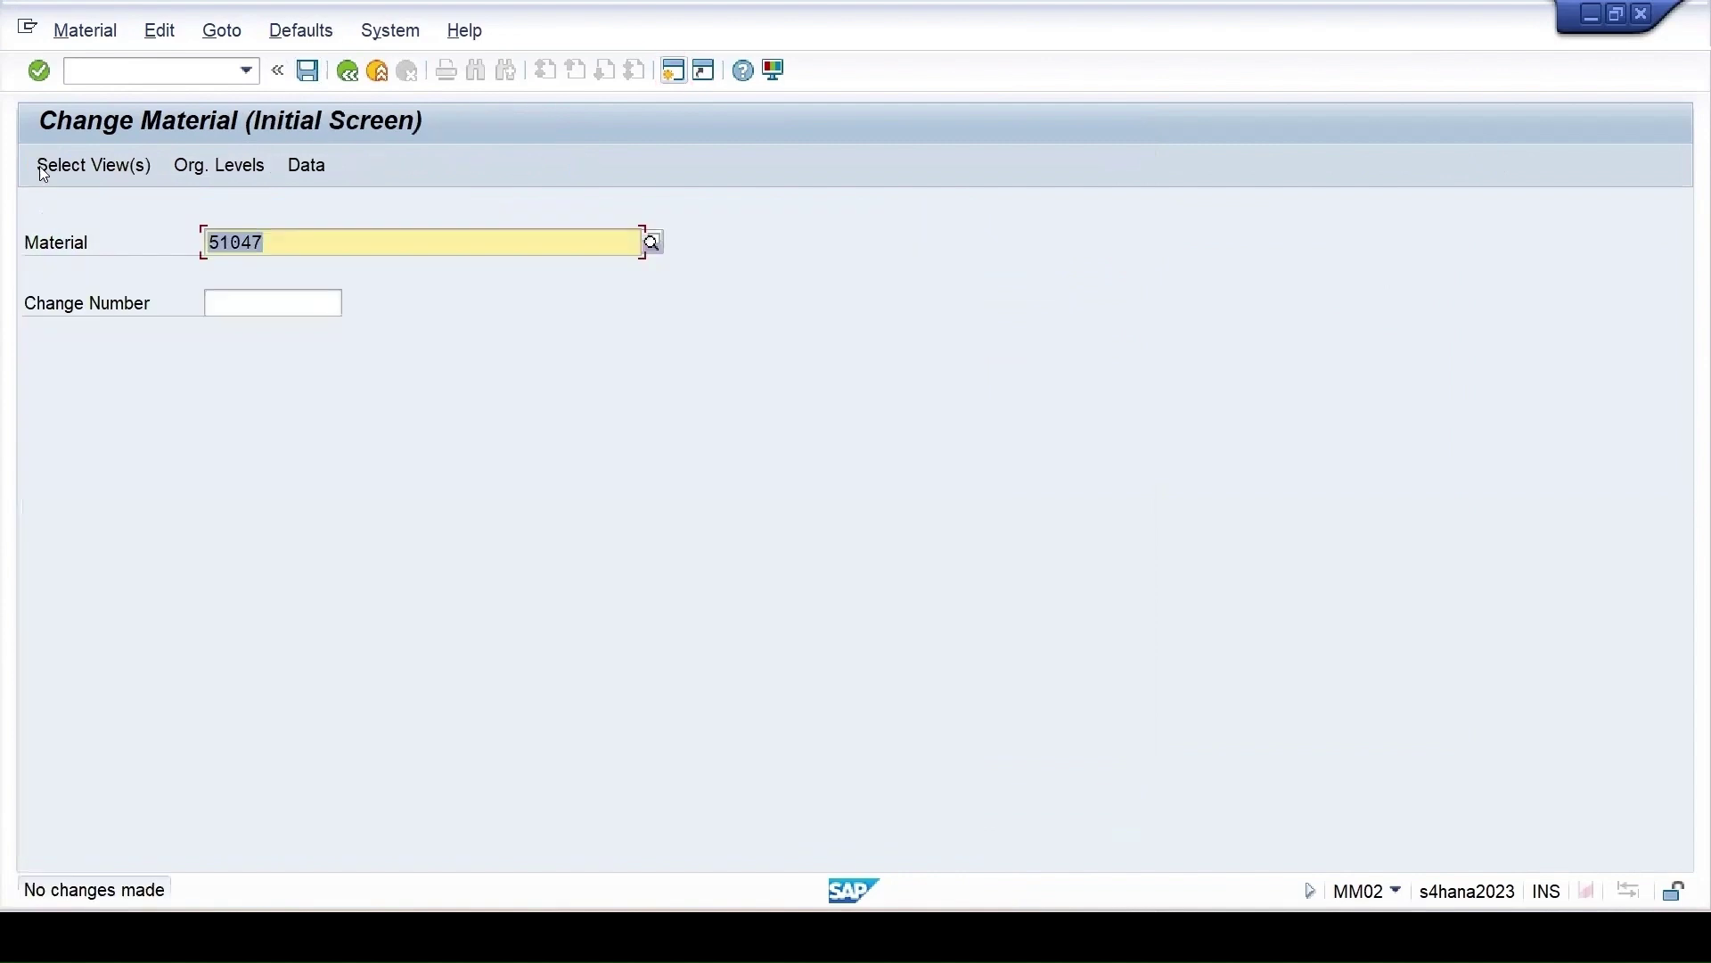
- Start transaction QP02 and open the inspection plan for material 51047 in plant B100
text(/n)
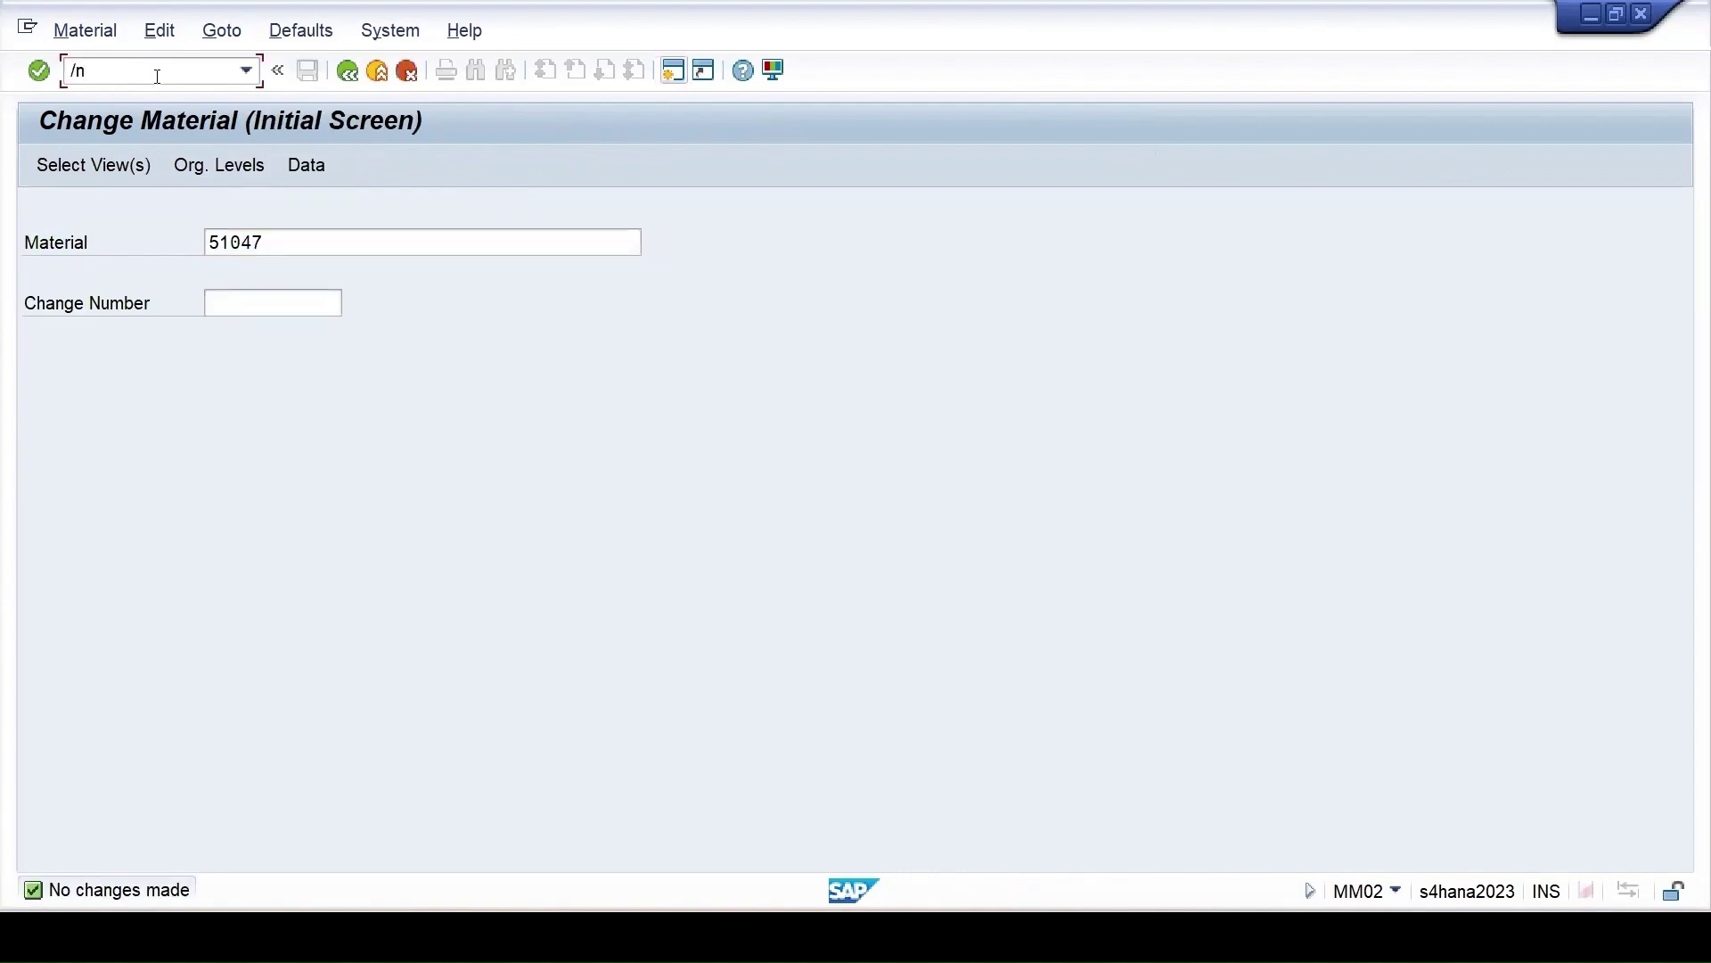
text(qp02)
key(Return)
click(691, 242)
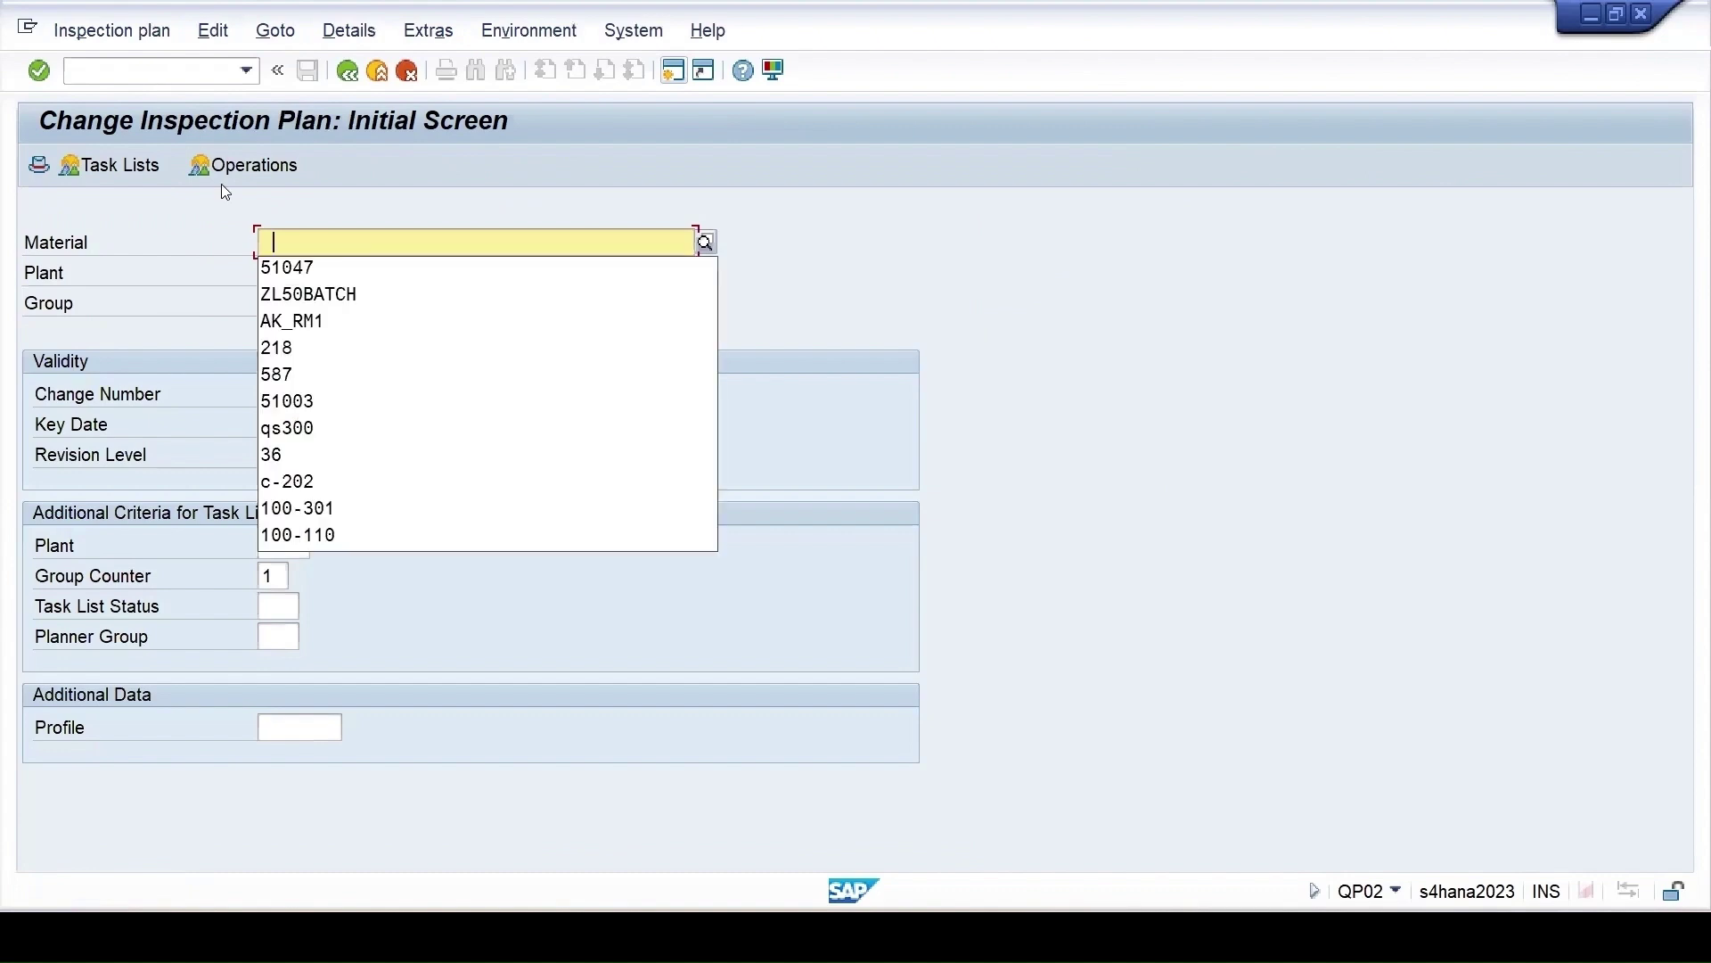
click(281, 270)
click(284, 273)
click(281, 295)
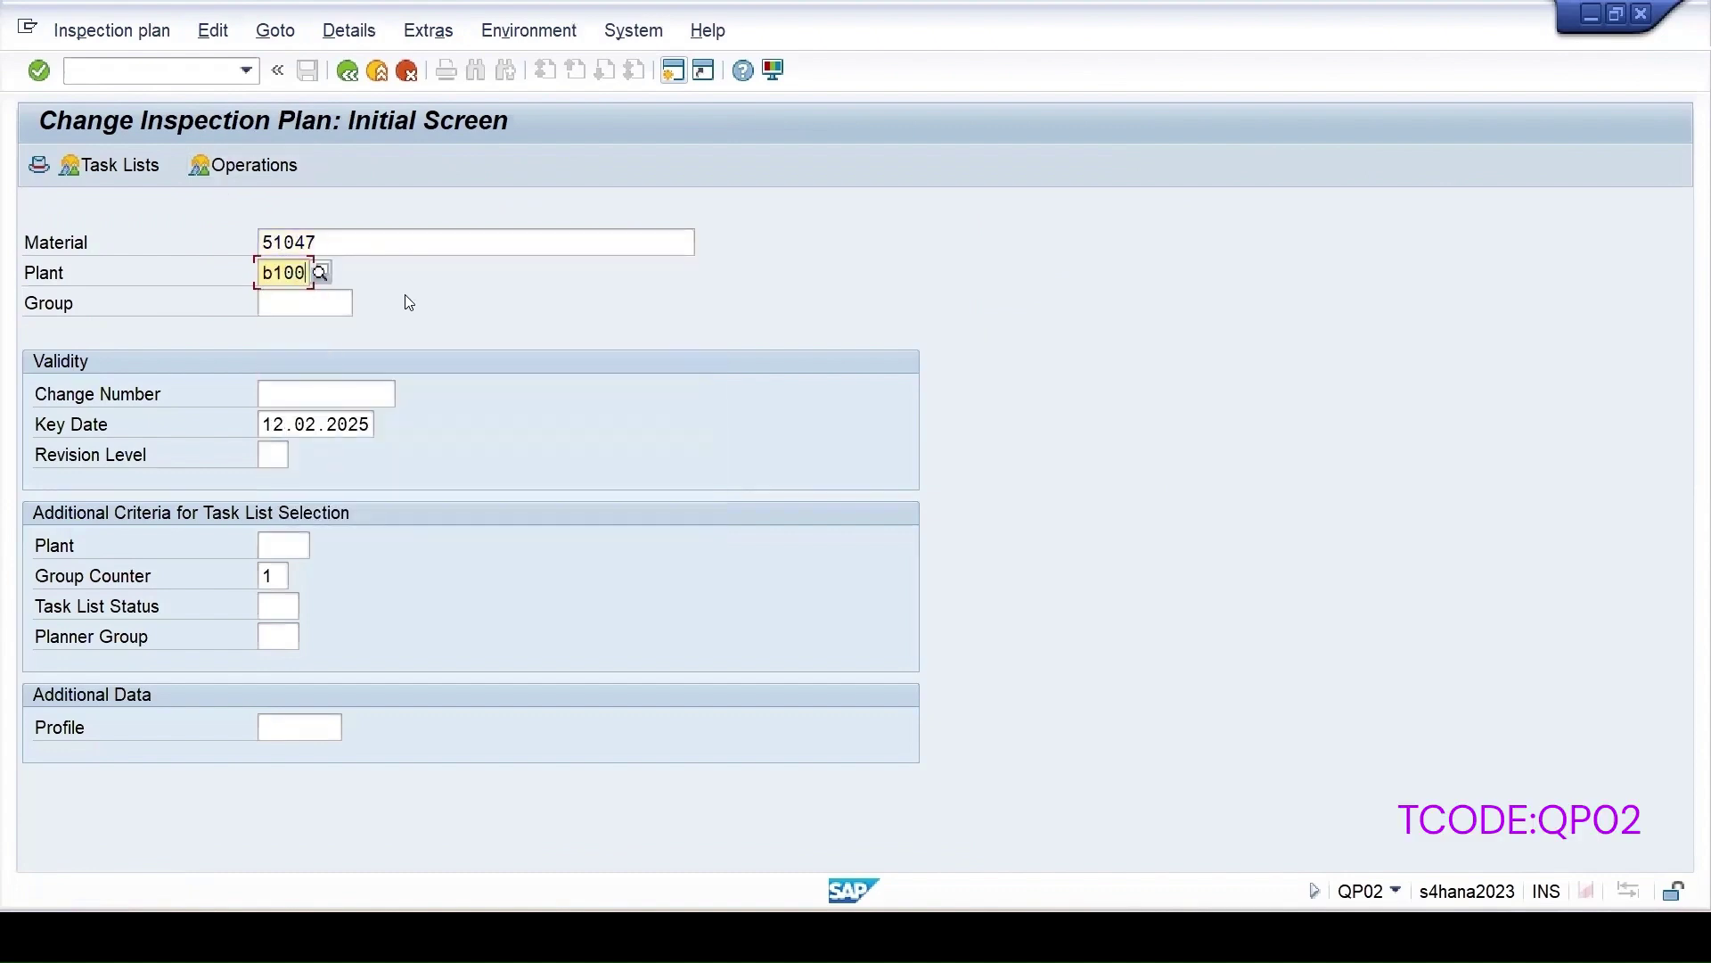
key(Return)
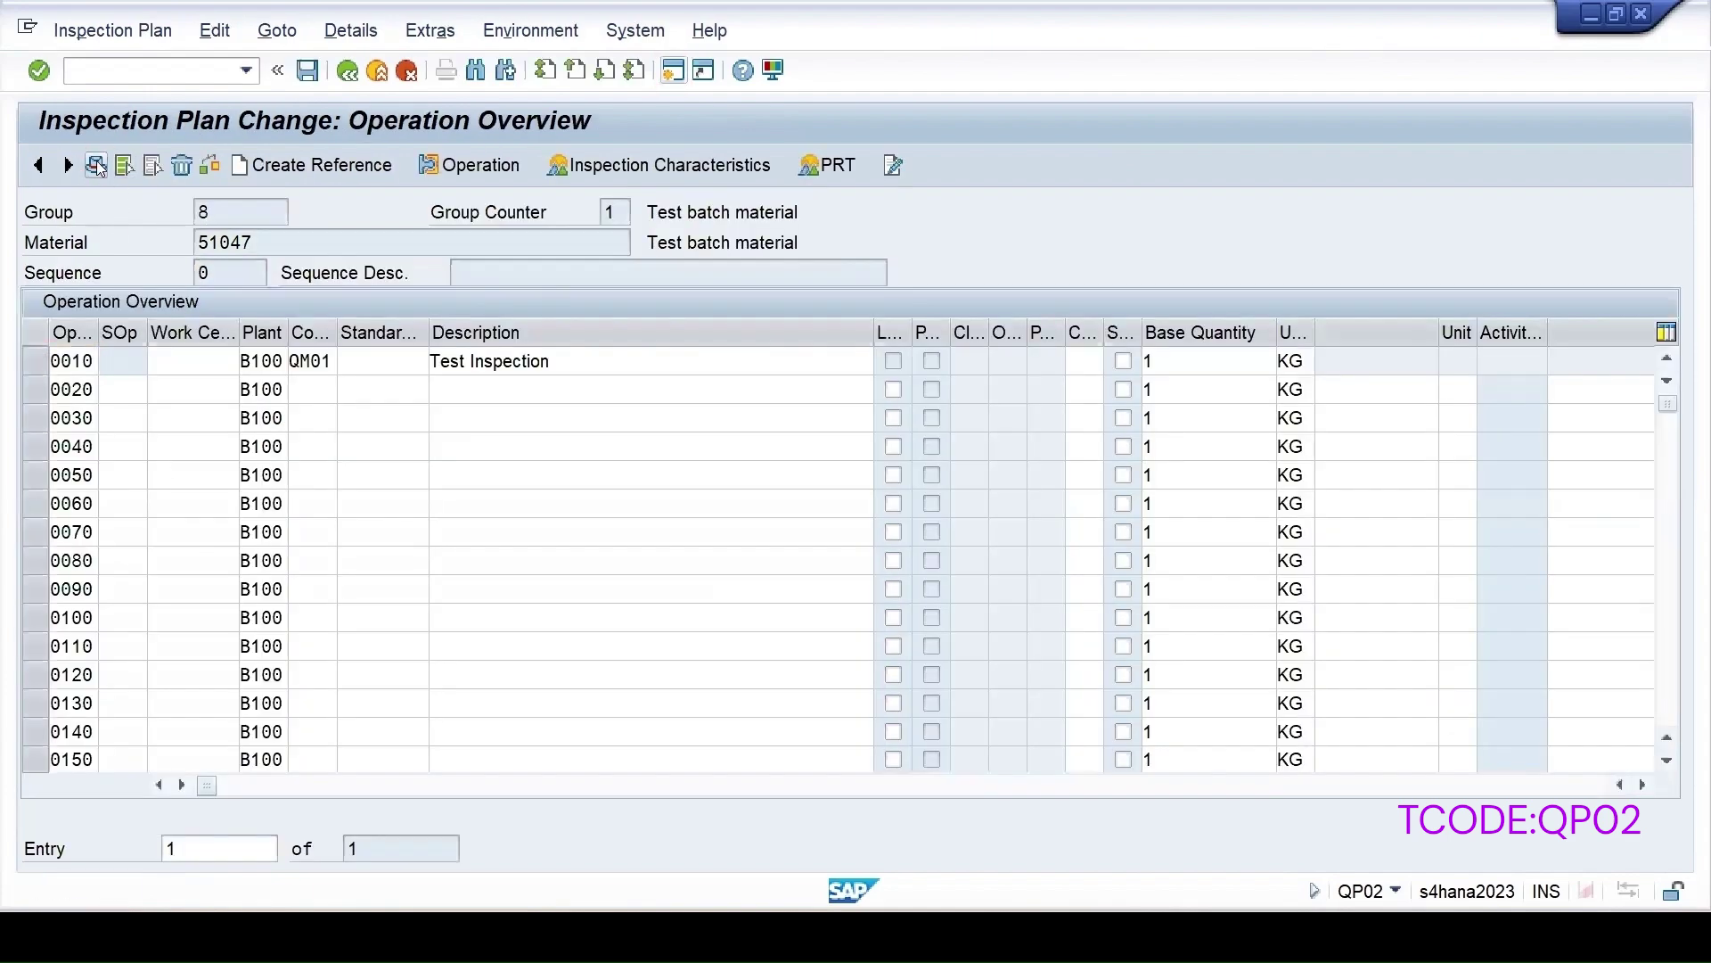
- Check the usage and overall status in the inspection plan header and return to the operation overview
click(97, 165)
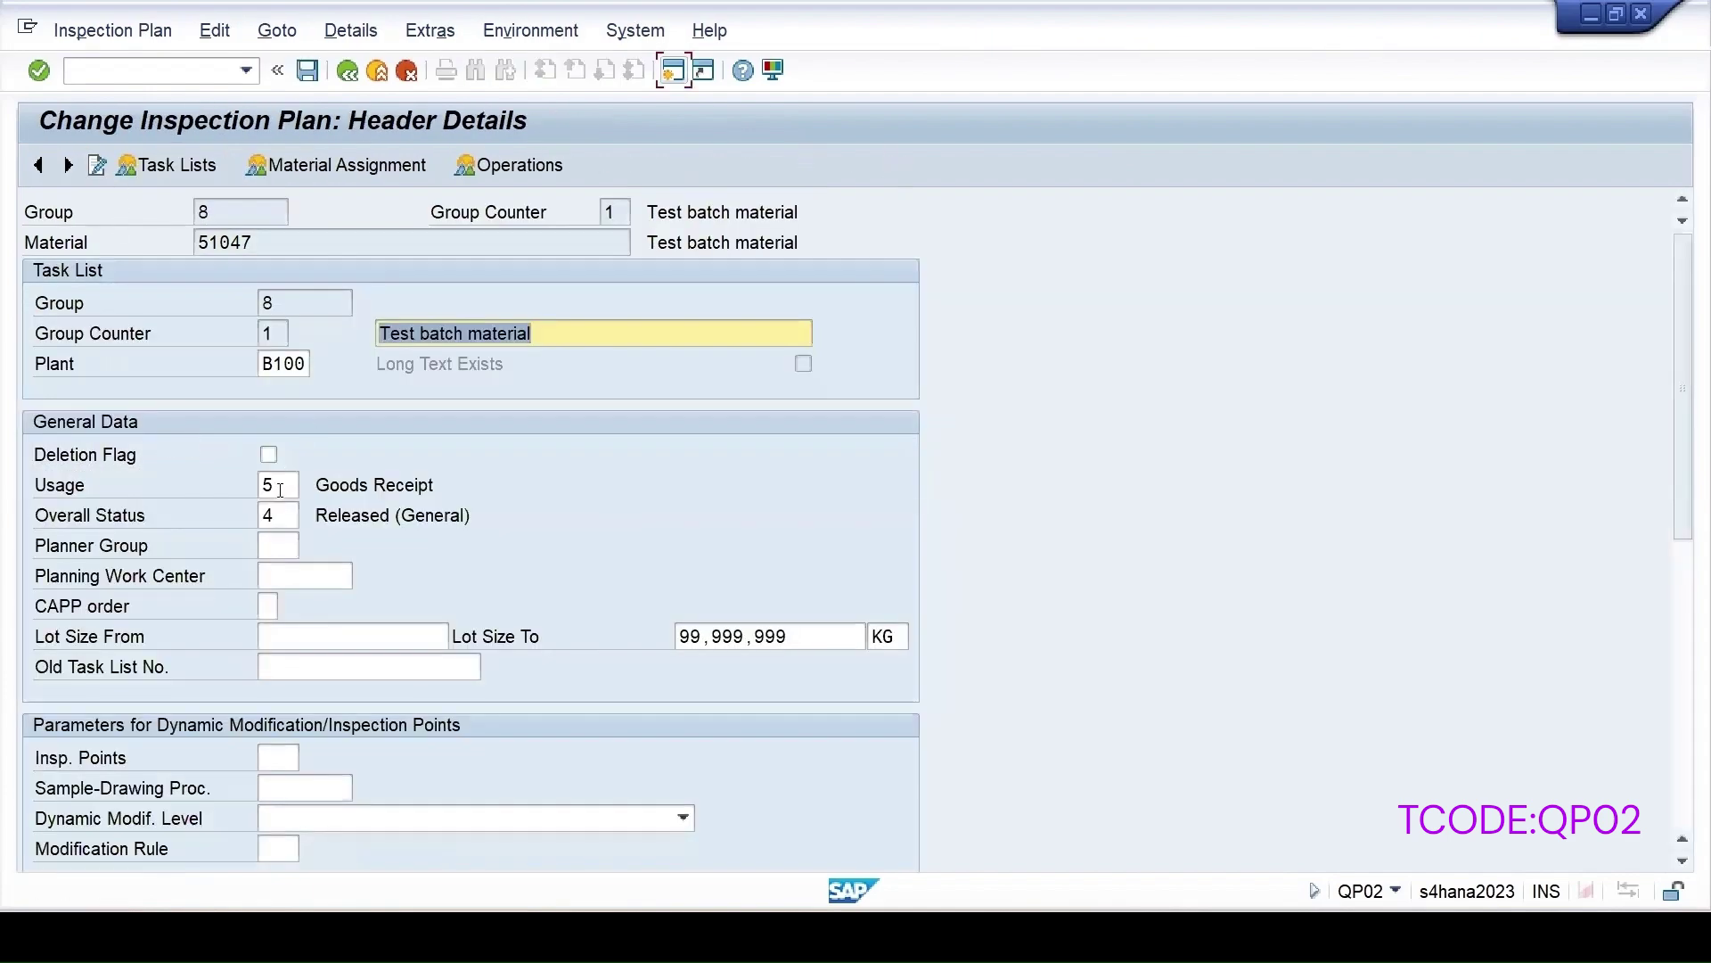
click(276, 486)
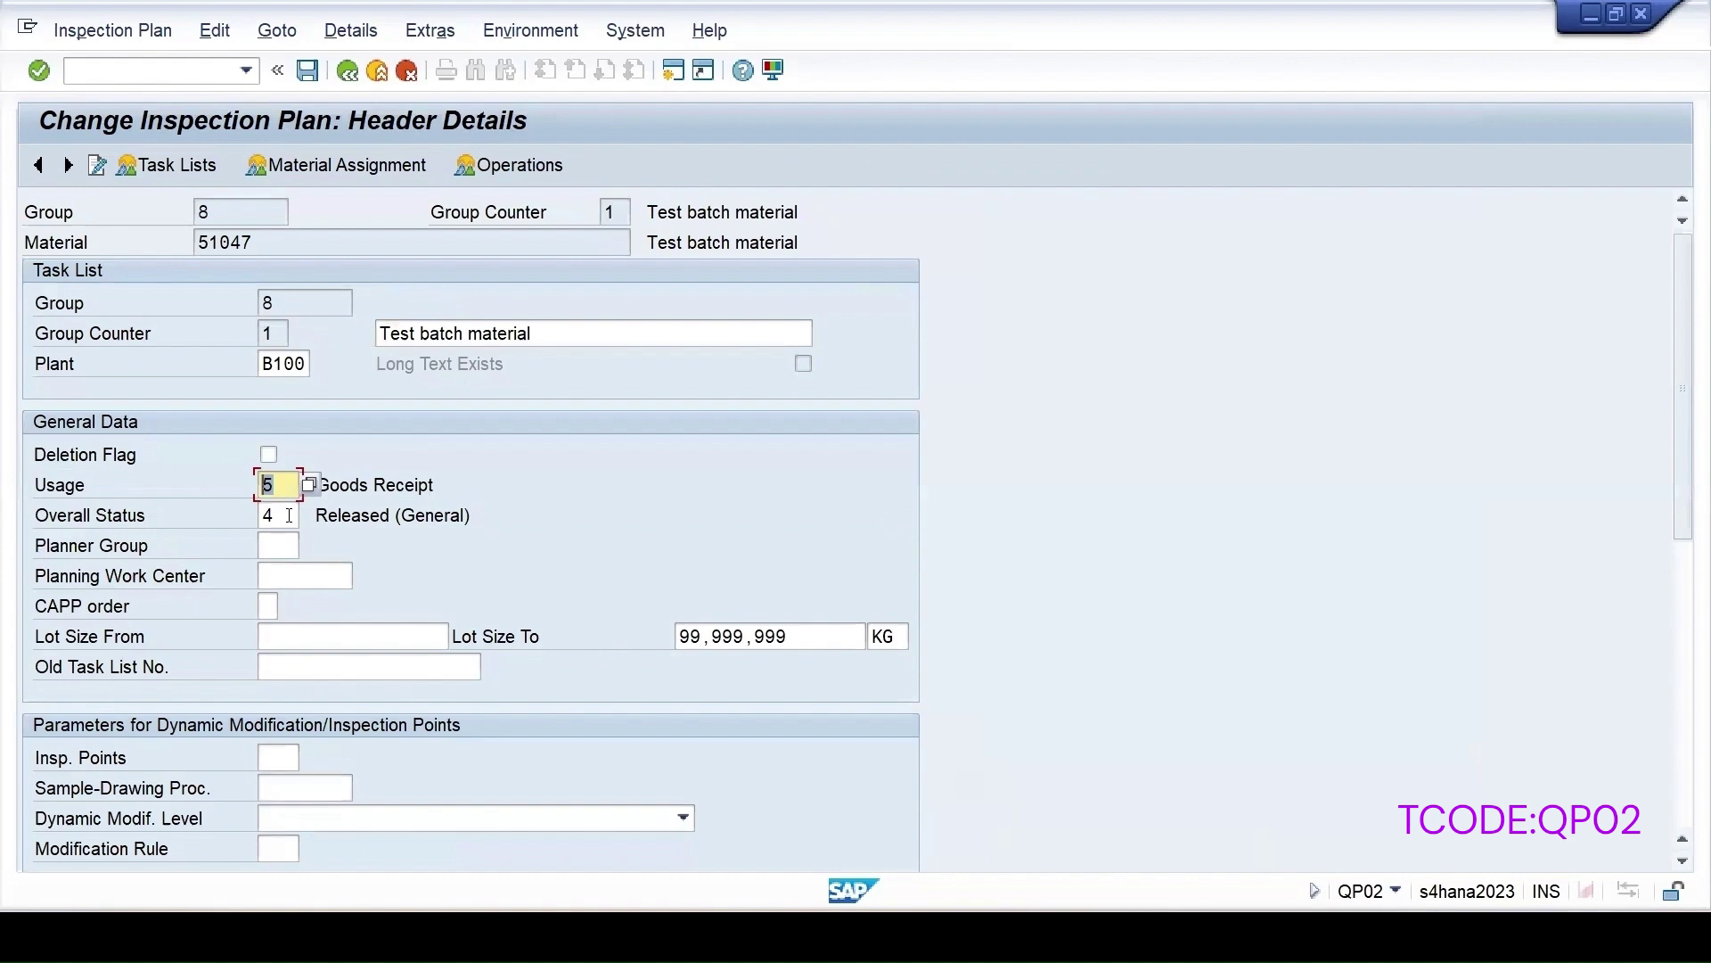
key(Tab)
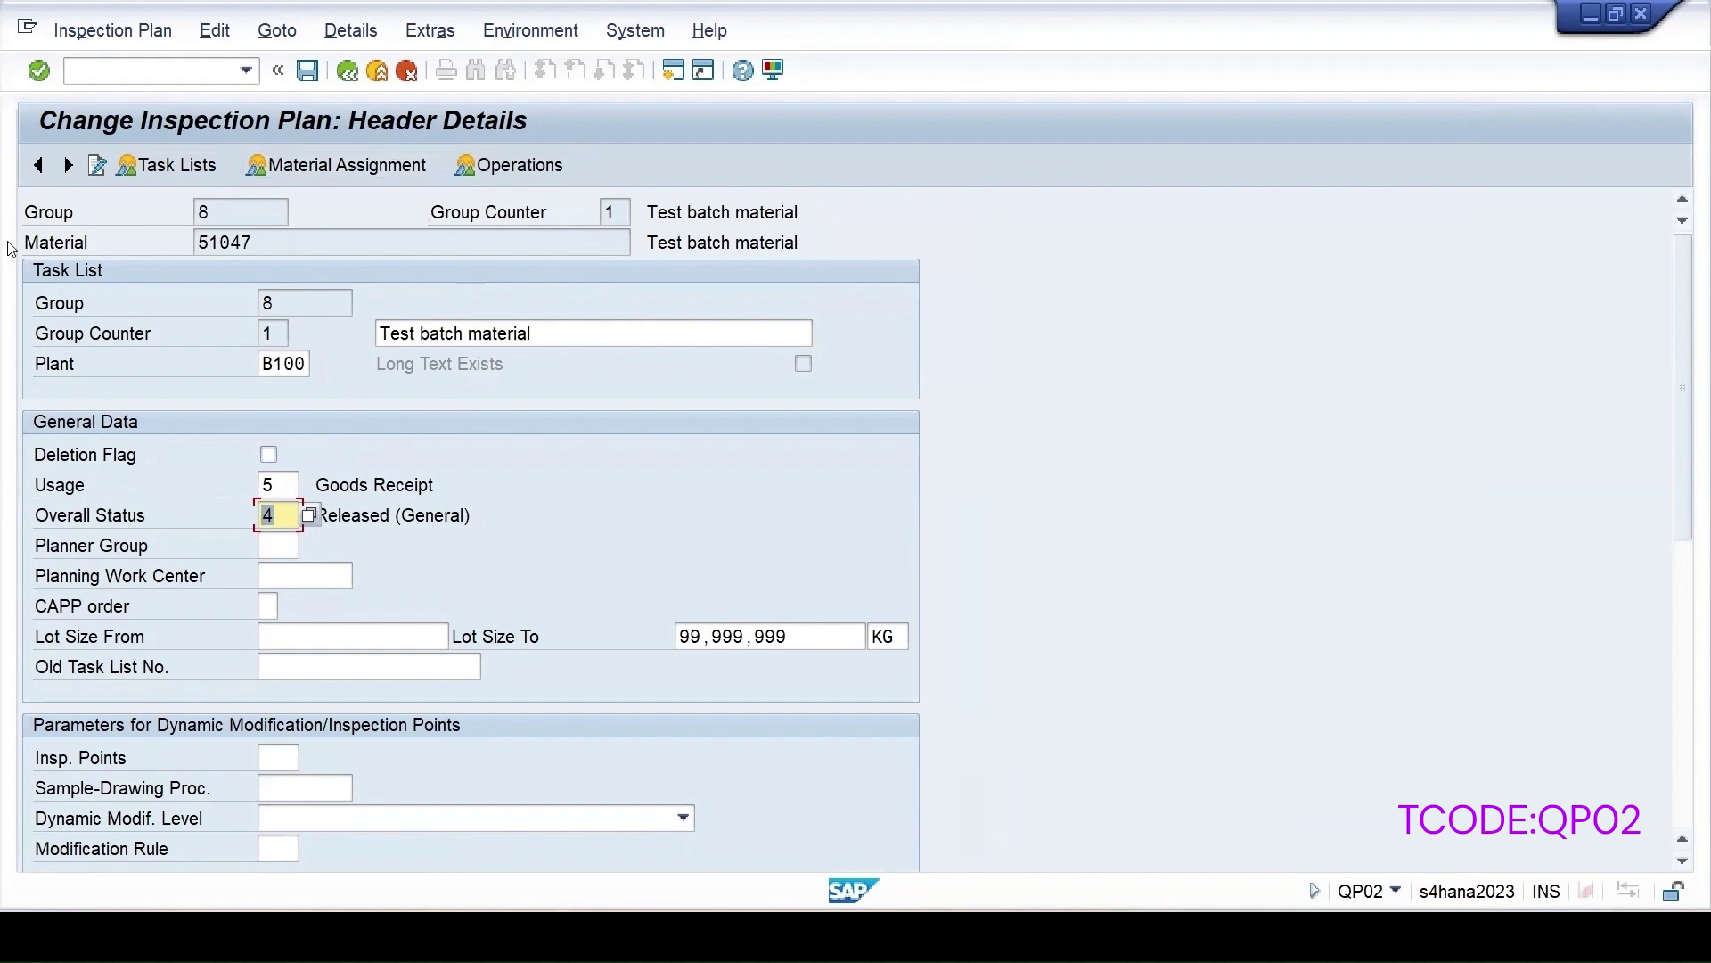
click(518, 166)
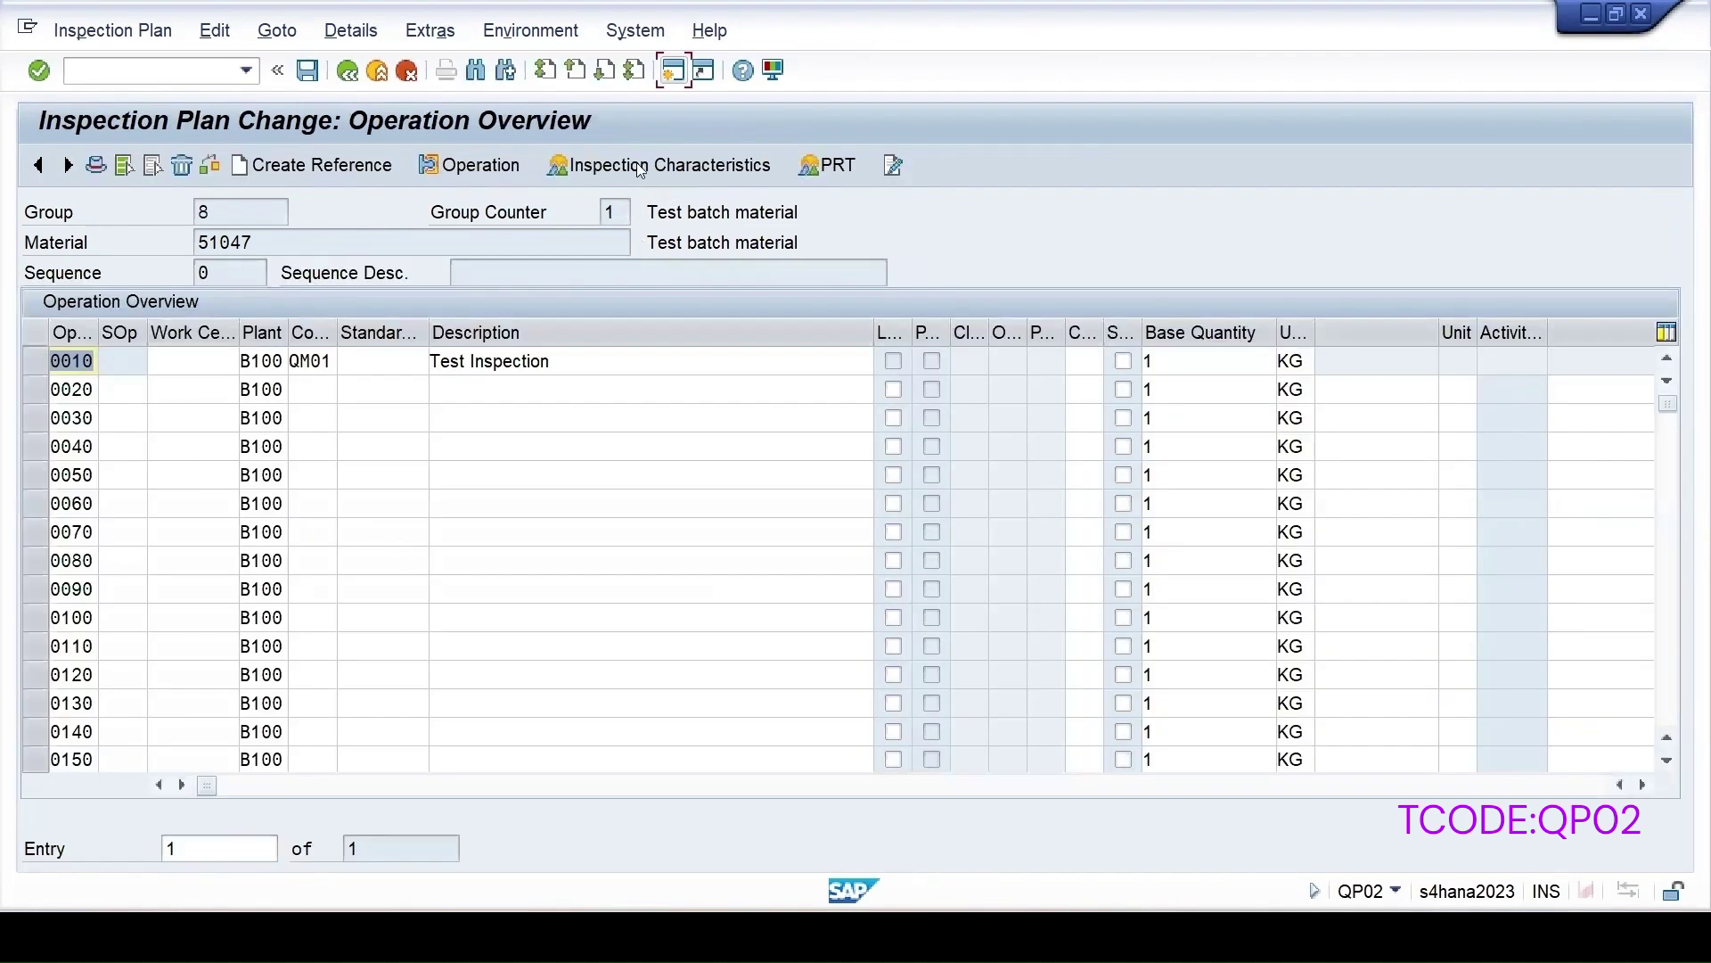
- Show the inspection characteristics of operation 0010 and review the control indicators of the Quality Test characteristic
click(32, 362)
click(682, 165)
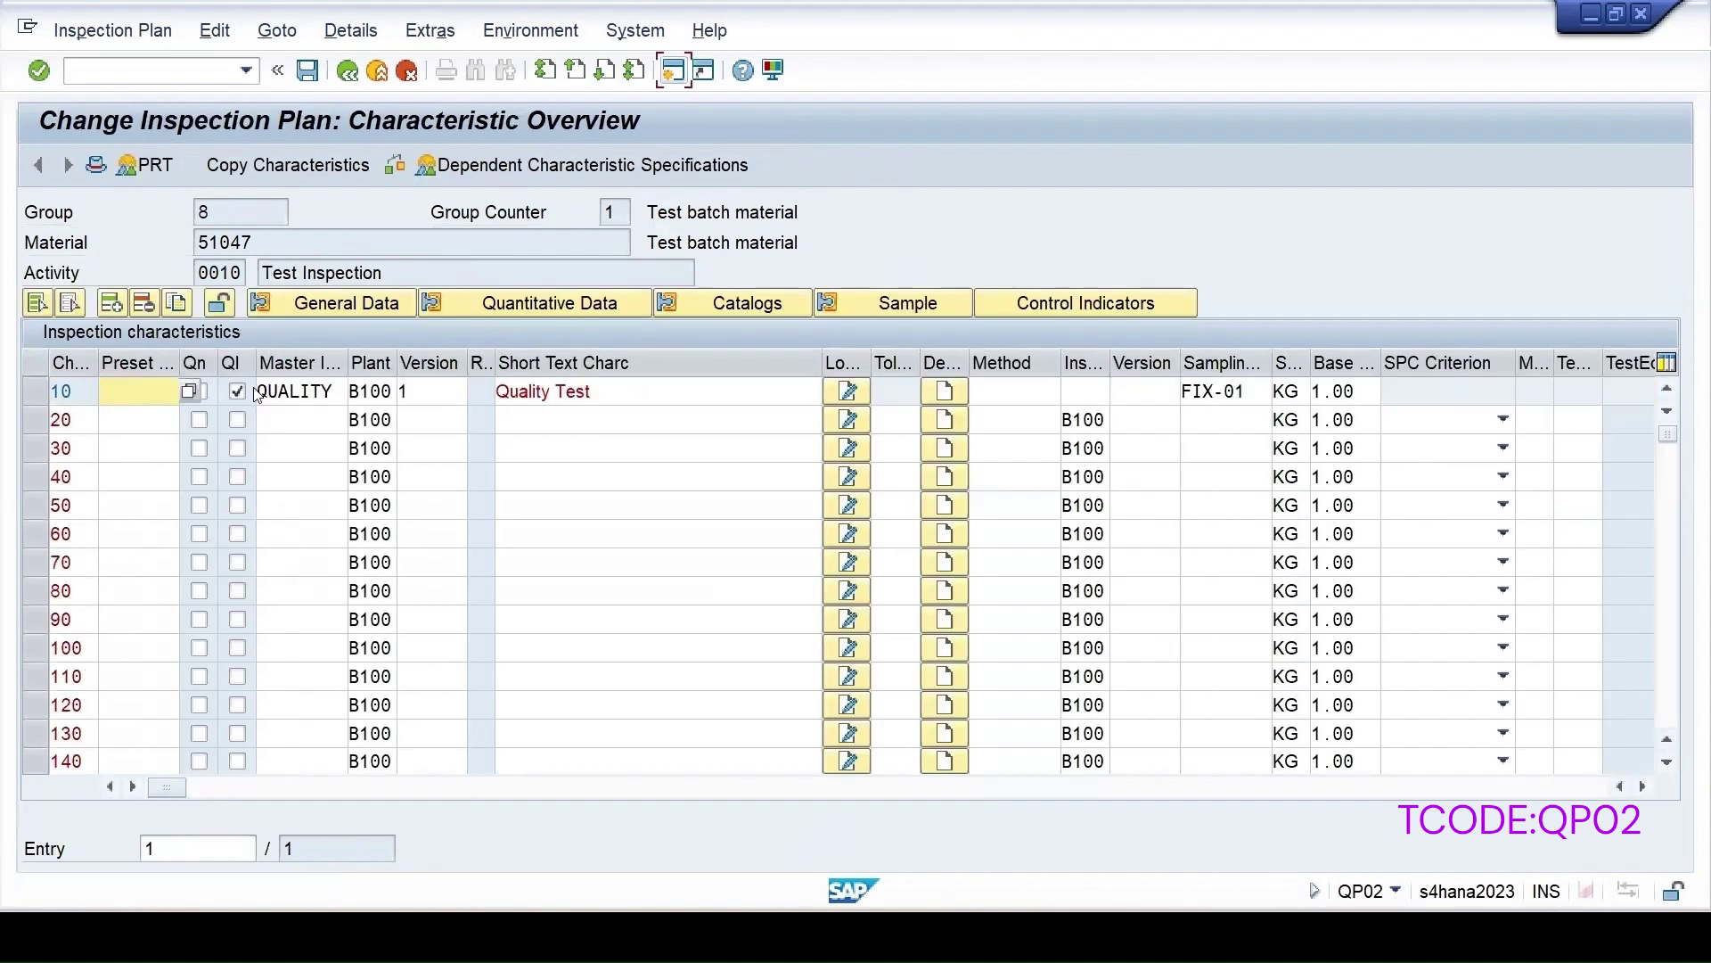
click(32, 392)
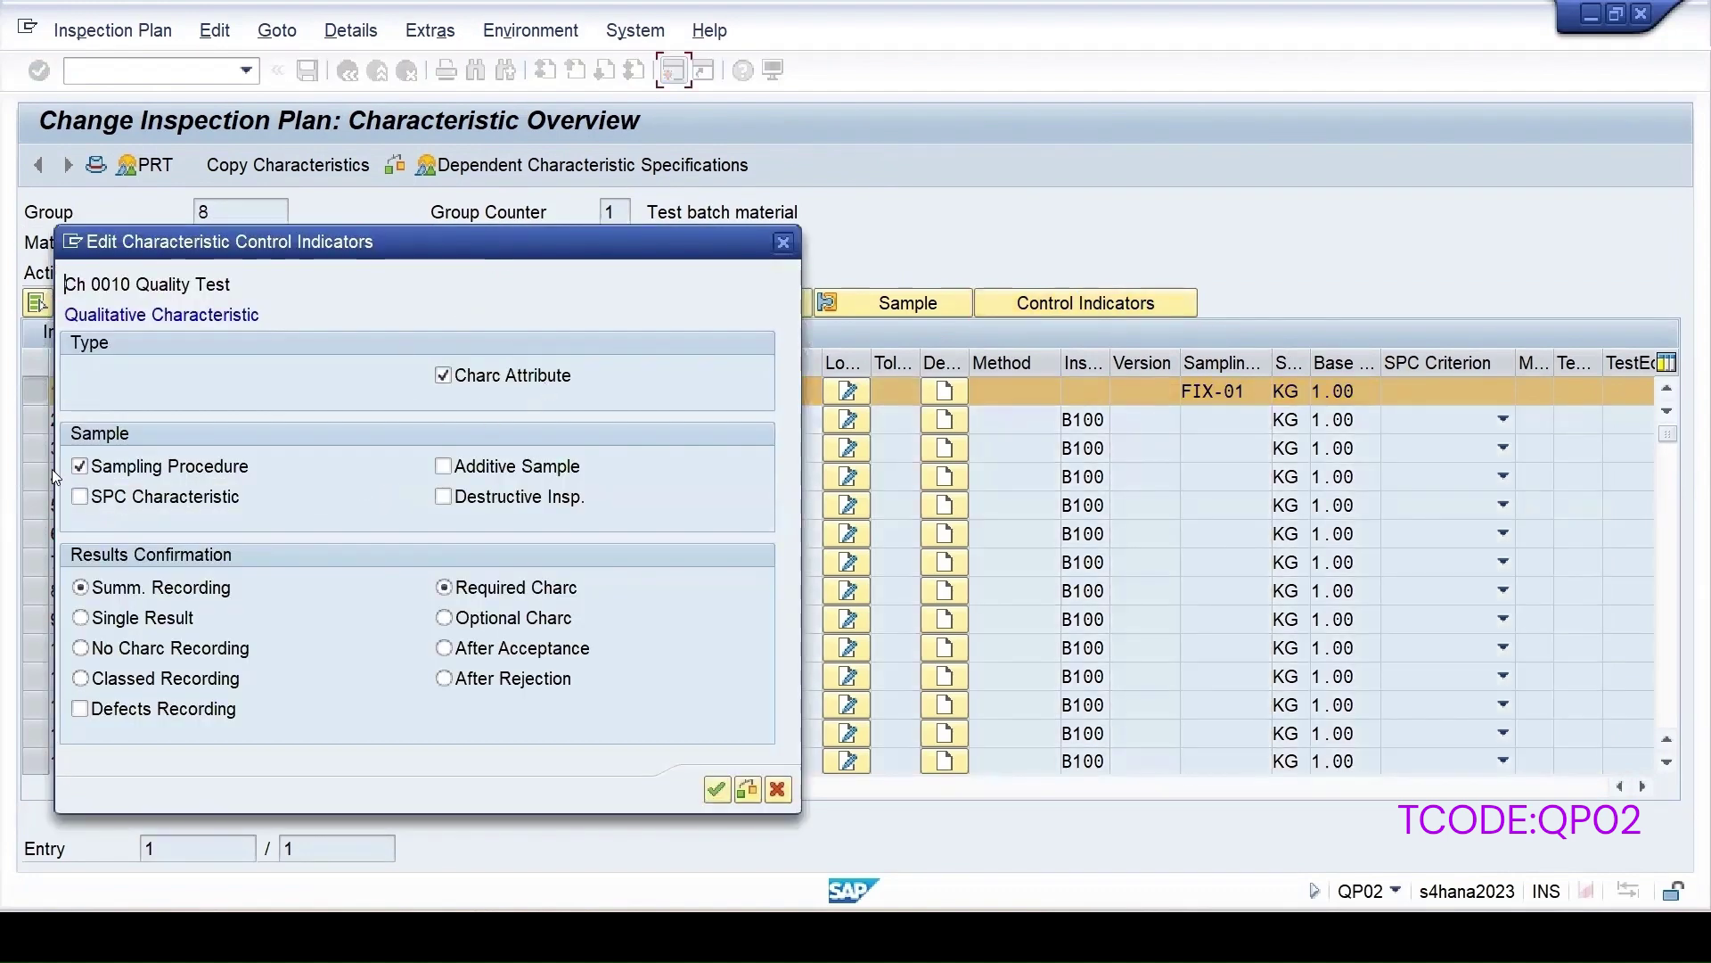
click(716, 789)
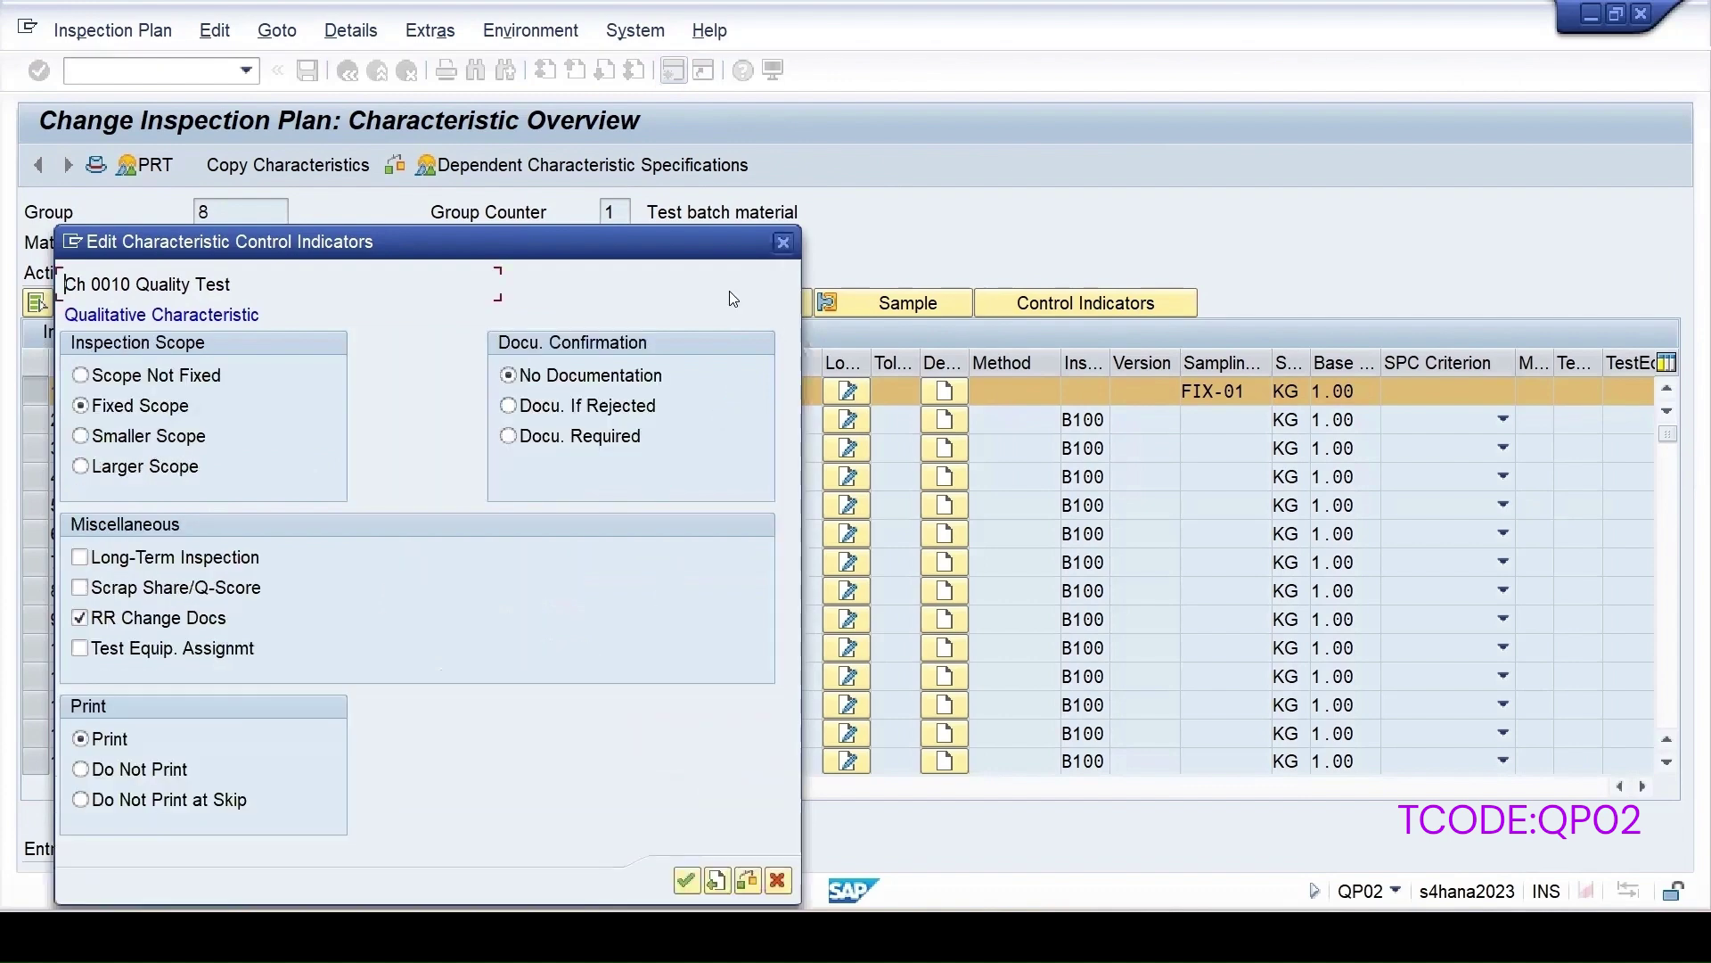
click(782, 243)
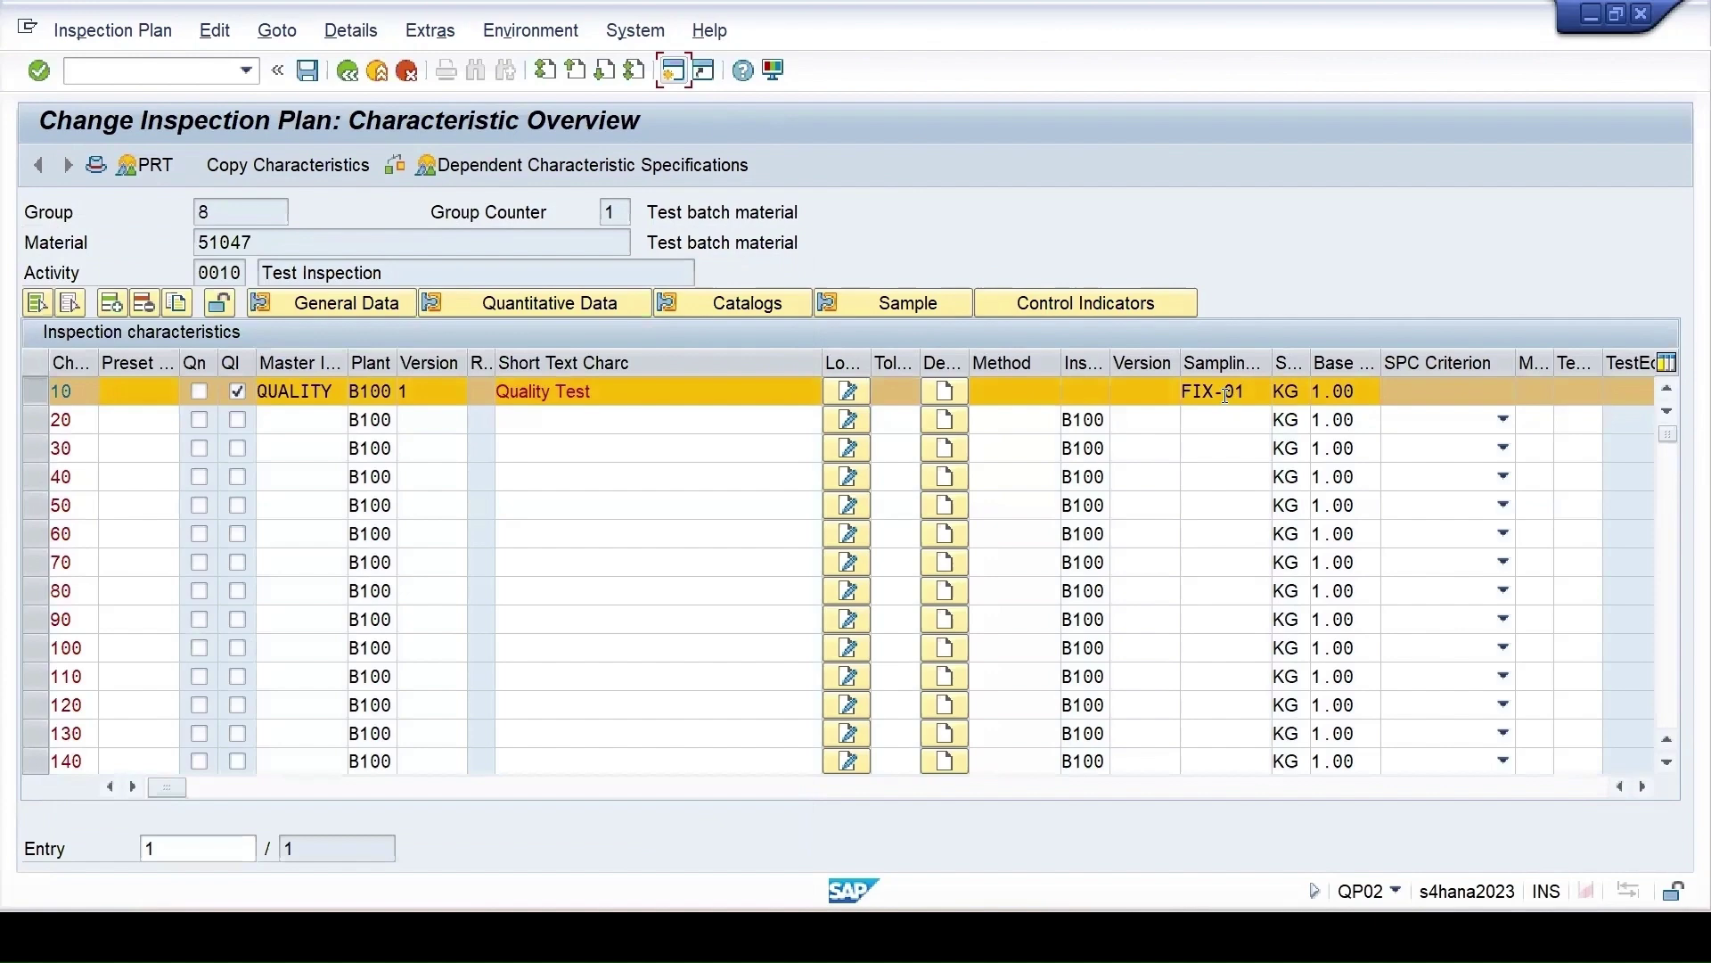
- Look up the sample size of the Quality Test characteristic's sampling procedure FIX-01 and return to the plan
double_click(1228, 394)
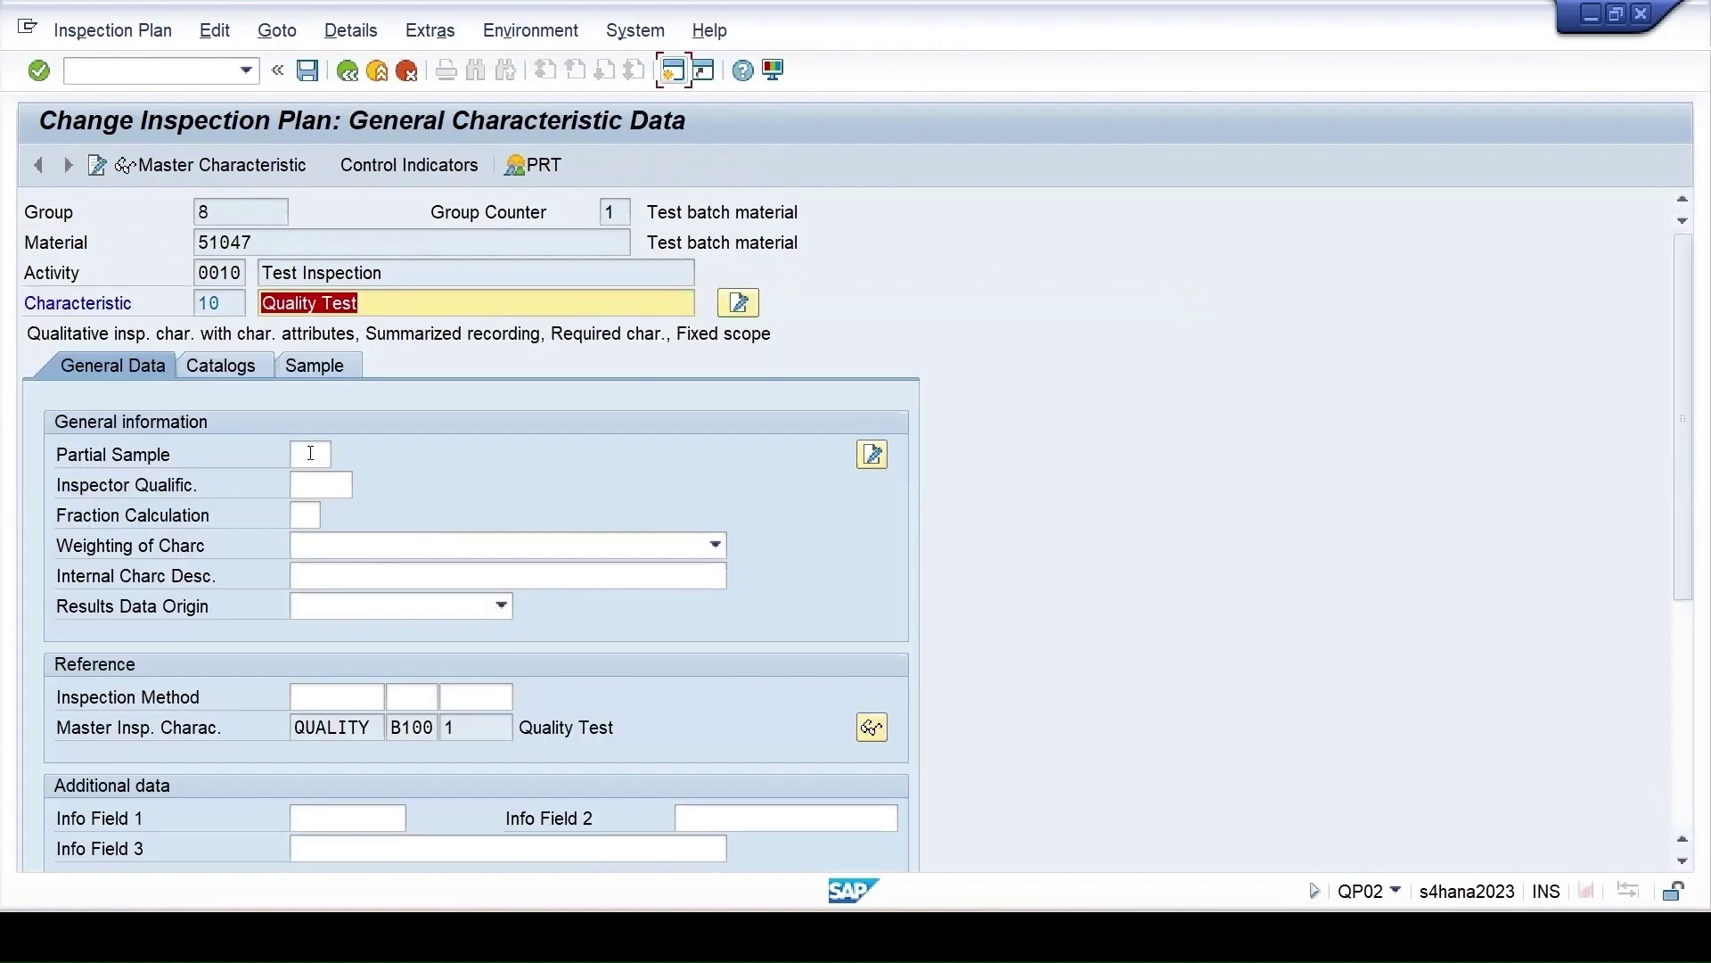
click(317, 365)
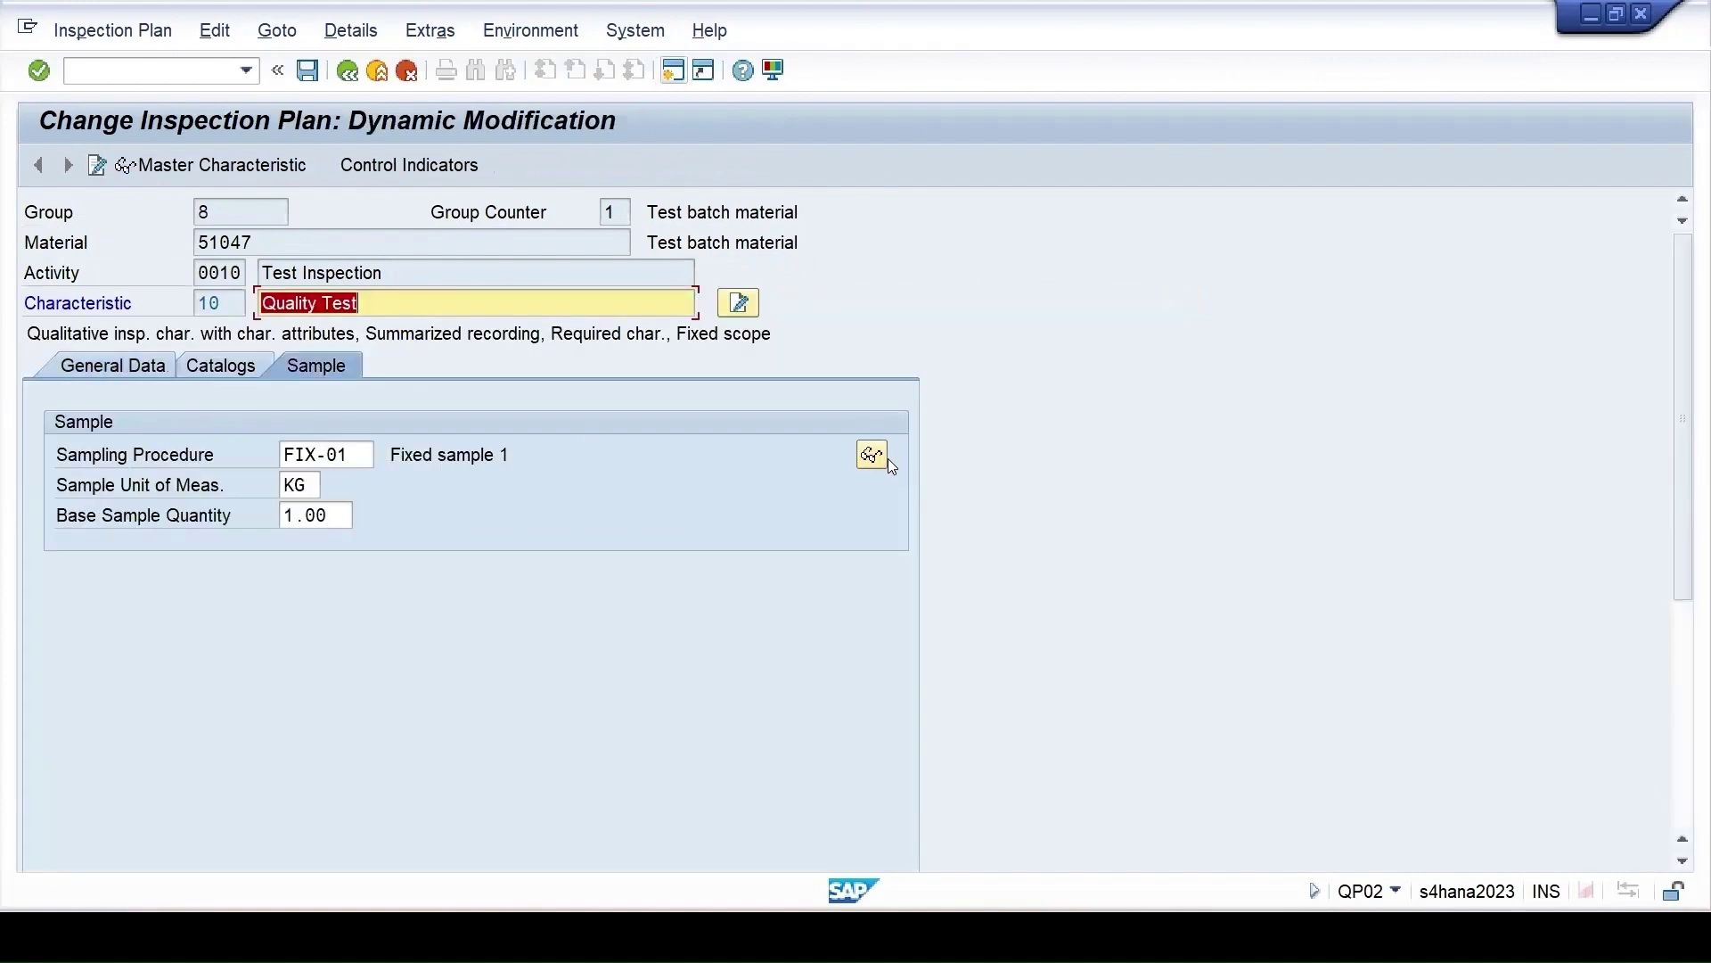
click(872, 455)
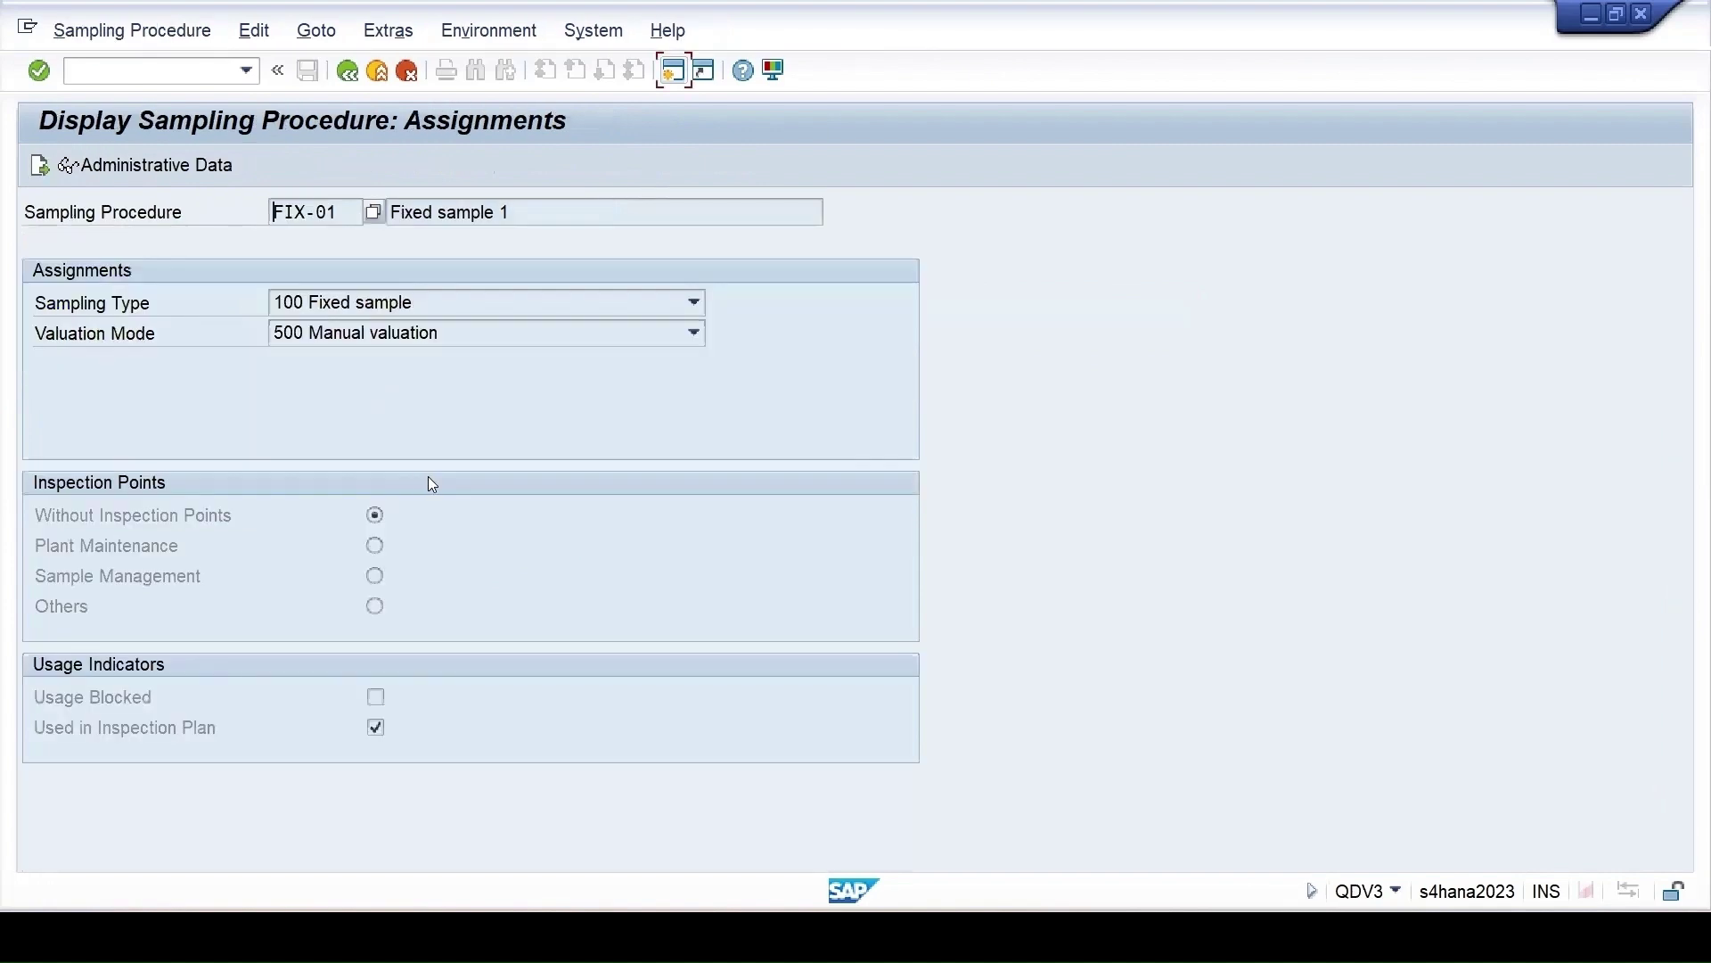
click(41, 166)
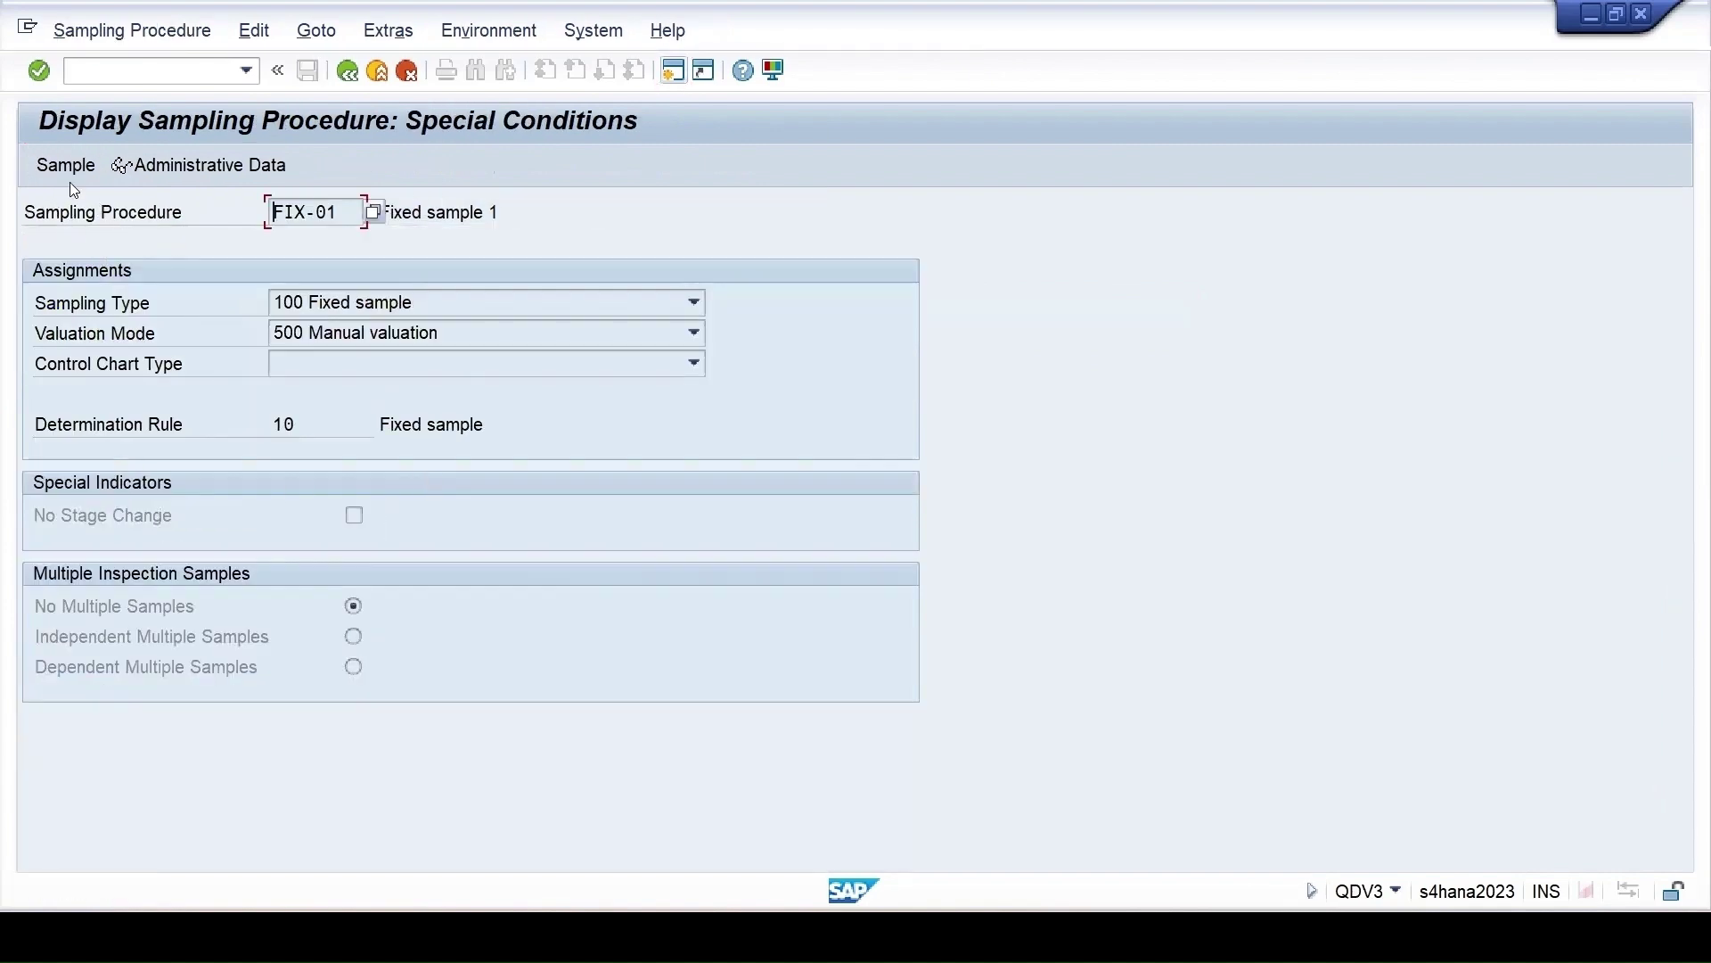
click(71, 167)
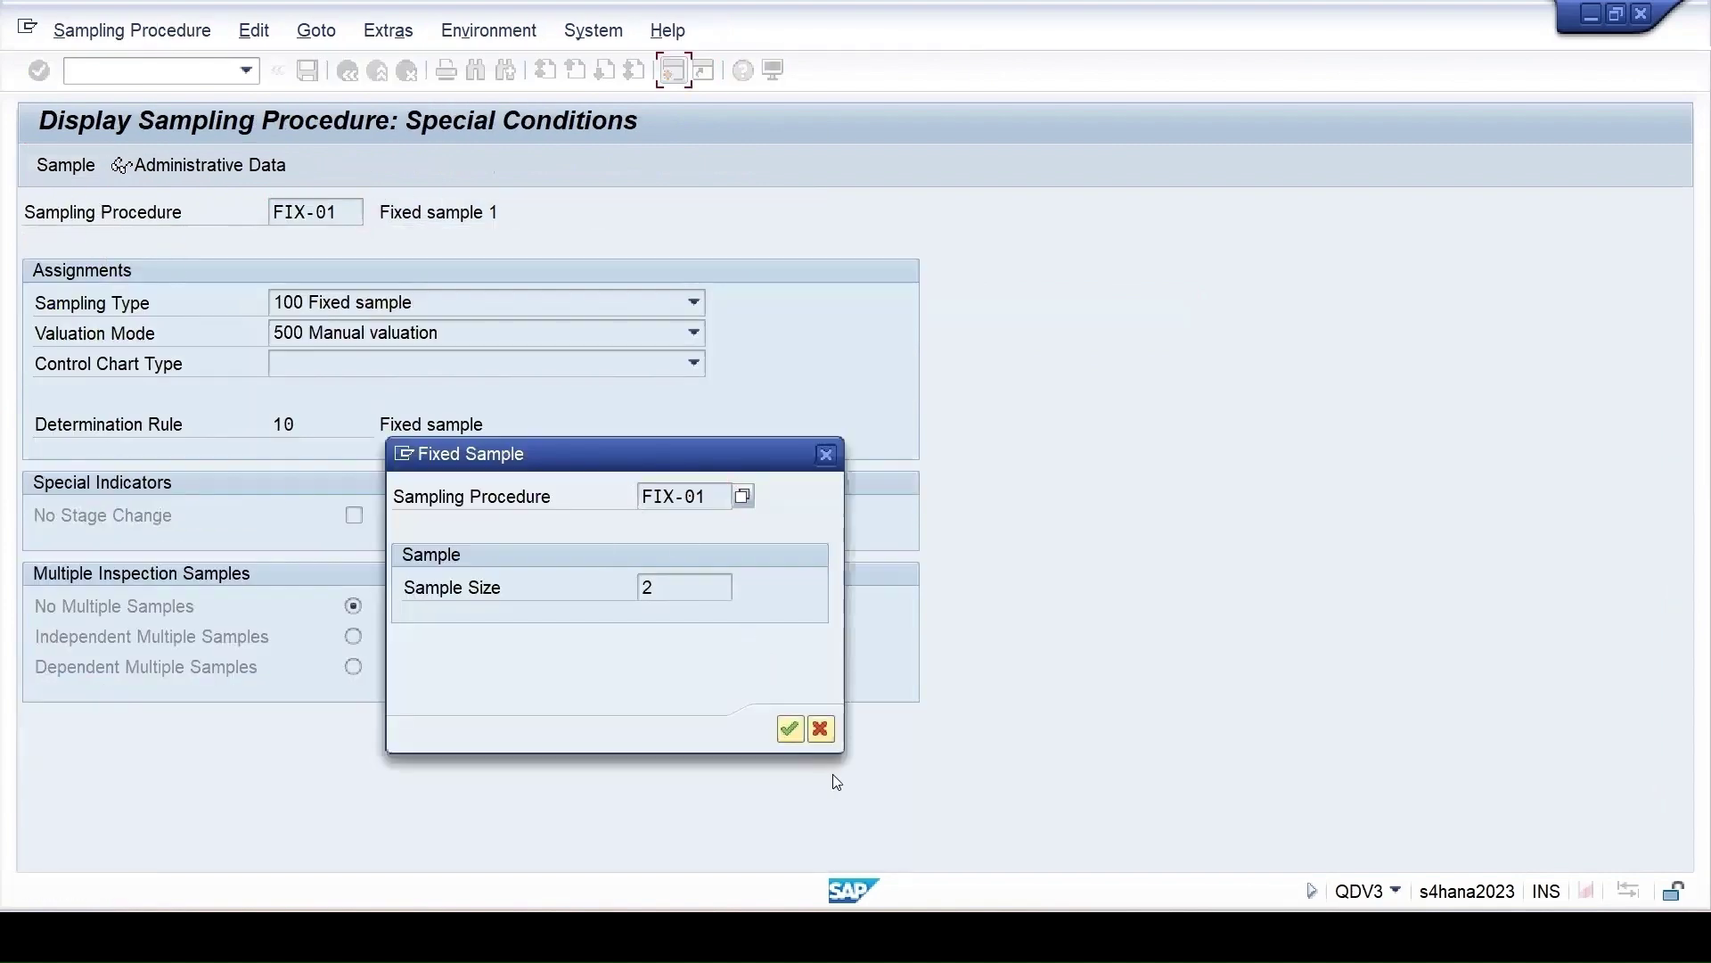
click(788, 729)
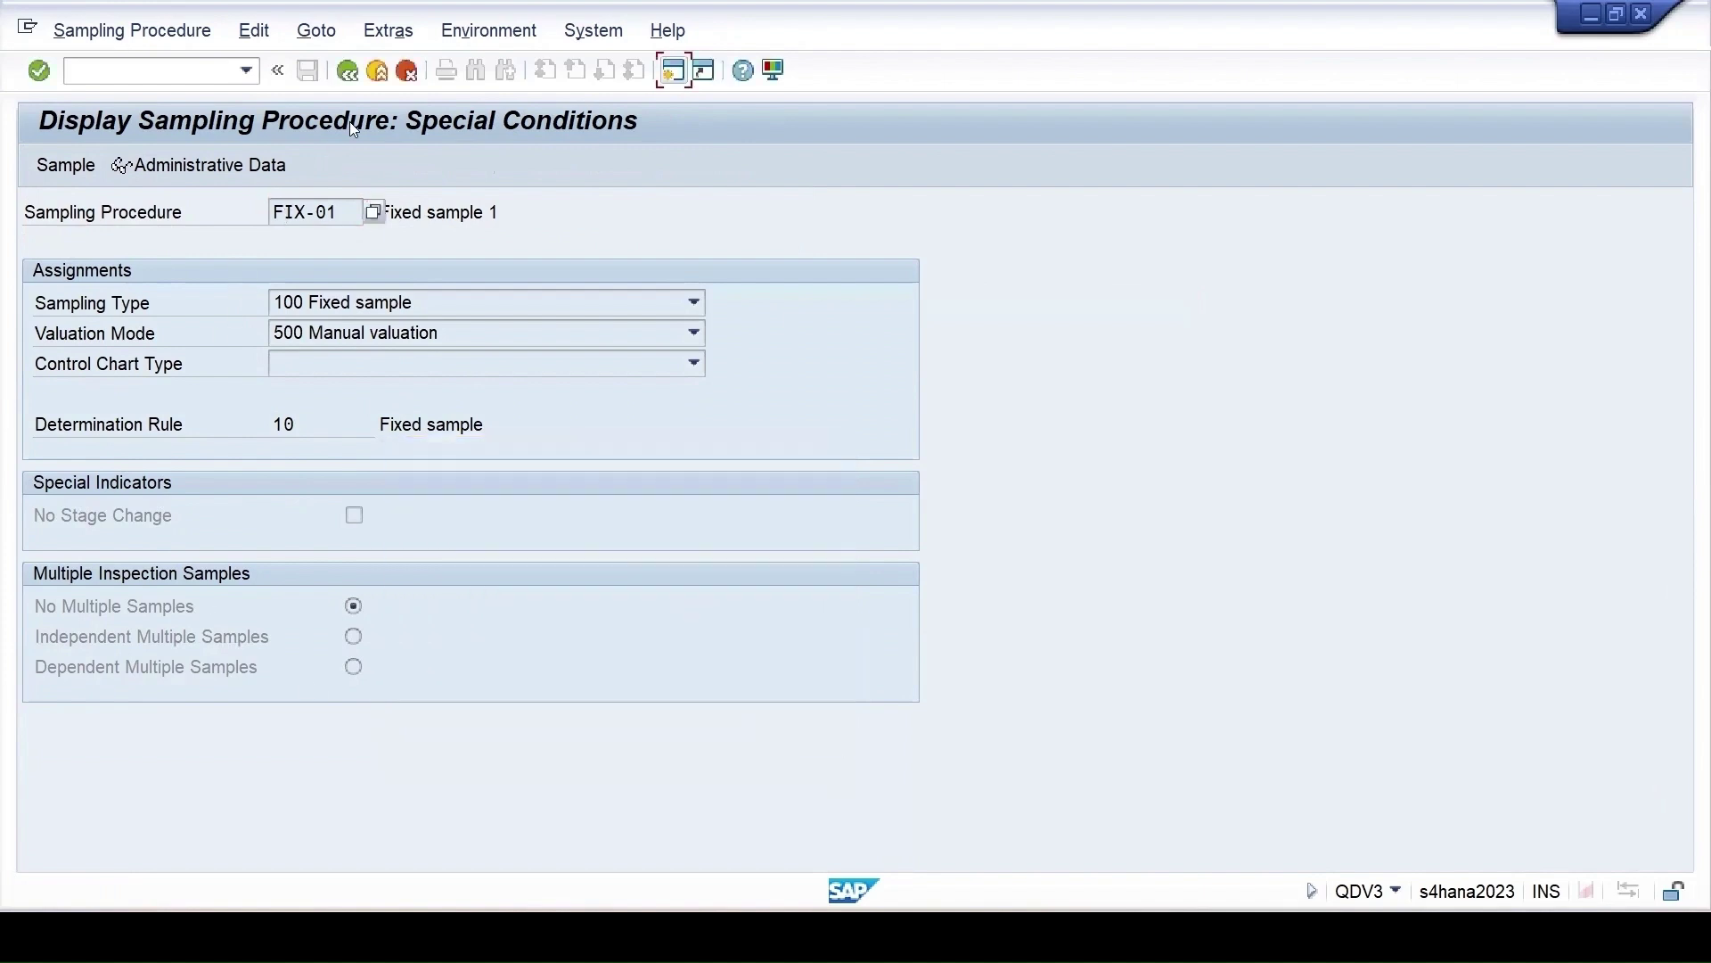
click(348, 70)
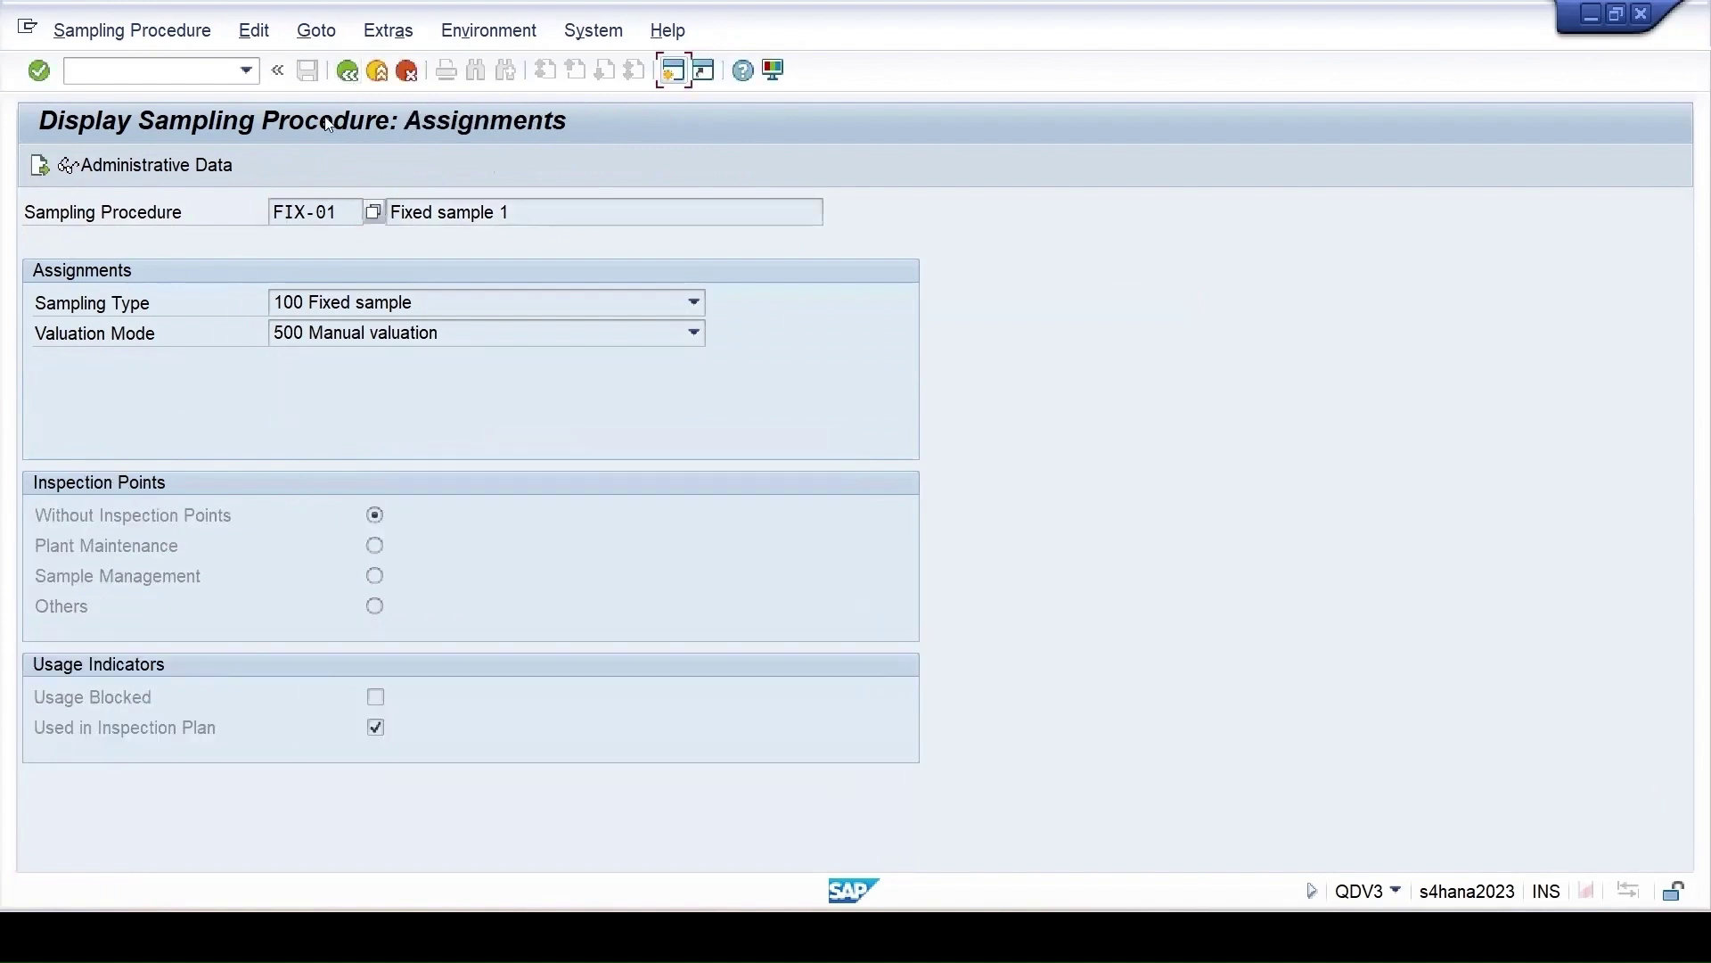
click(348, 71)
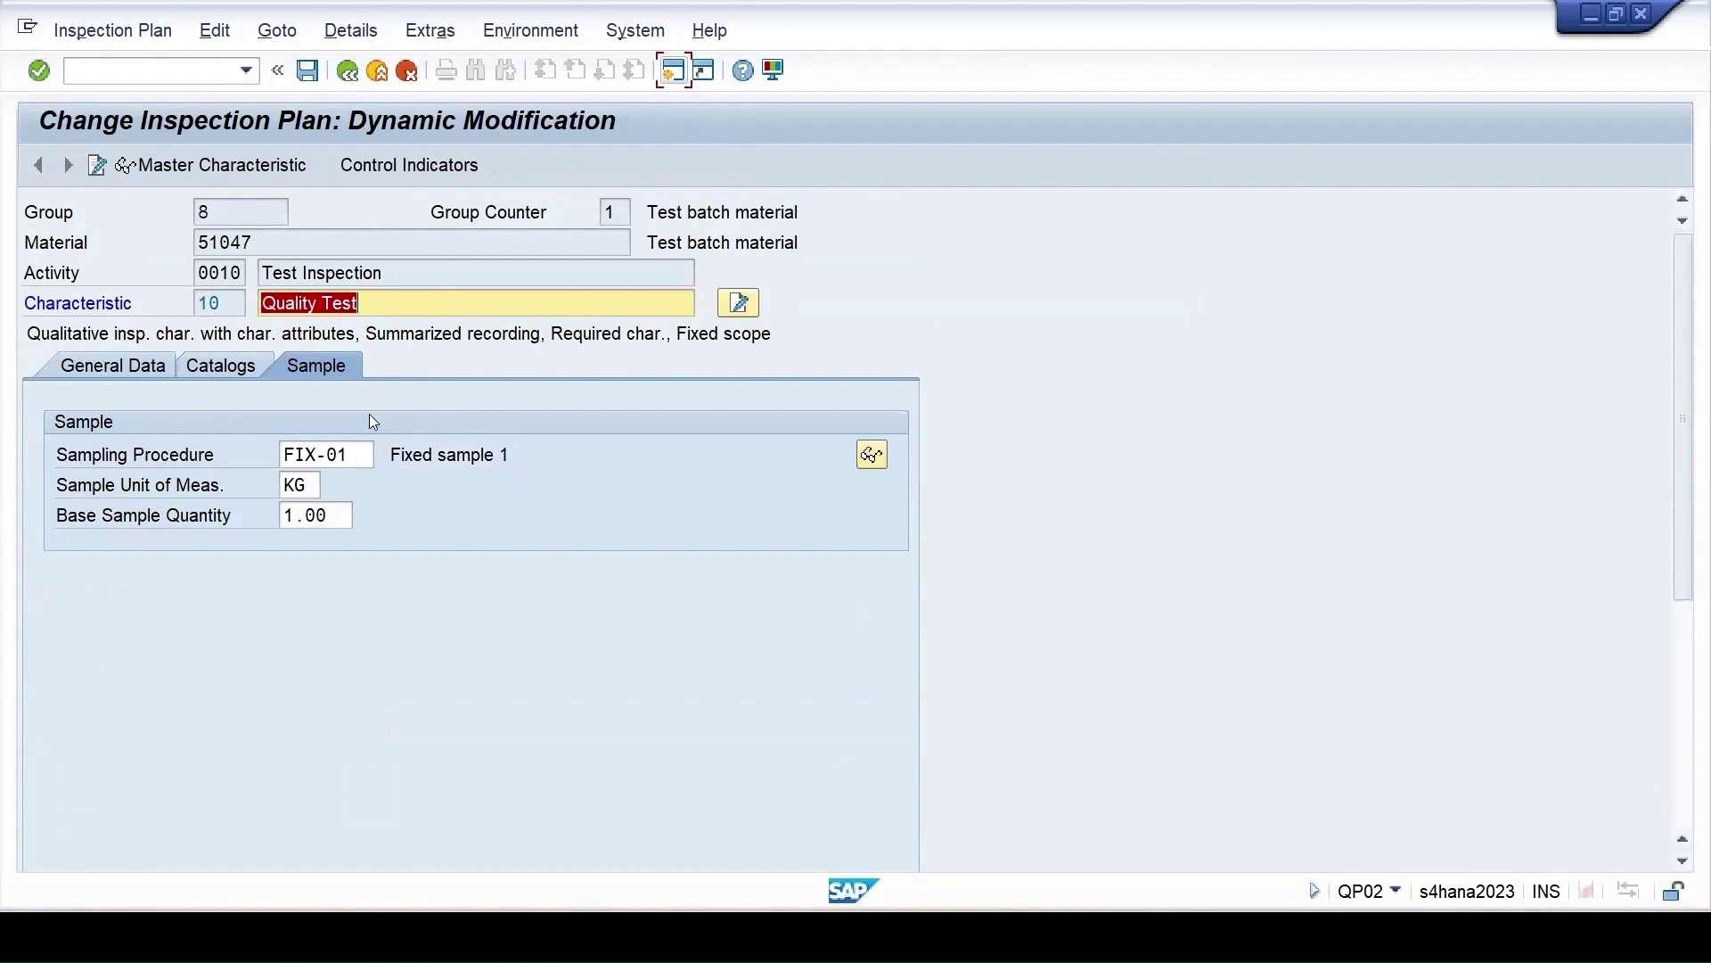
- Save the inspection plan and start transaction MIGO
key(ctrl+s)
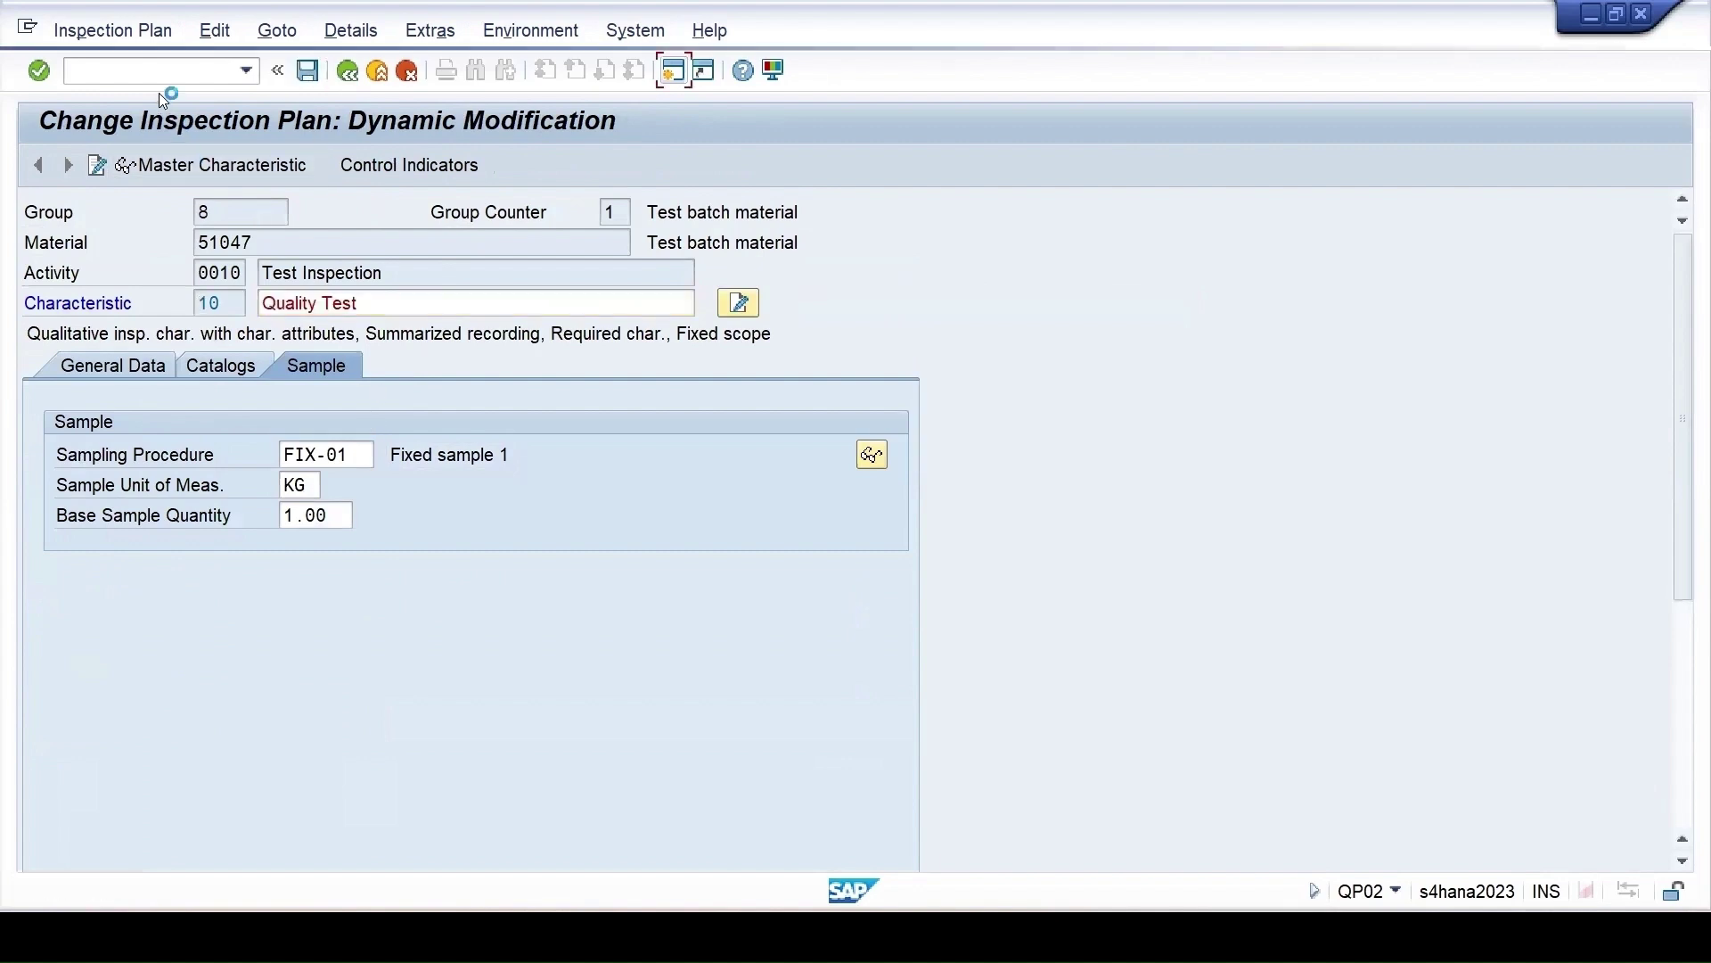
click(144, 65)
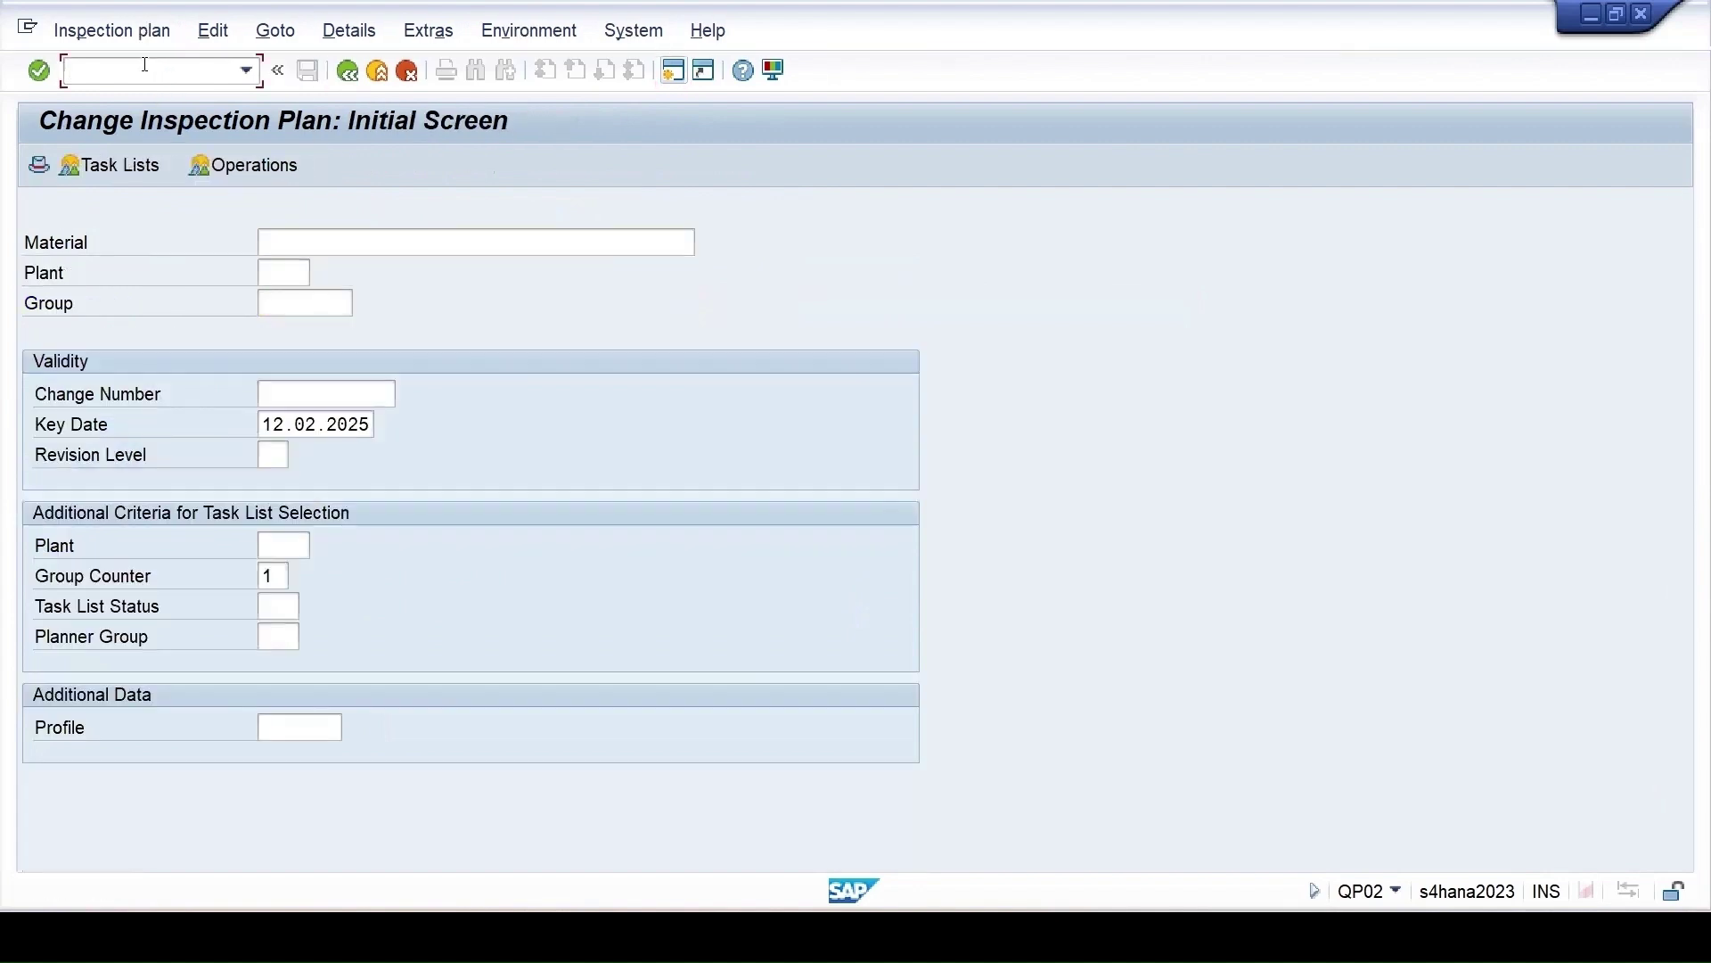
text(/nmigo)
key(Return)
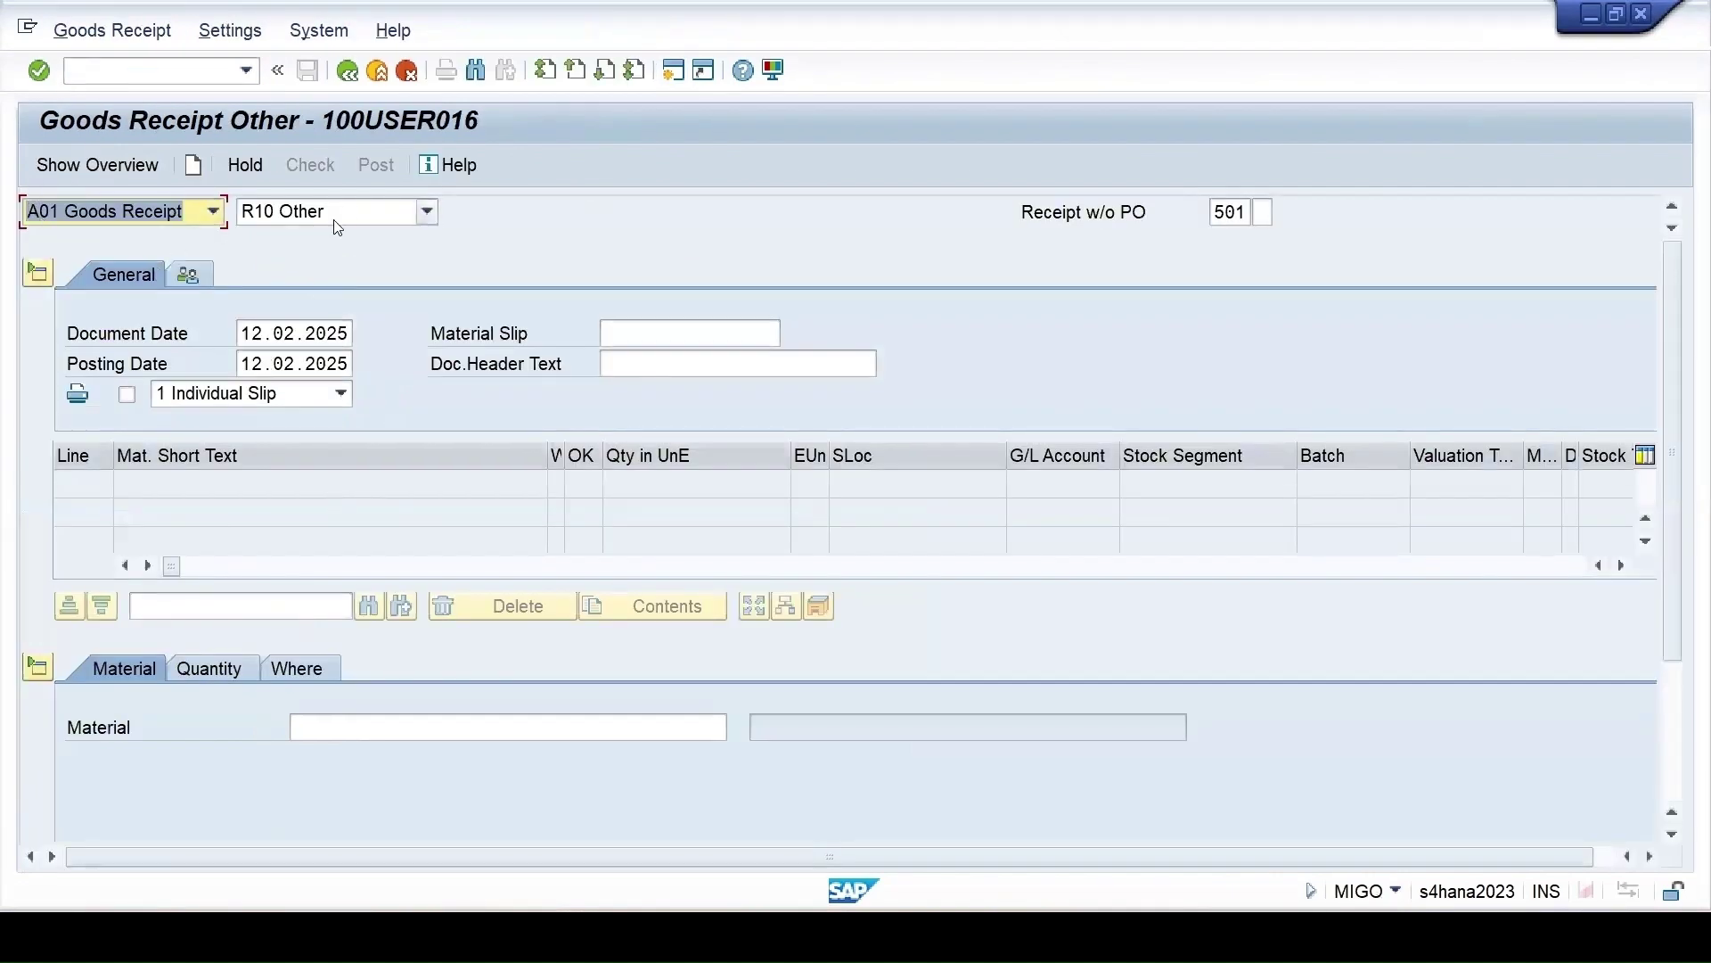
- Add material 51047 with quantity 55 as an item of the goods receipt without purchase order
click(323, 730)
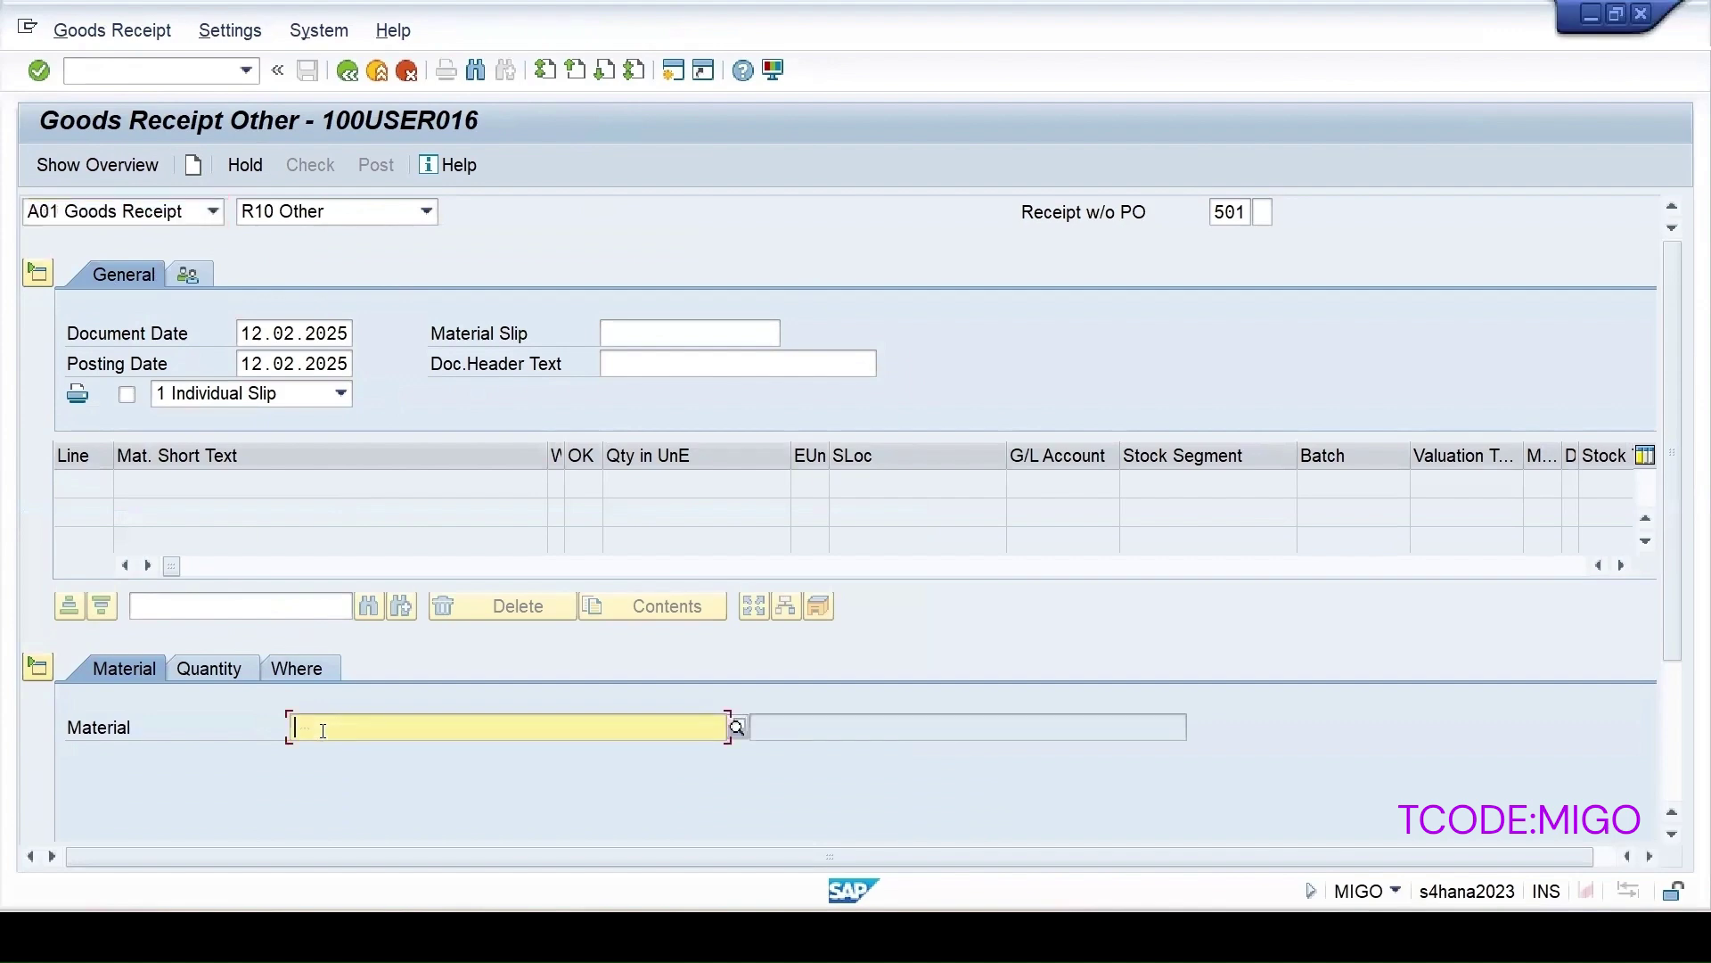
text(51047)
click(203, 666)
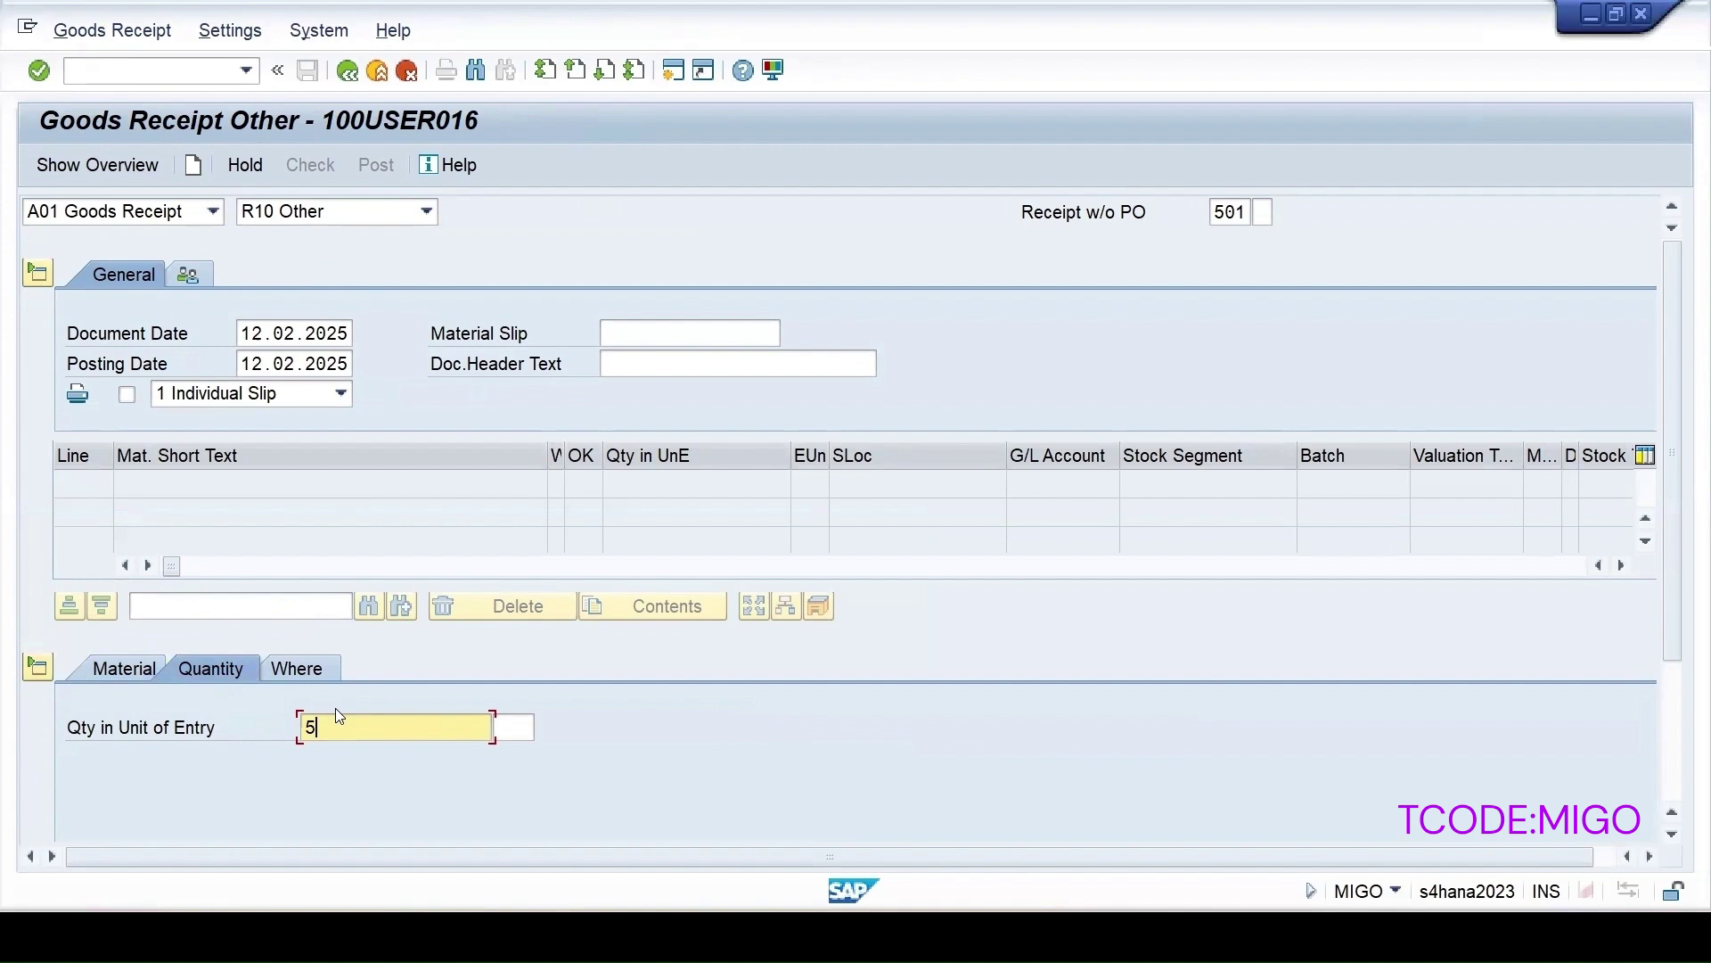
text(55)
key(Return)
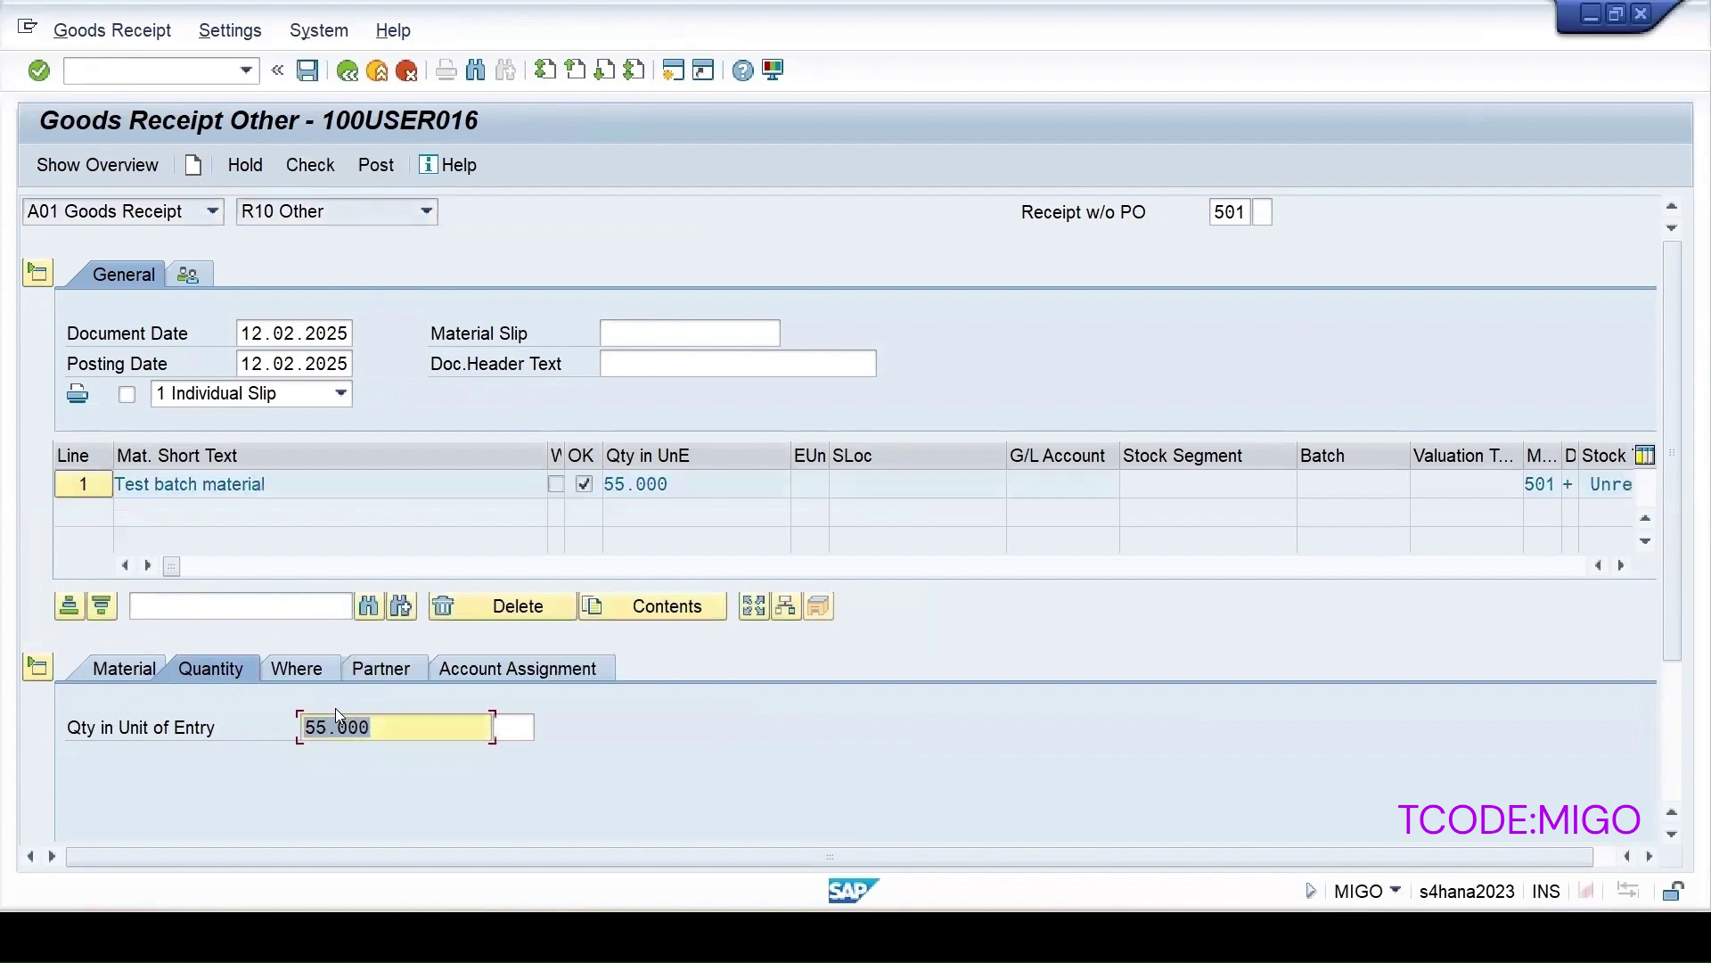
- Assign plant B100 and storage location 0001 to the receipt item and check the document
click(301, 679)
click(383, 780)
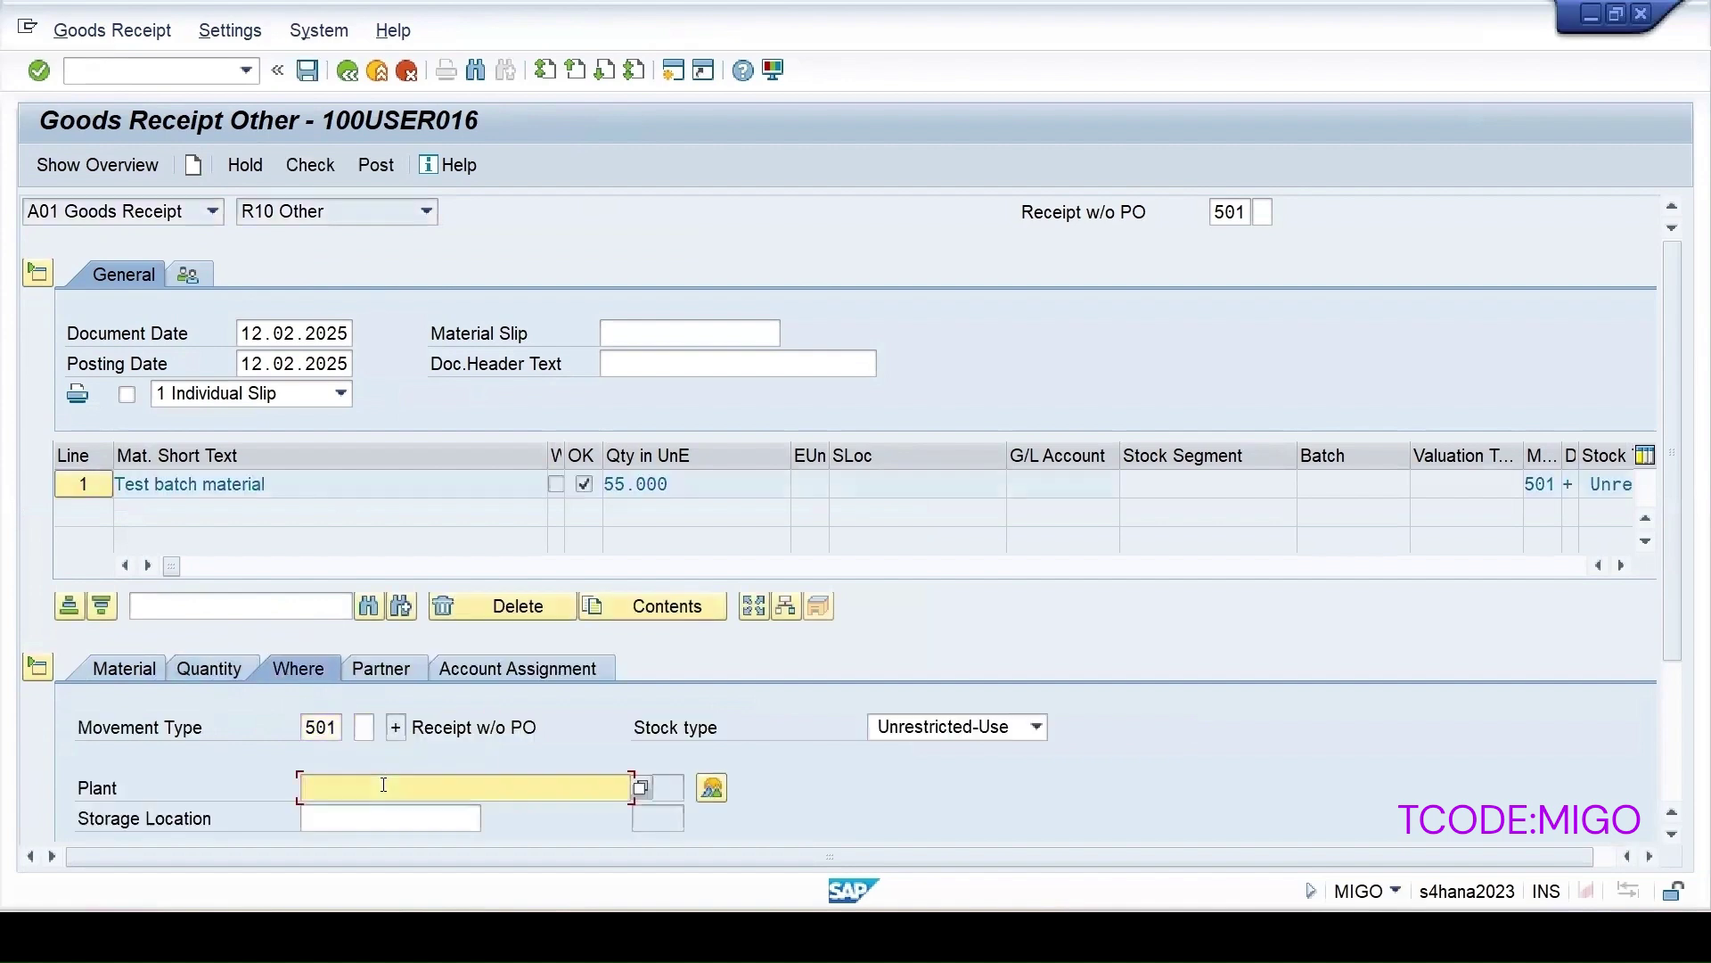
click(383, 782)
click(326, 545)
key(Tab)
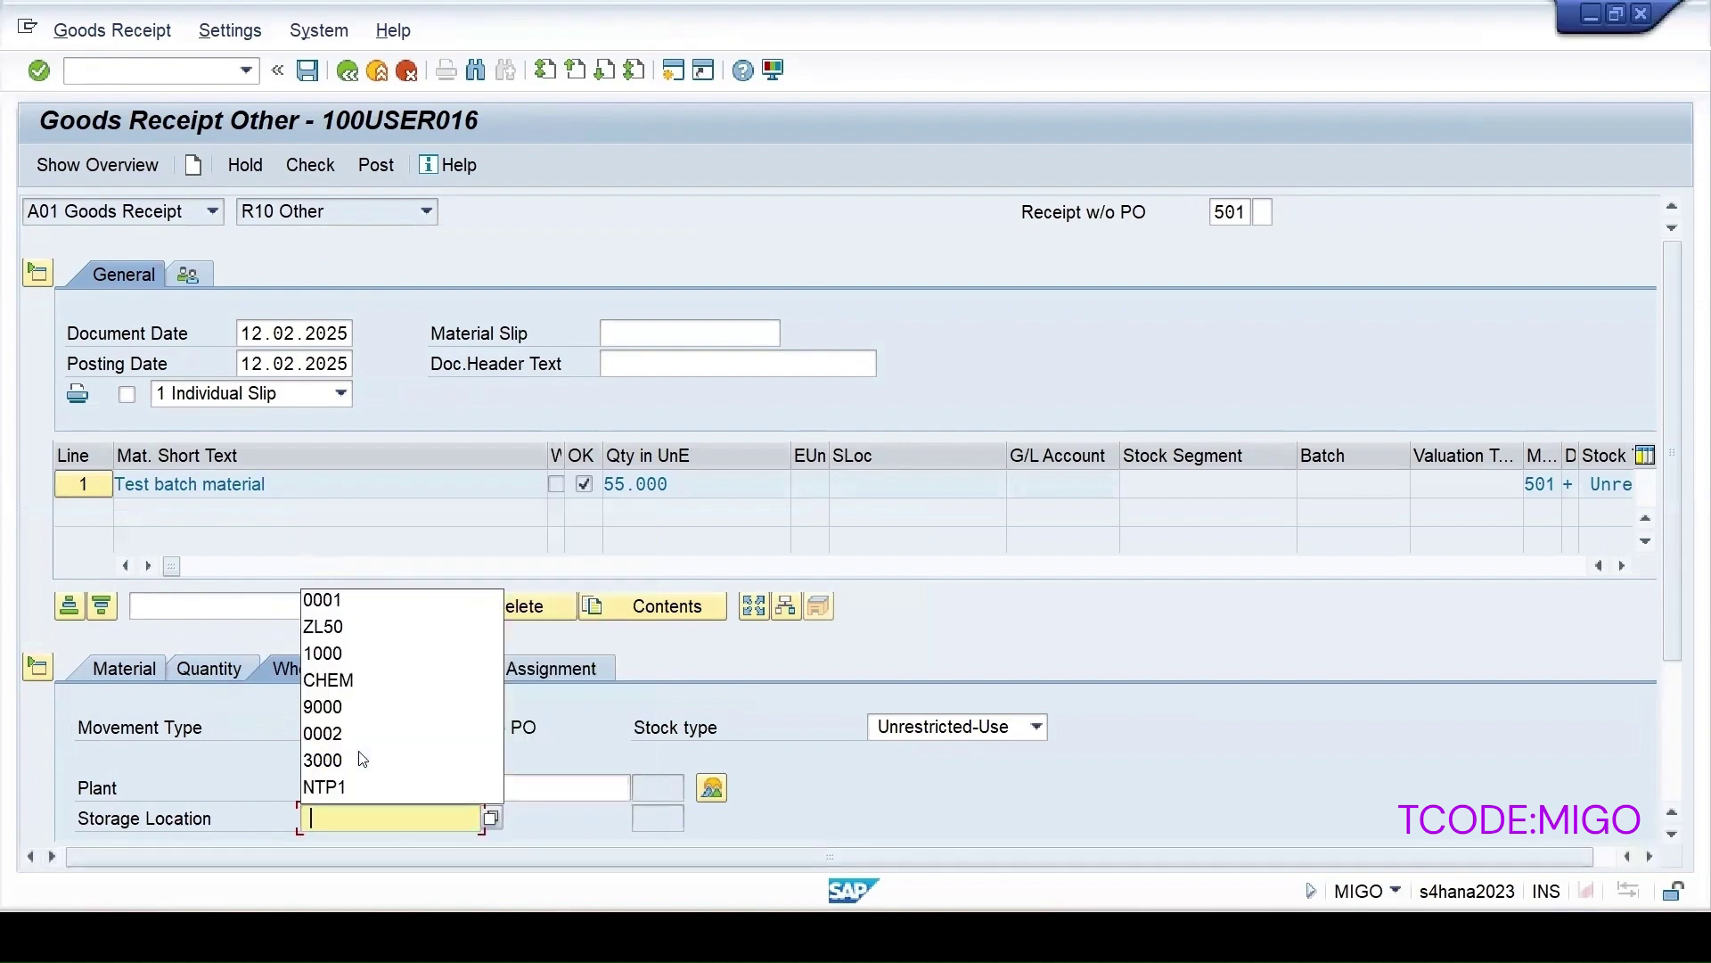
click(336, 611)
key(Return)
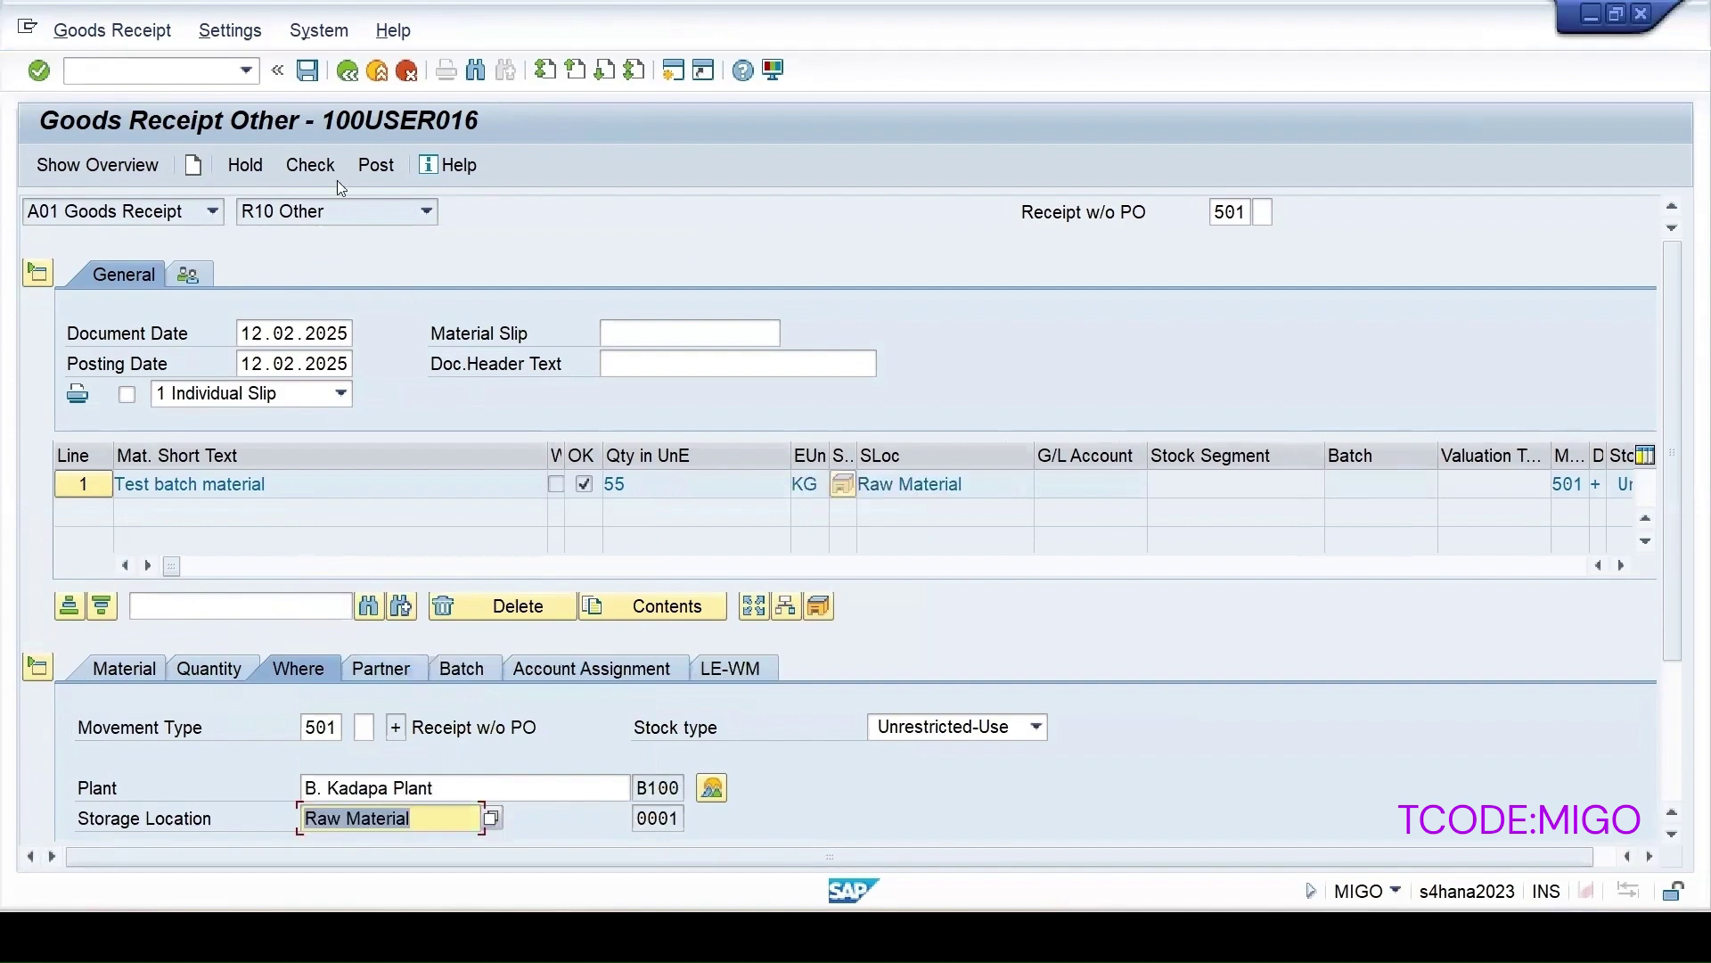
click(317, 166)
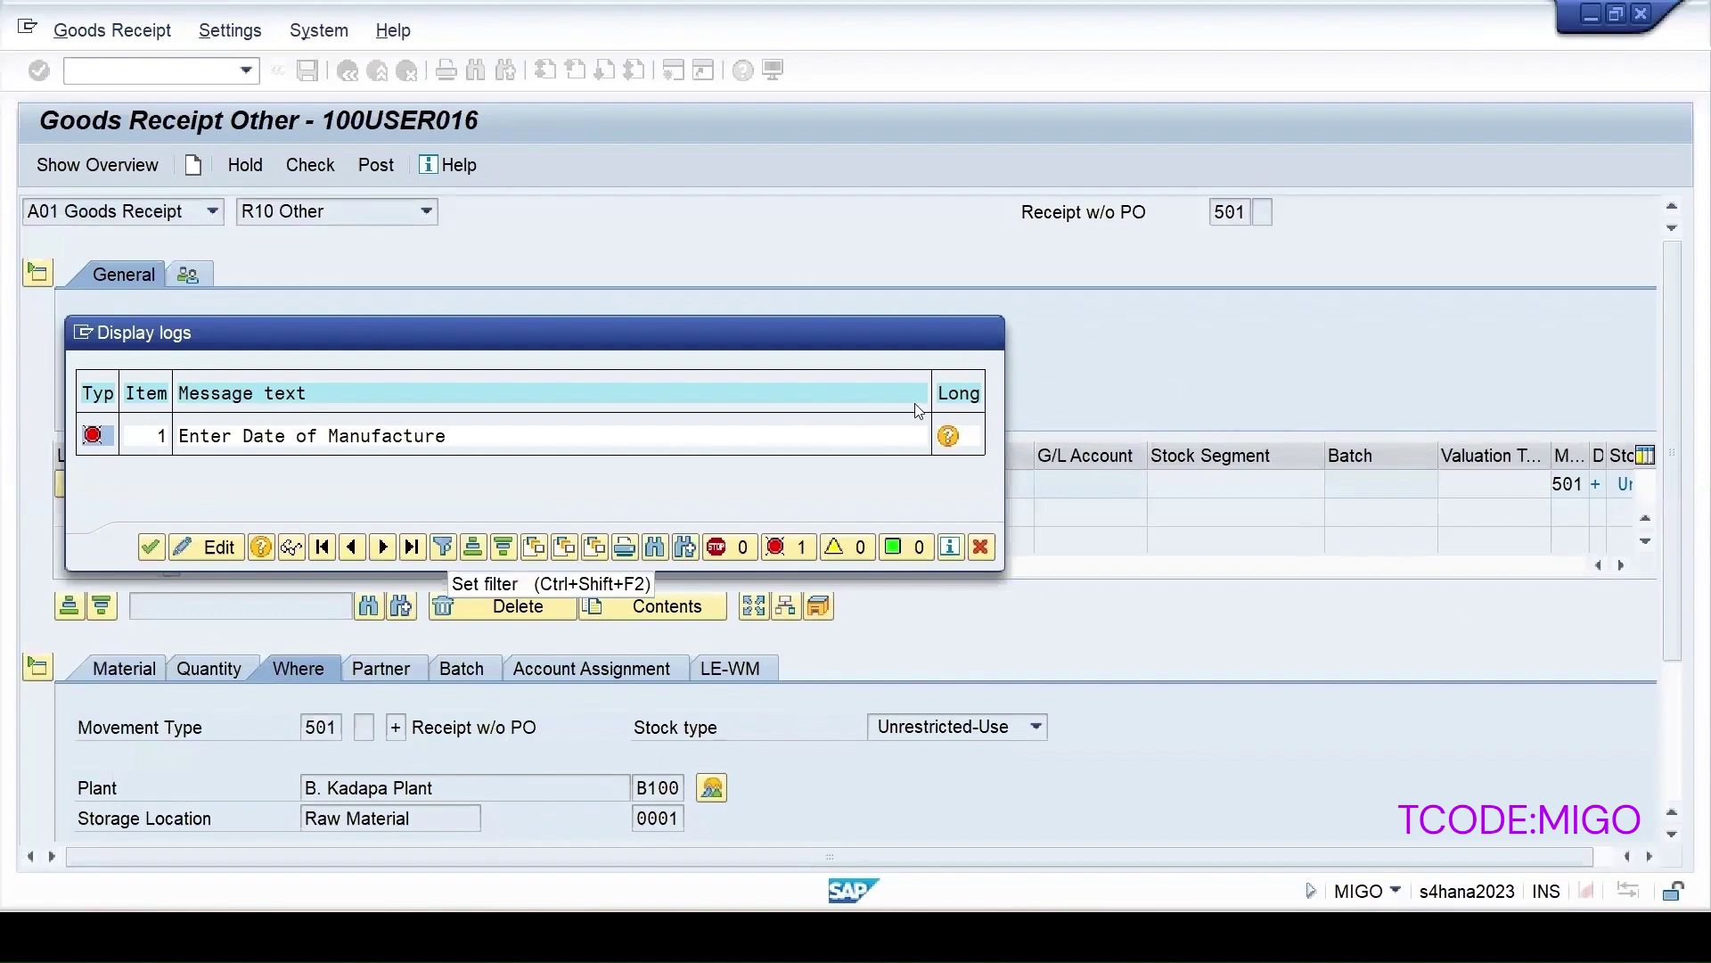
key(Return)
- Set the item's batch date of manufacture to 12.02.2025
click(477, 676)
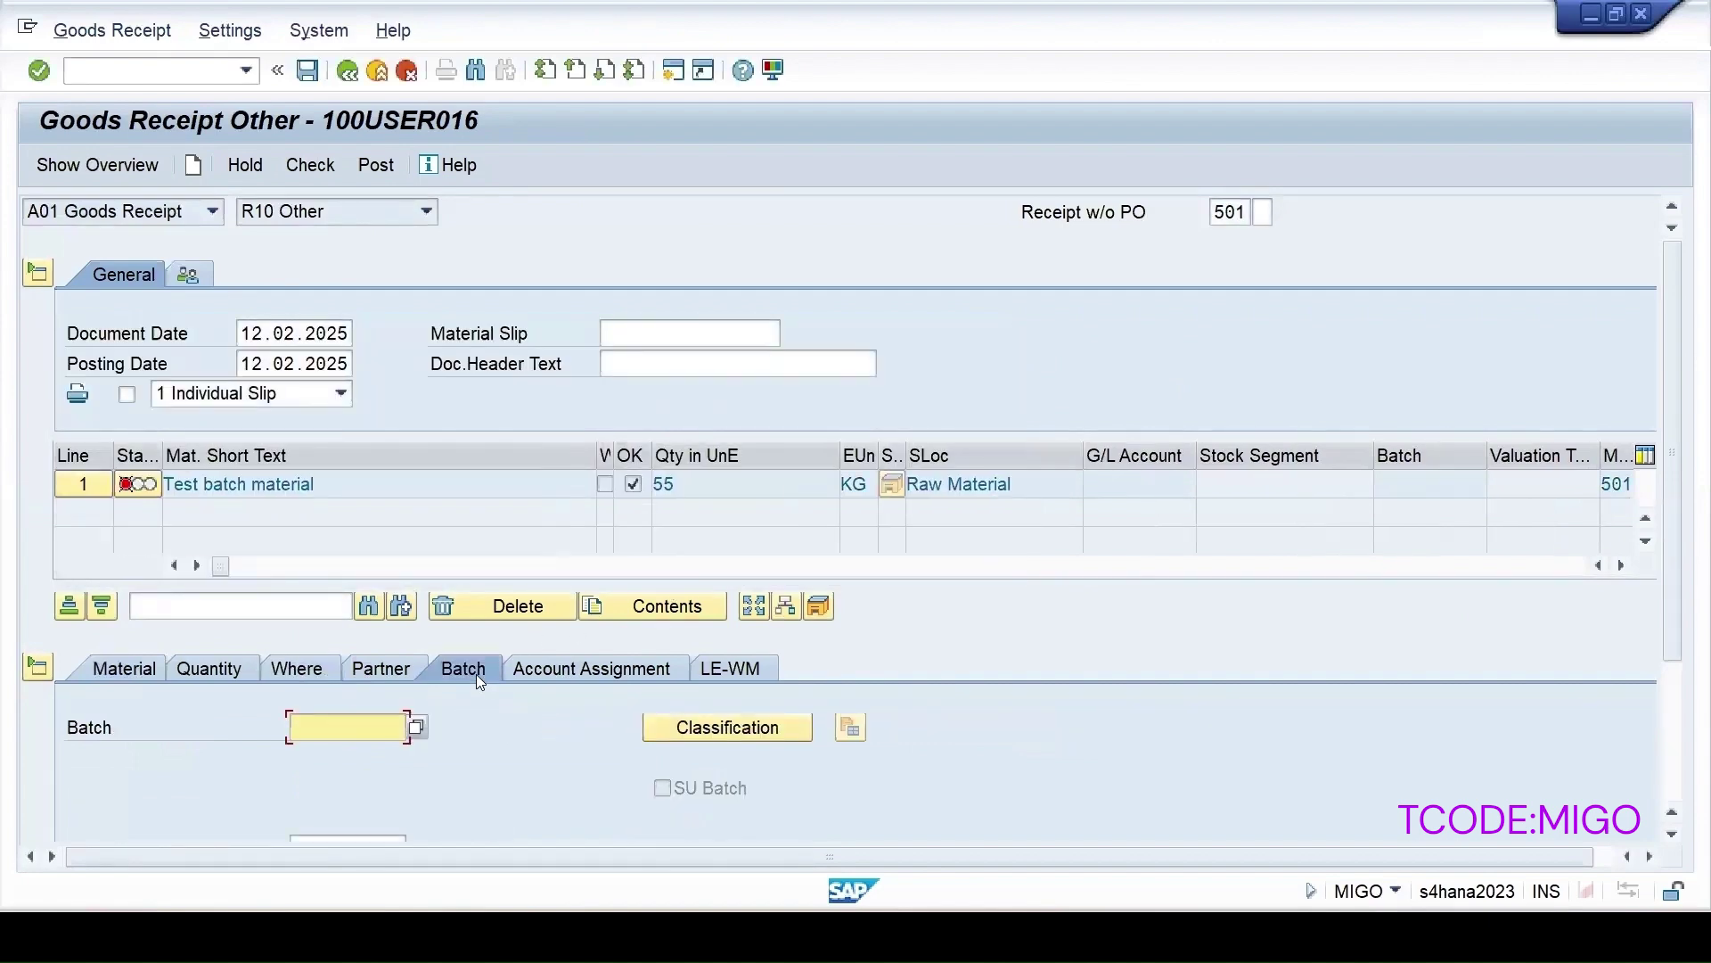
scroll(405, 764, down, 5)
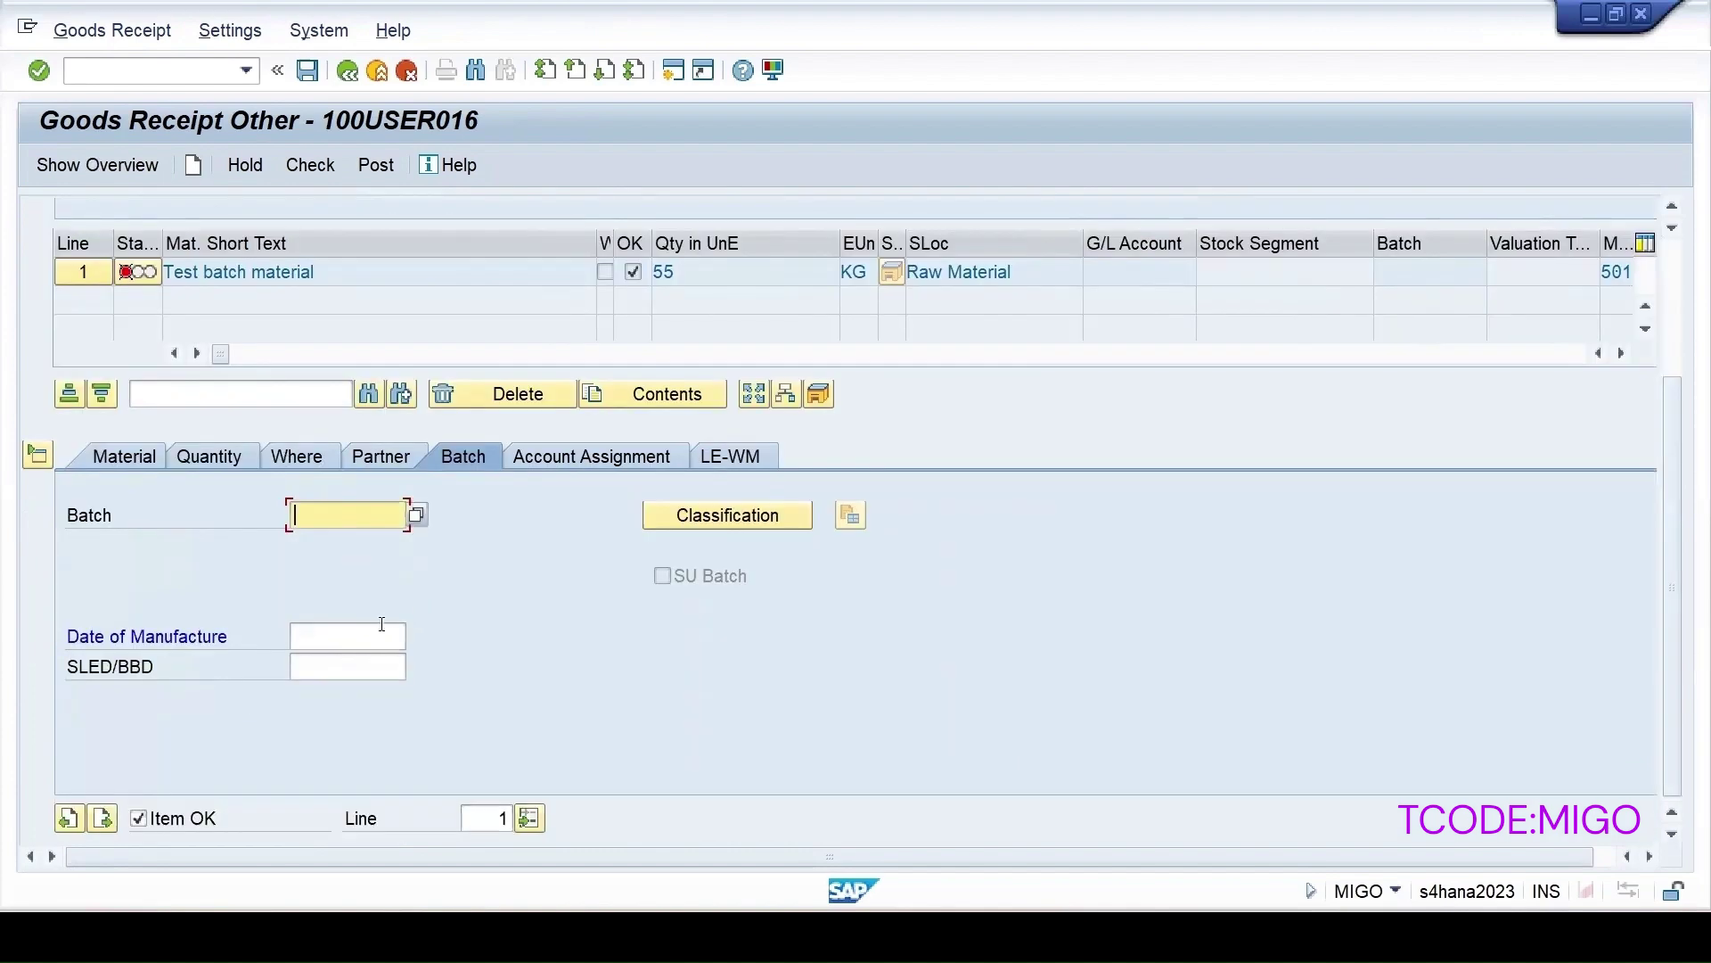
click(347, 641)
click(415, 638)
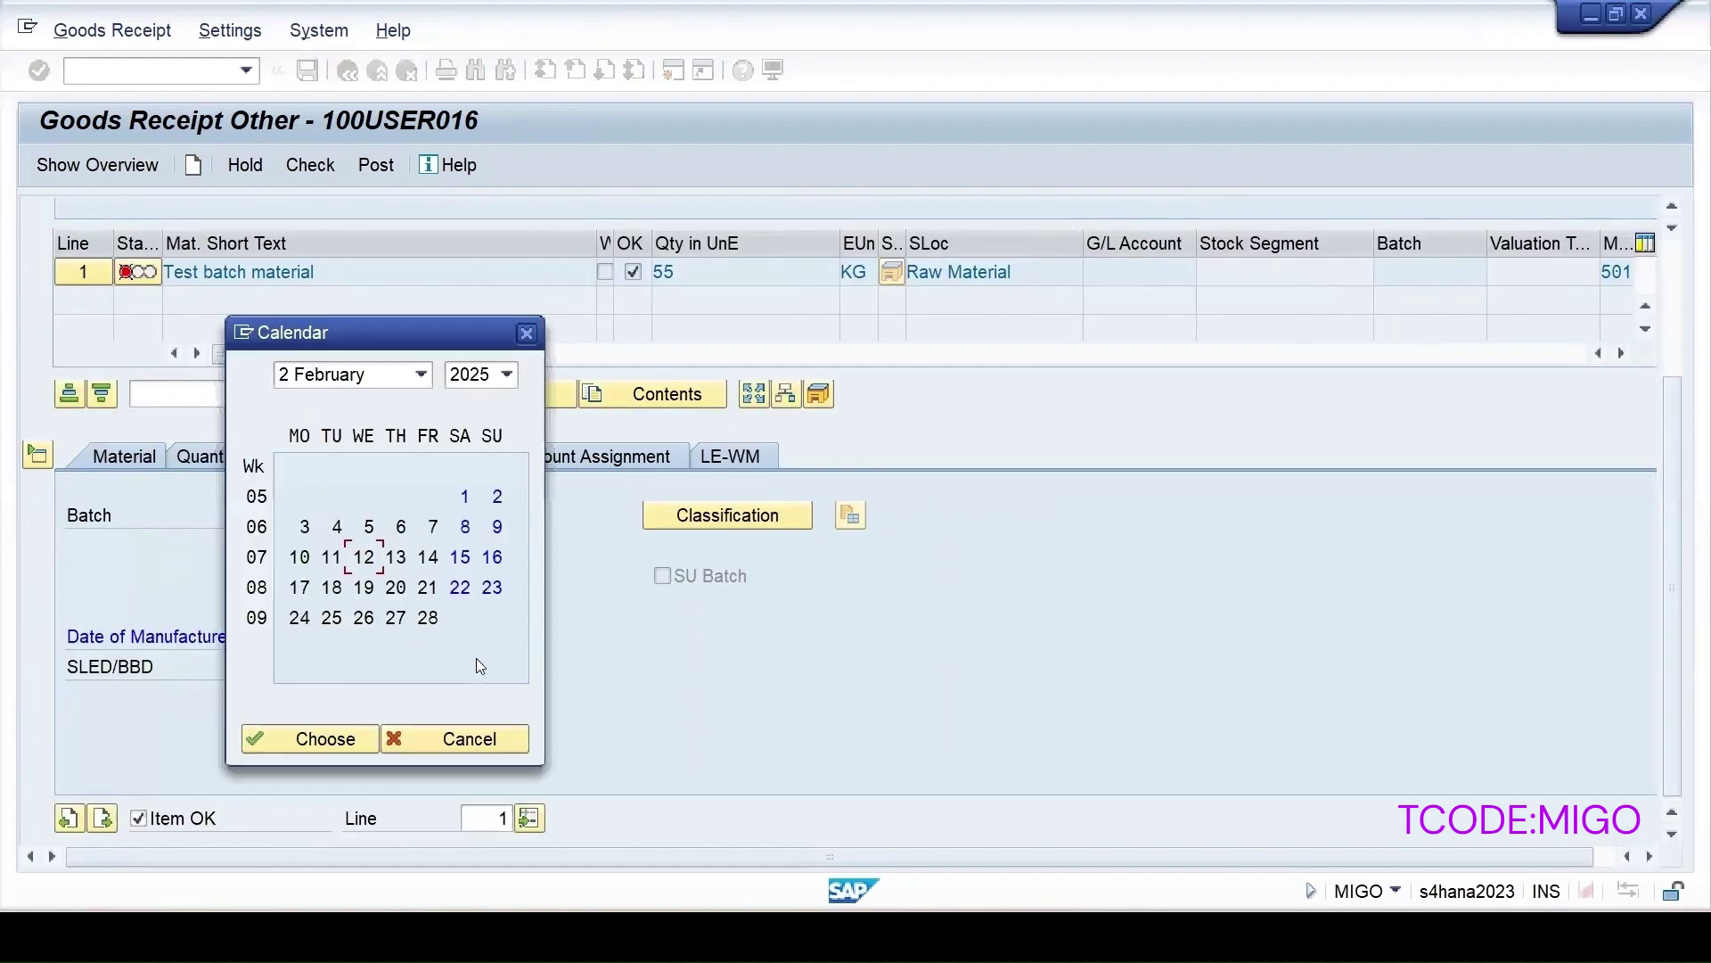
double_click(365, 560)
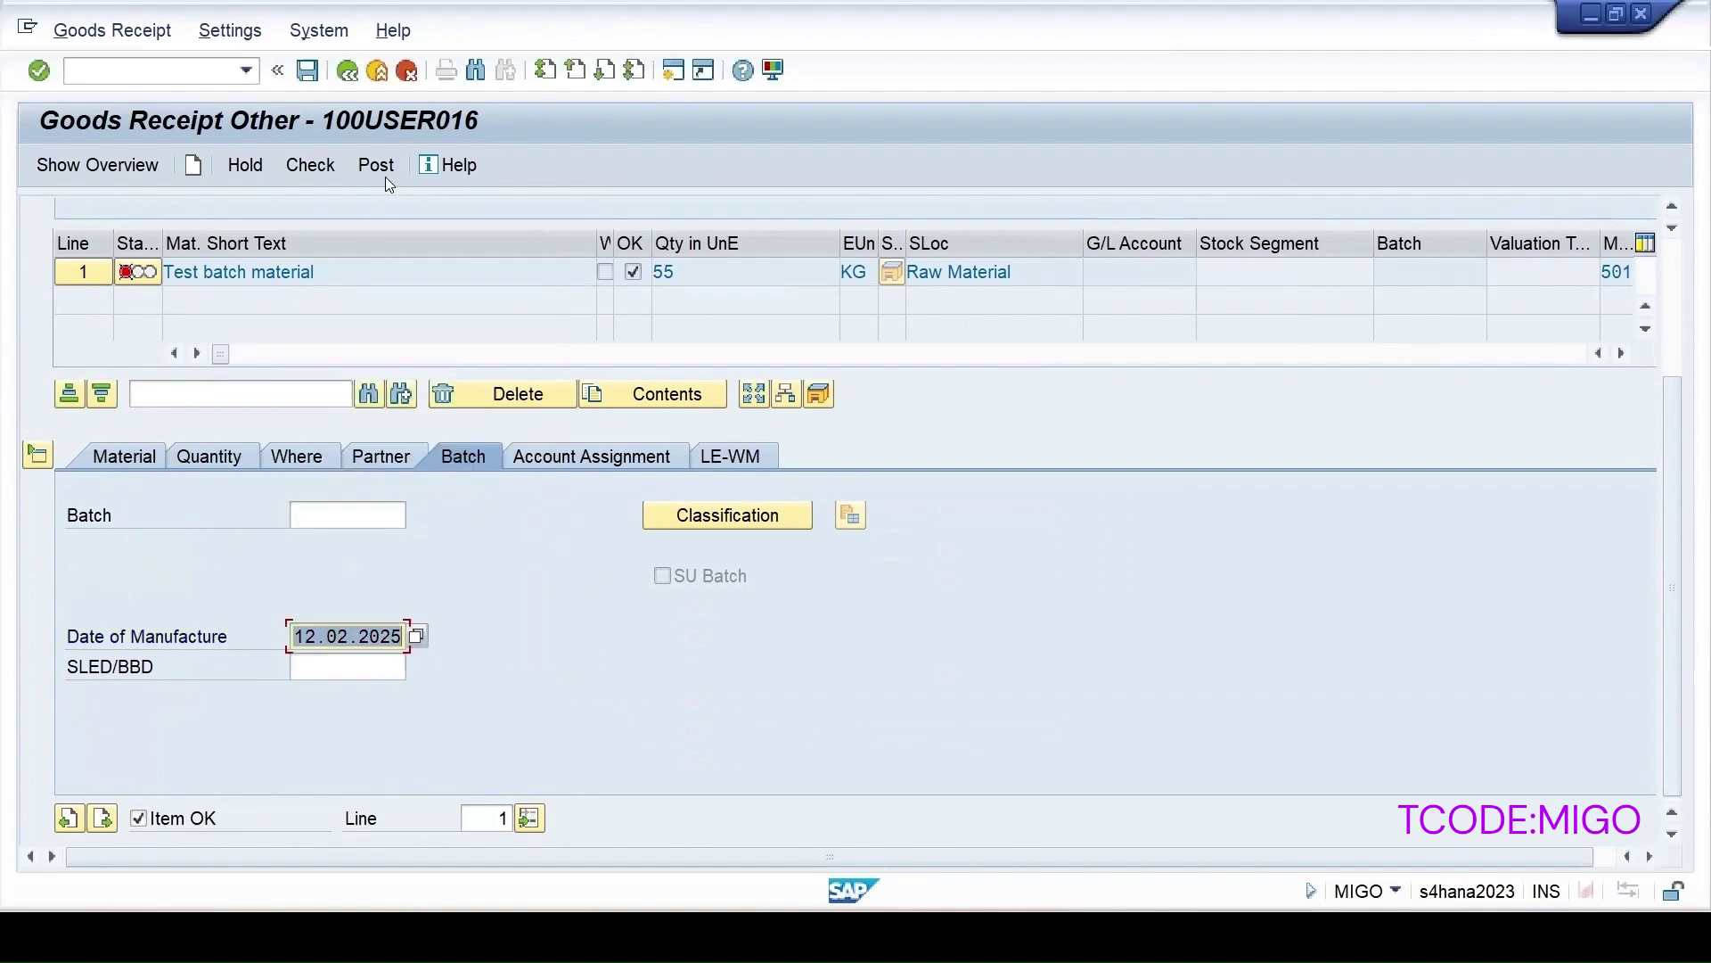
- Check the goods receipt again, accept the batch creation message and post the document
click(325, 175)
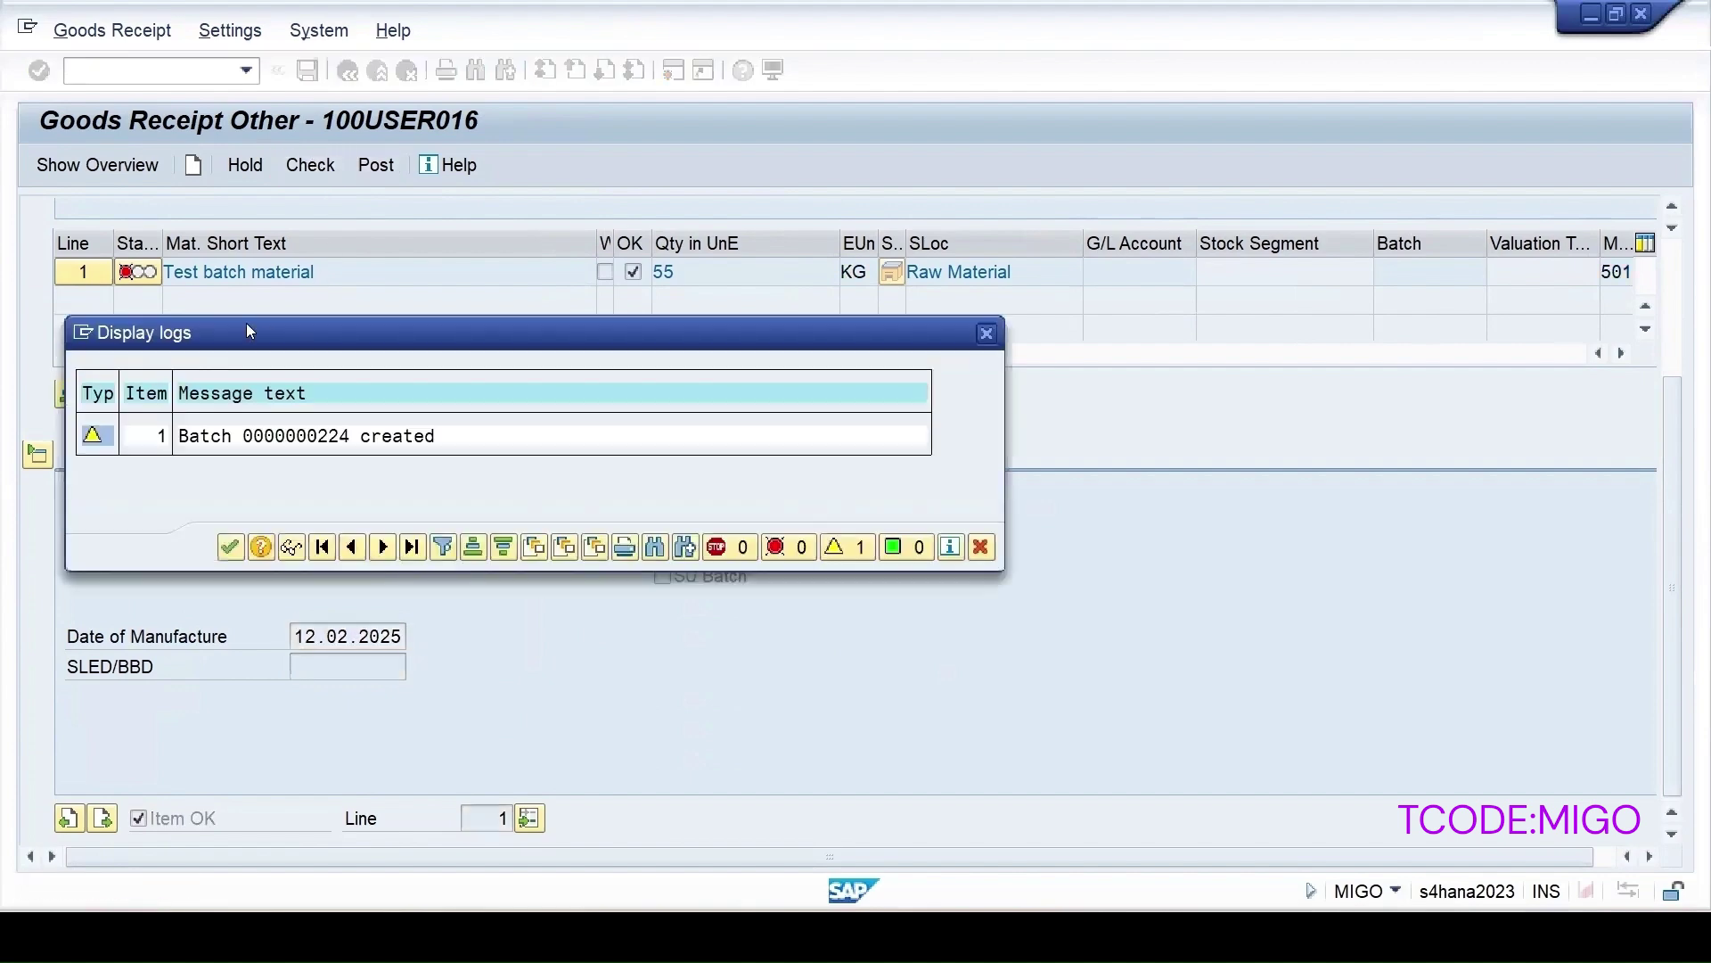
click(230, 548)
click(370, 181)
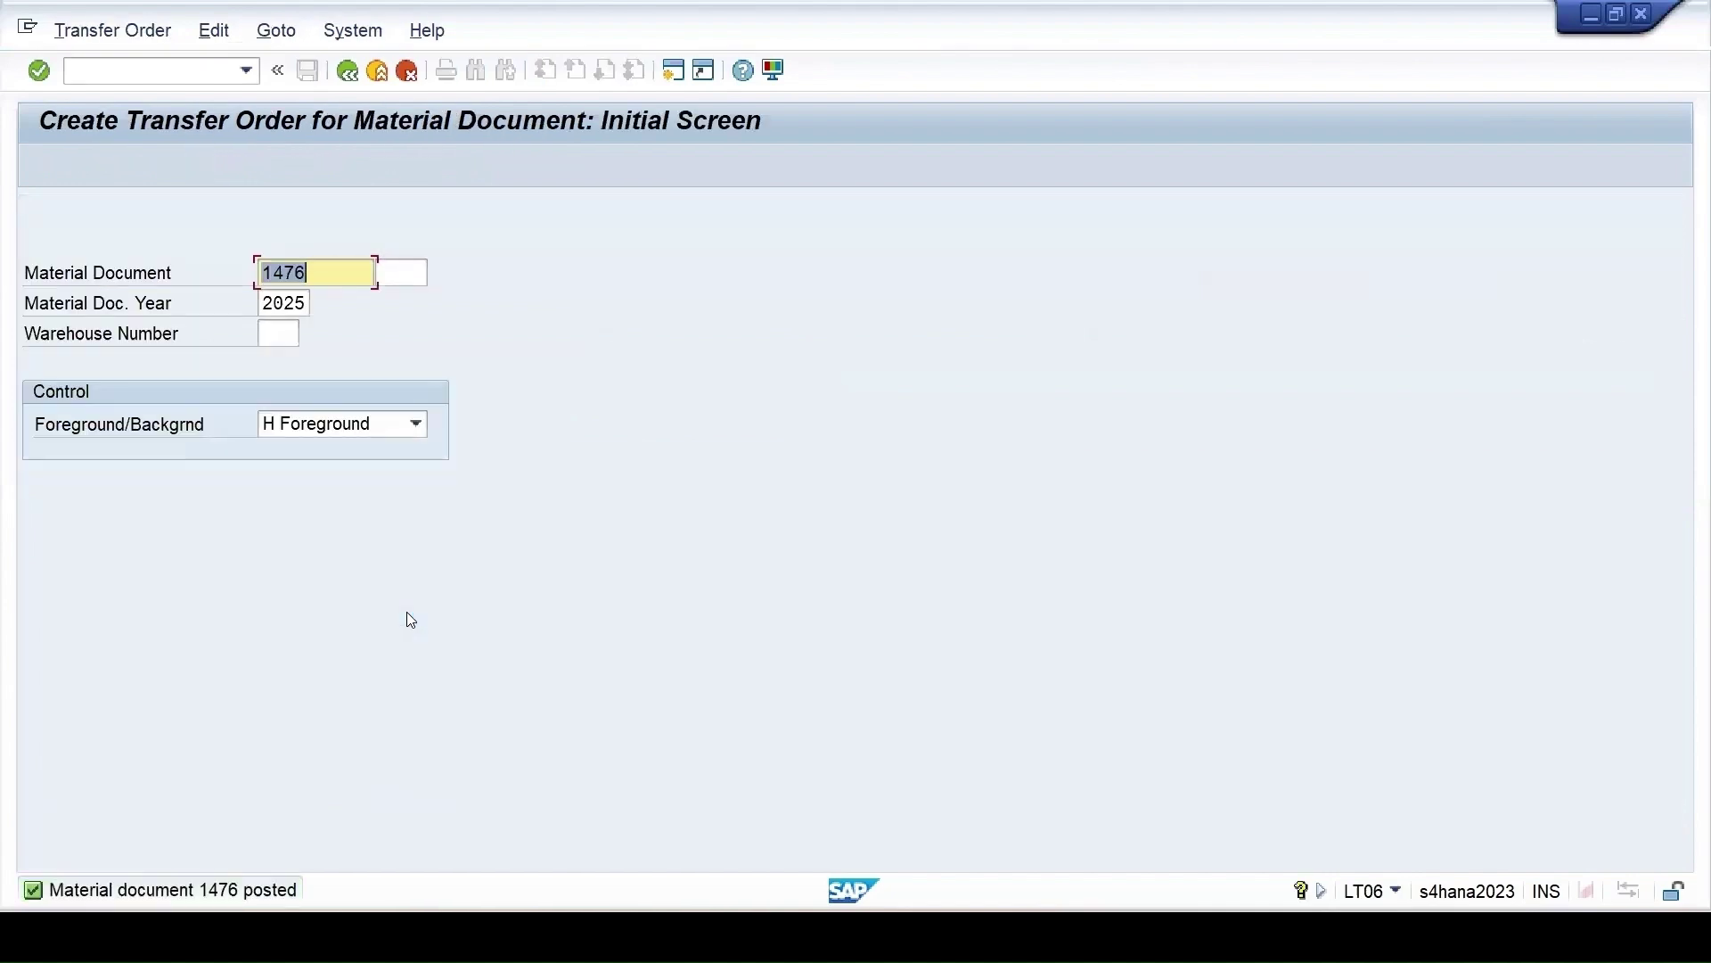
- Start transaction QA32 and list the plant B100 inspection lots without a usage decision created from 05.02.2025 to 12.02.2025
click(120, 70)
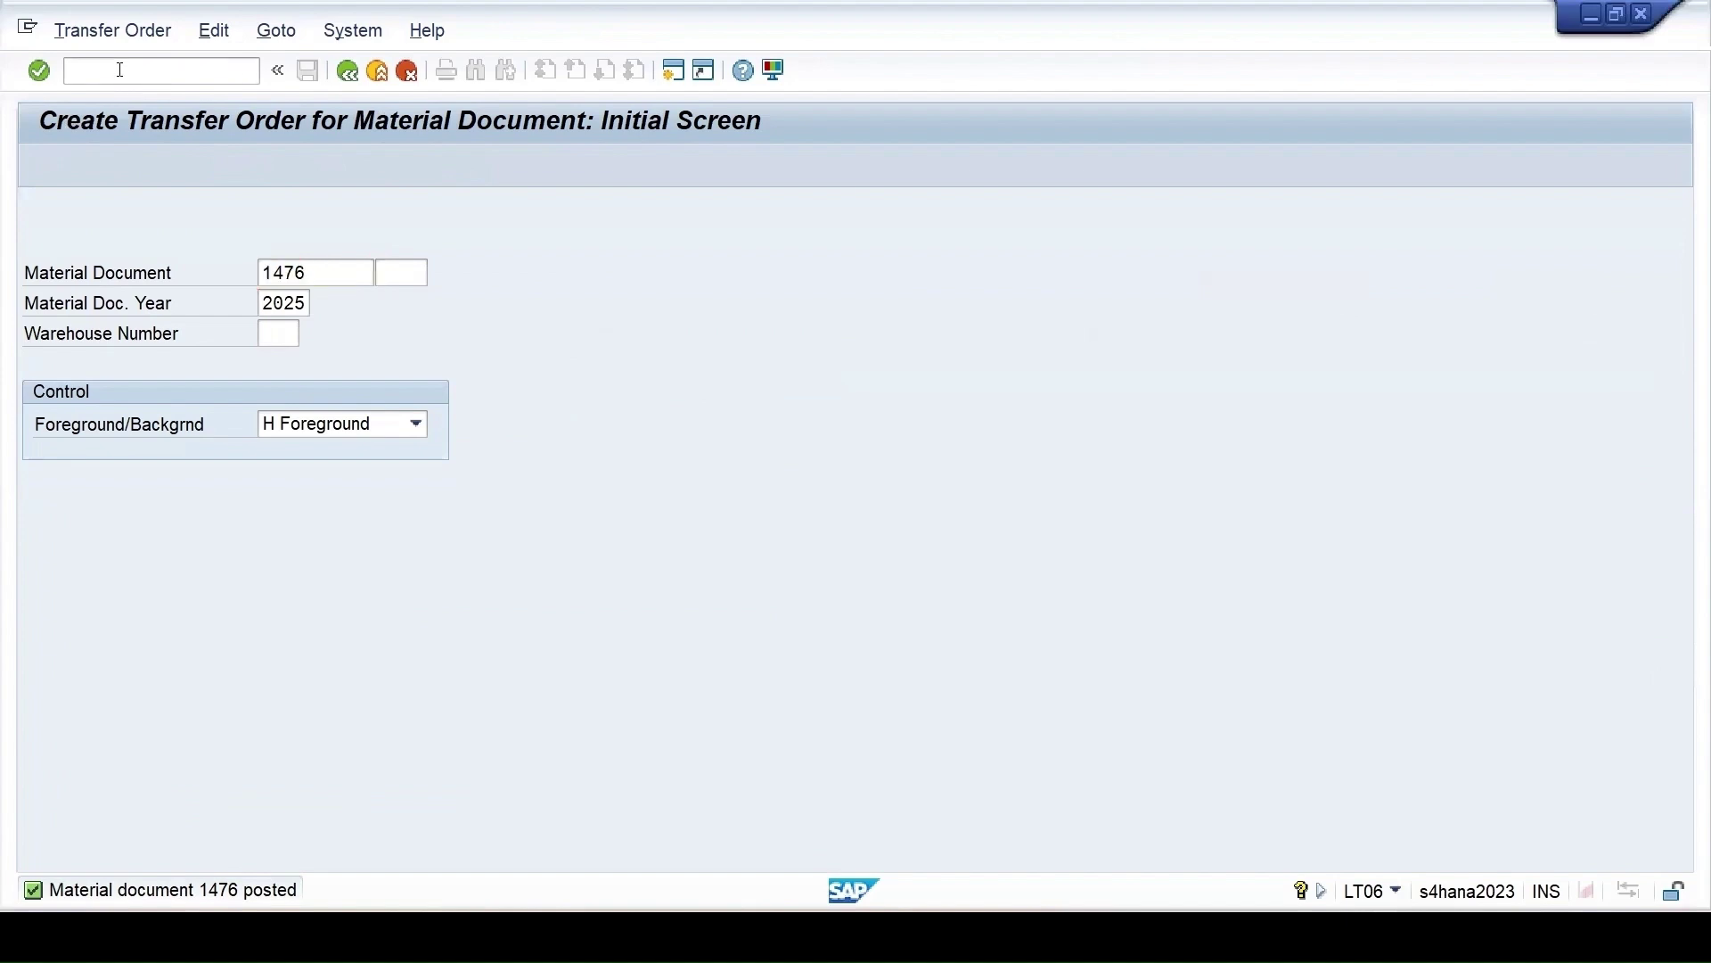
text(/nqa32)
key(Return)
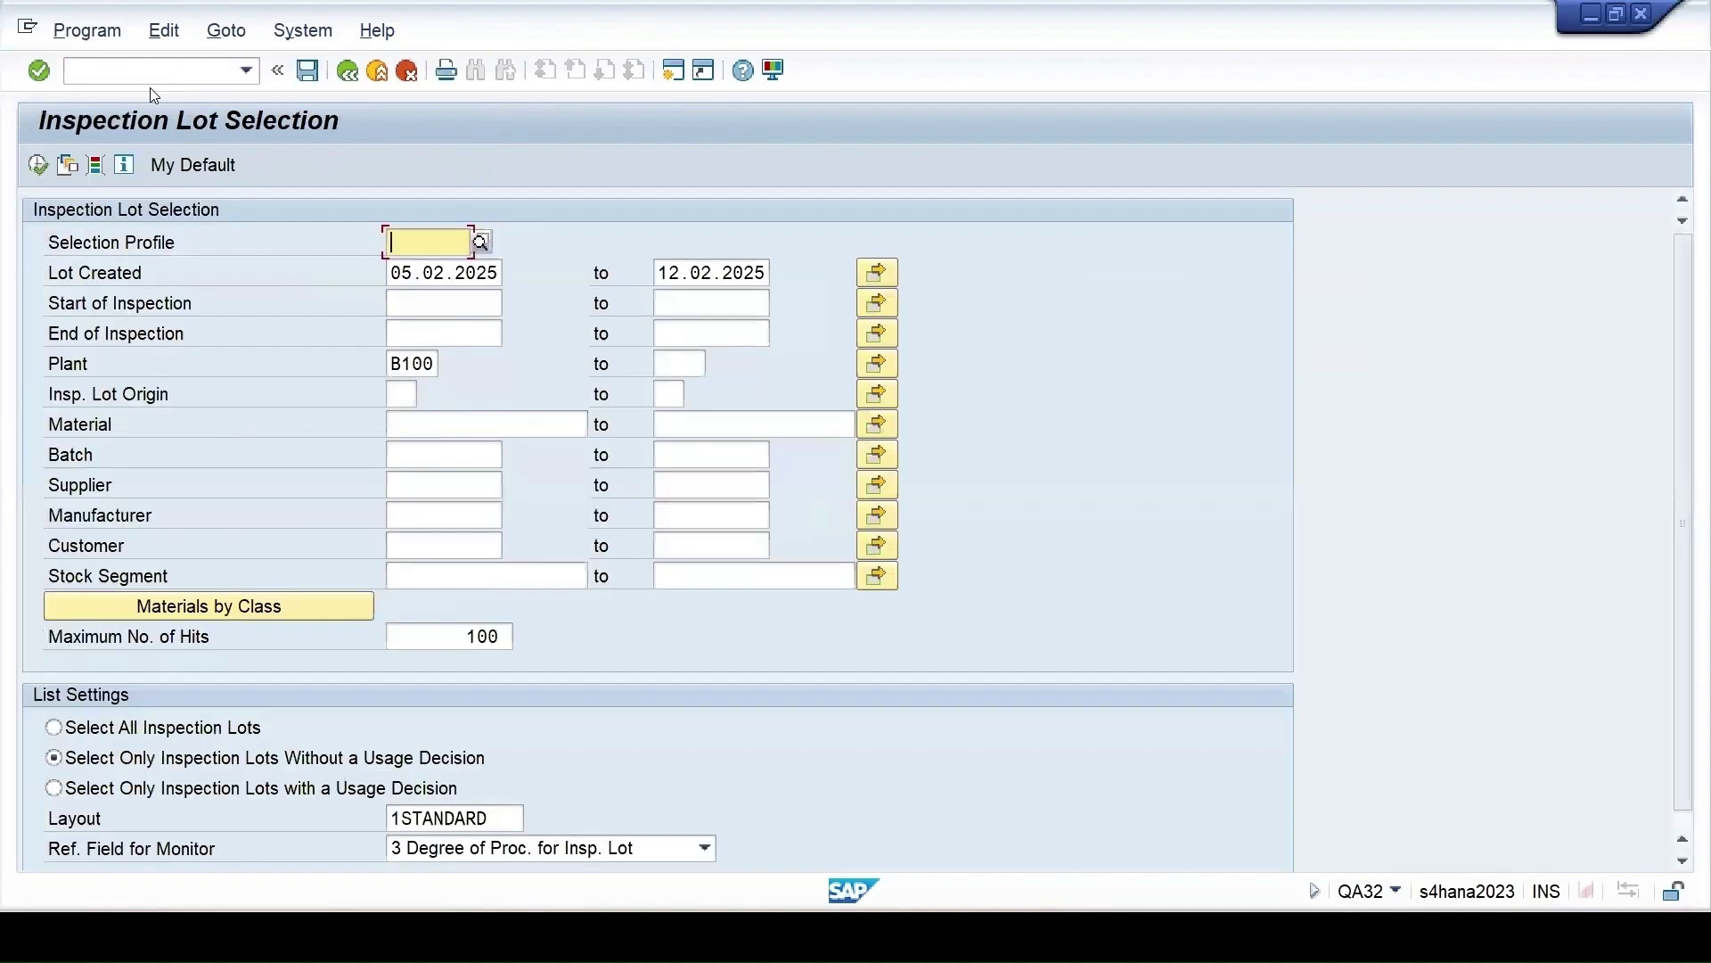
click(39, 164)
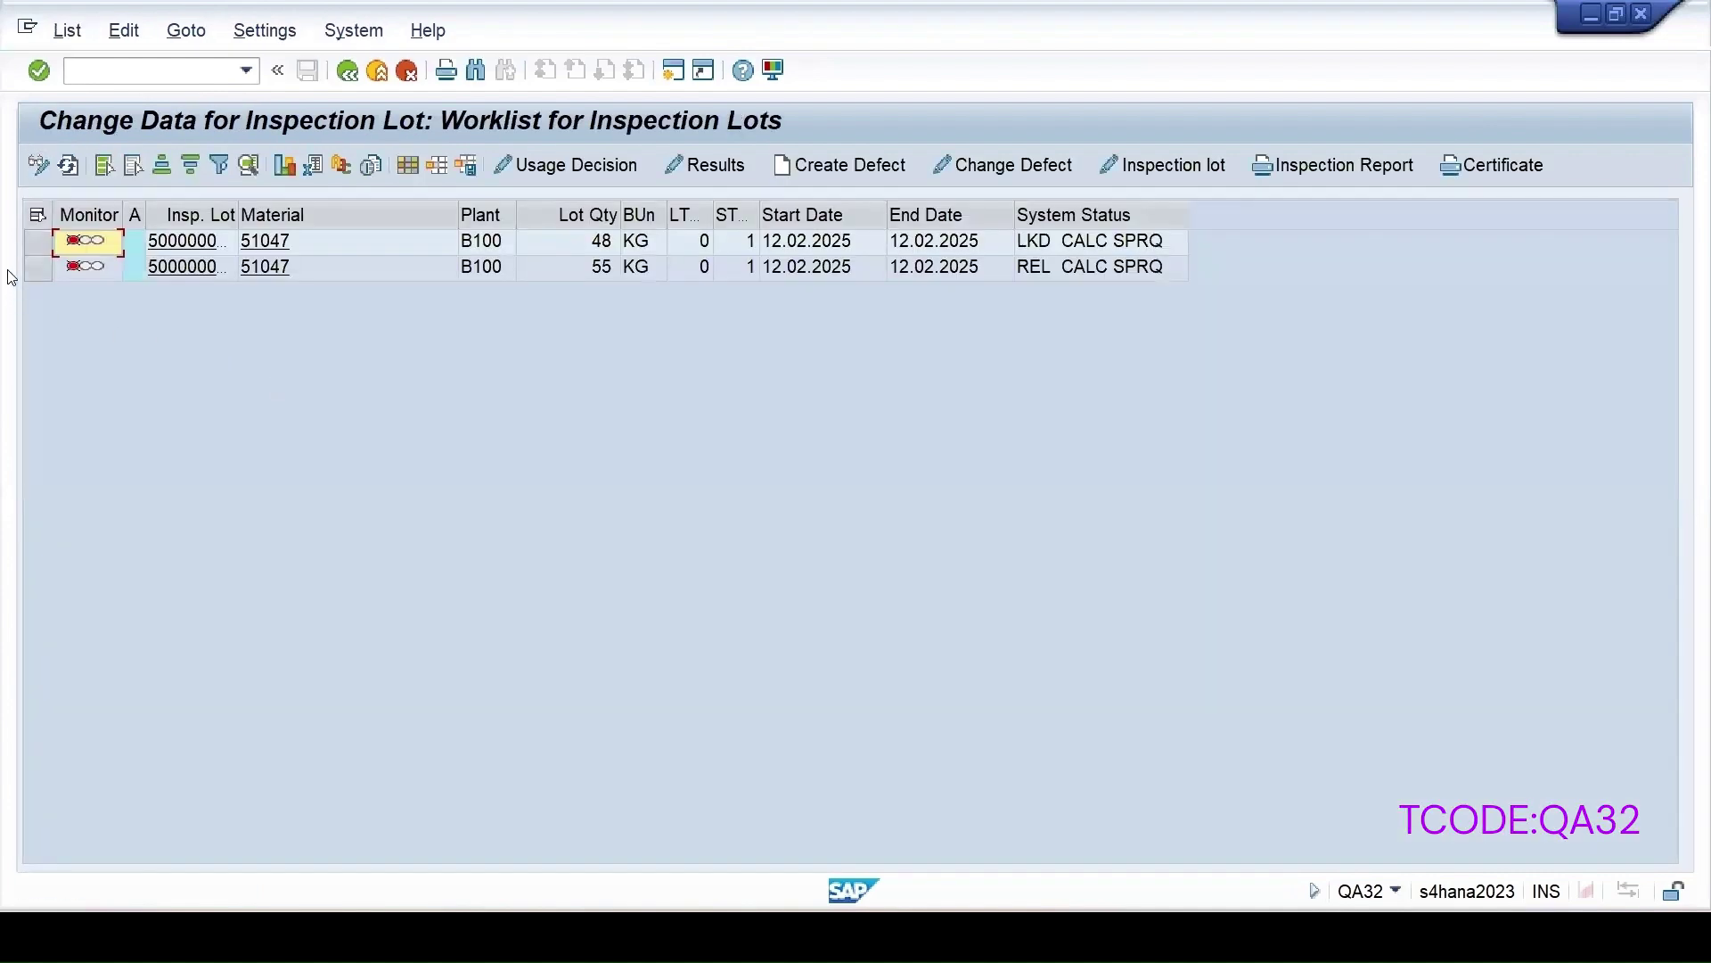
- Open the 55 KG inspection lot of material 51047 and review its inspection specifications
click(38, 267)
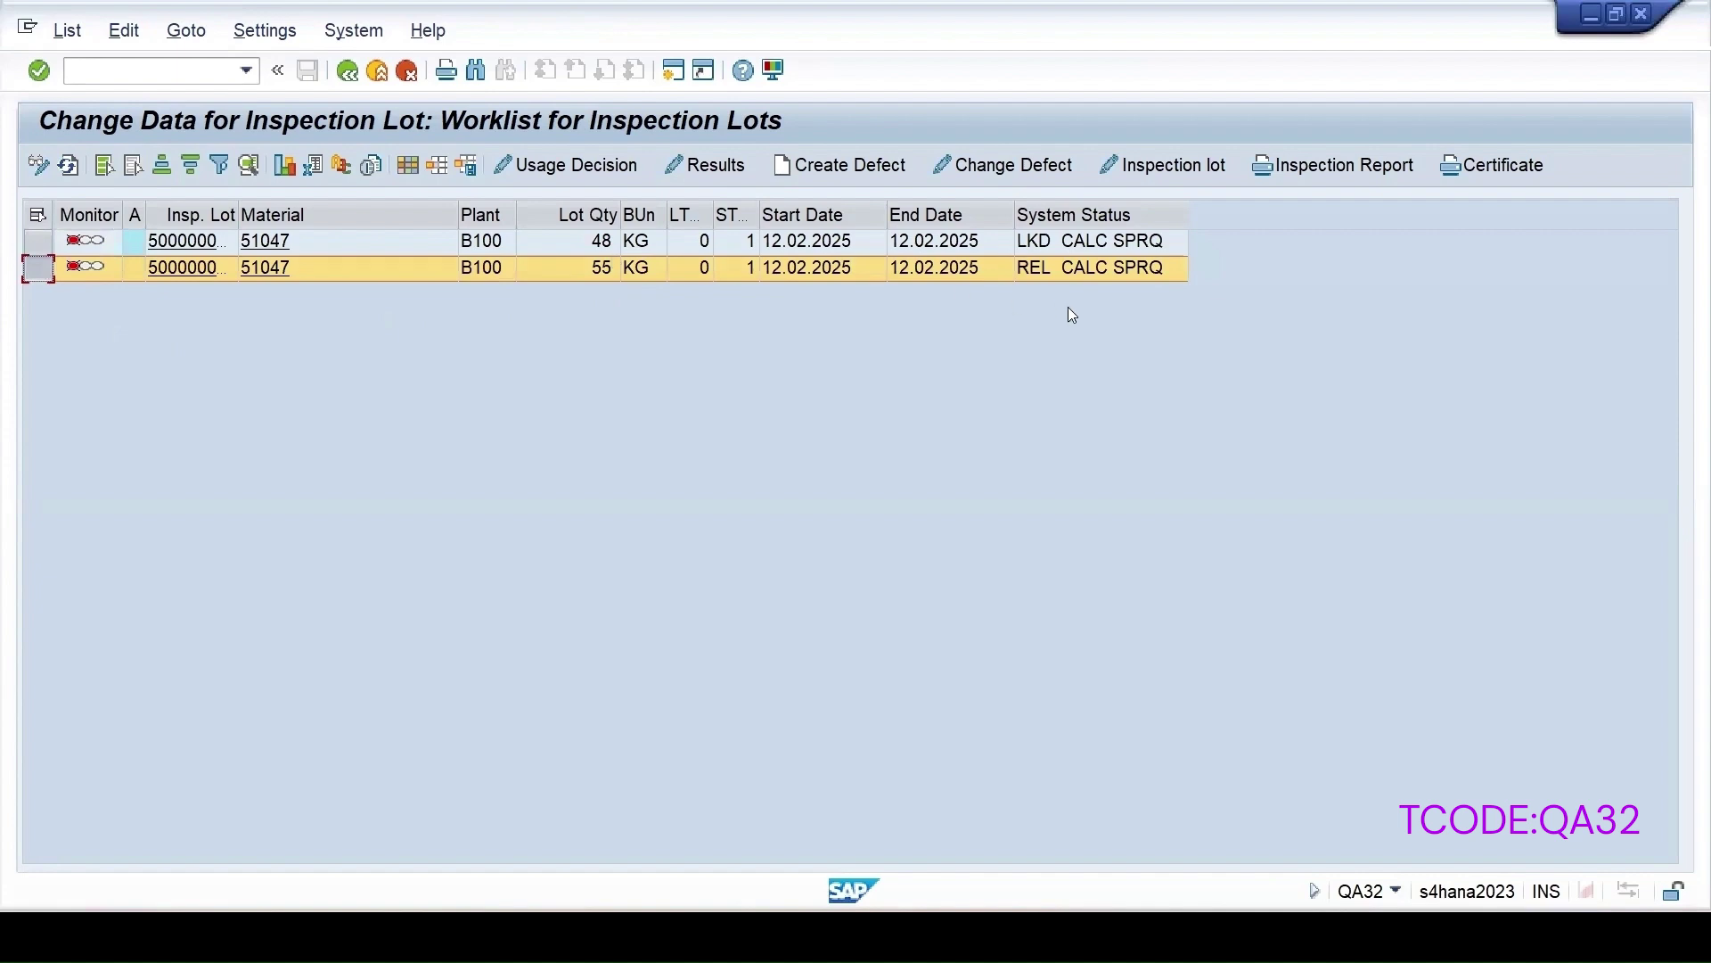
click(1150, 168)
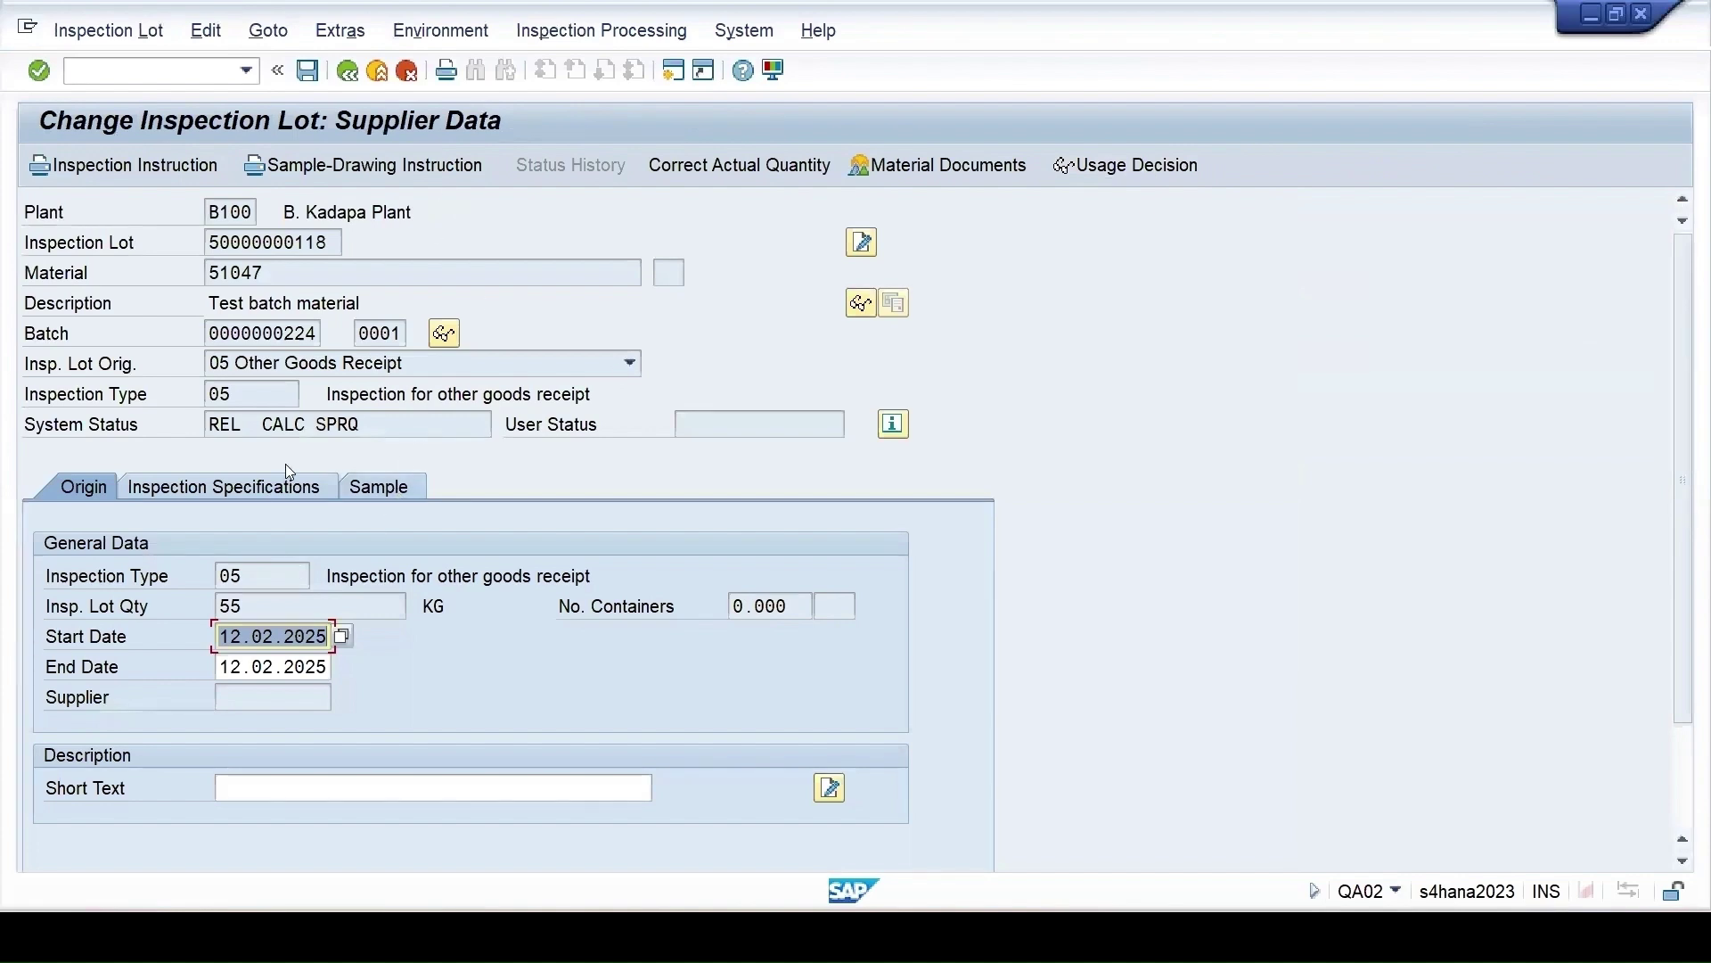
click(248, 483)
scroll(689, 622, down, 3)
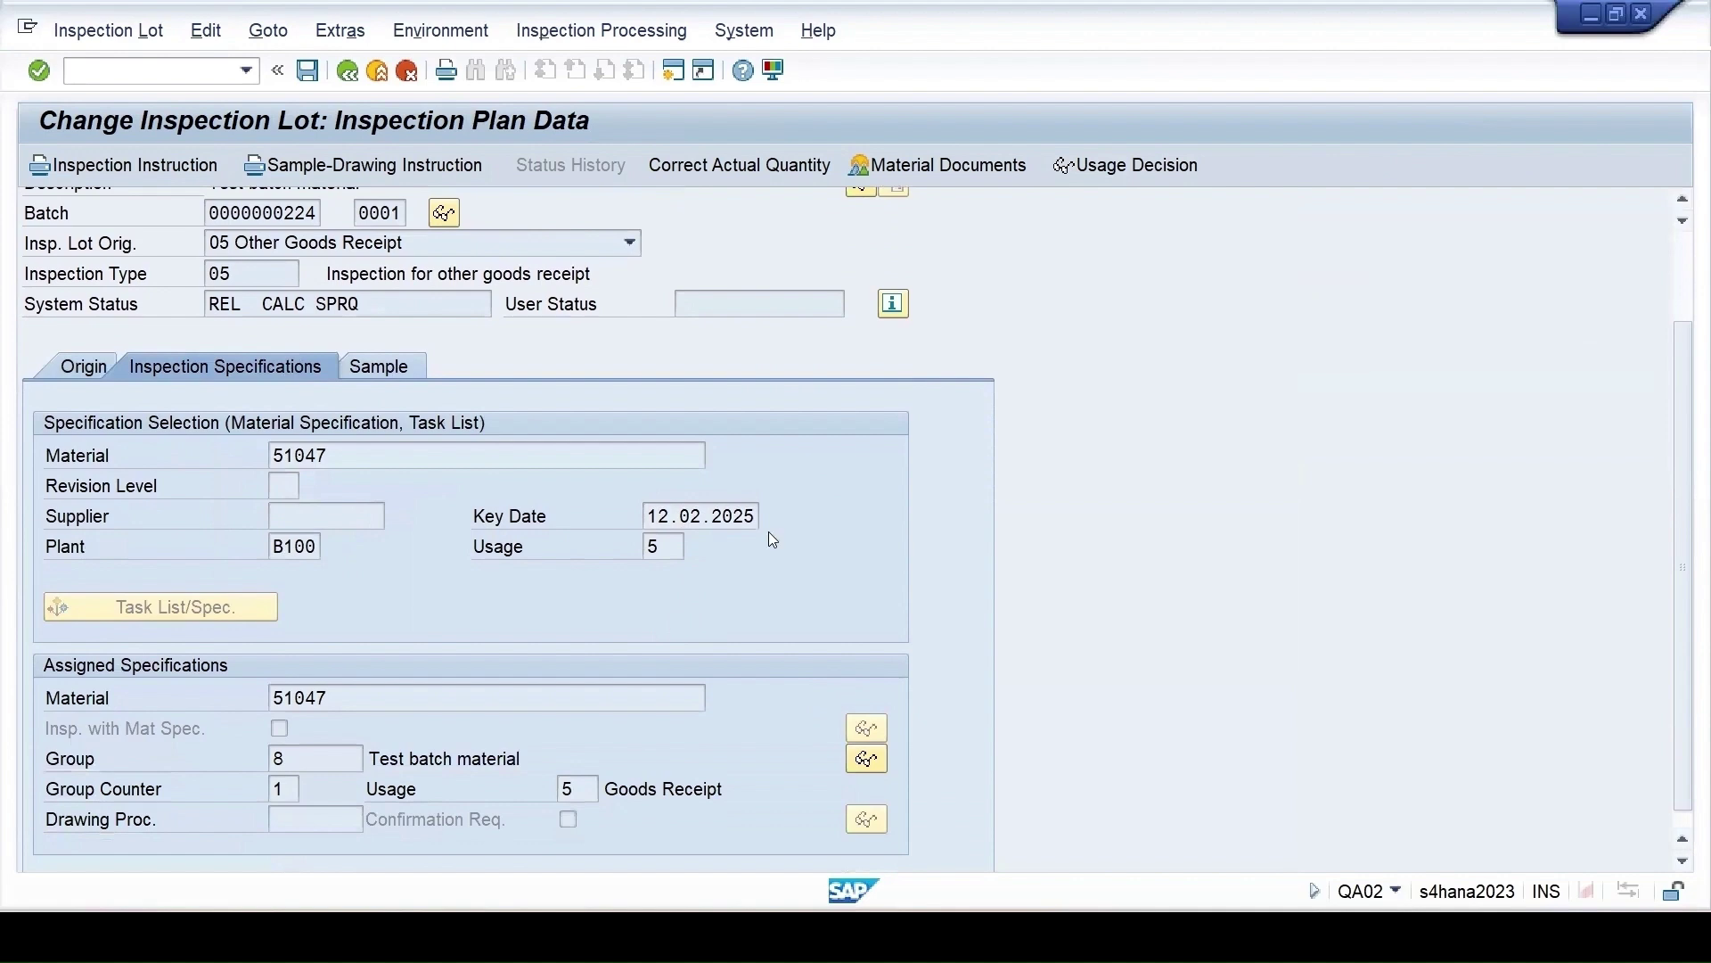
scroll(772, 540, down, 1)
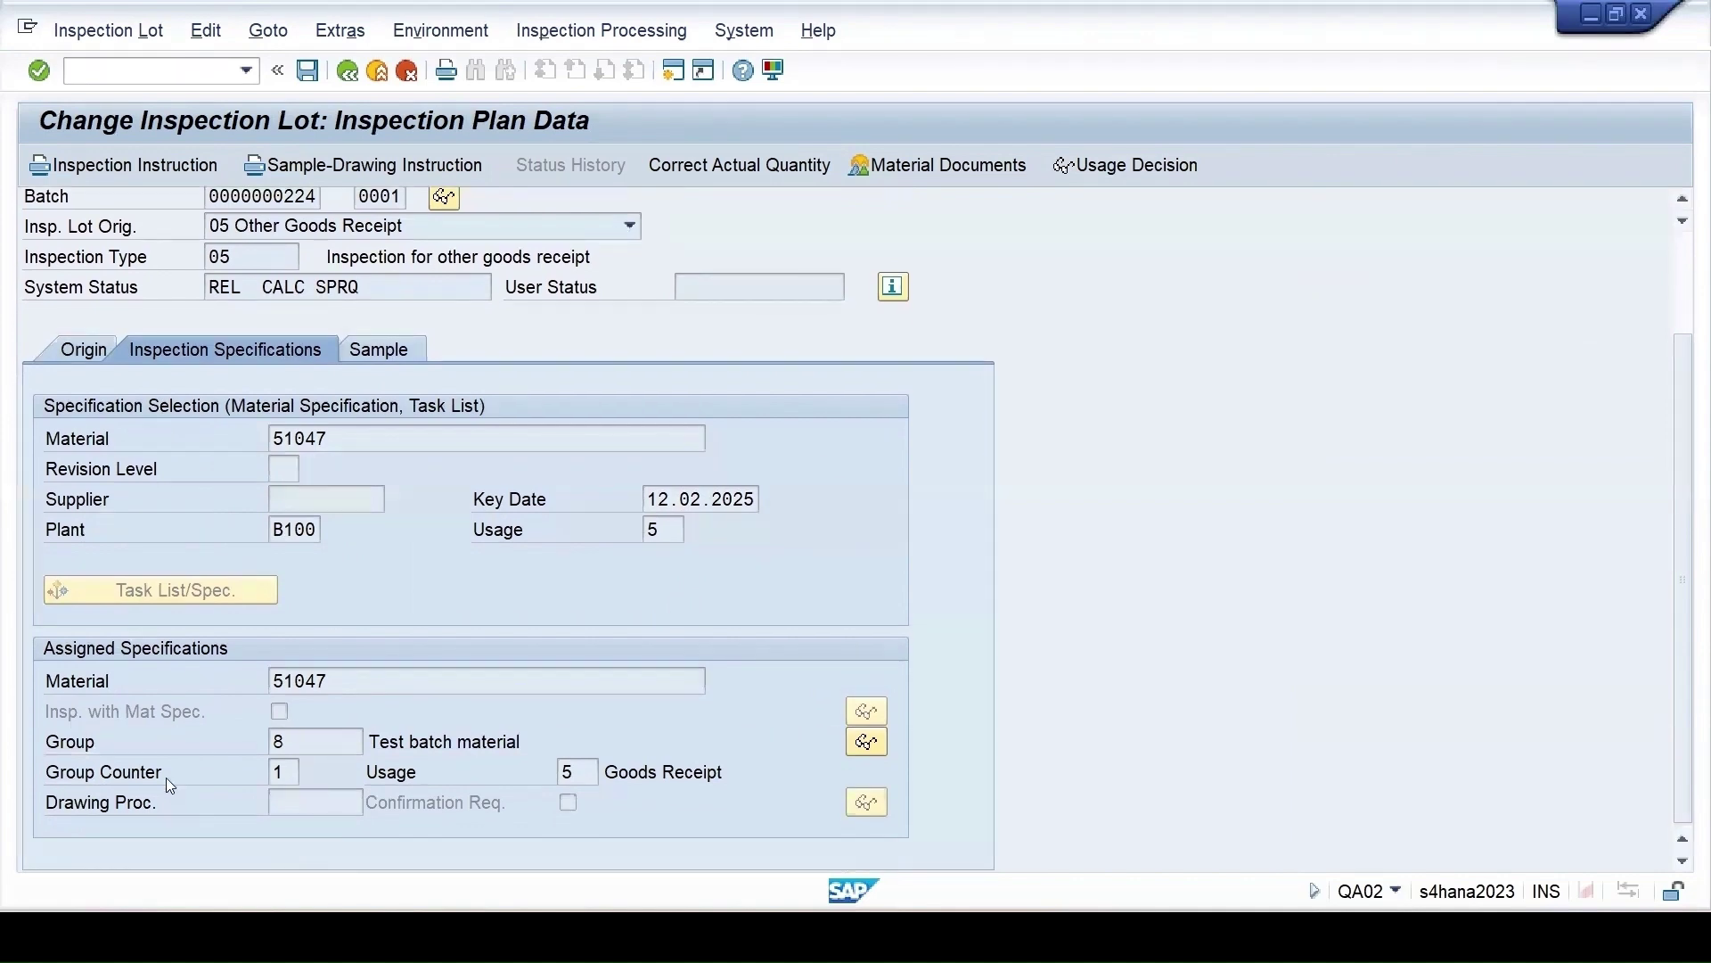
- Compare the lot quantity and actual lot quantity in the inspection lot's sample data and return to the worklist
click(373, 347)
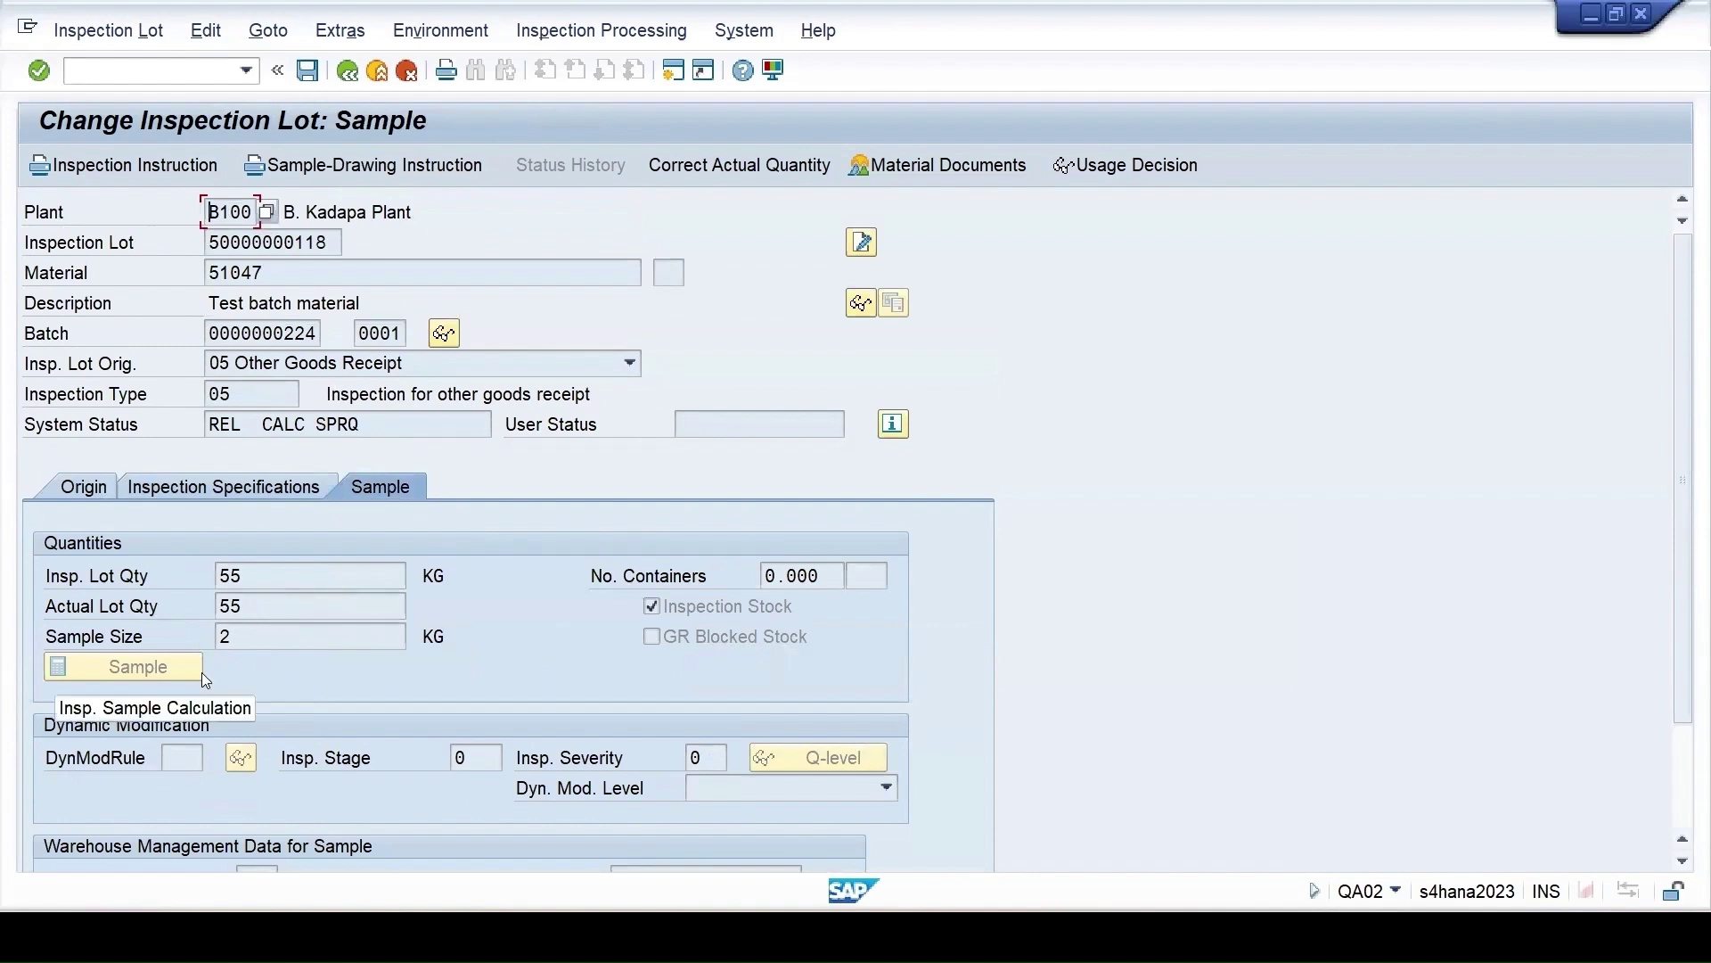
double_click(232, 606)
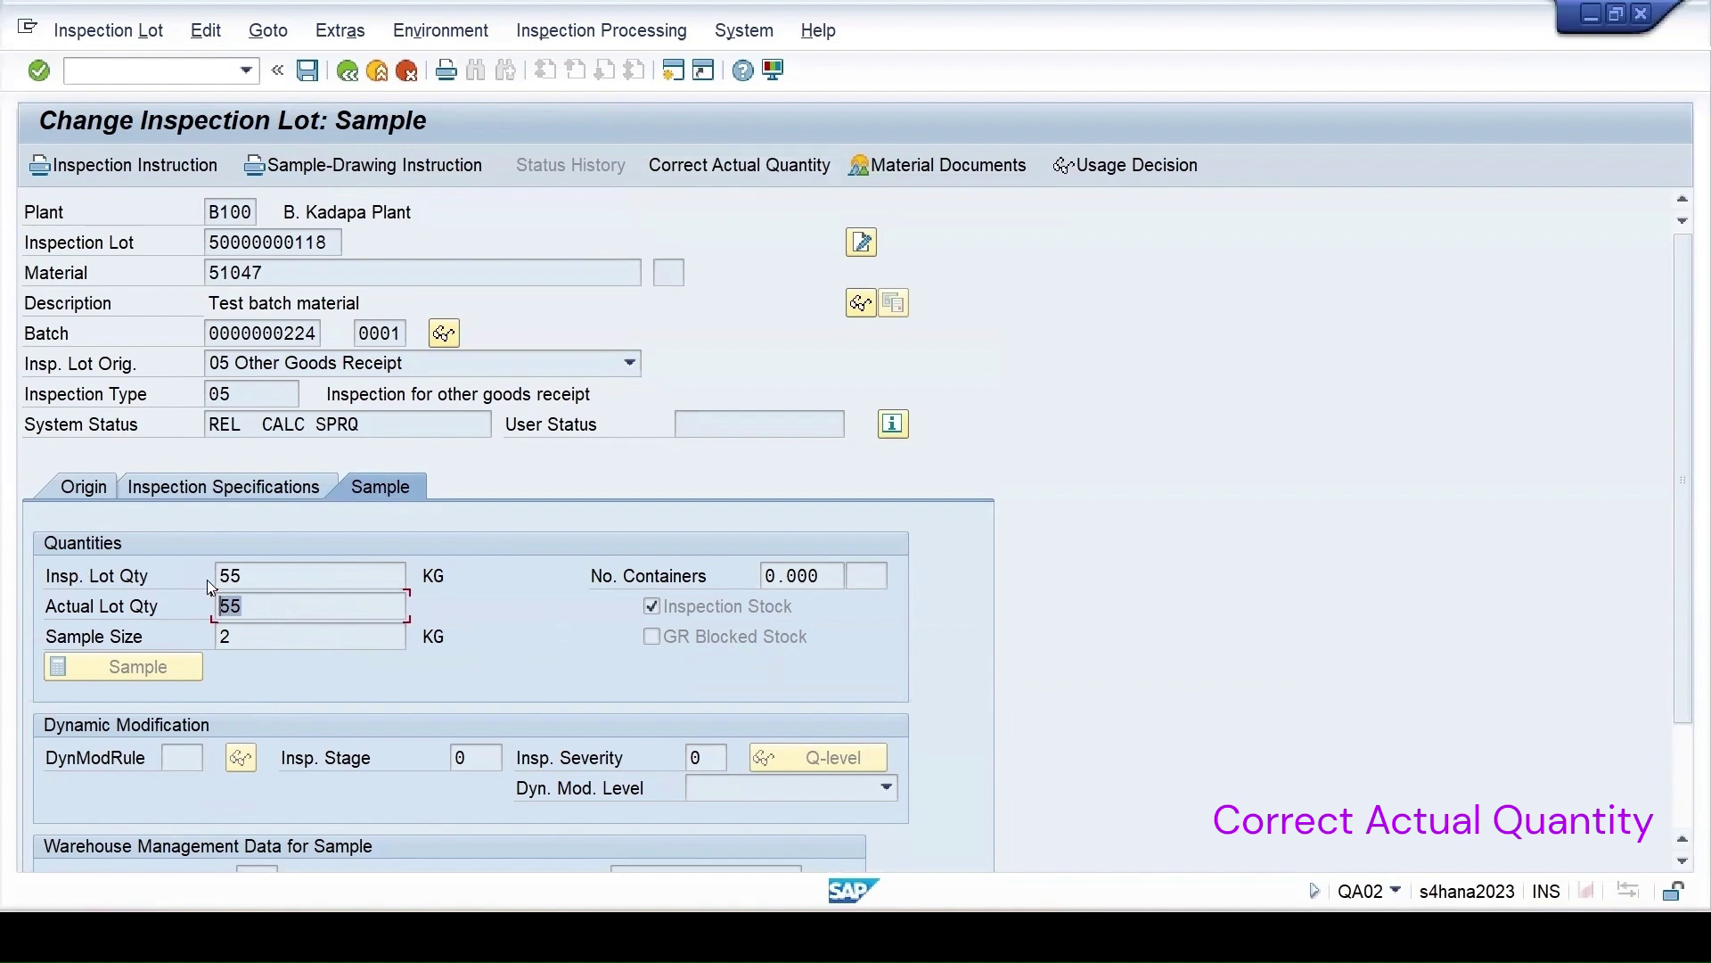
click(253, 576)
click(242, 609)
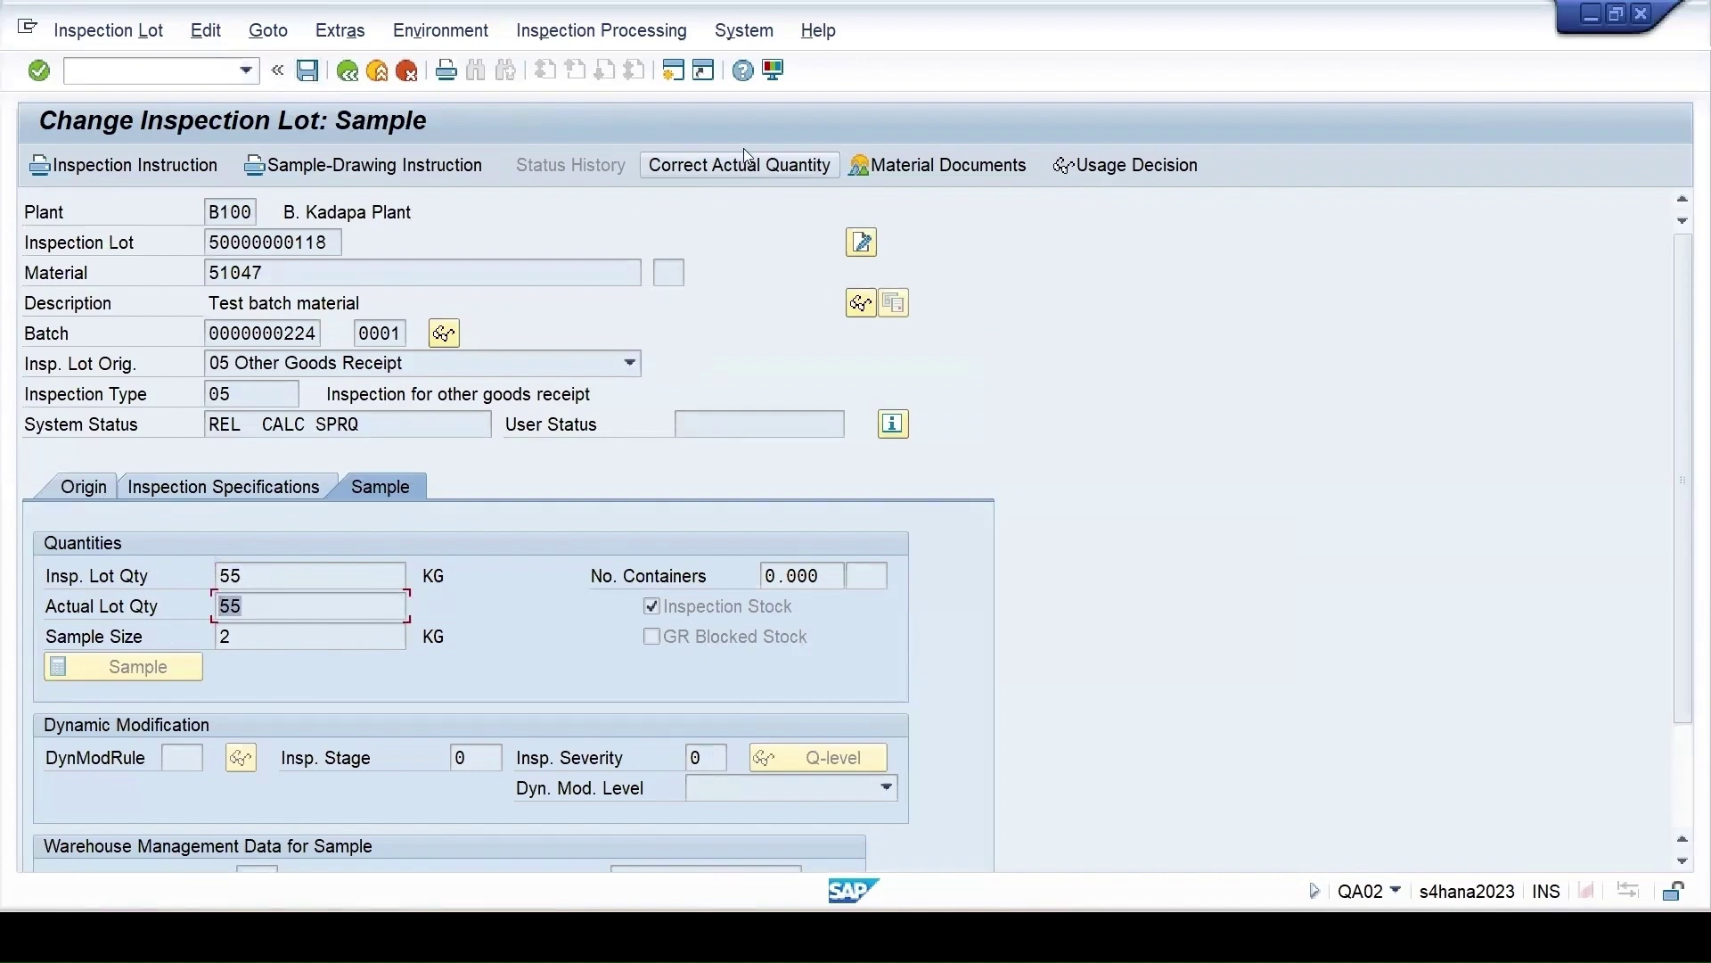
click(348, 71)
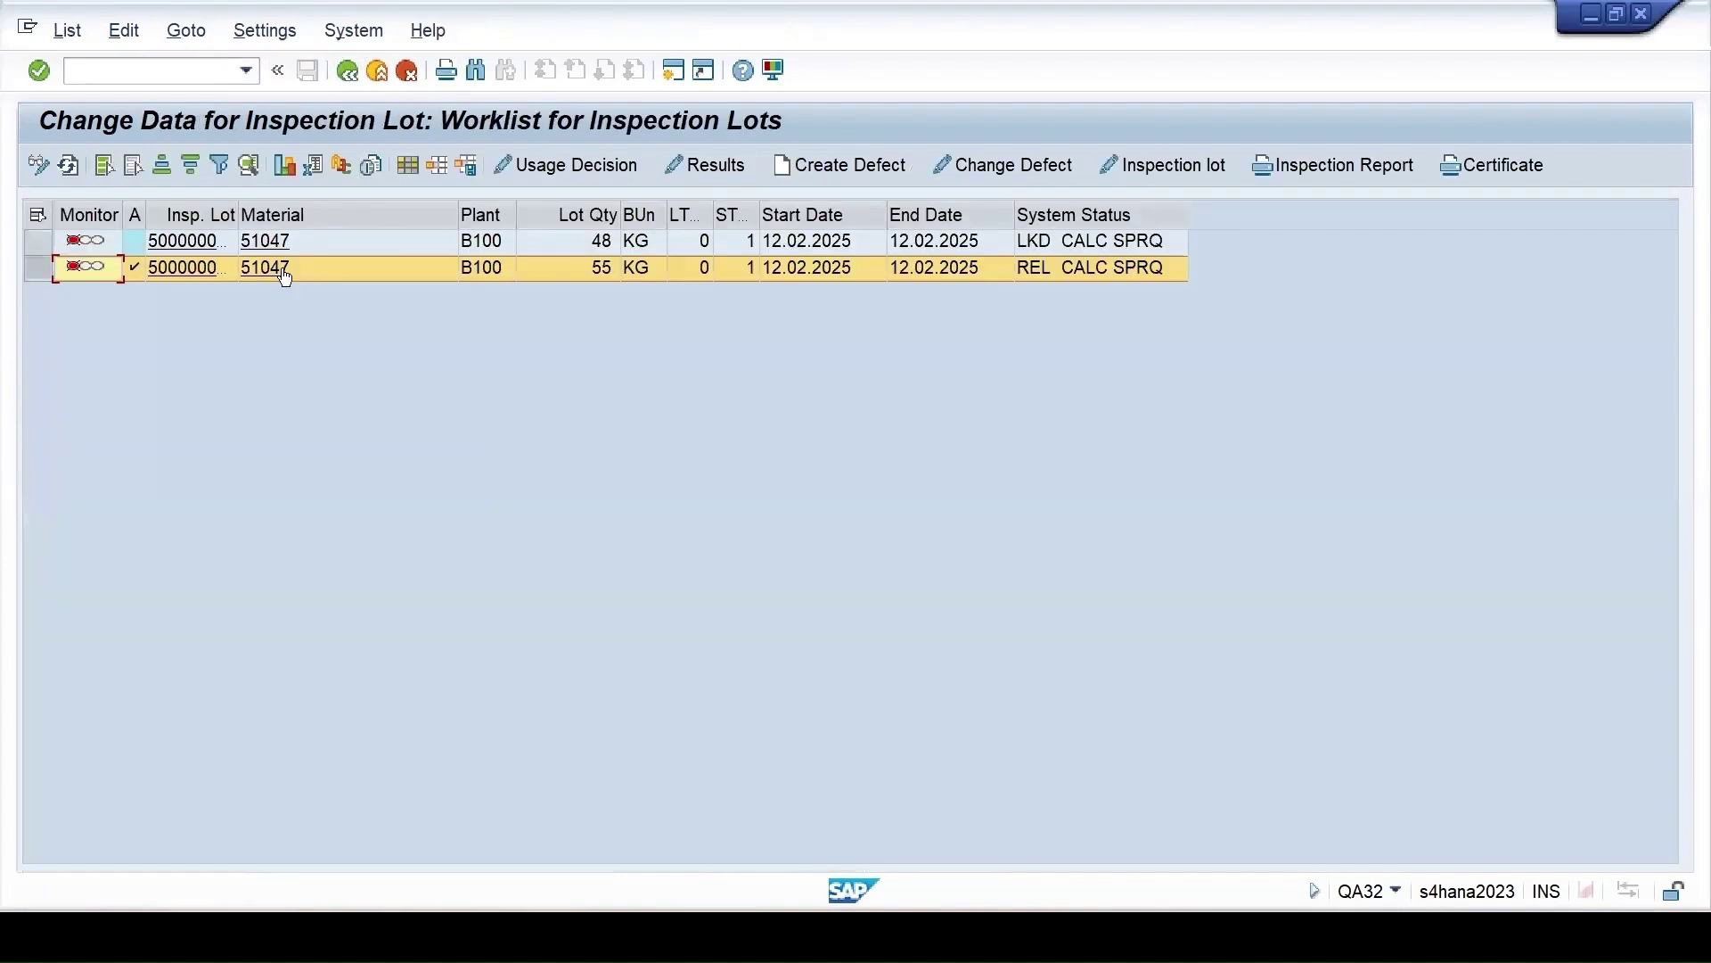
- Narrow the Material column, add the Actual lot quantity column to the worklist and place it directly after Lot Qty
drag(456, 215, 336, 215)
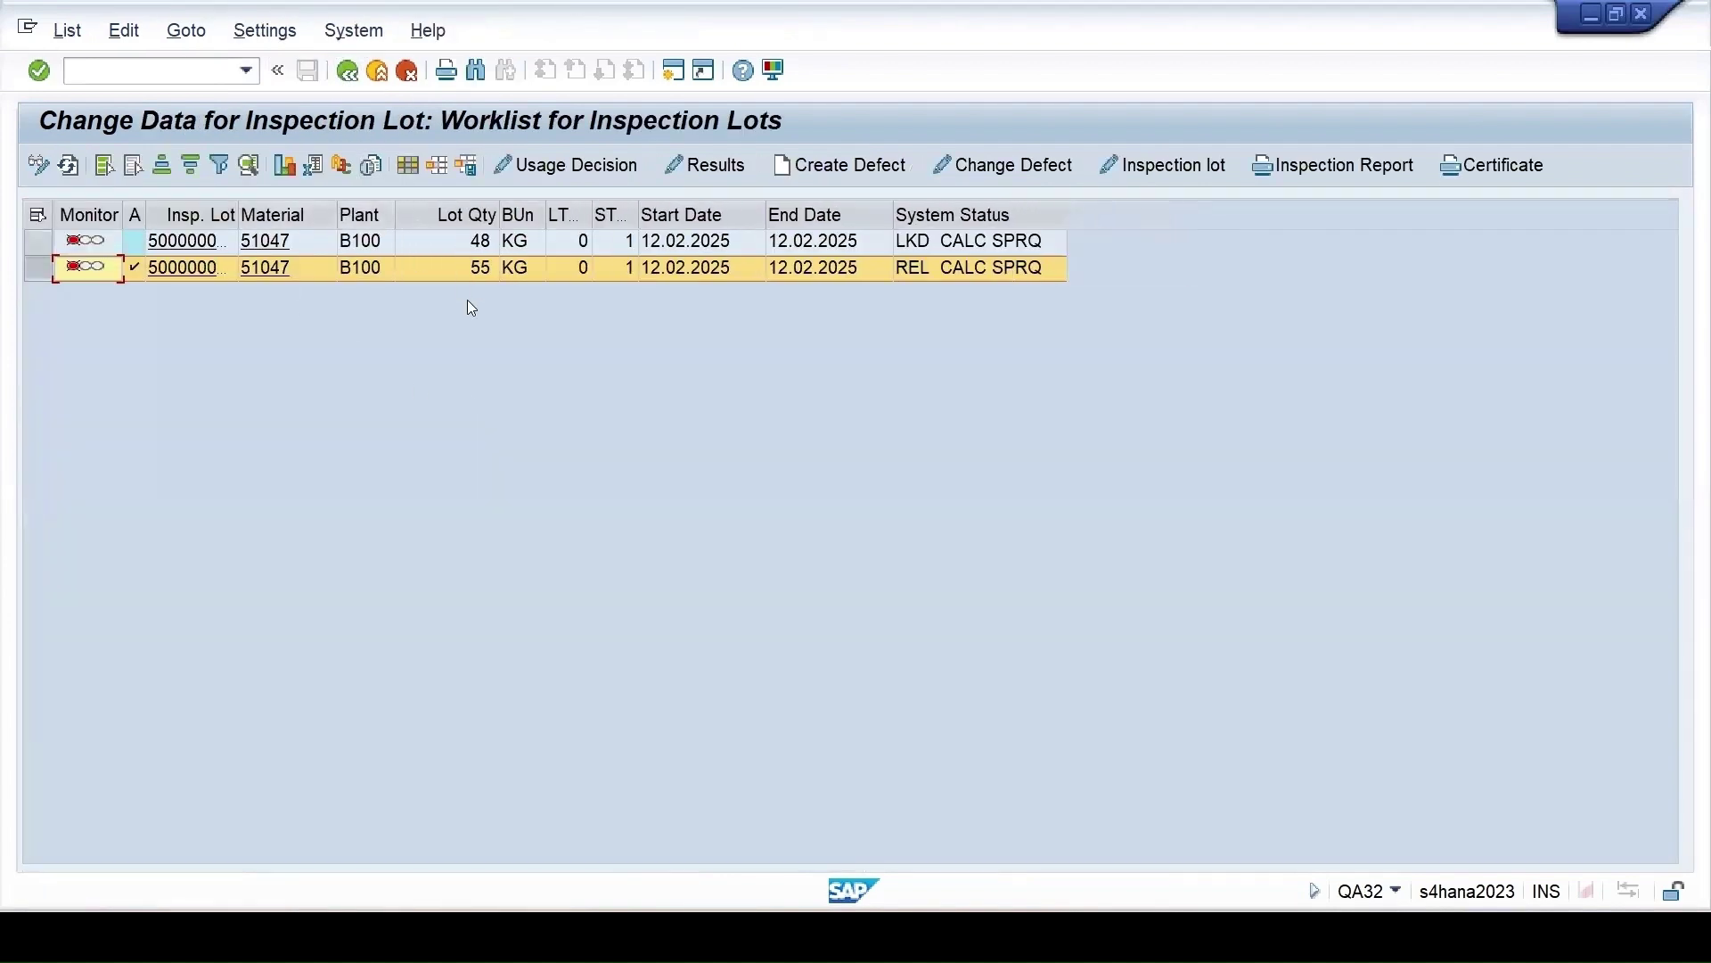
click(406, 166)
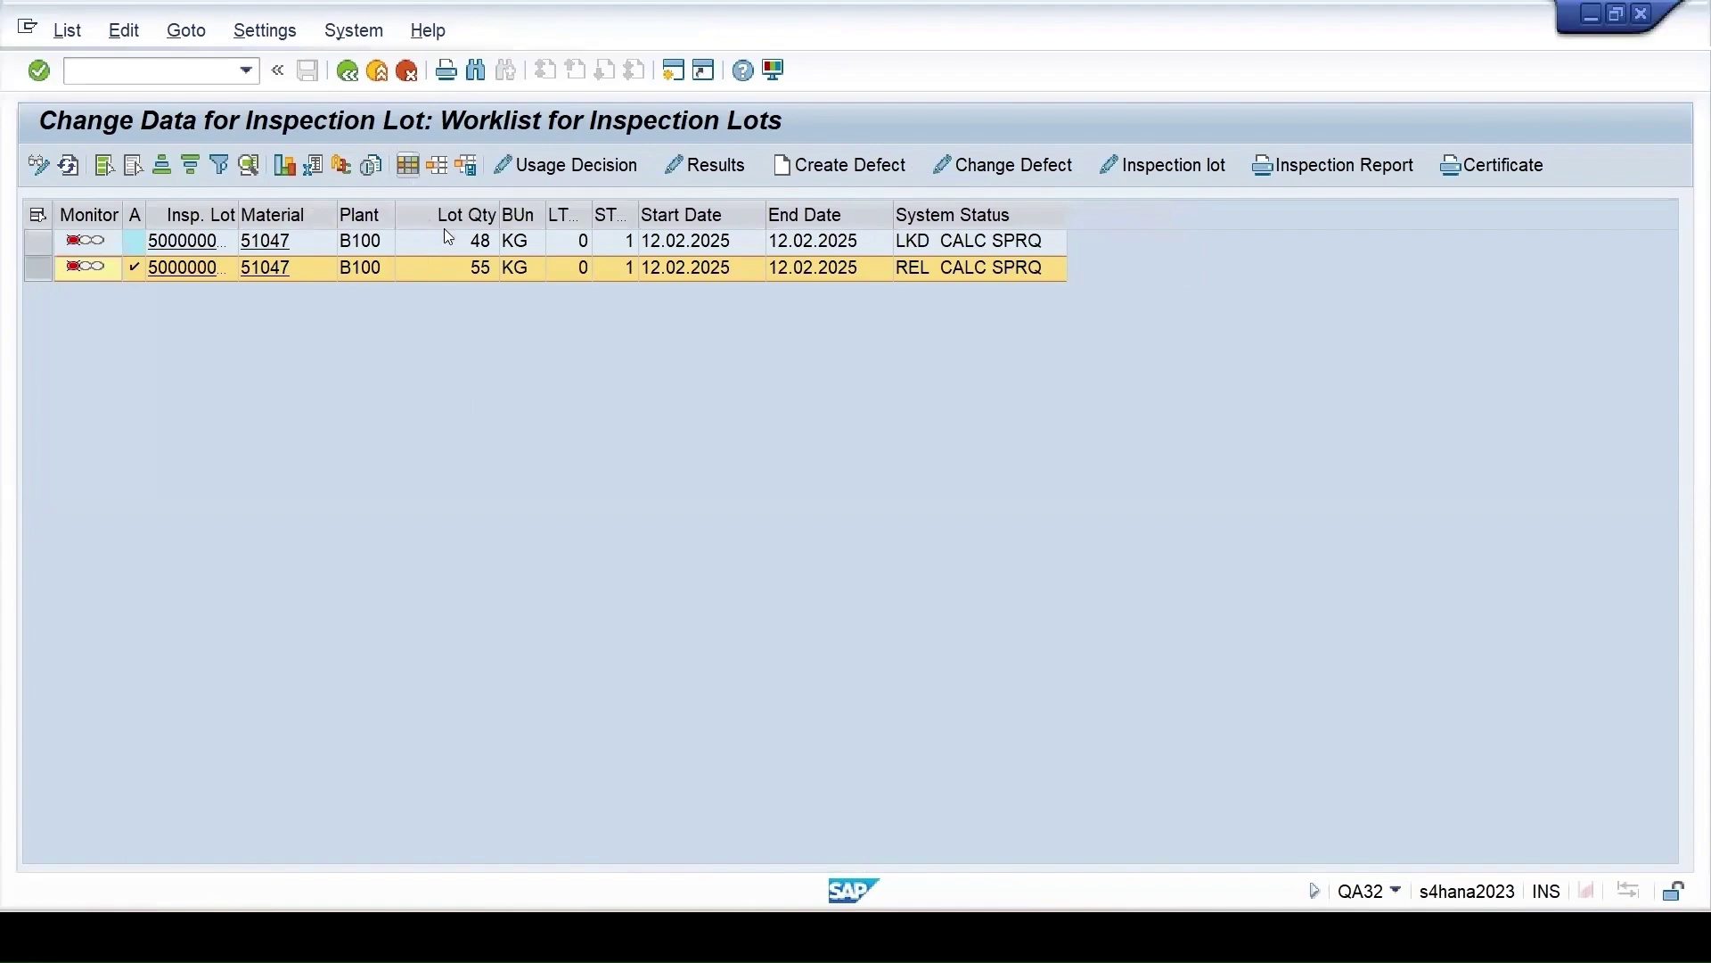
scroll(634, 625, down, 4)
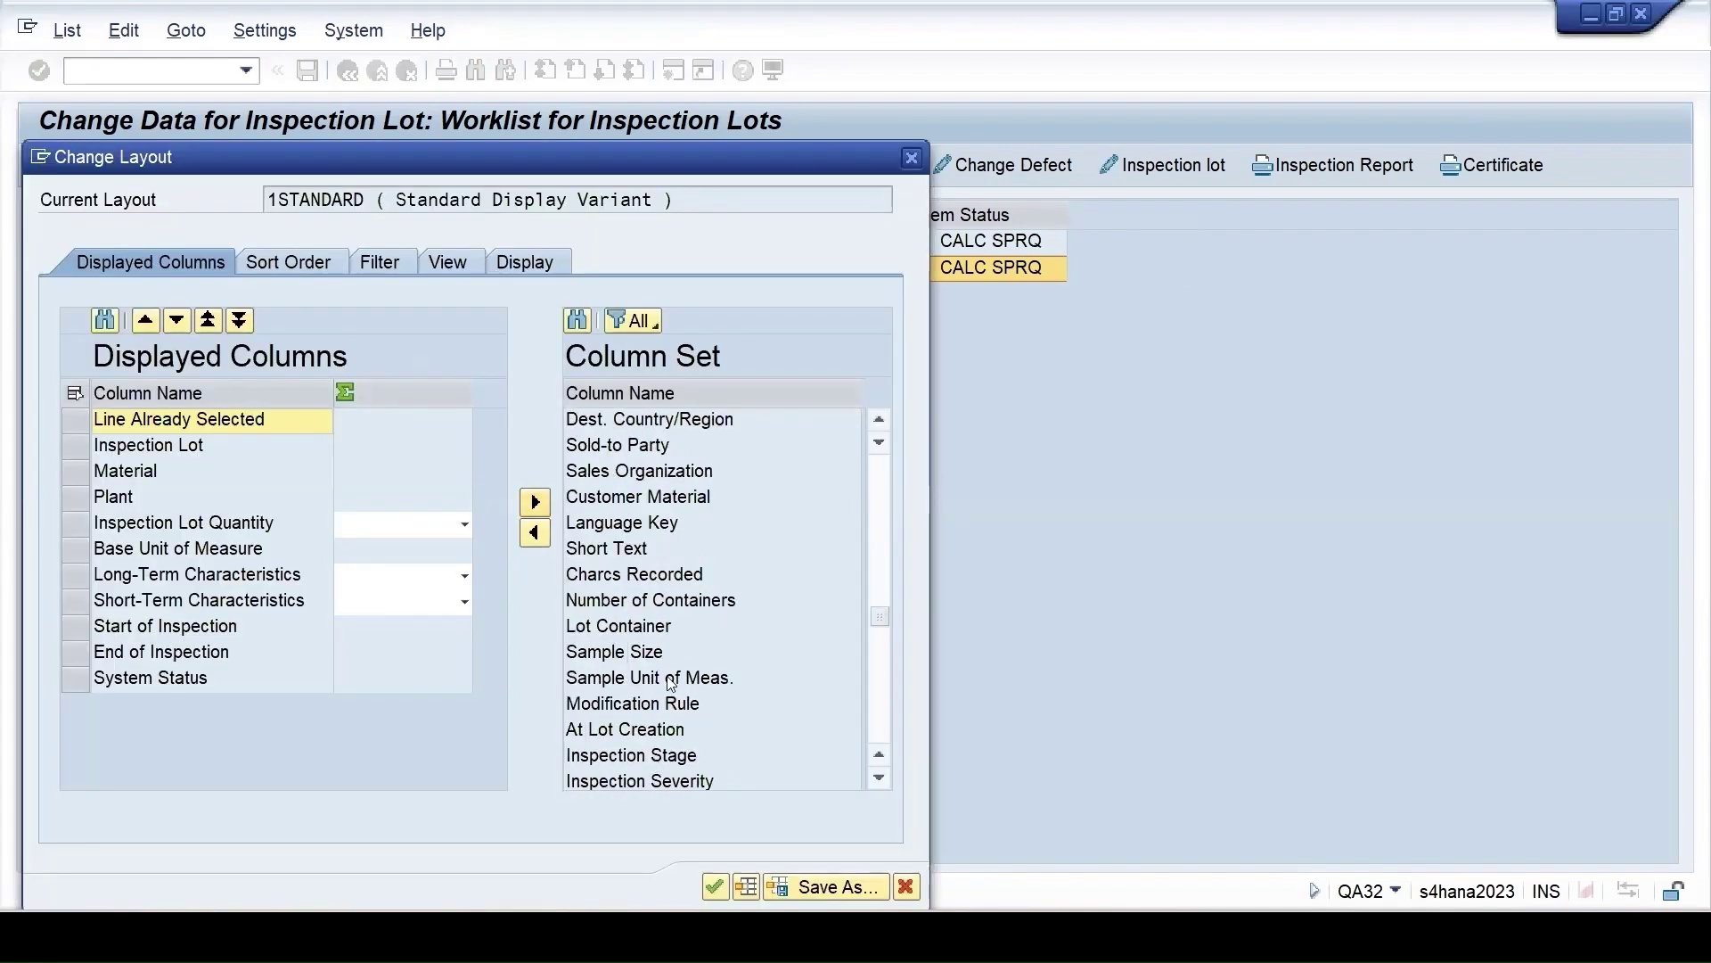
scroll(667, 653, down, 6)
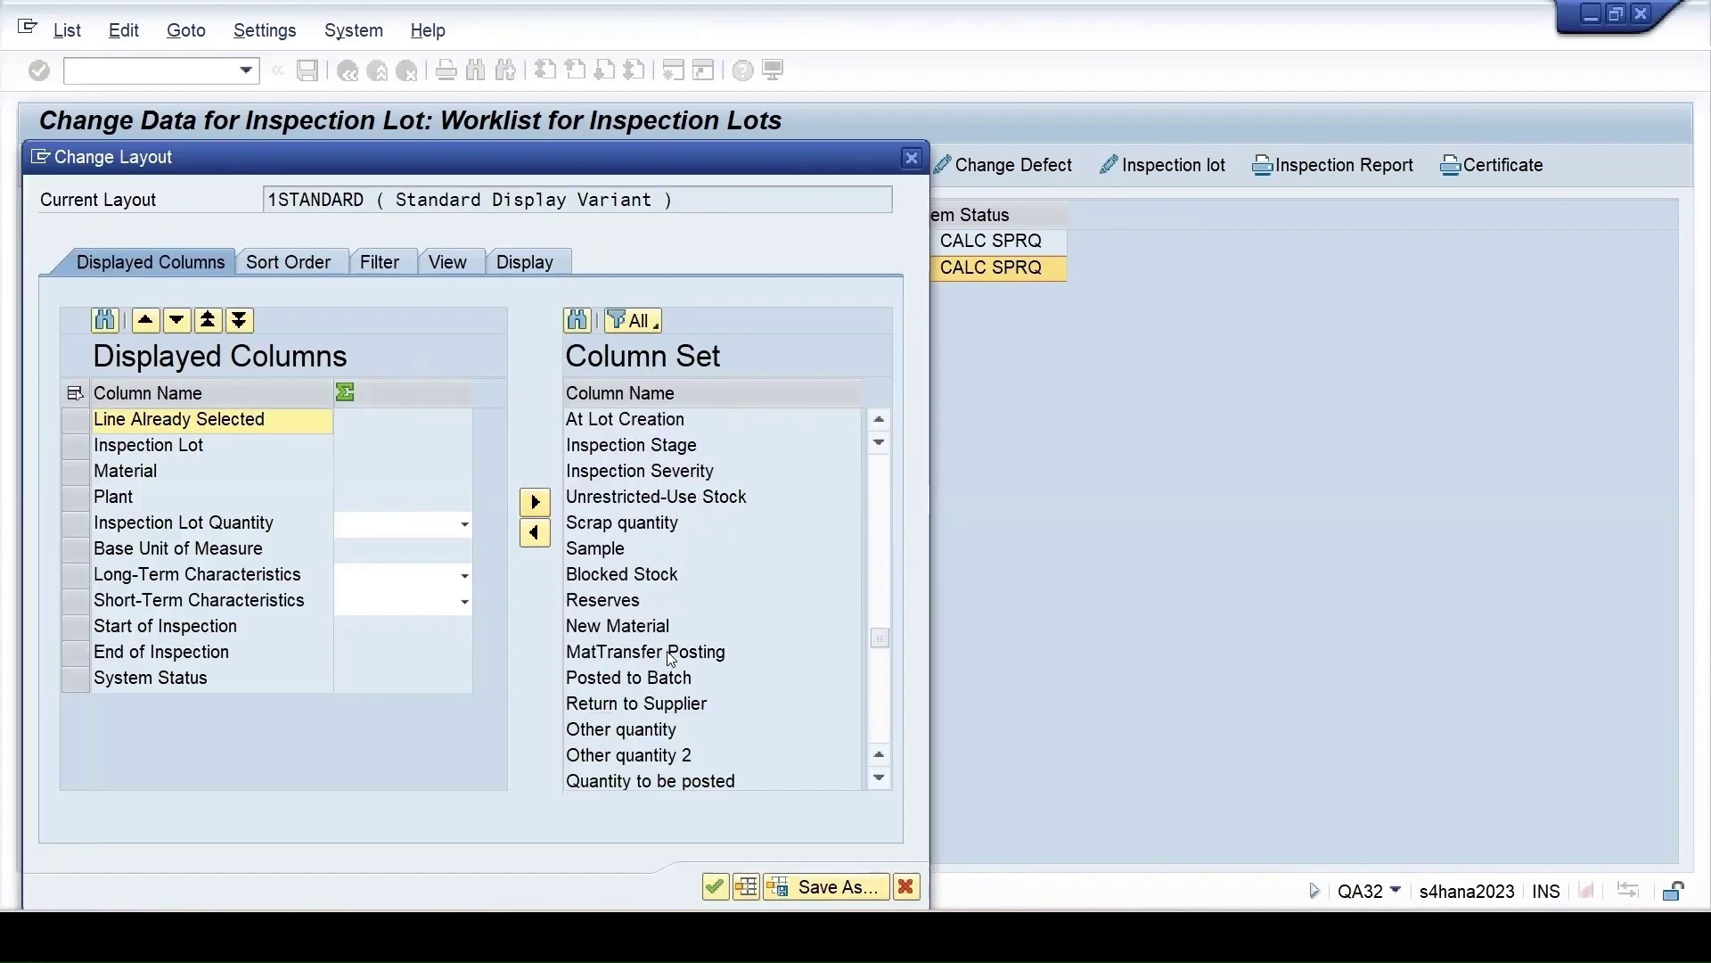
scroll(671, 658, down, 2)
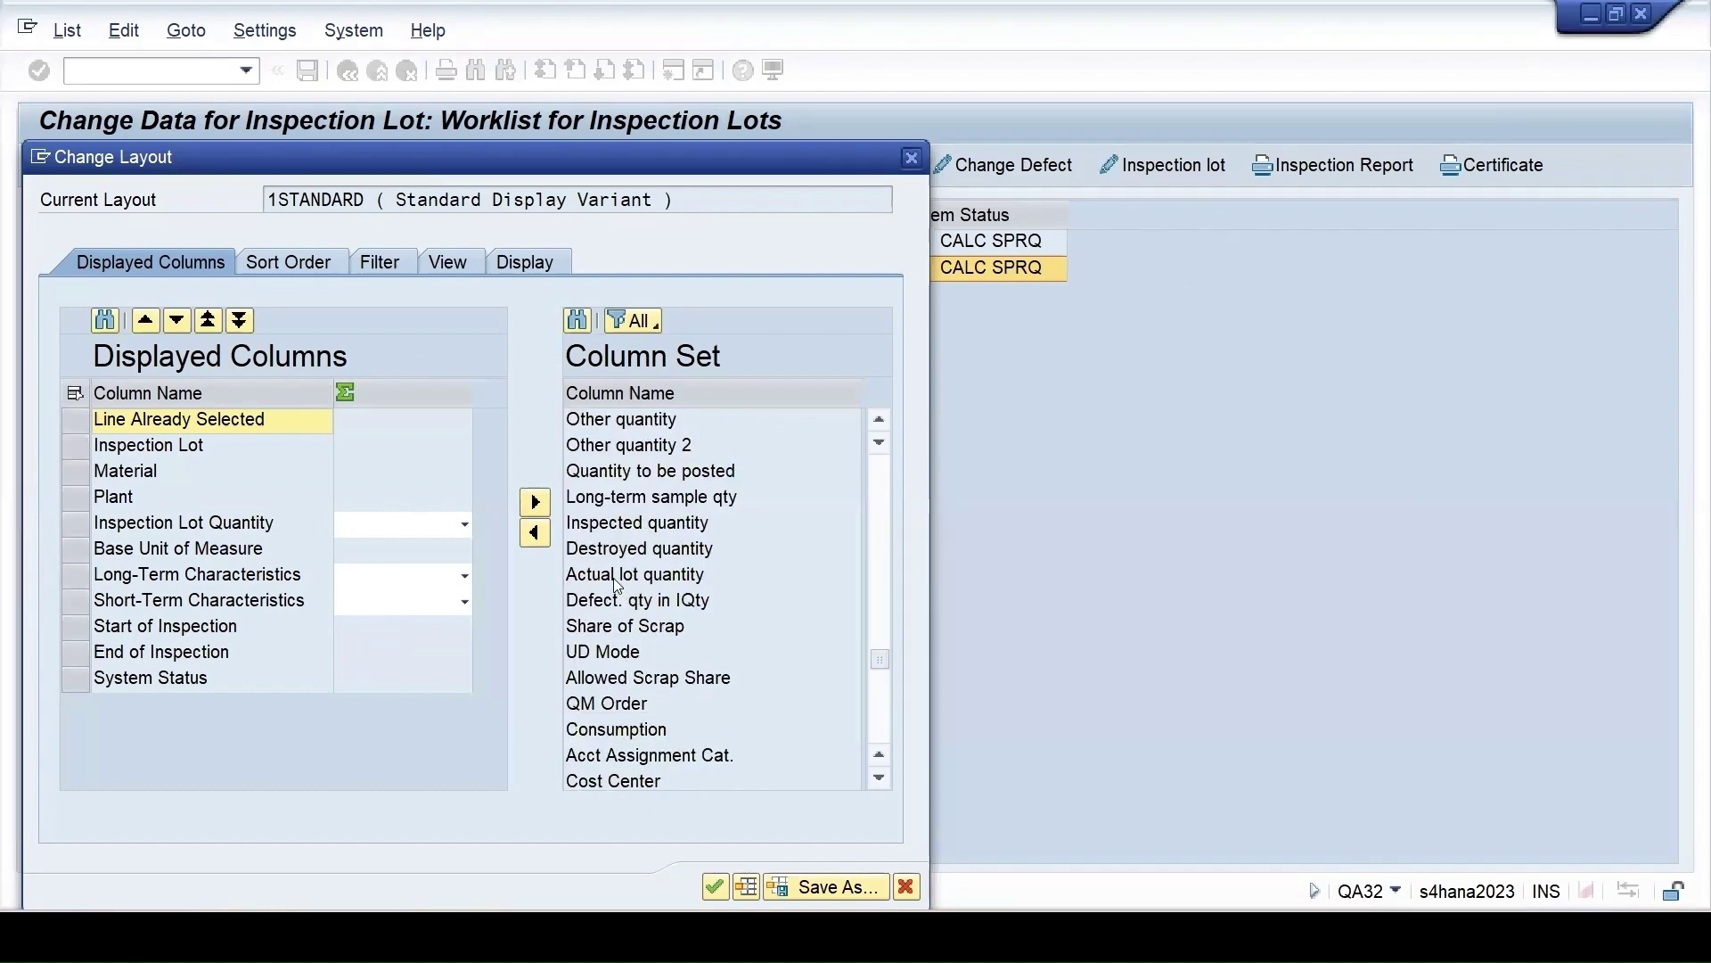
drag(616, 584, 441, 788)
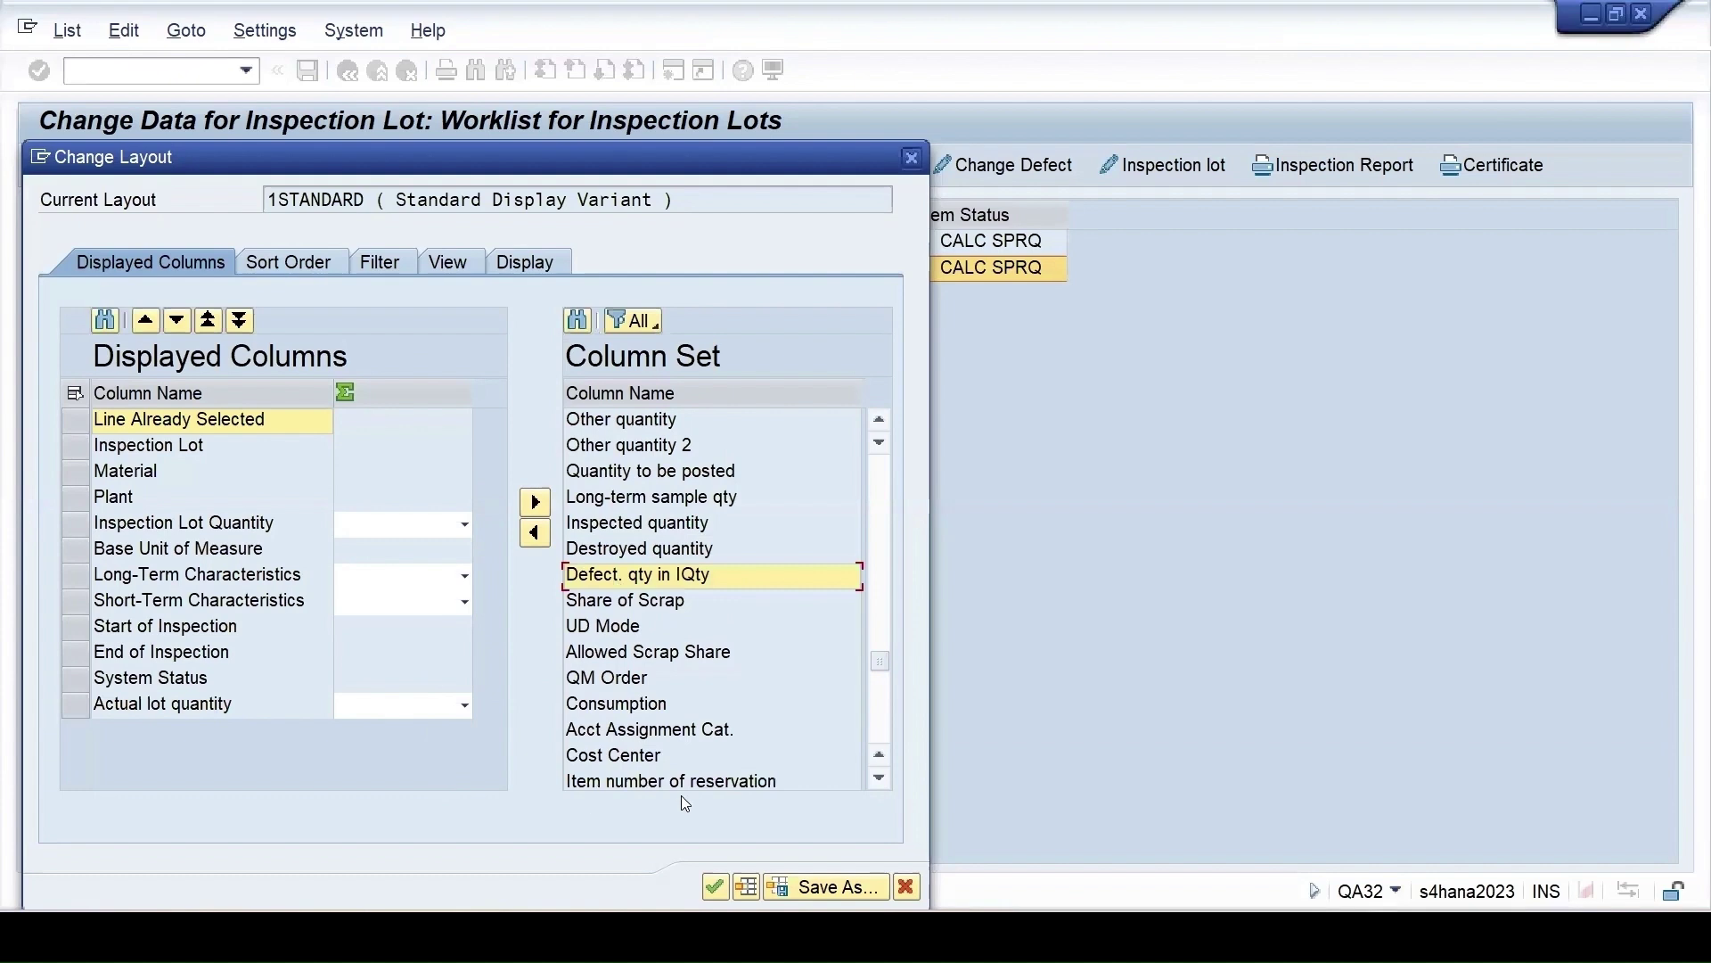
key(Return)
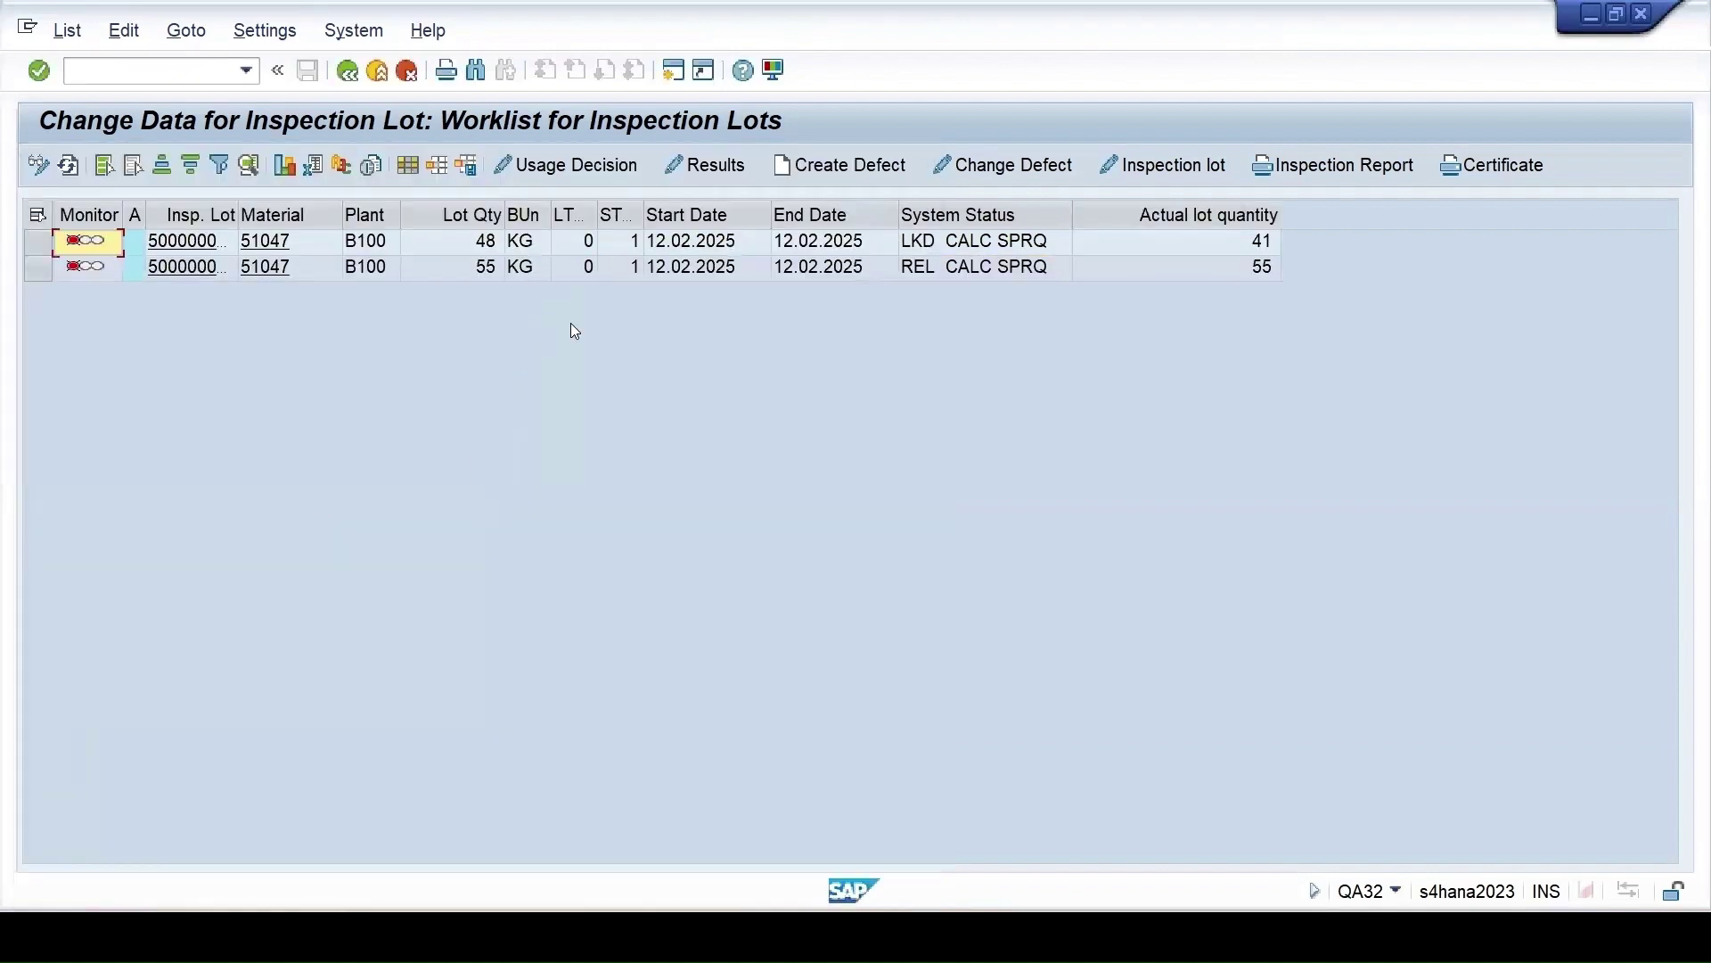
click(1186, 220)
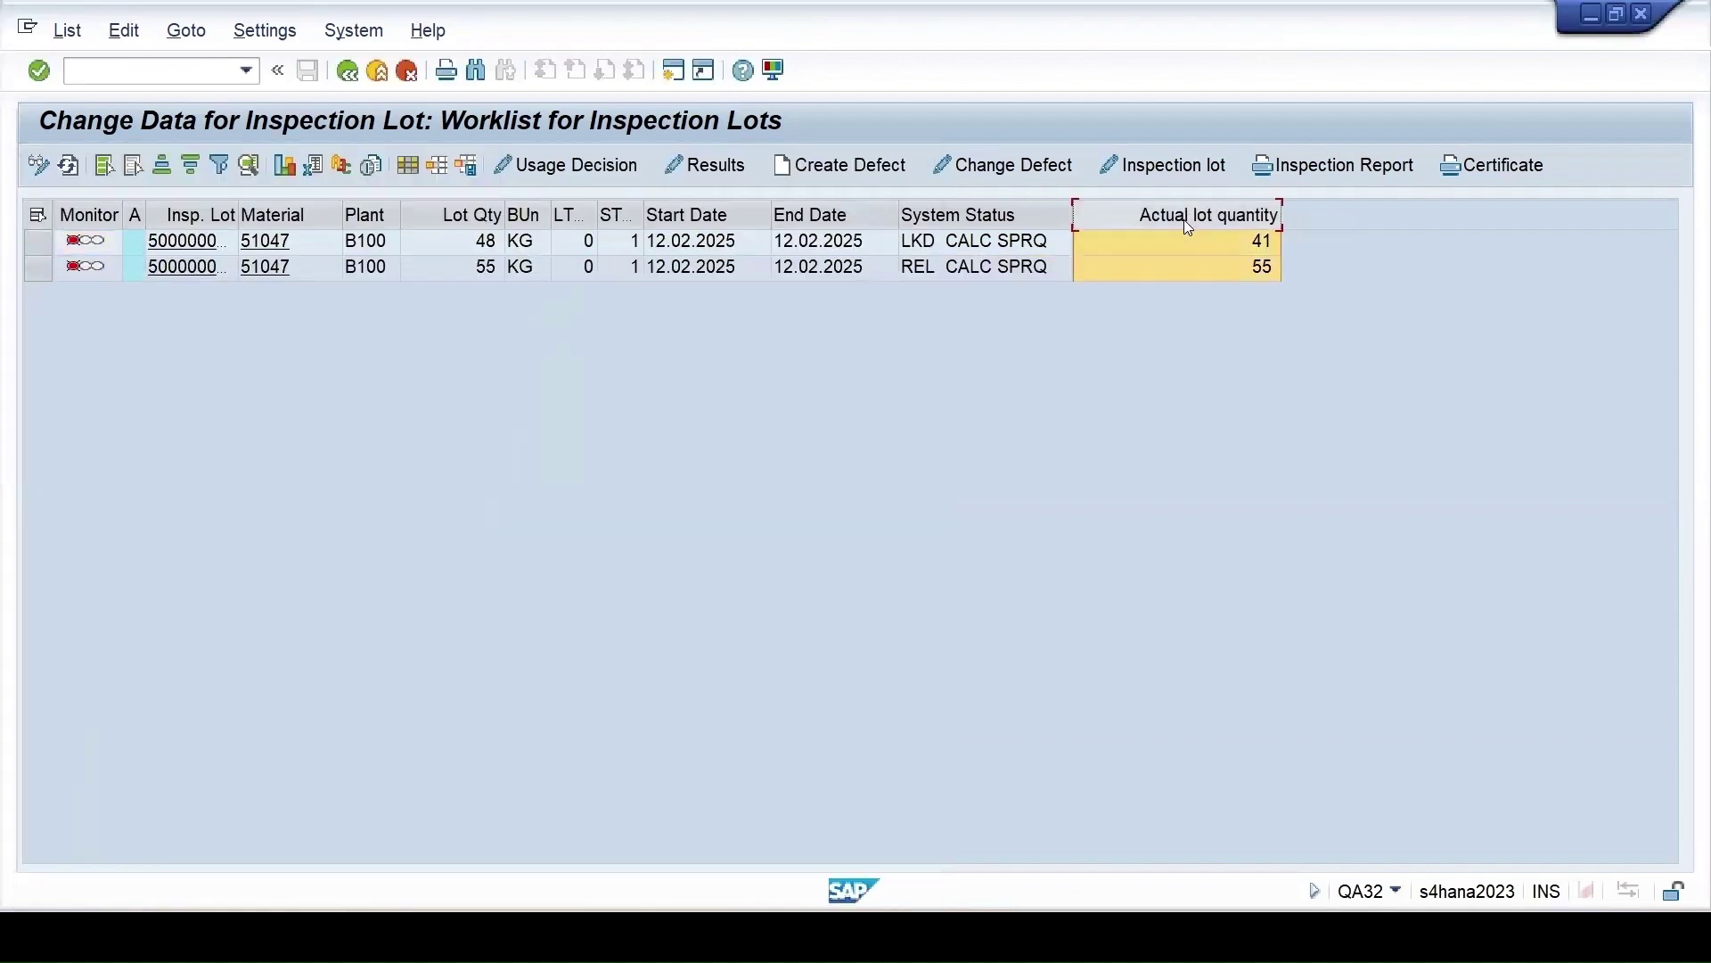
drag(1187, 223, 522, 214)
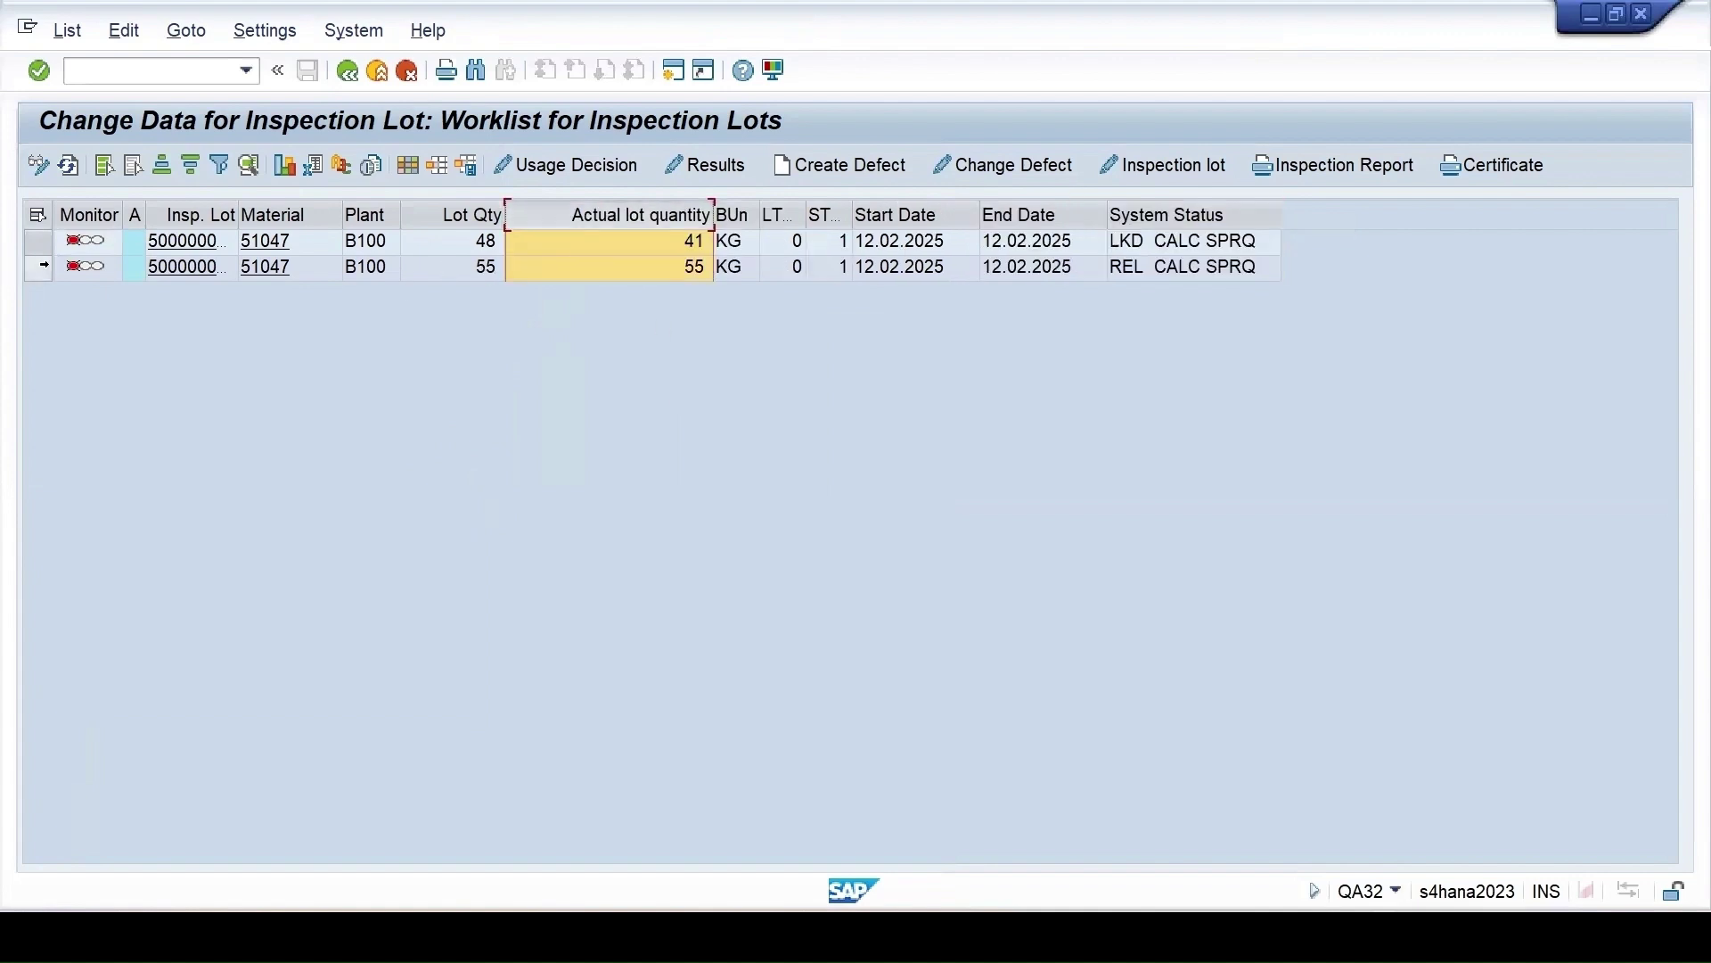
- Select the 55 KG inspection lot and start transaction QA02 in a new session
click(40, 267)
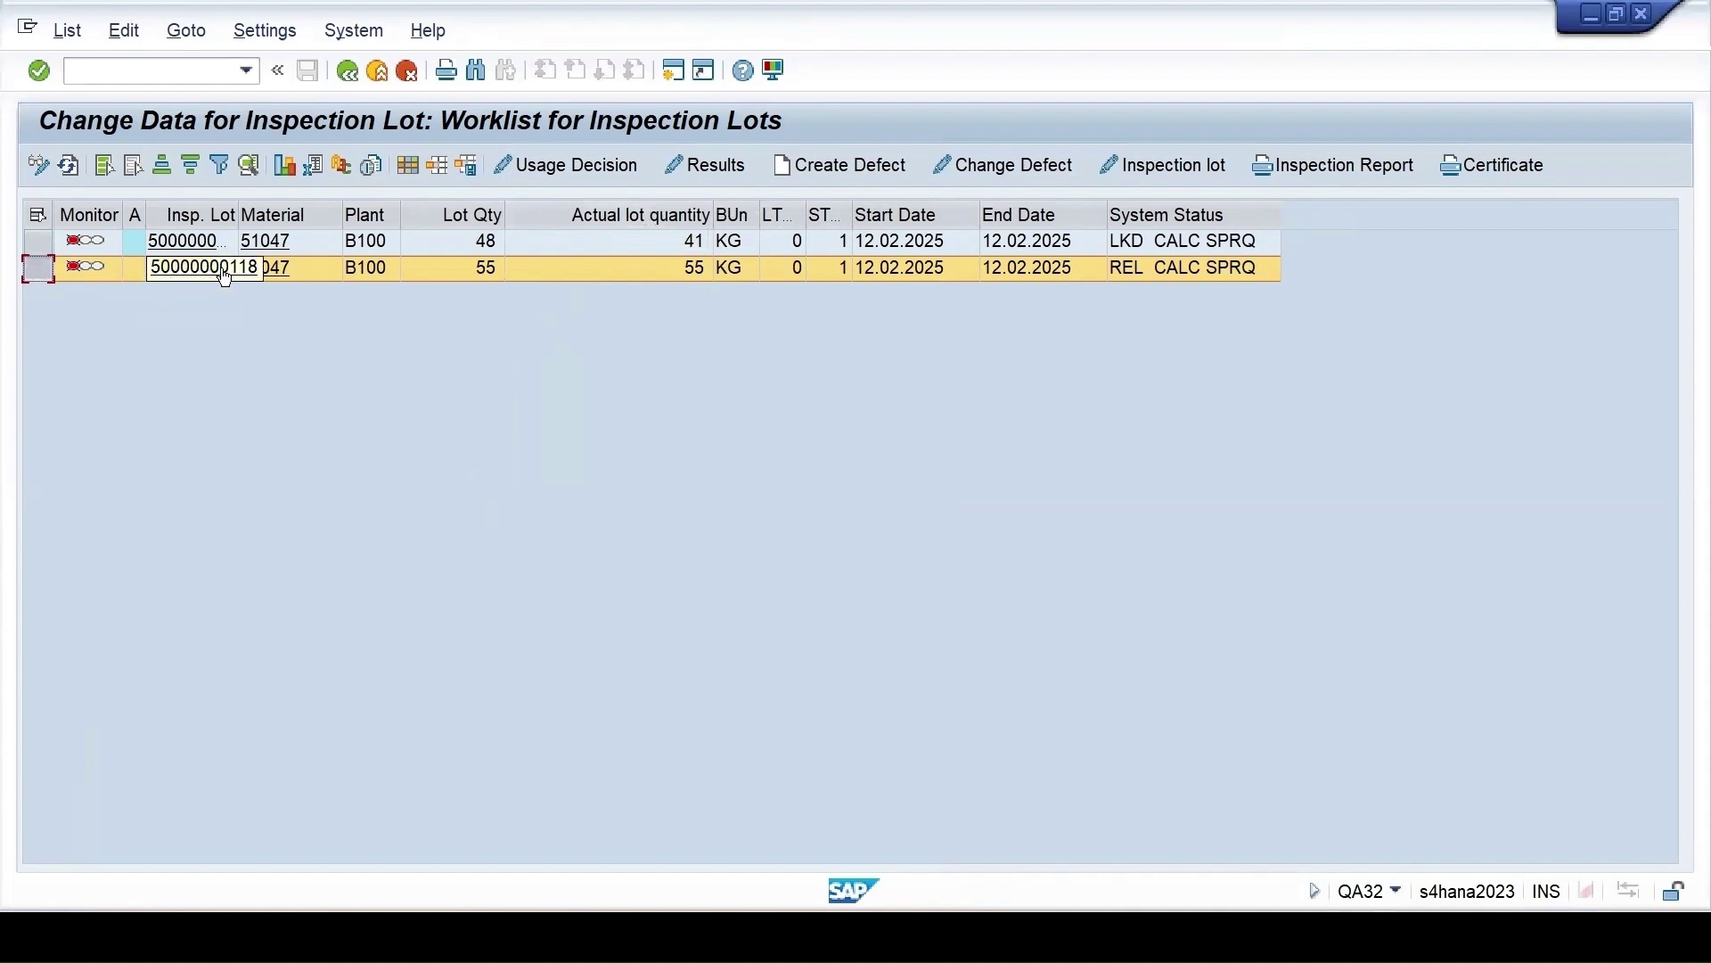
click(674, 71)
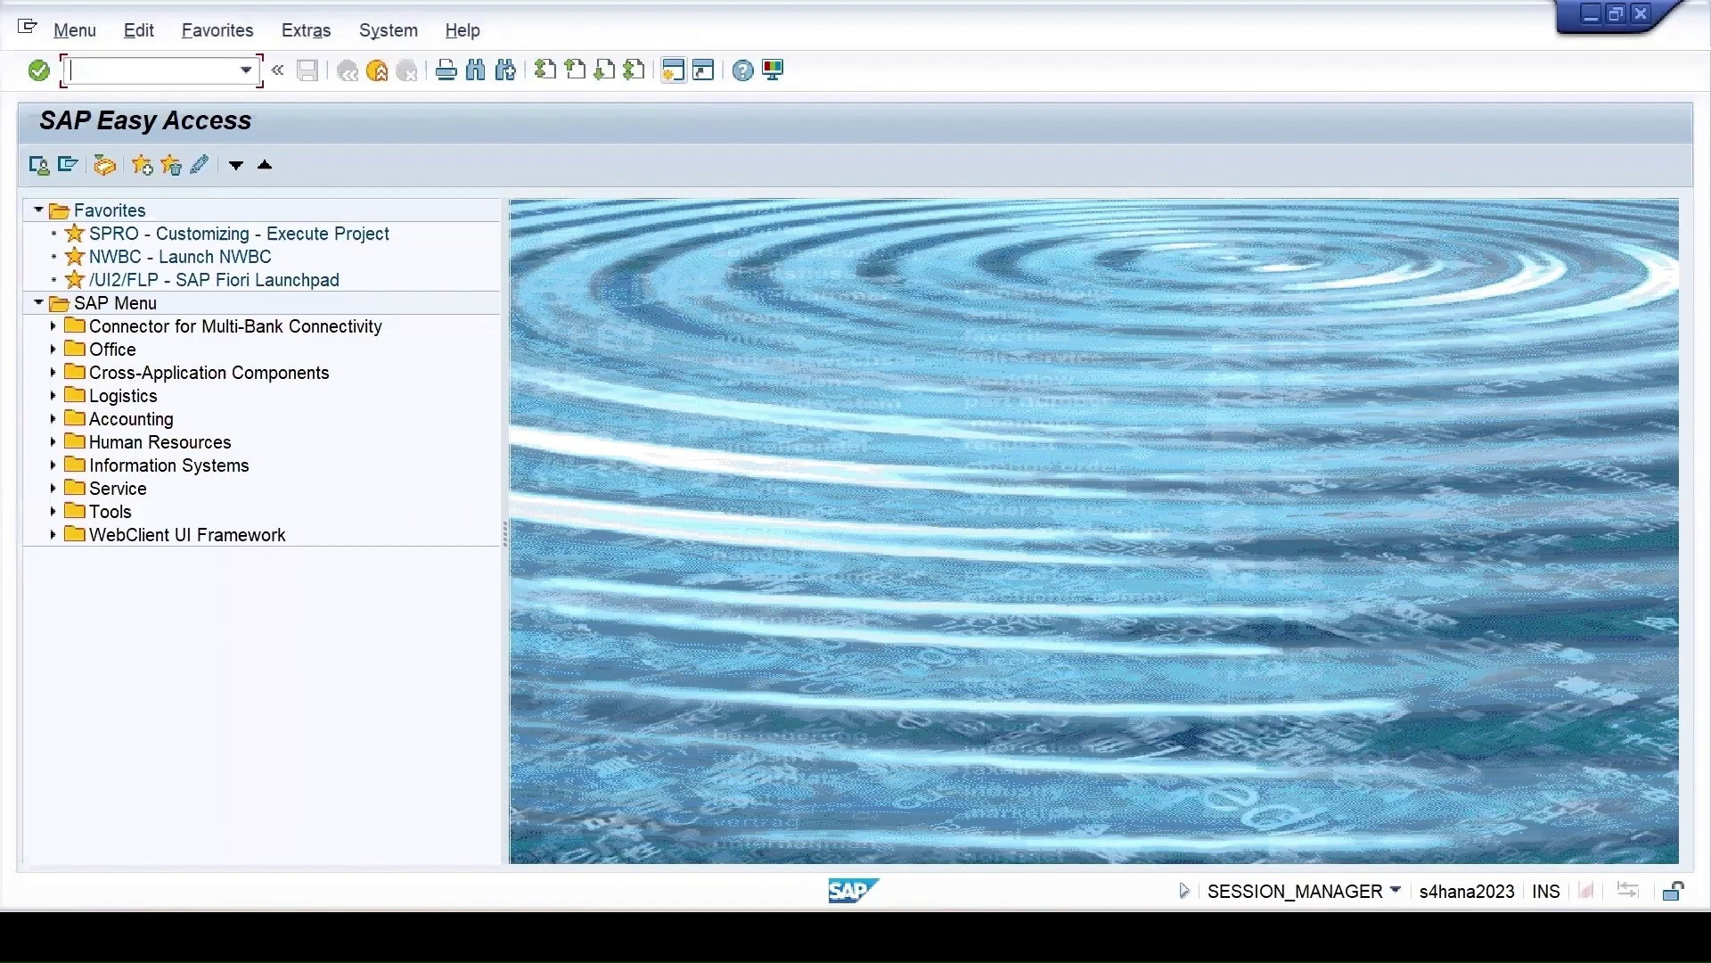
text(qa02)
key(Return)
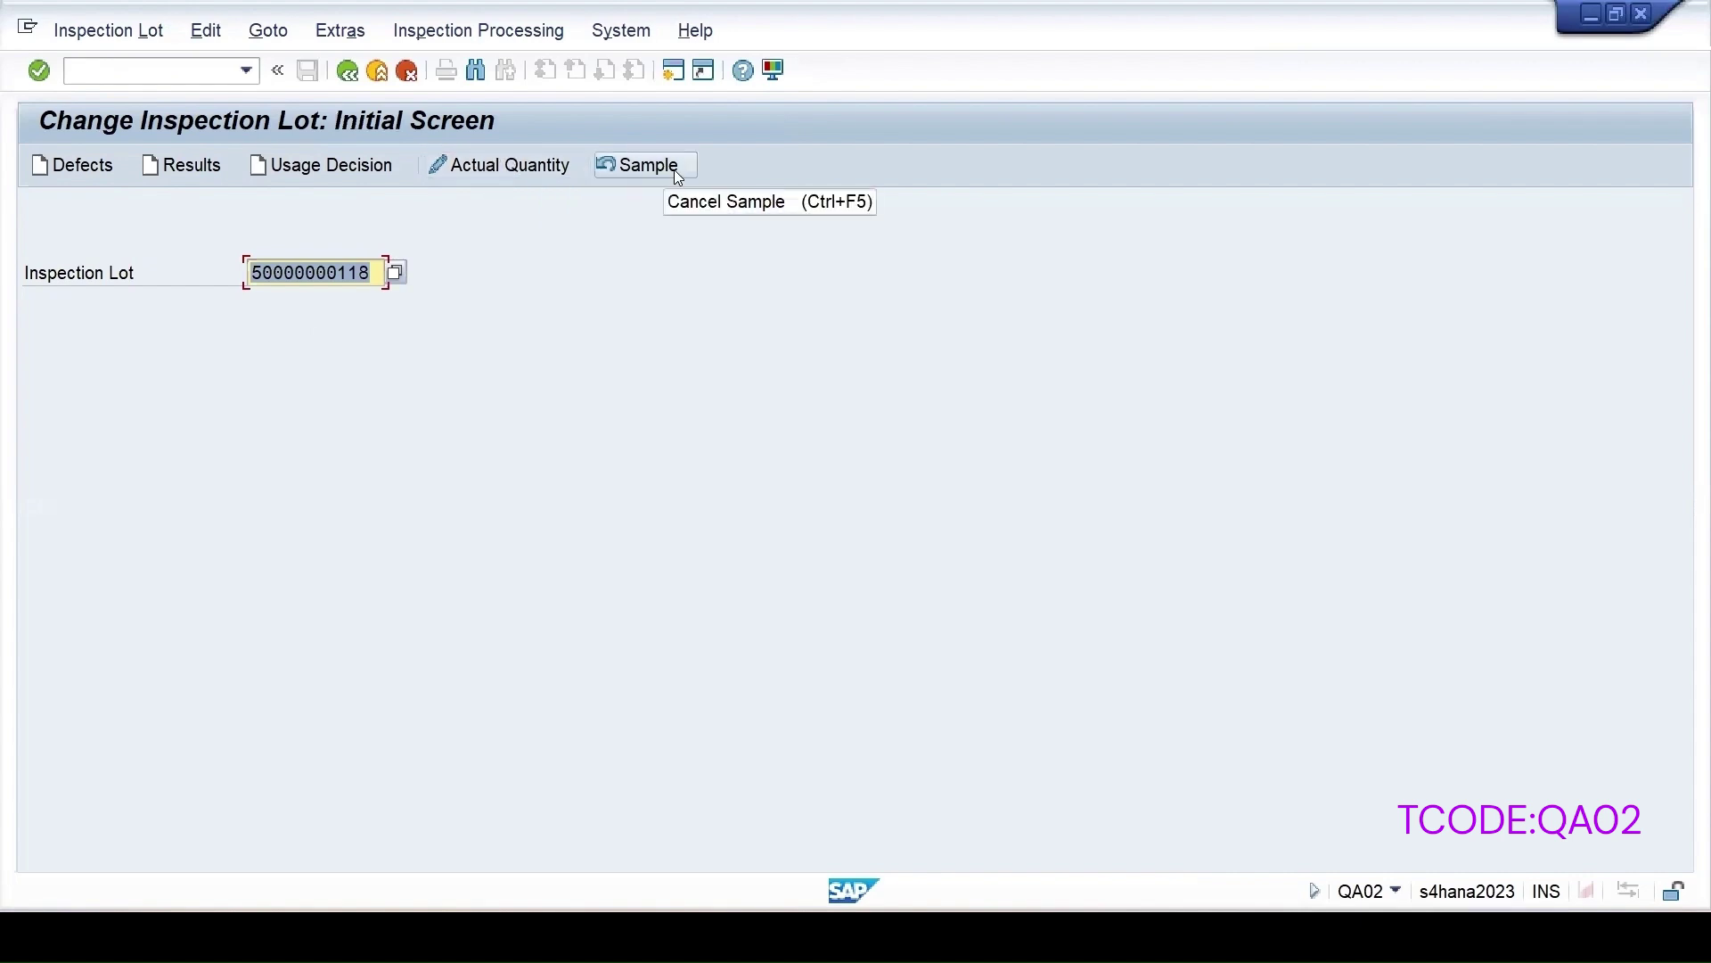
- Correct the inspection lot's actual lot quantity to 54 KG and save the correction
click(490, 169)
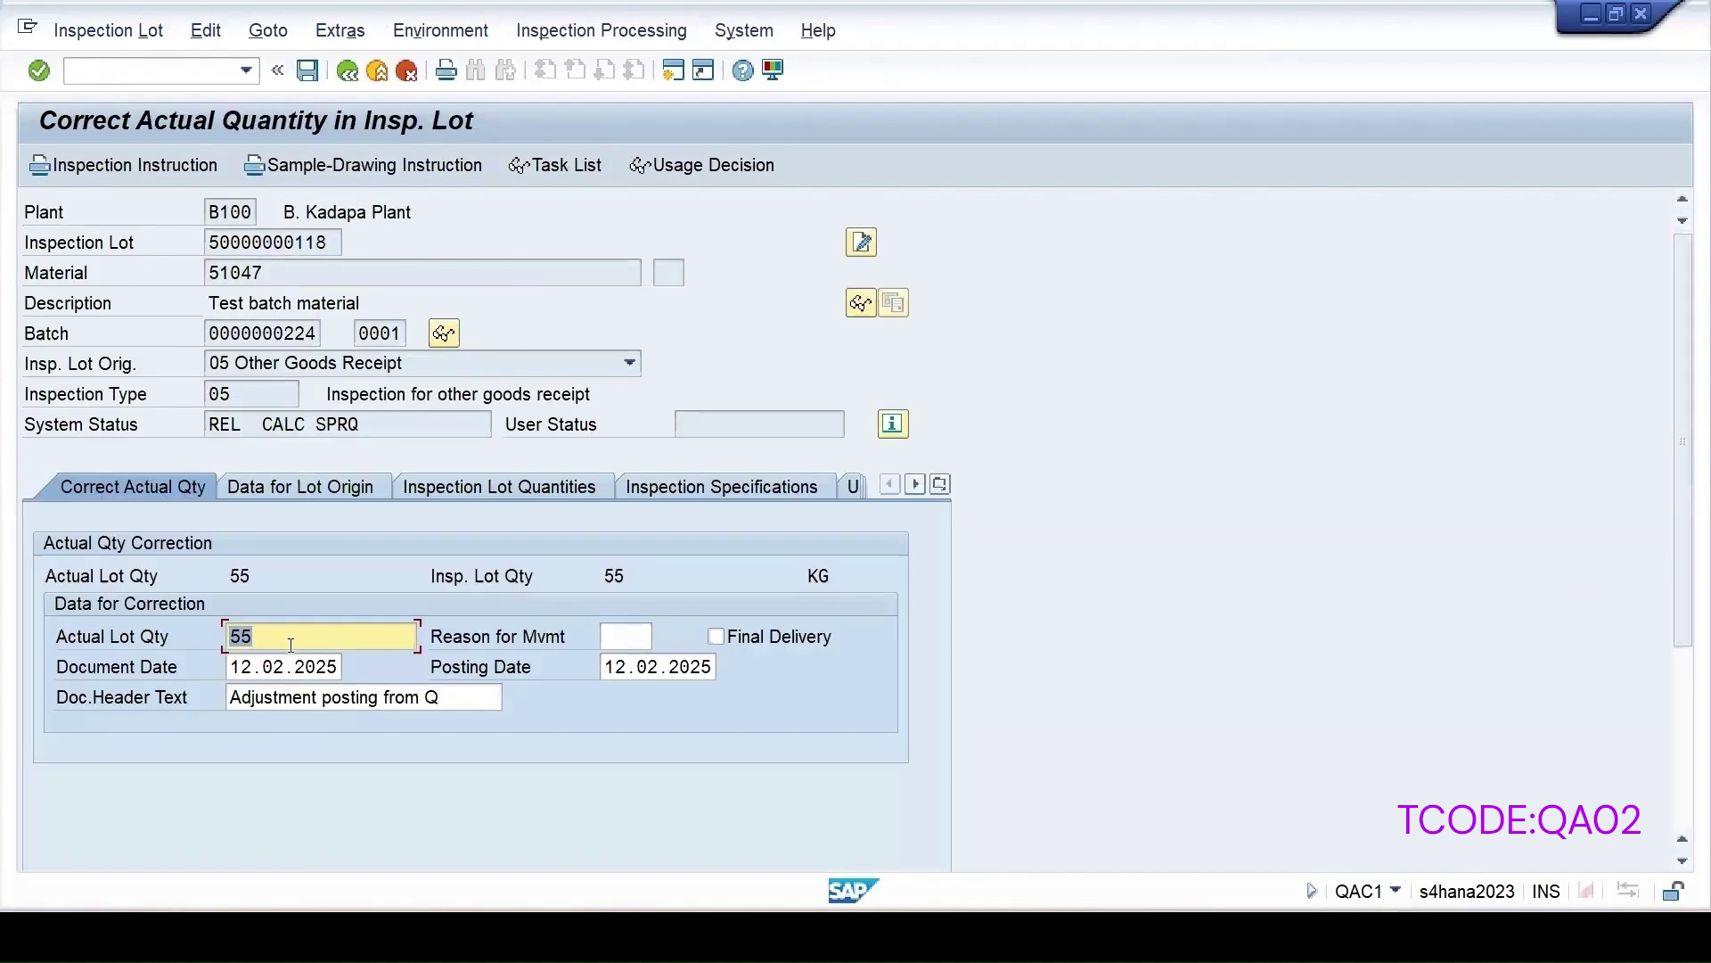
text(54)
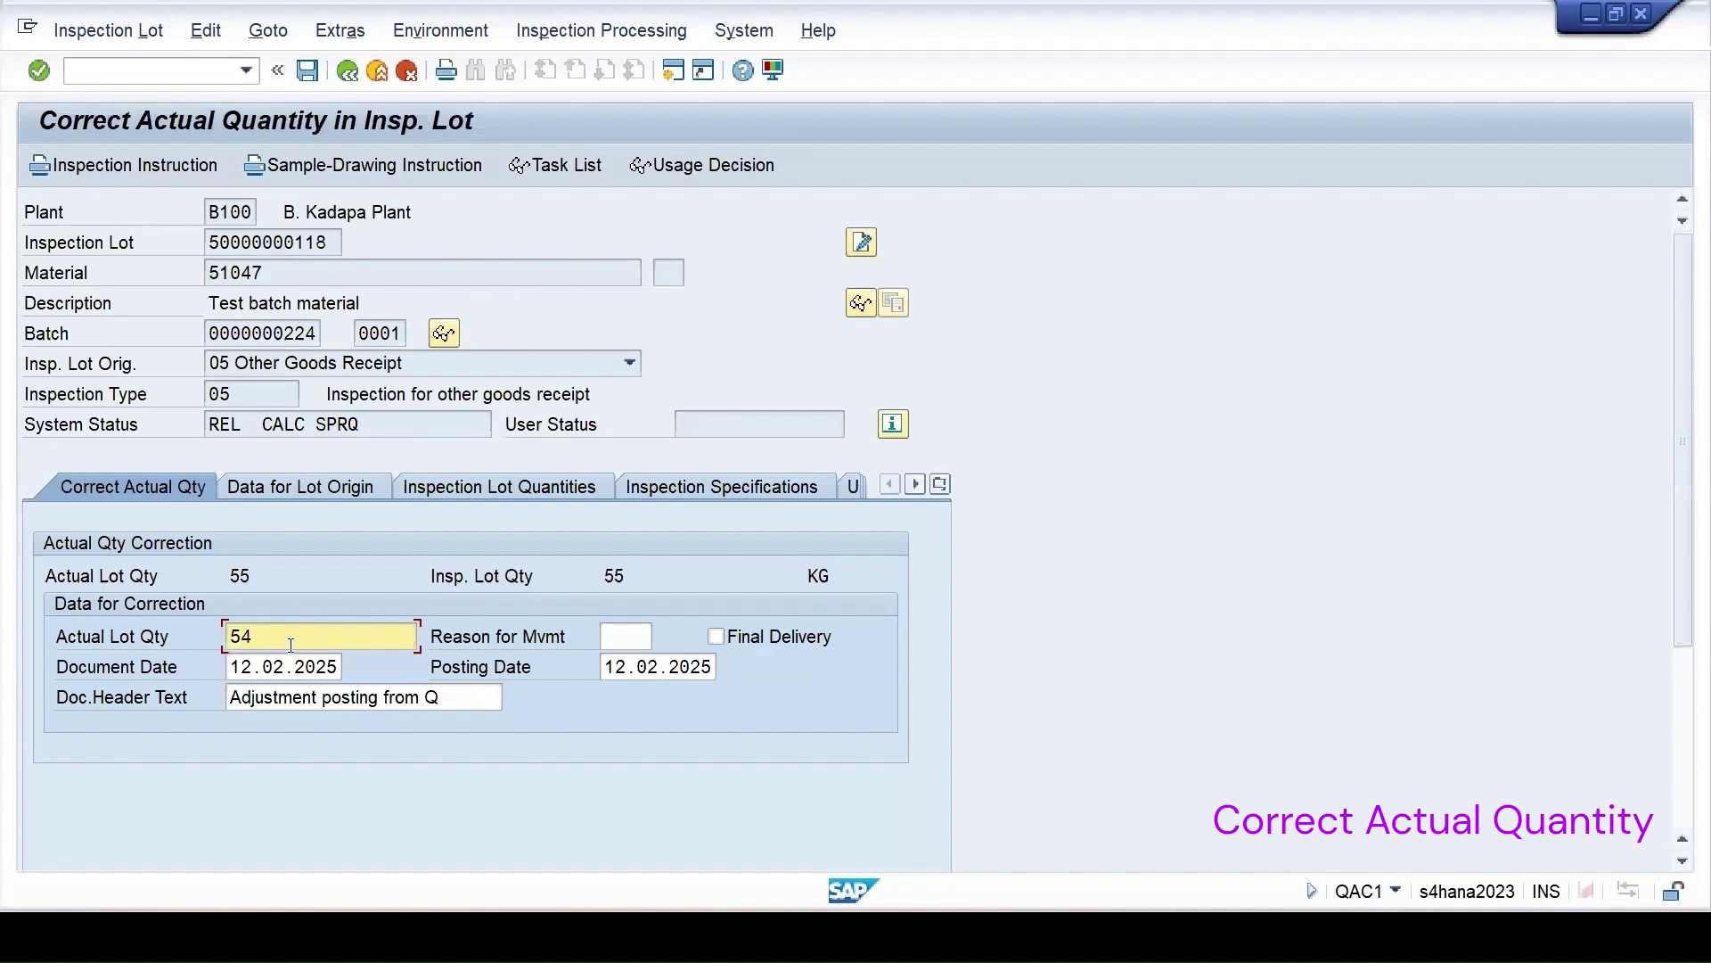
key(Return)
click(316, 77)
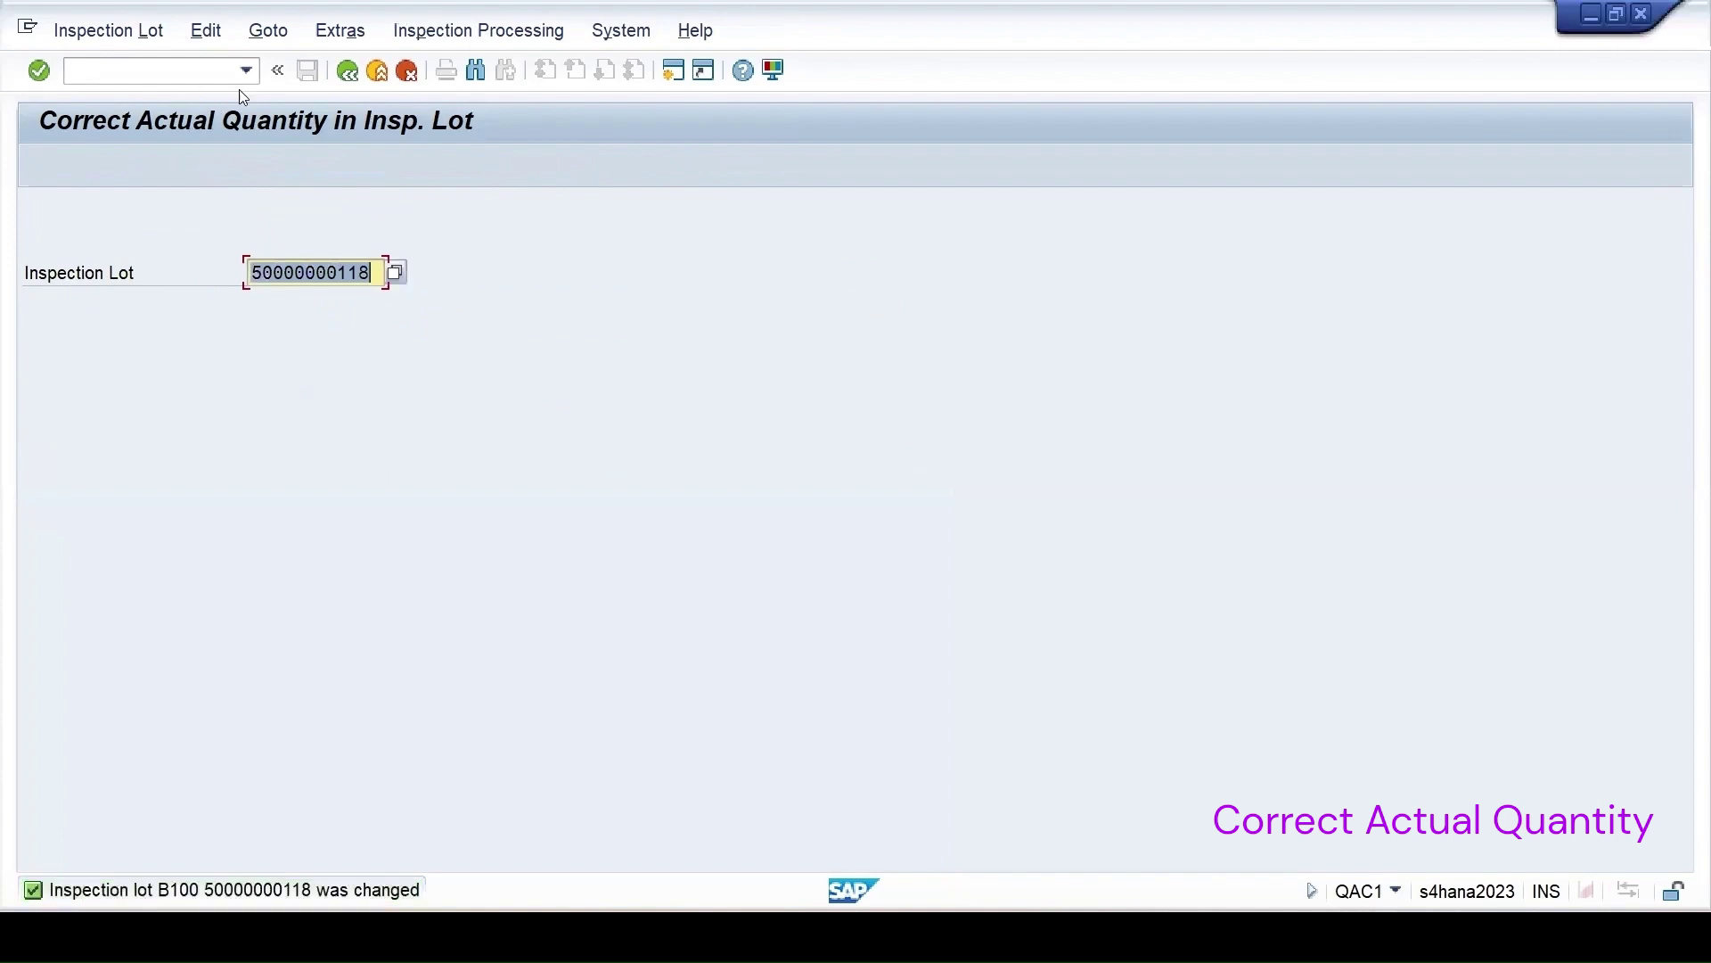
- Switch to the inspection lot worklist session and refresh it to check the corrected actual lot quantity
mouse_move(1150, 936)
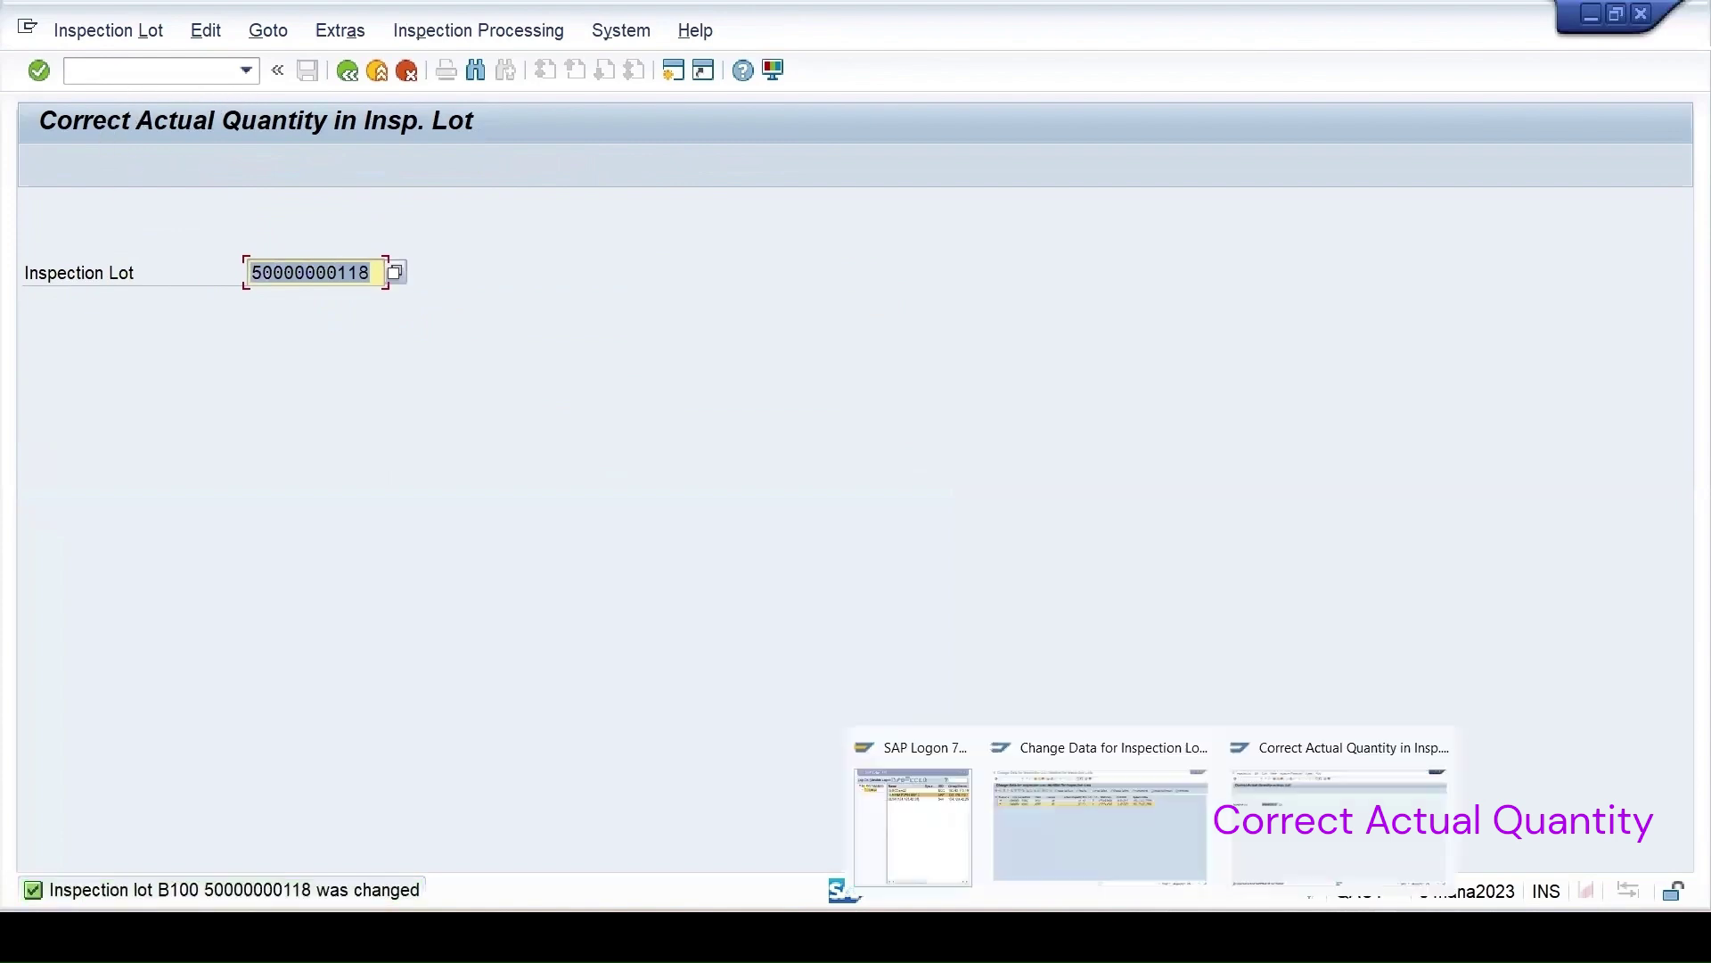
click(1104, 816)
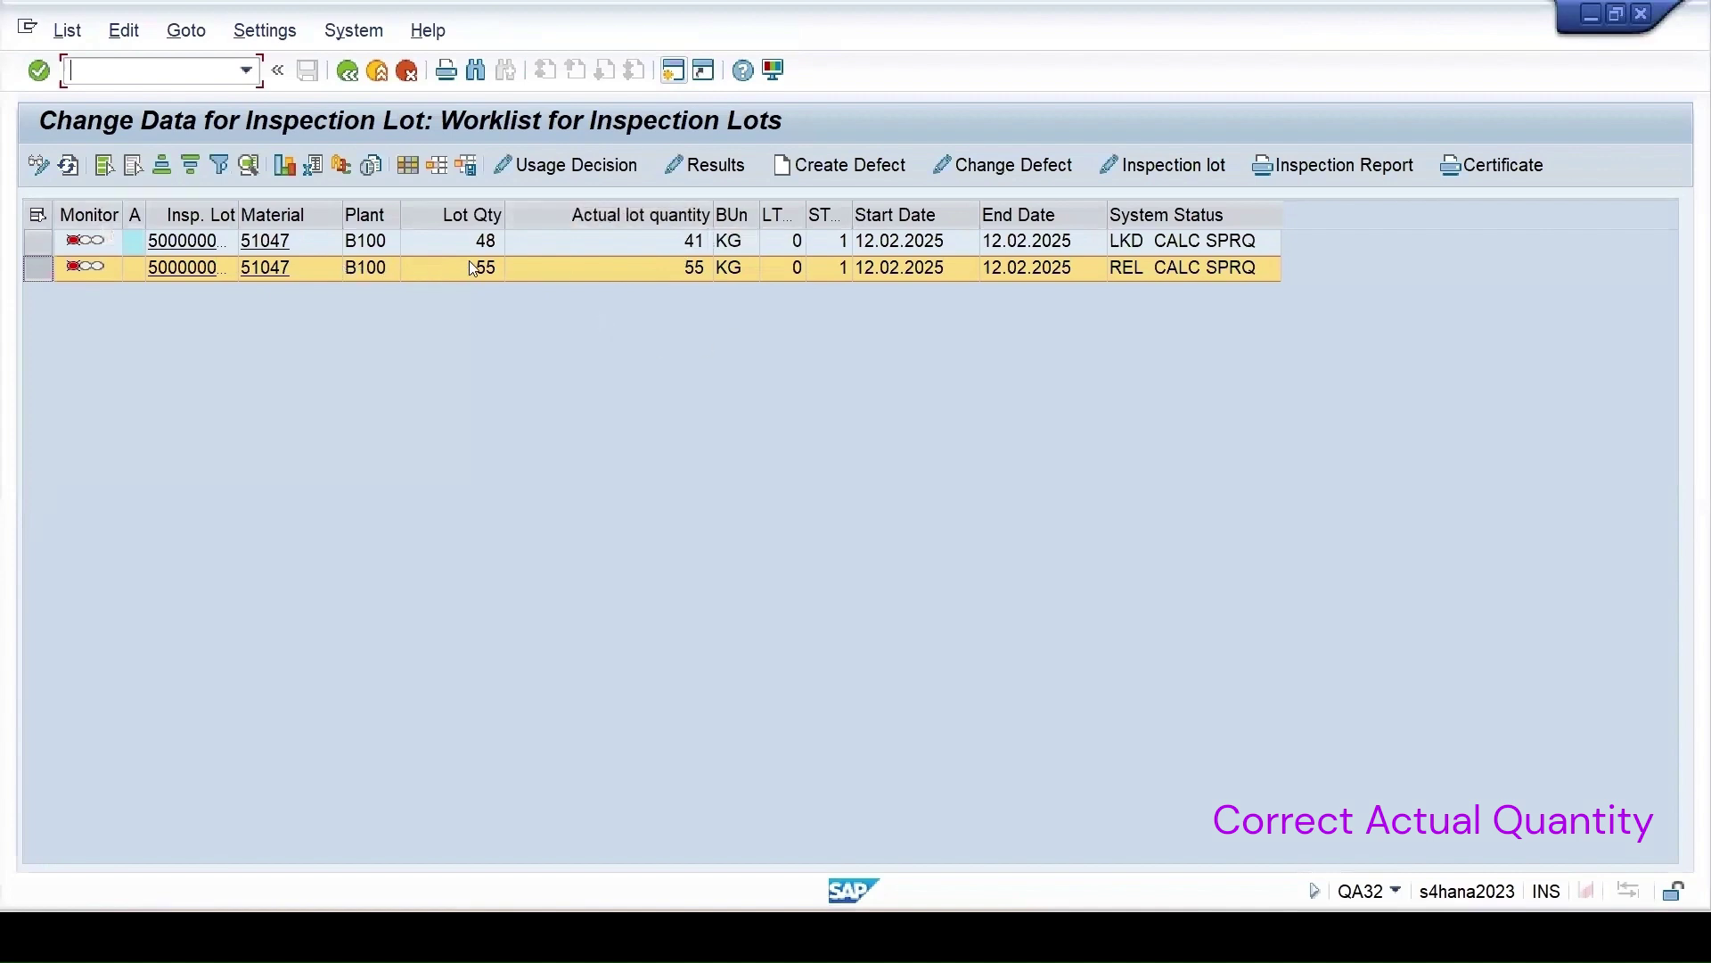
click(68, 165)
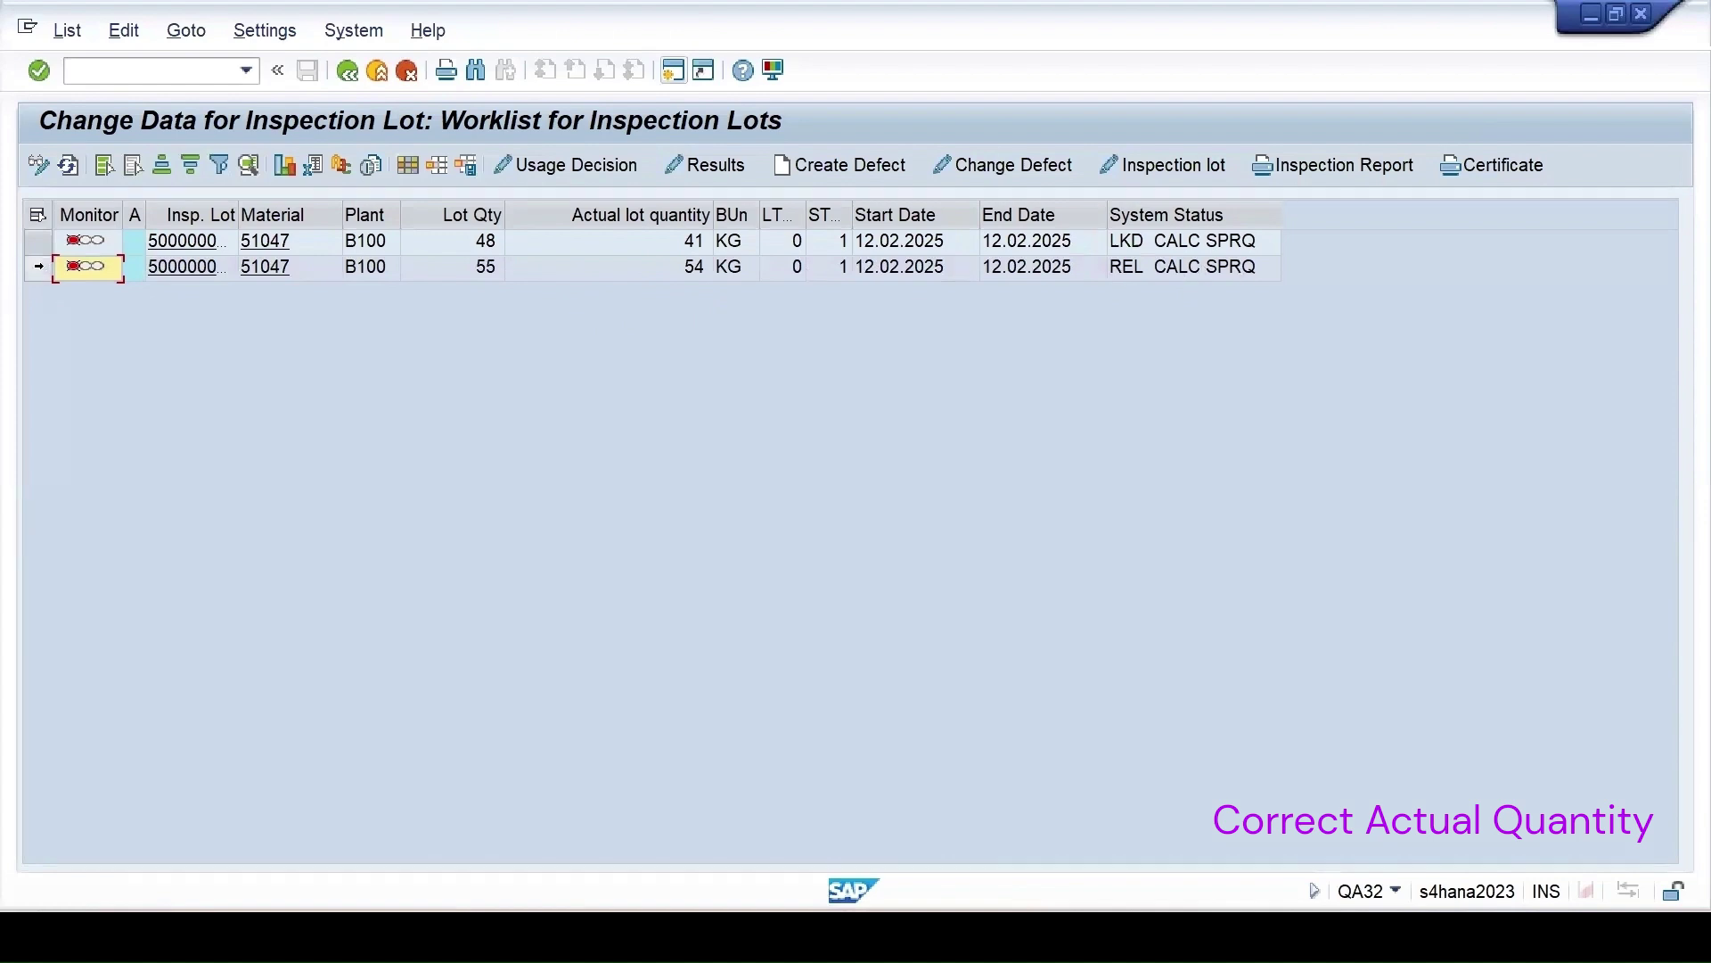
- Start transaction QA02, cancel the sample determination of the corrected inspection lot after checking its quantities, and save
click(38, 265)
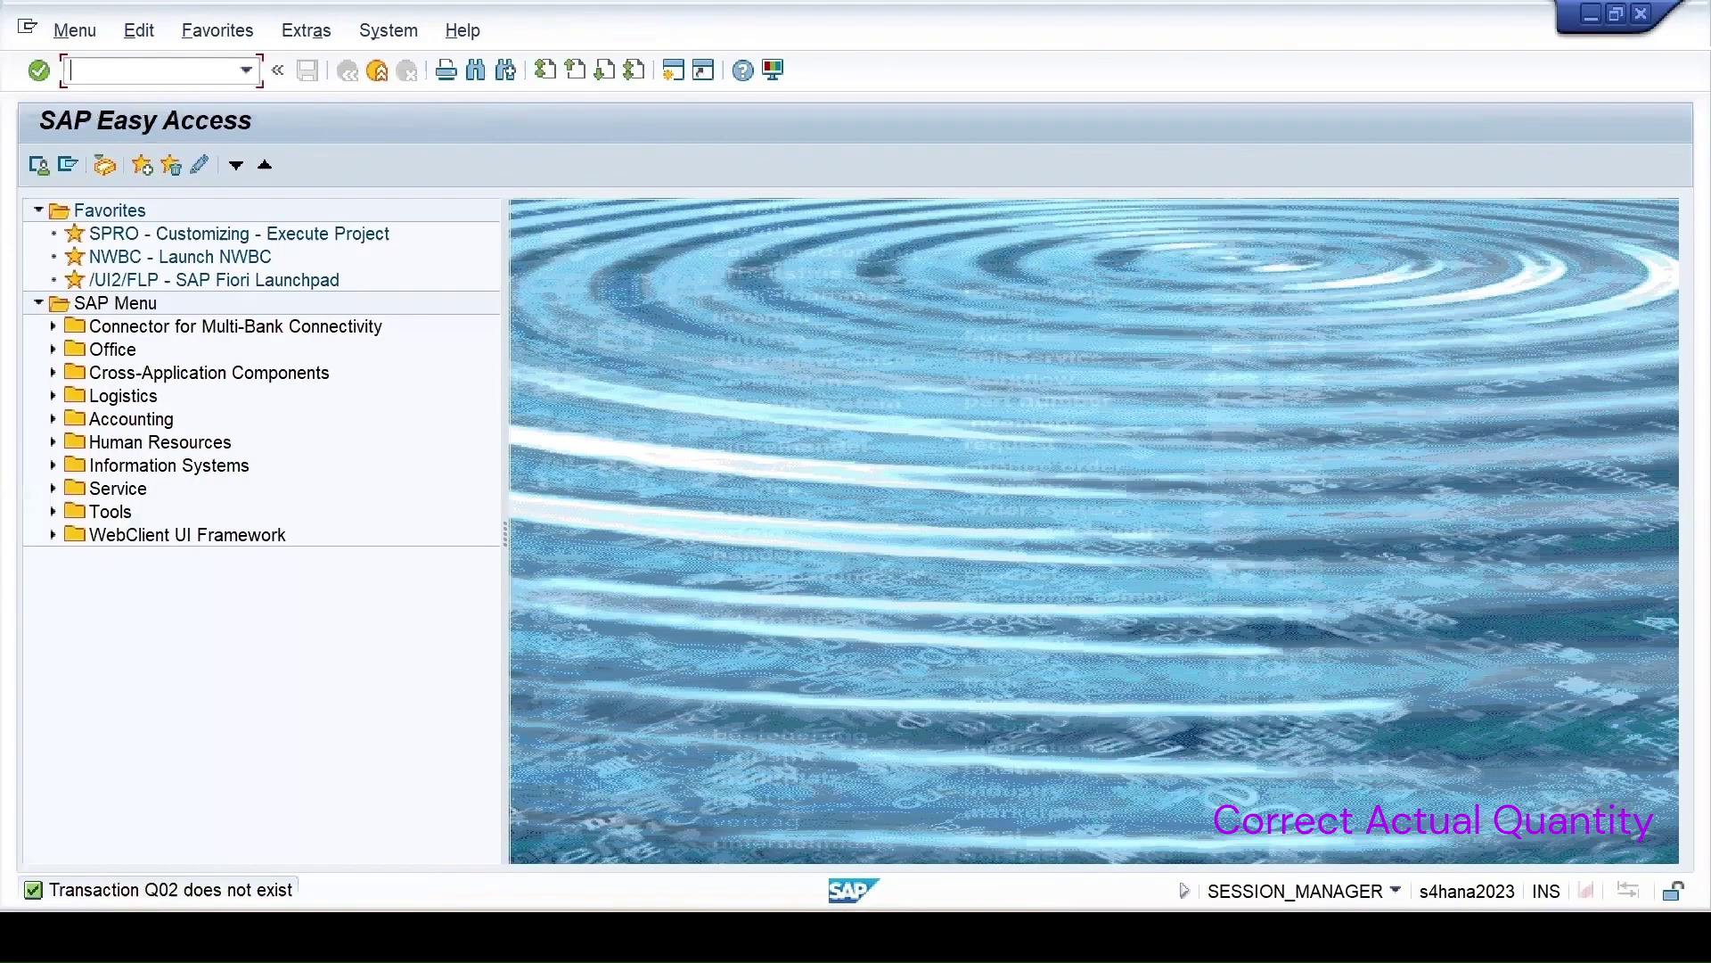
text(qa02)
key(Return)
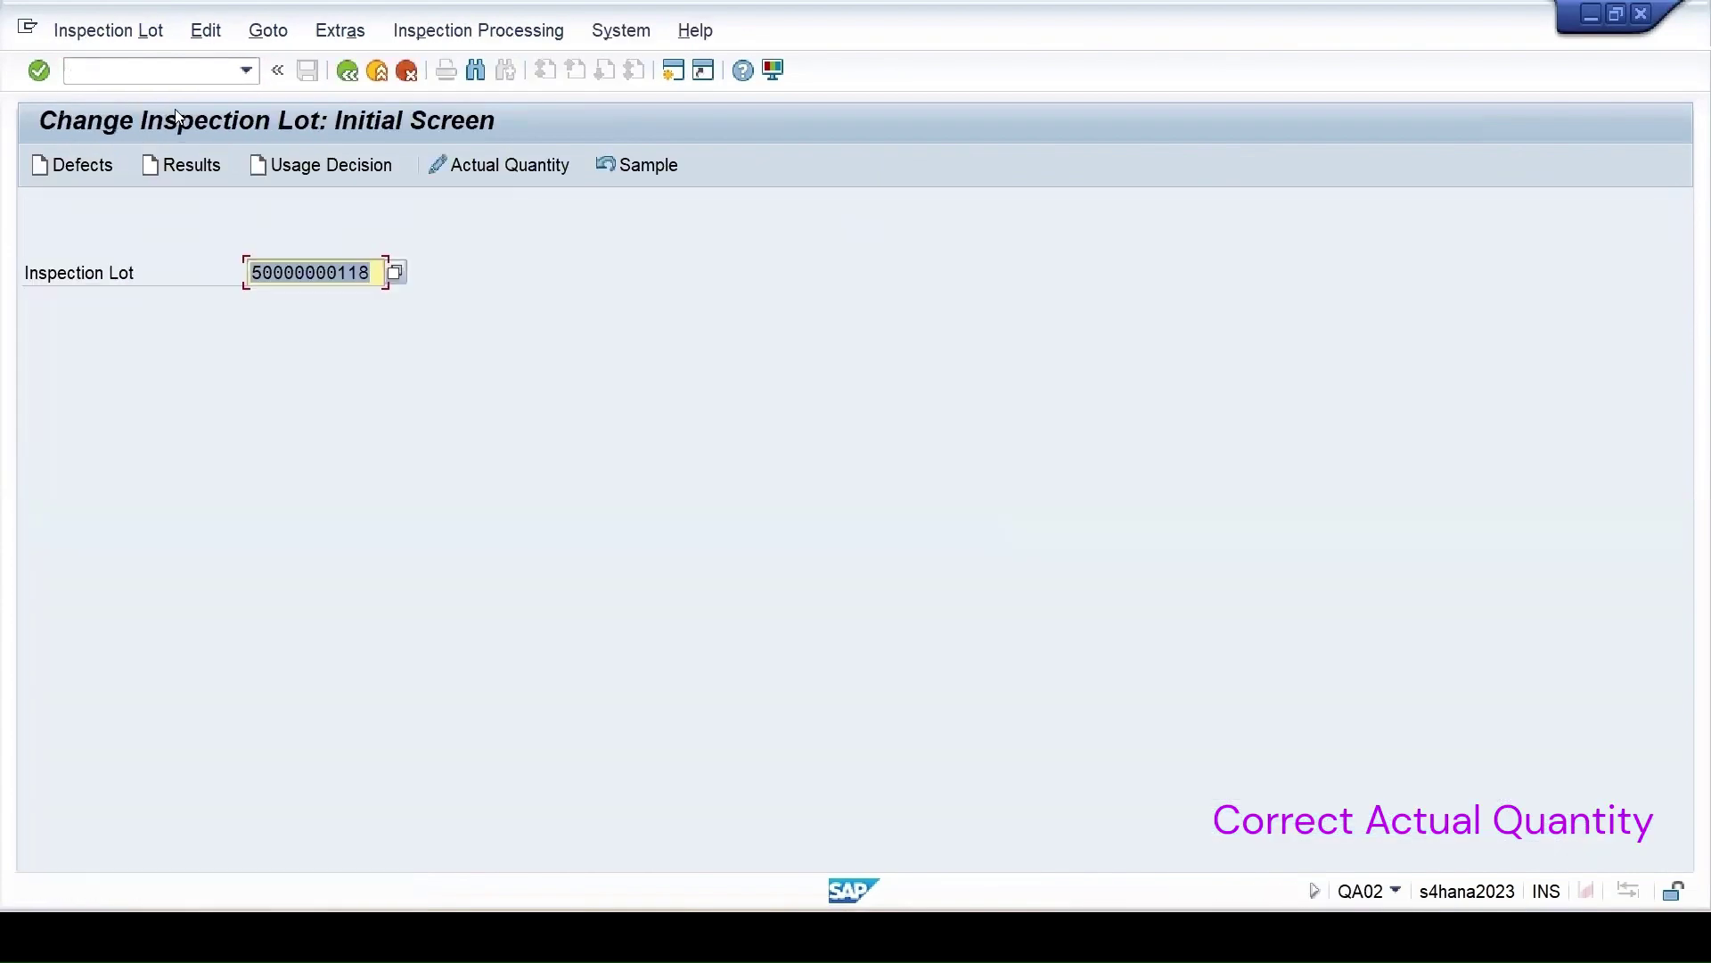
click(648, 171)
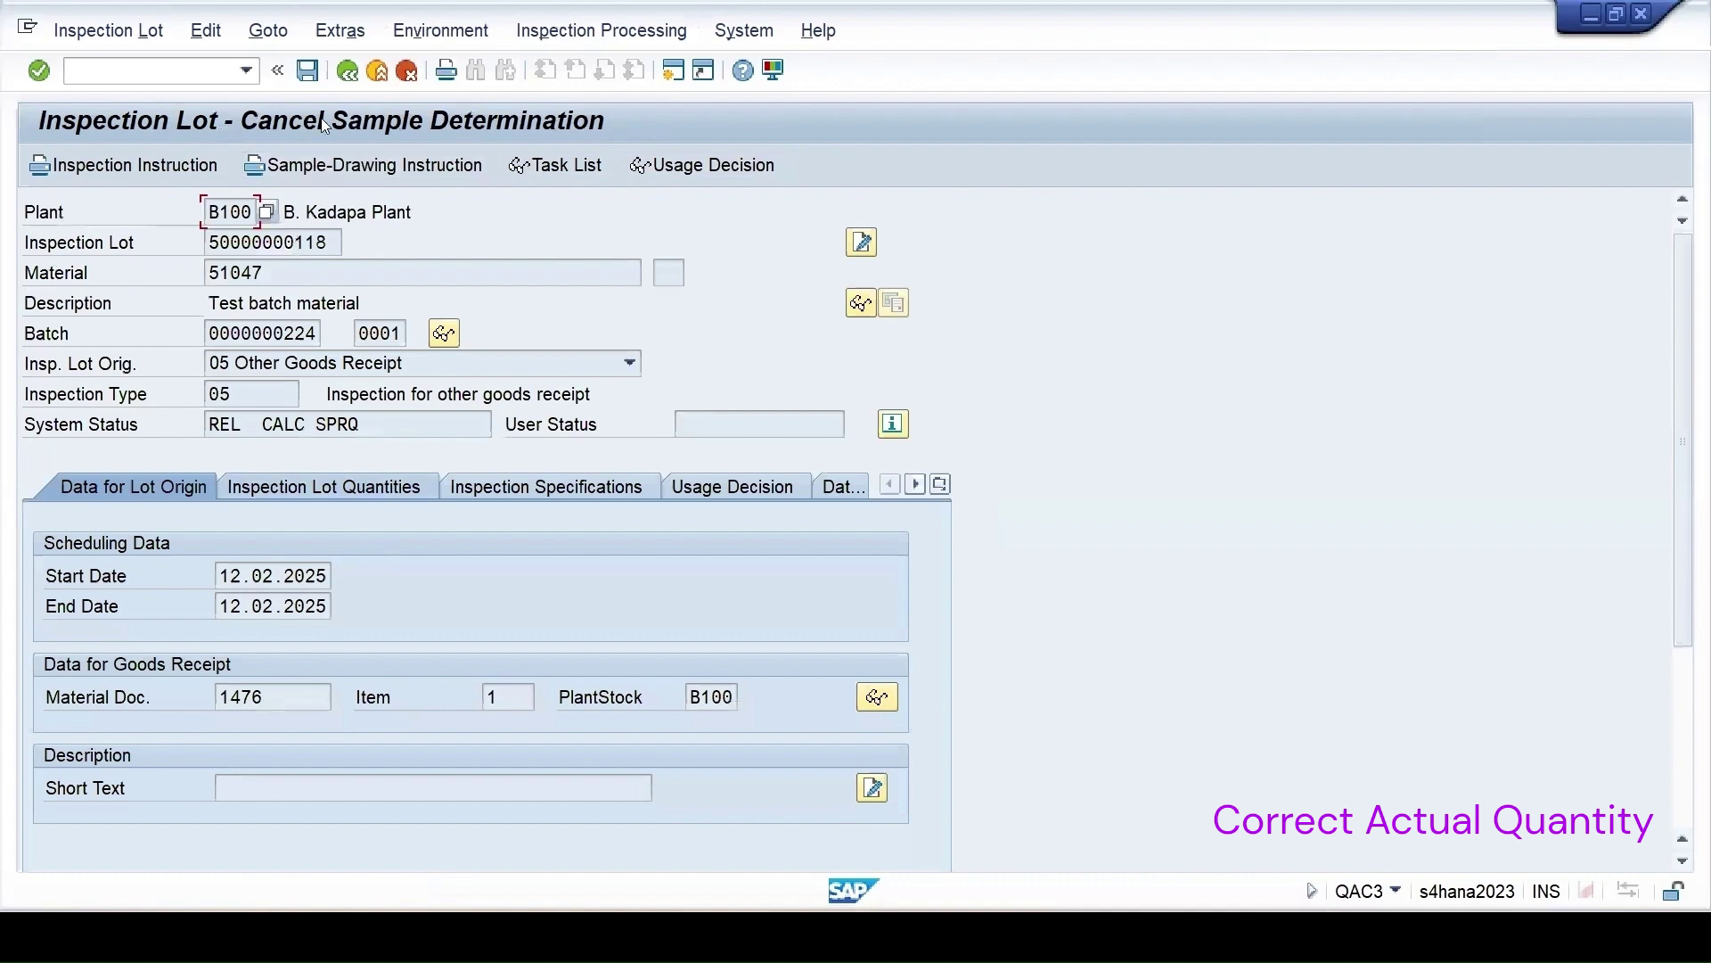
click(323, 488)
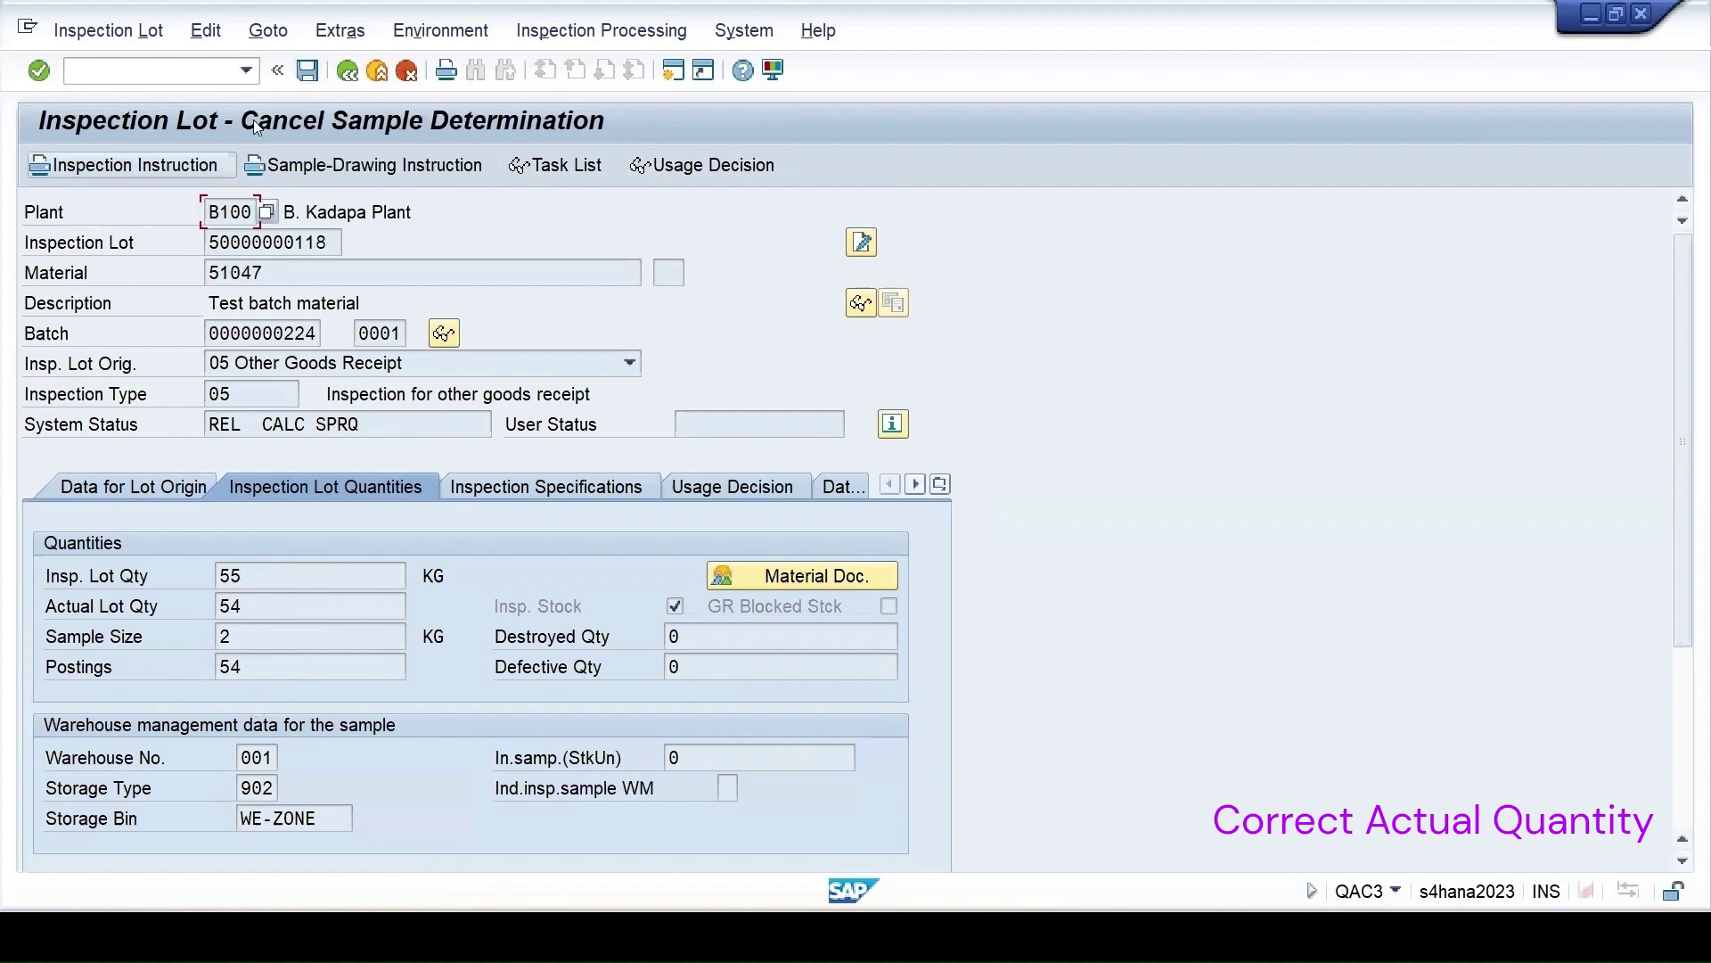
click(307, 73)
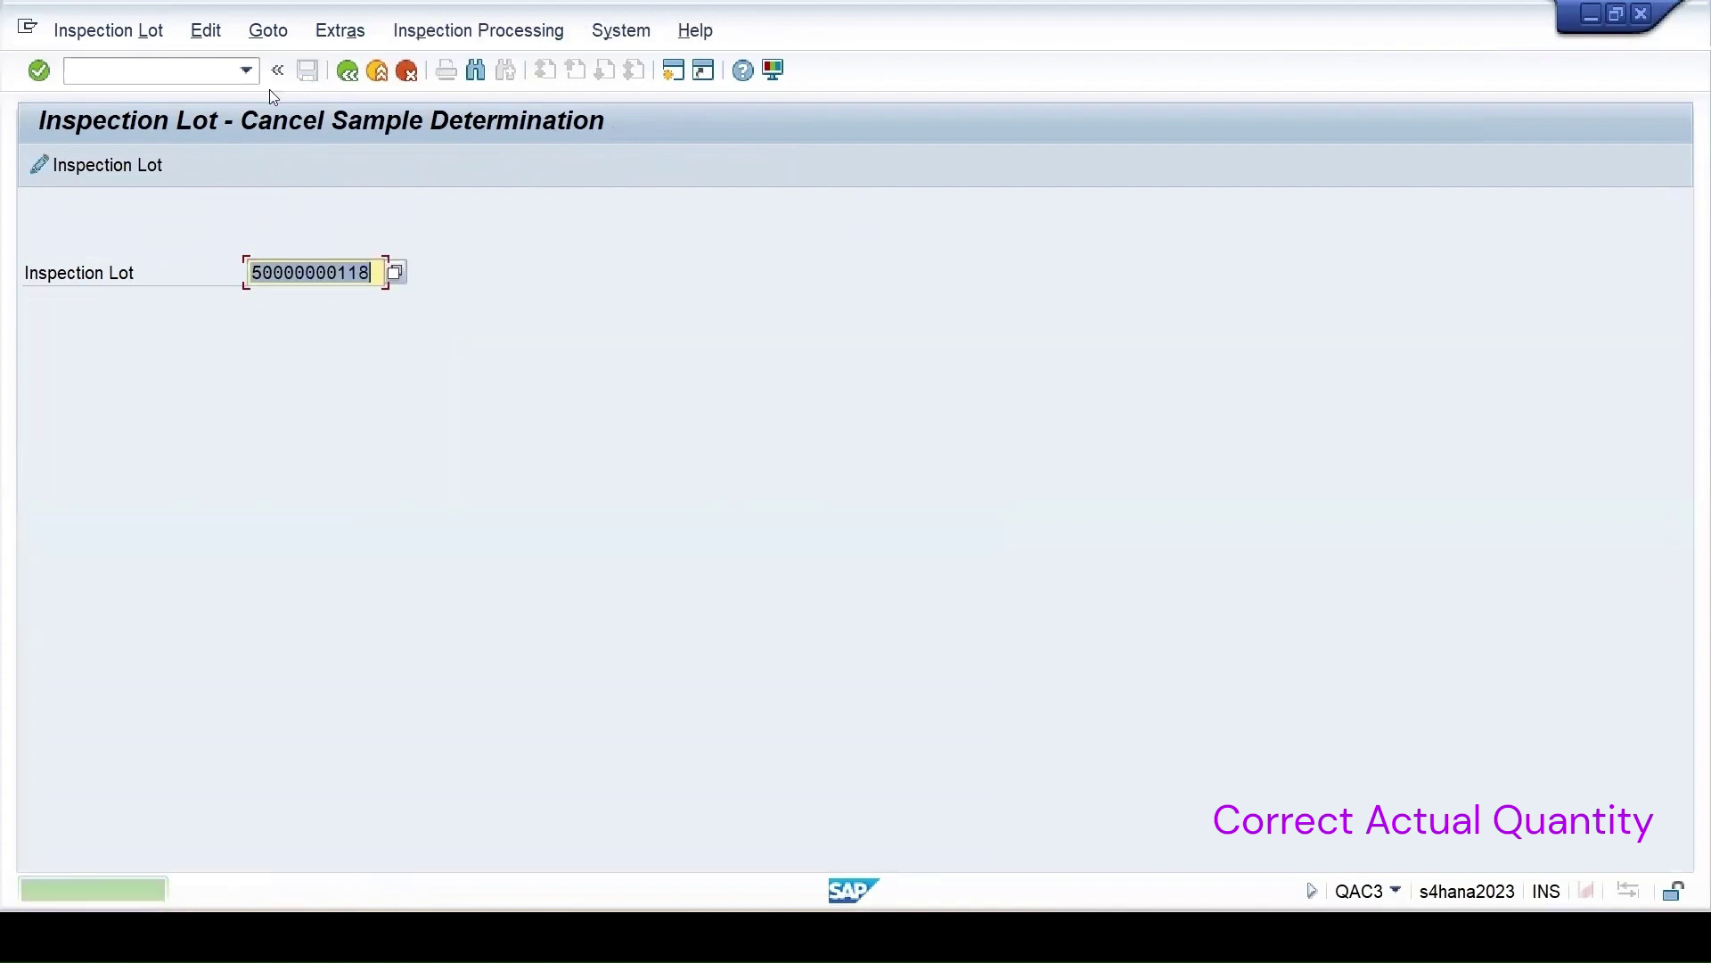
- Return to the worklist, refresh it and select the corrected inspection lot of material 51047
key(F3)
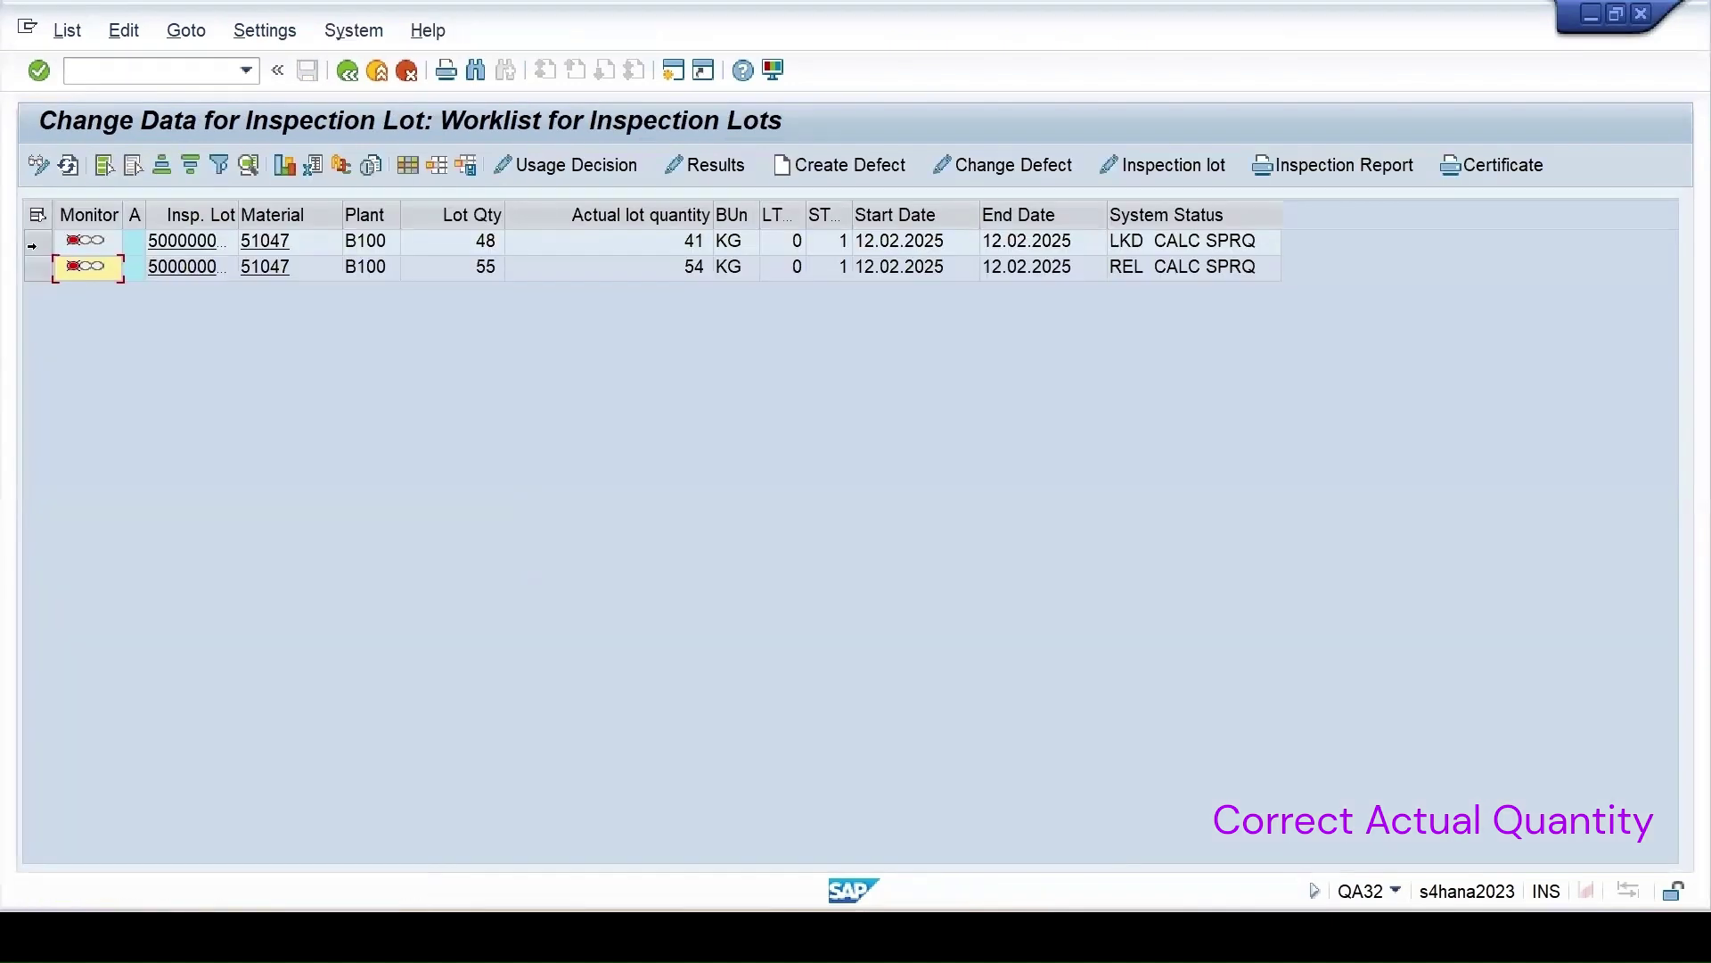
click(68, 166)
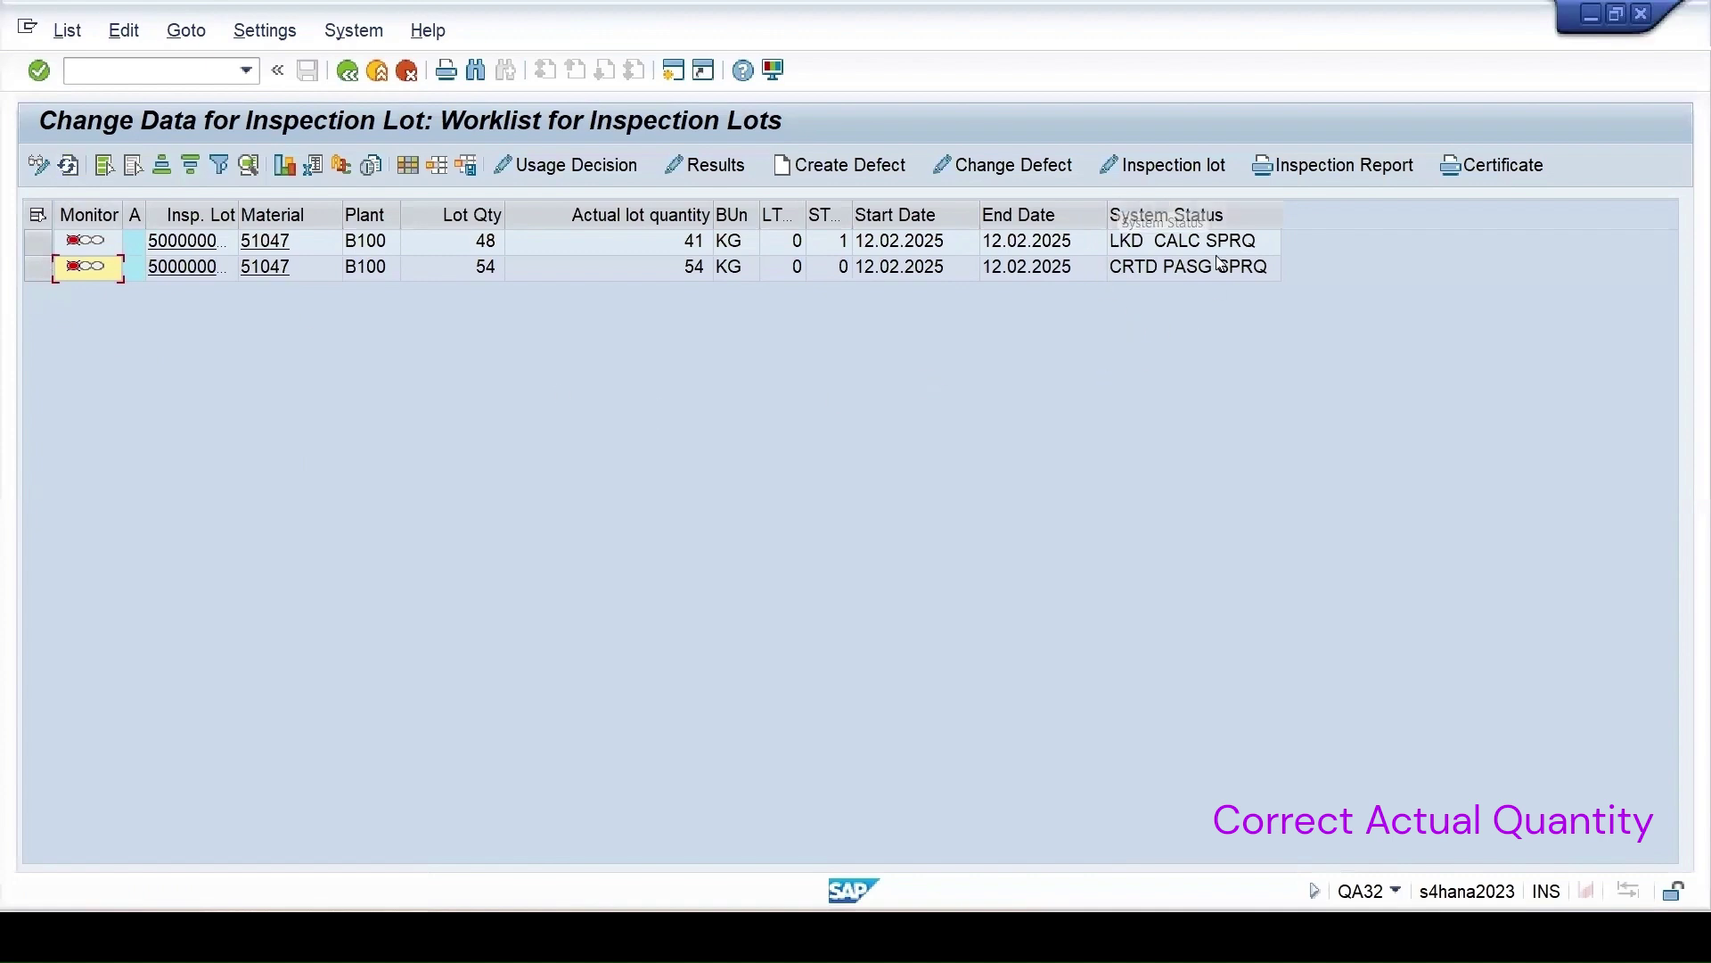
click(38, 267)
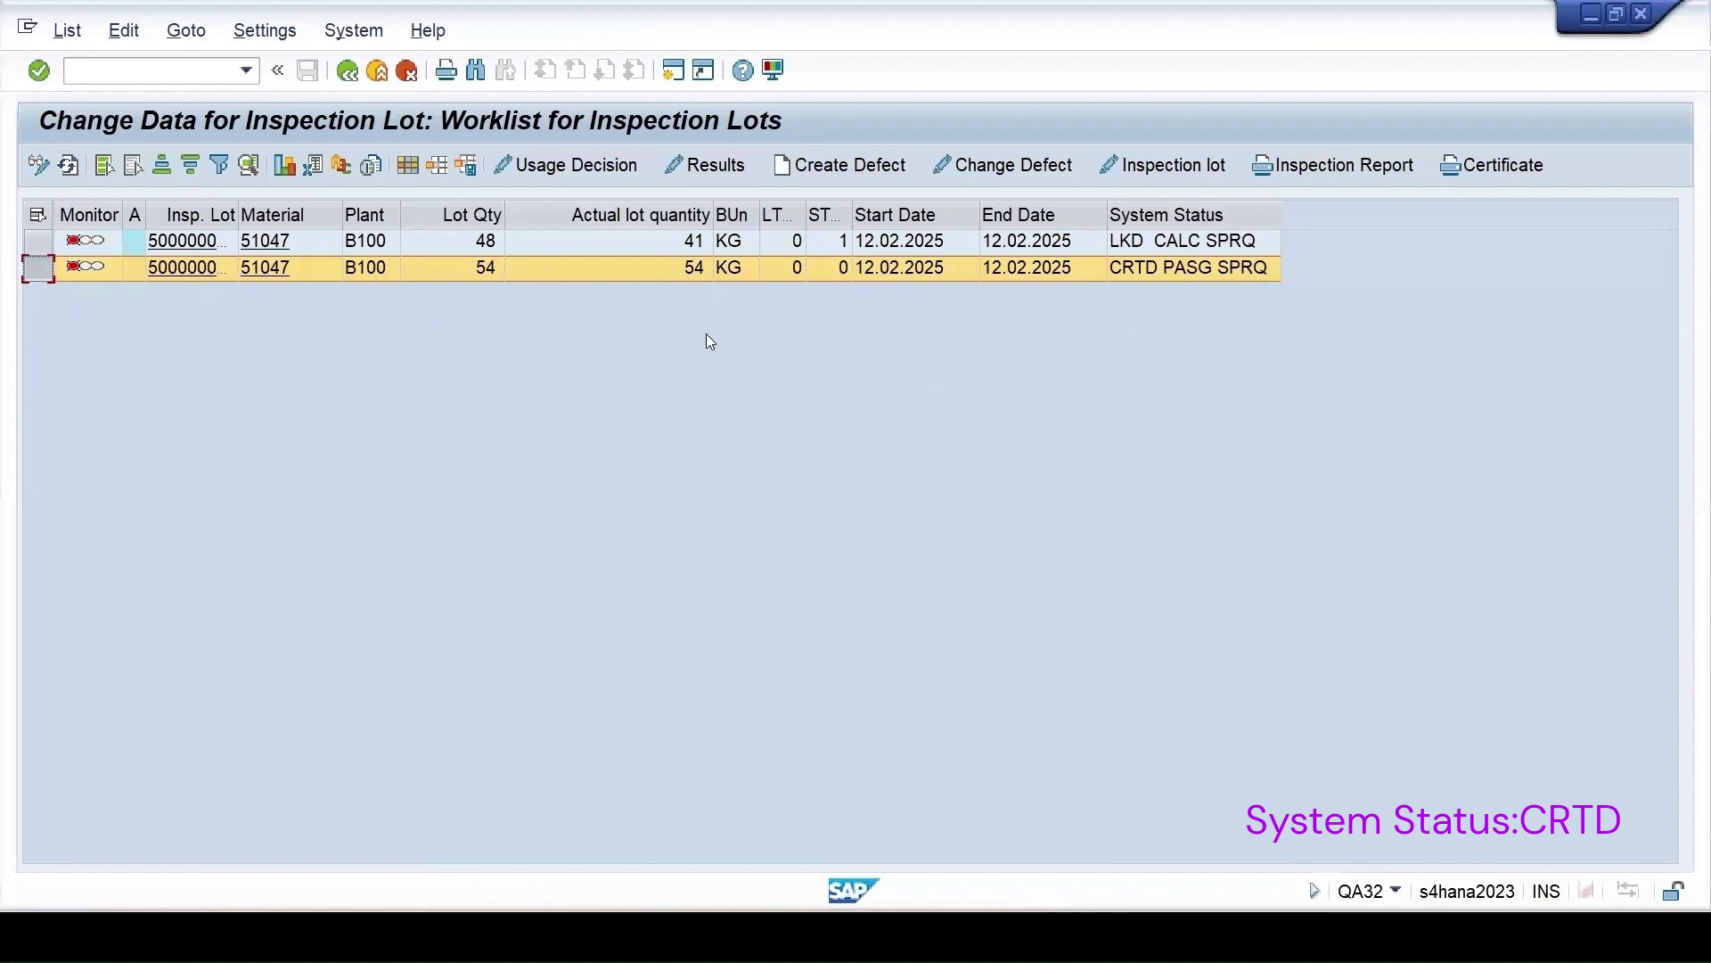
- Open the selected inspection lot, review its assigned specifications, then recalculate its sample size and save
click(1162, 167)
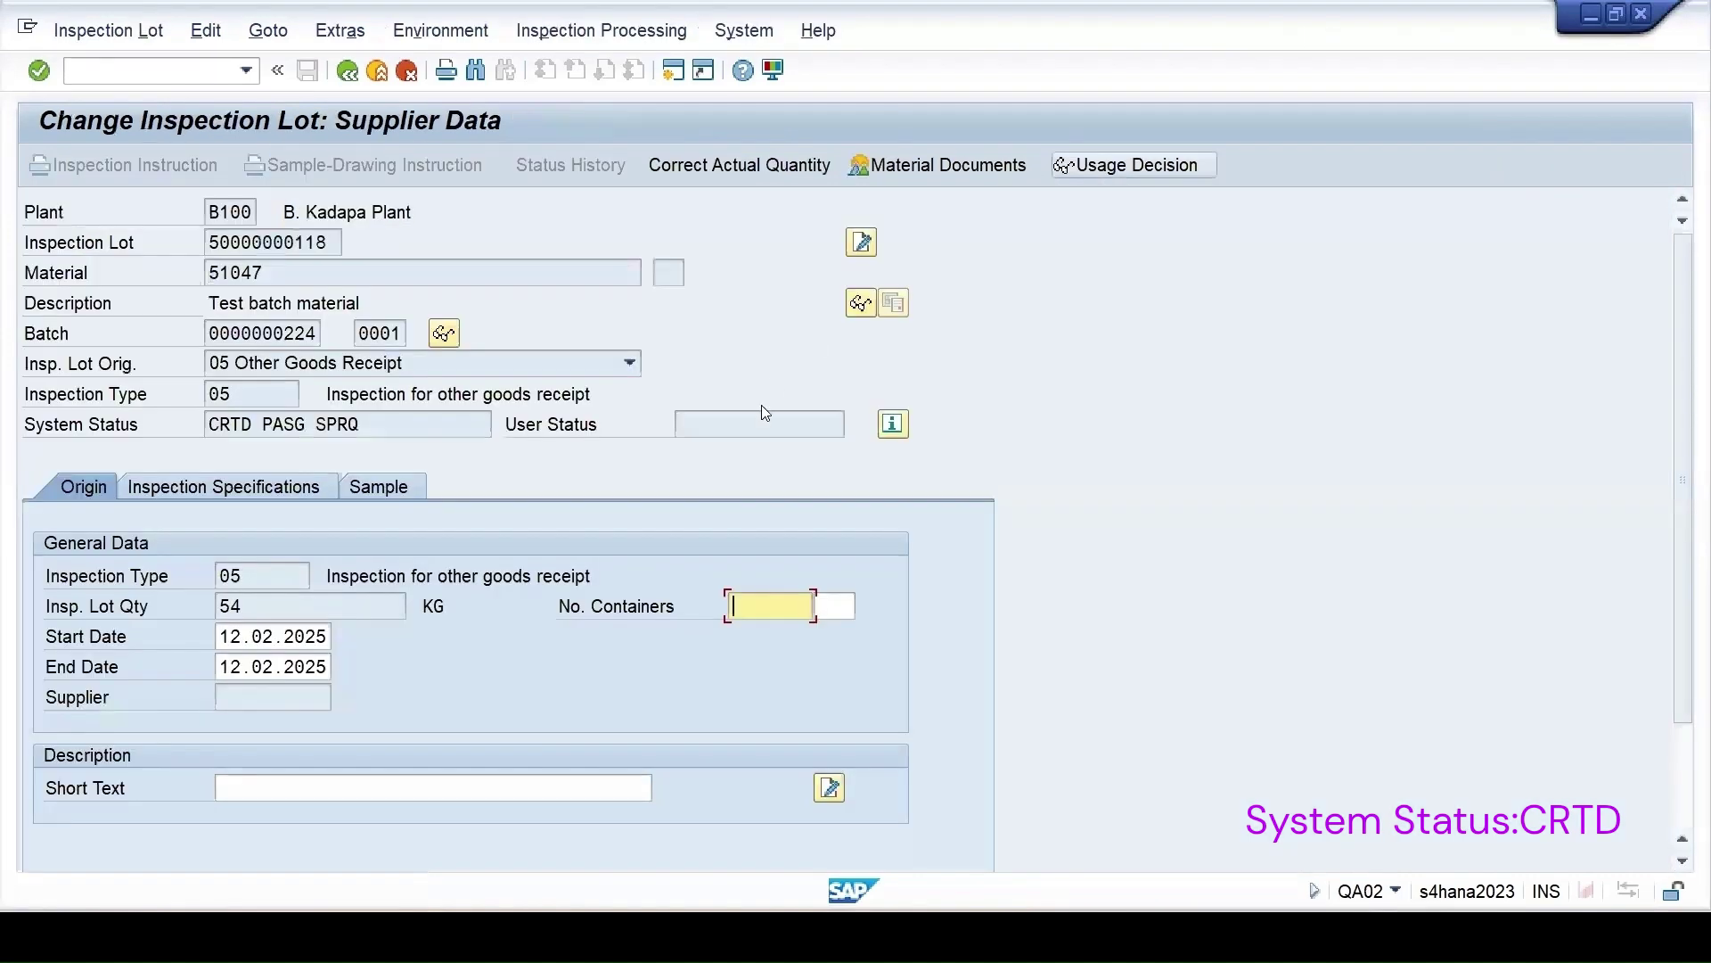
click(303, 493)
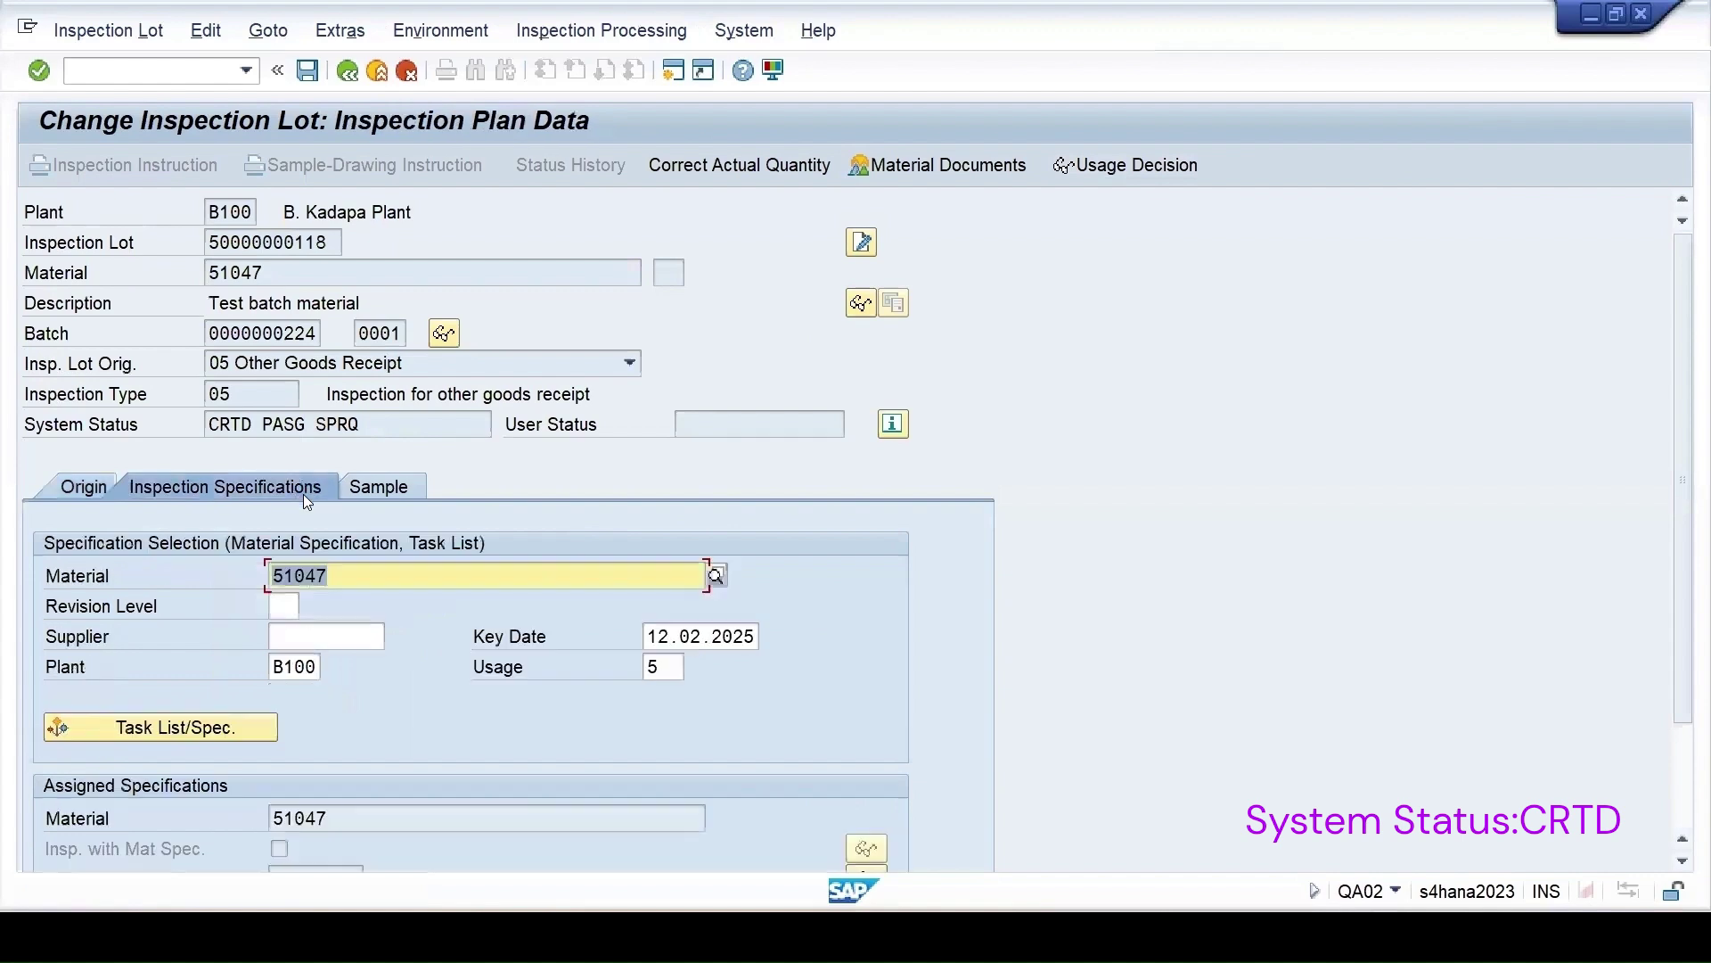
scroll(303, 494, down, 3)
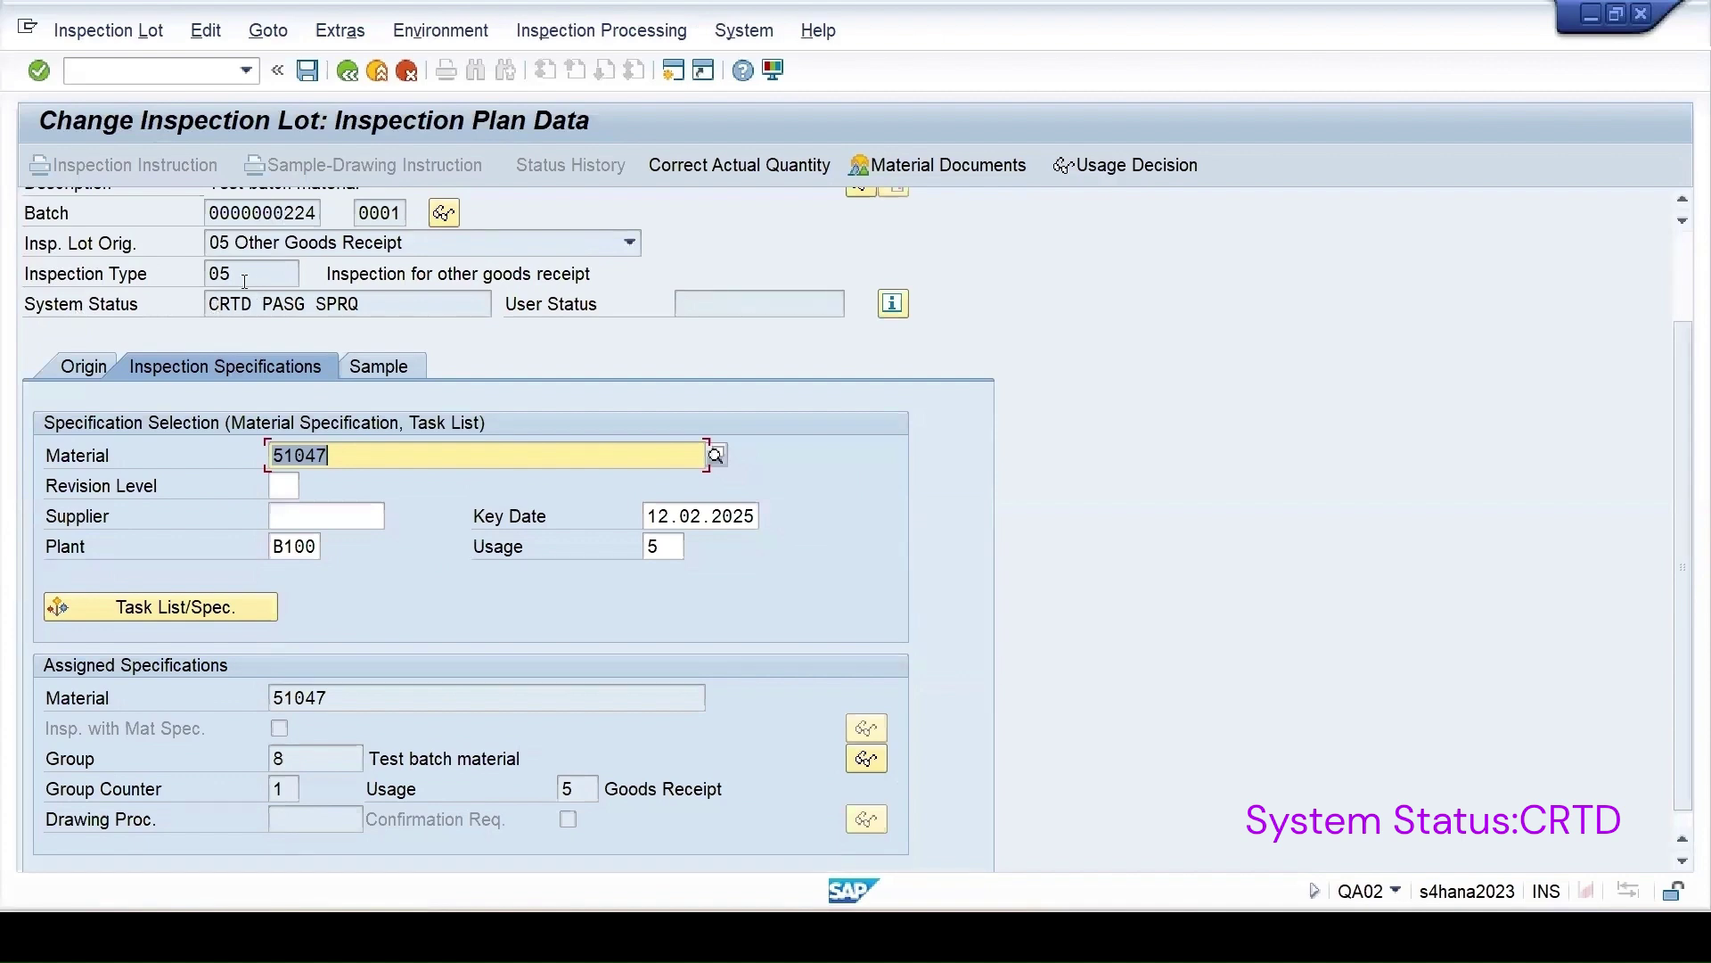
click(374, 362)
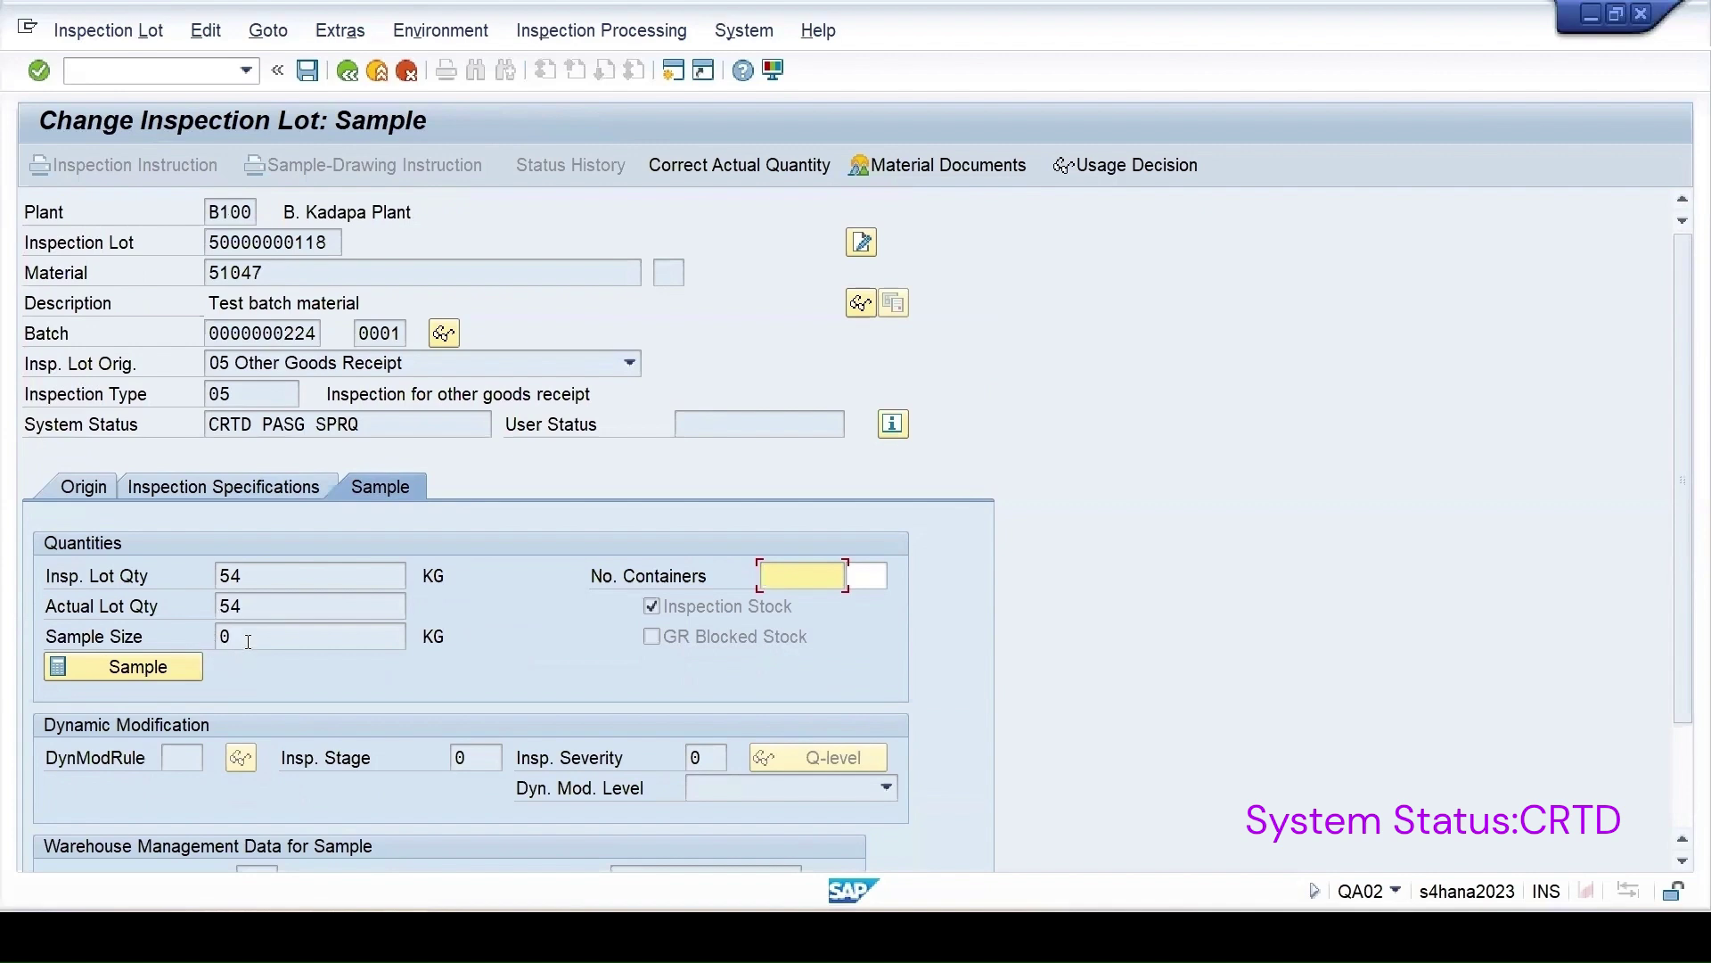
click(144, 674)
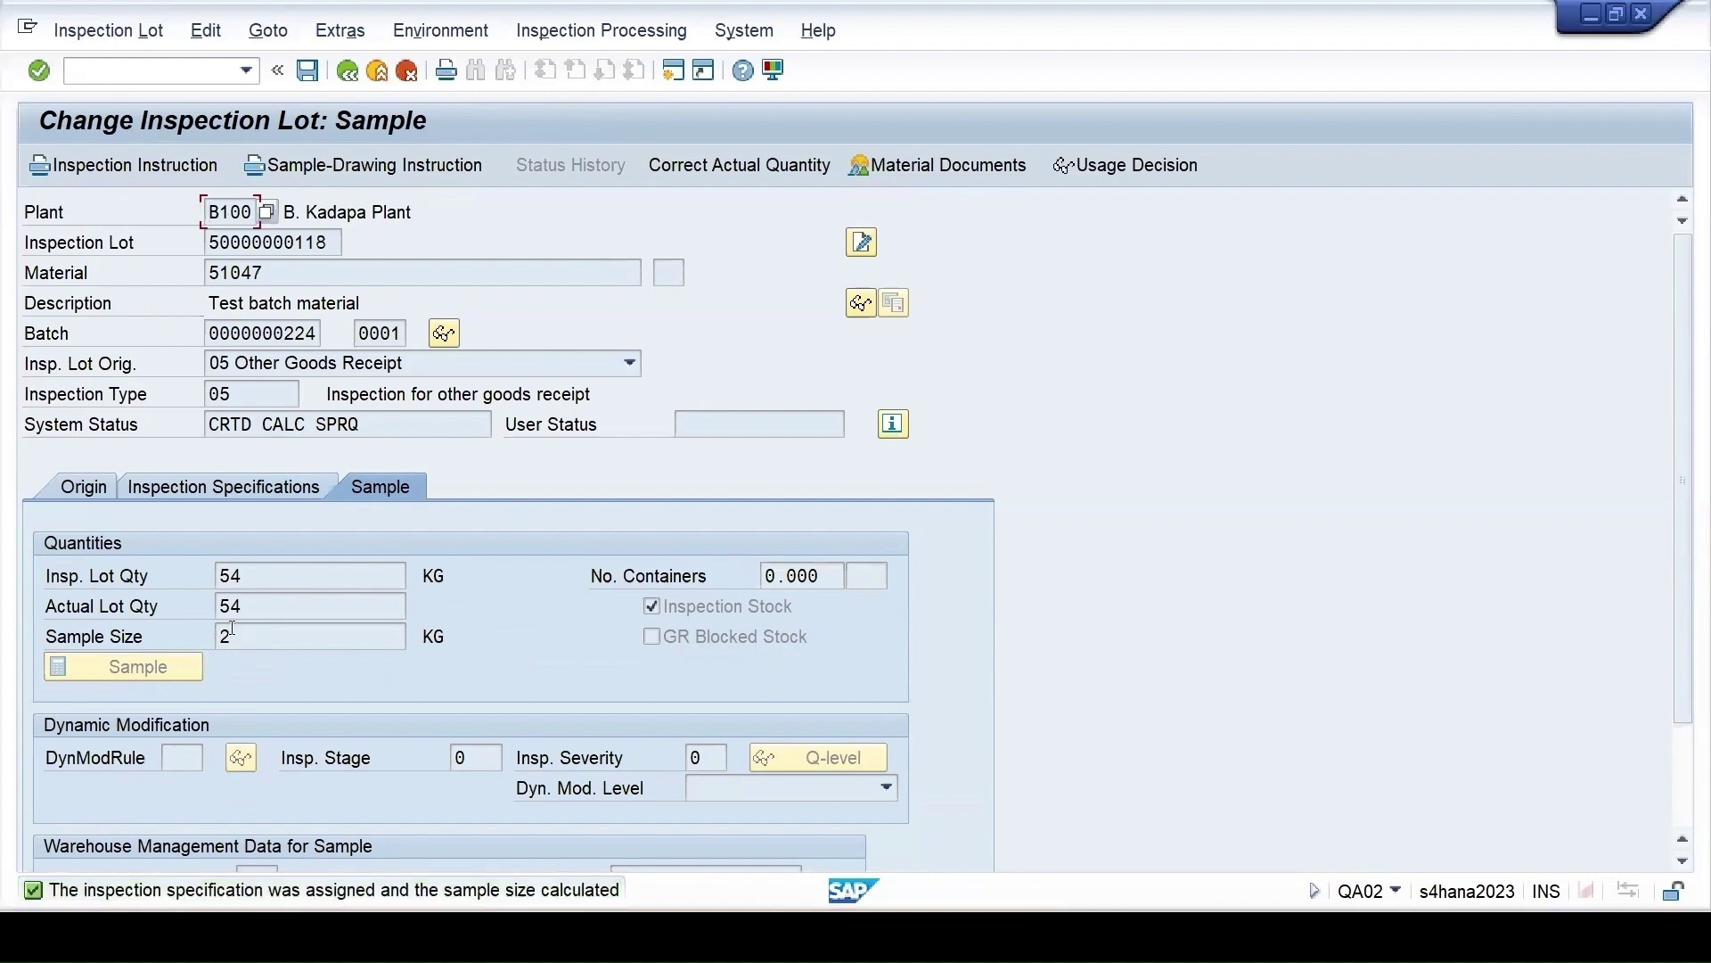
click(308, 72)
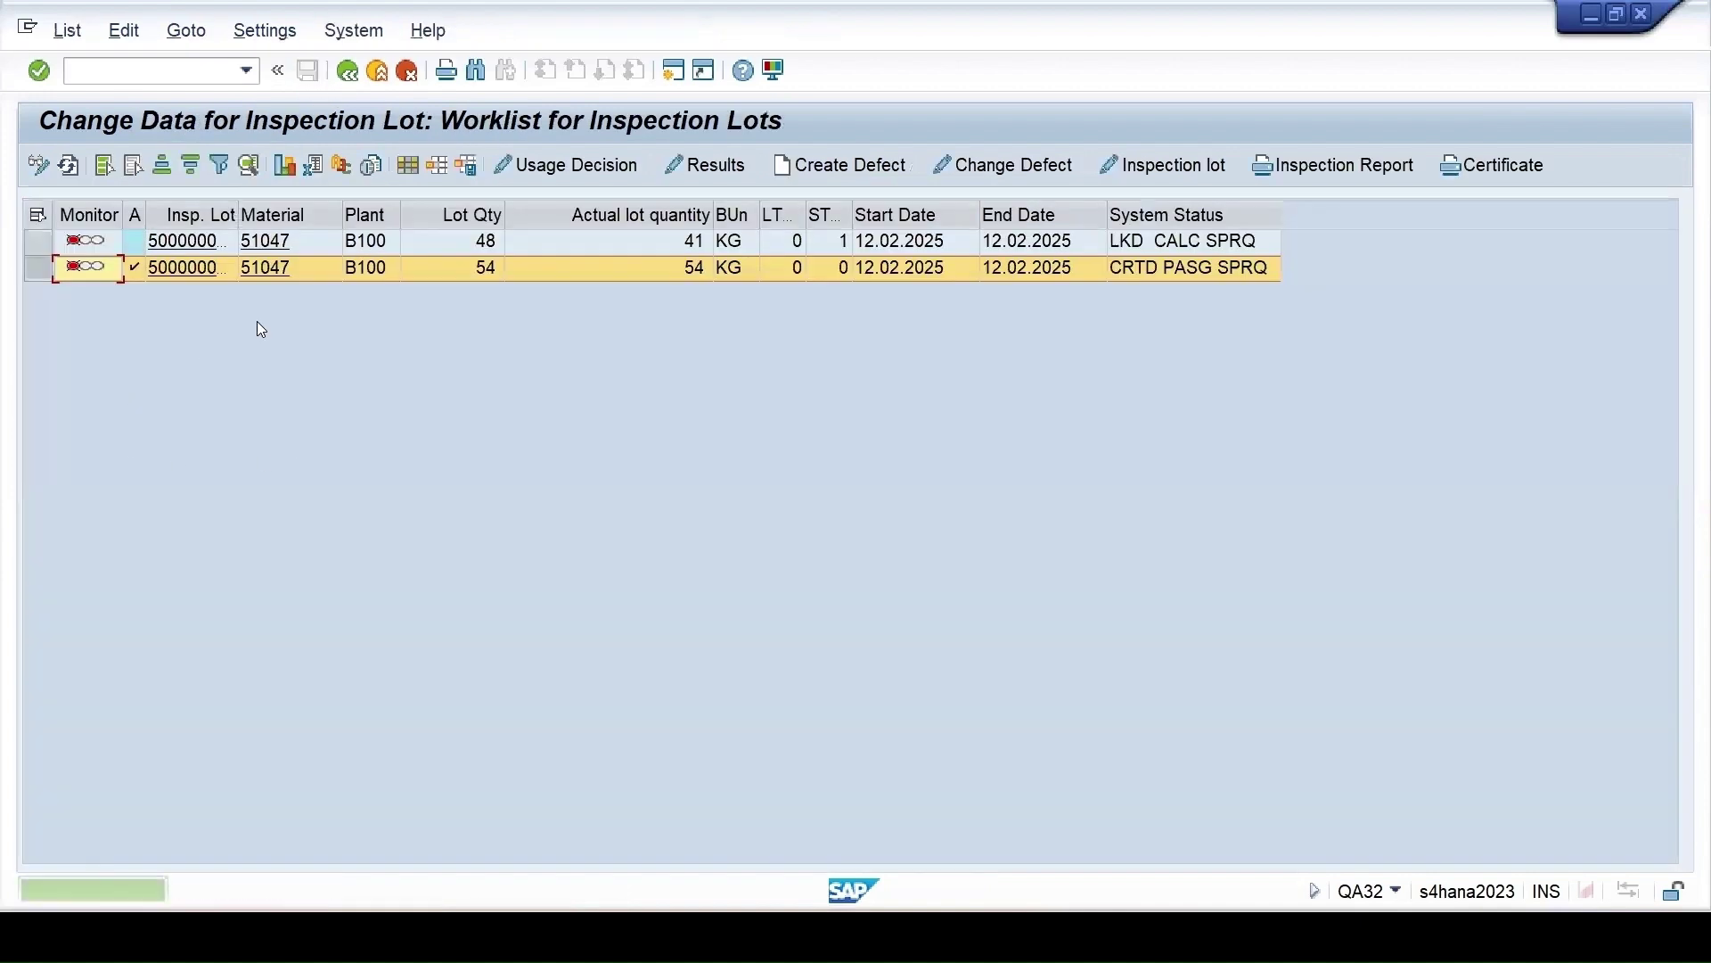
- Refresh the worklist and open the material document overview of the 54 KG inspection lot
click(40, 170)
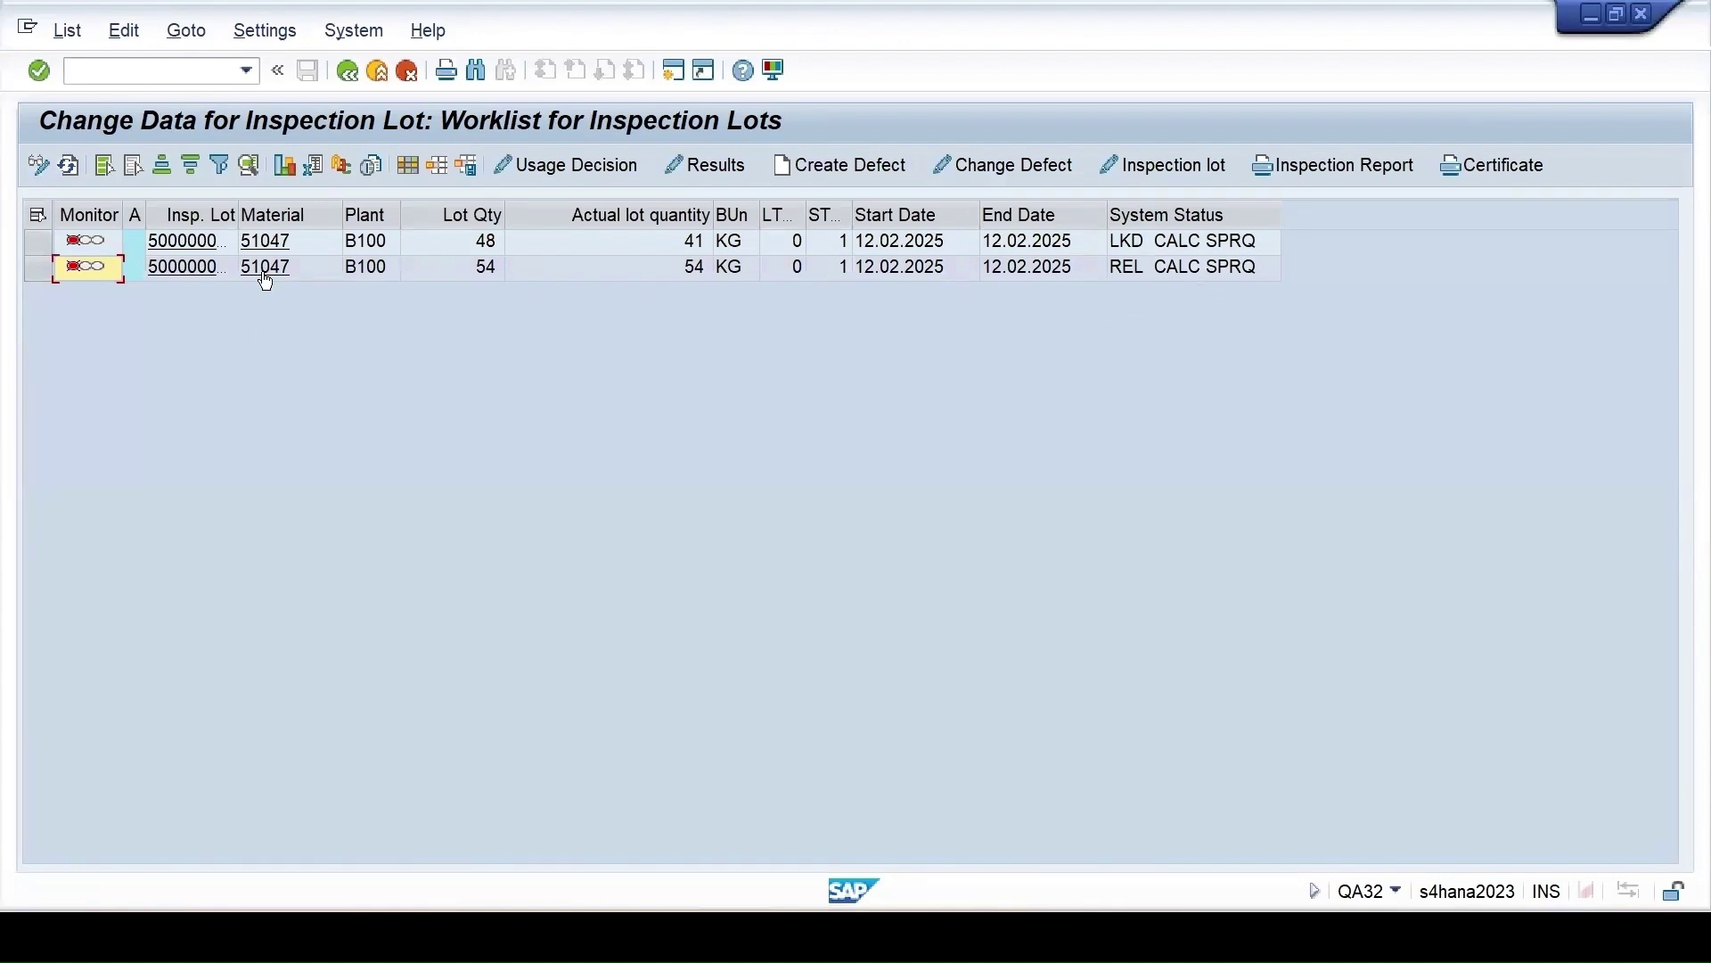
click(38, 267)
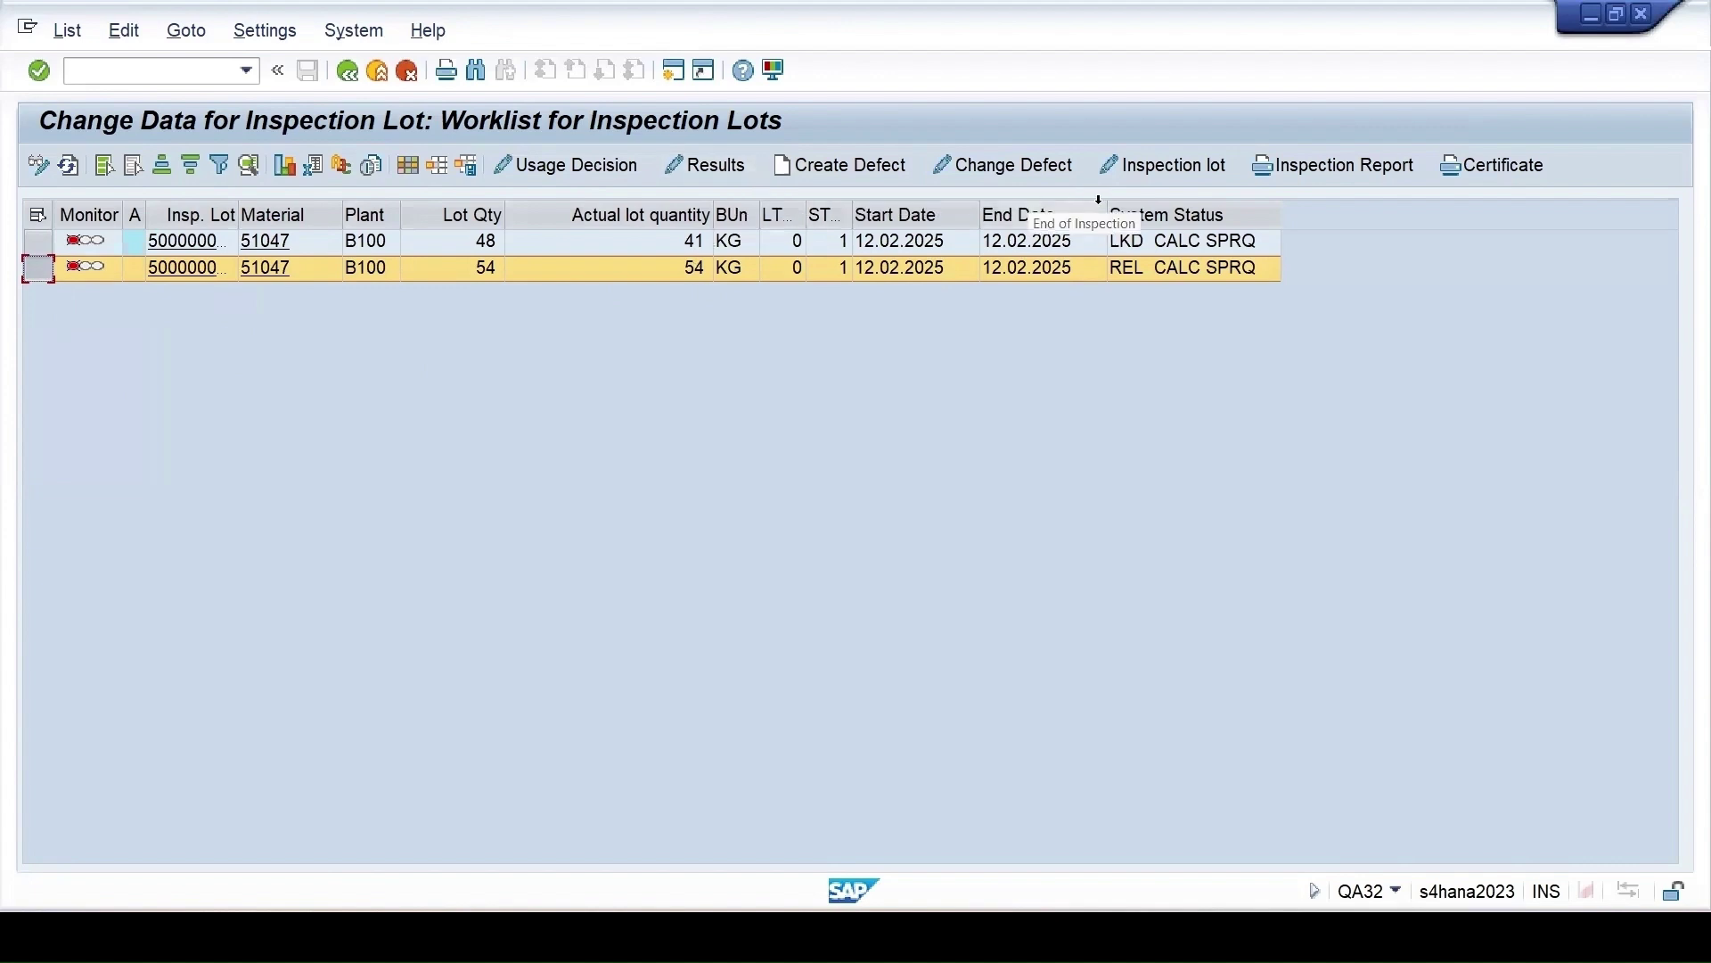
click(1164, 165)
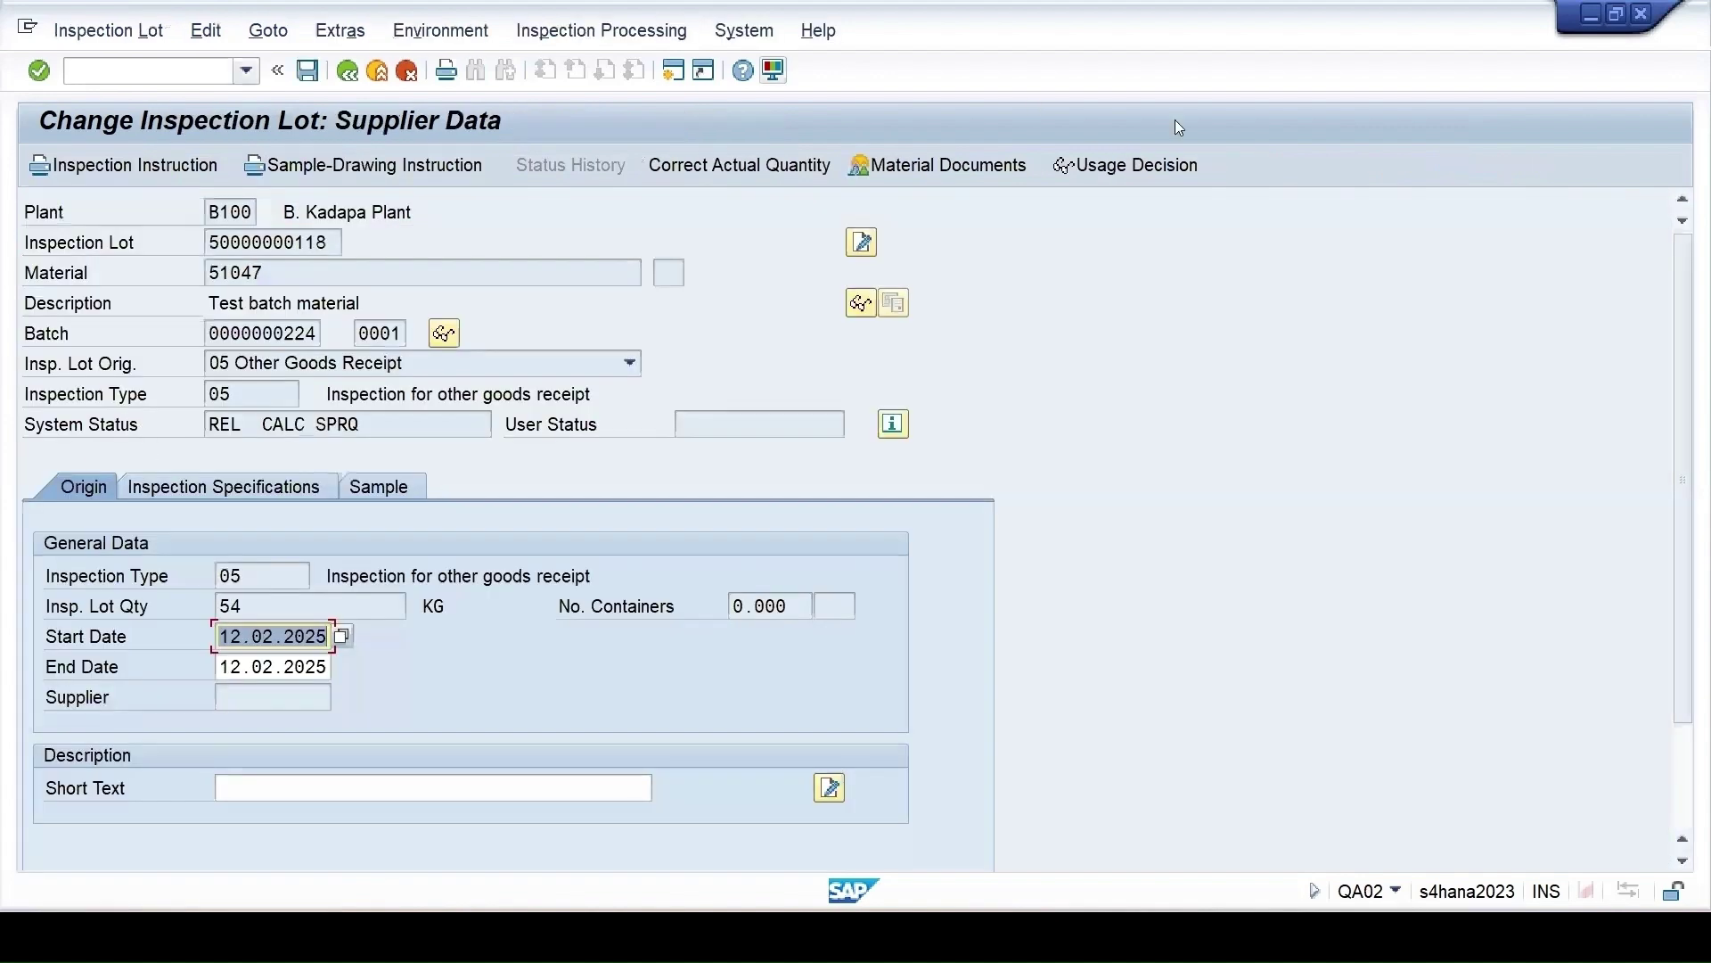
click(959, 167)
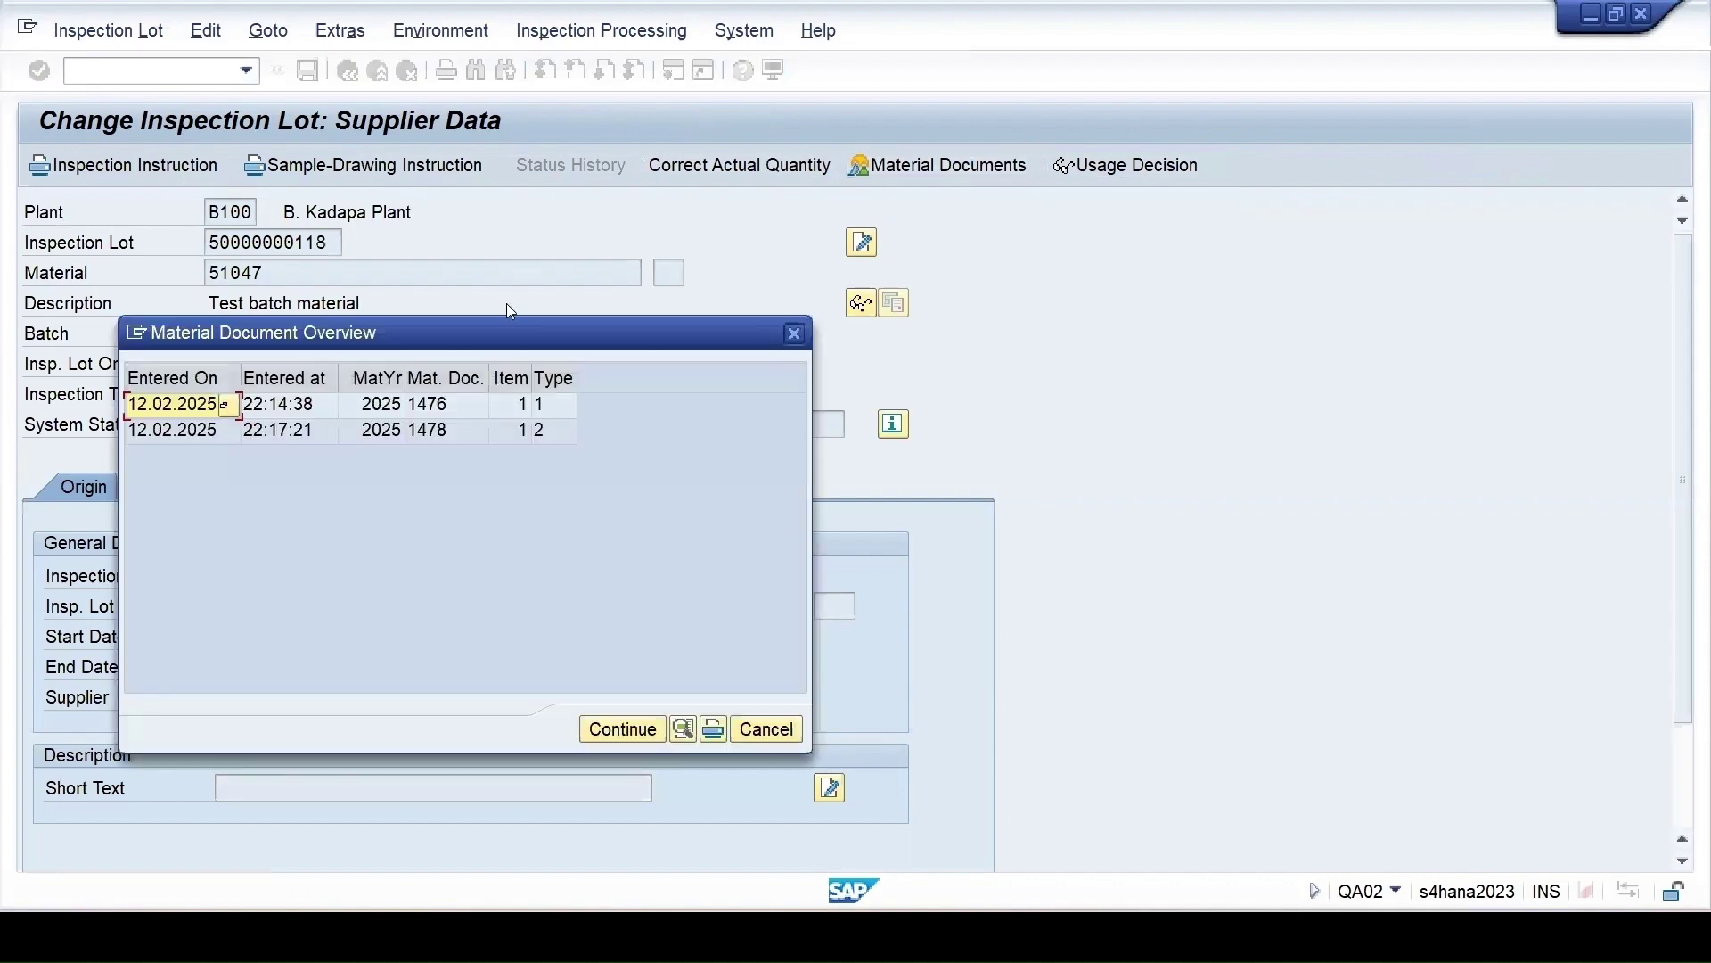
drag(524, 332, 1122, 255)
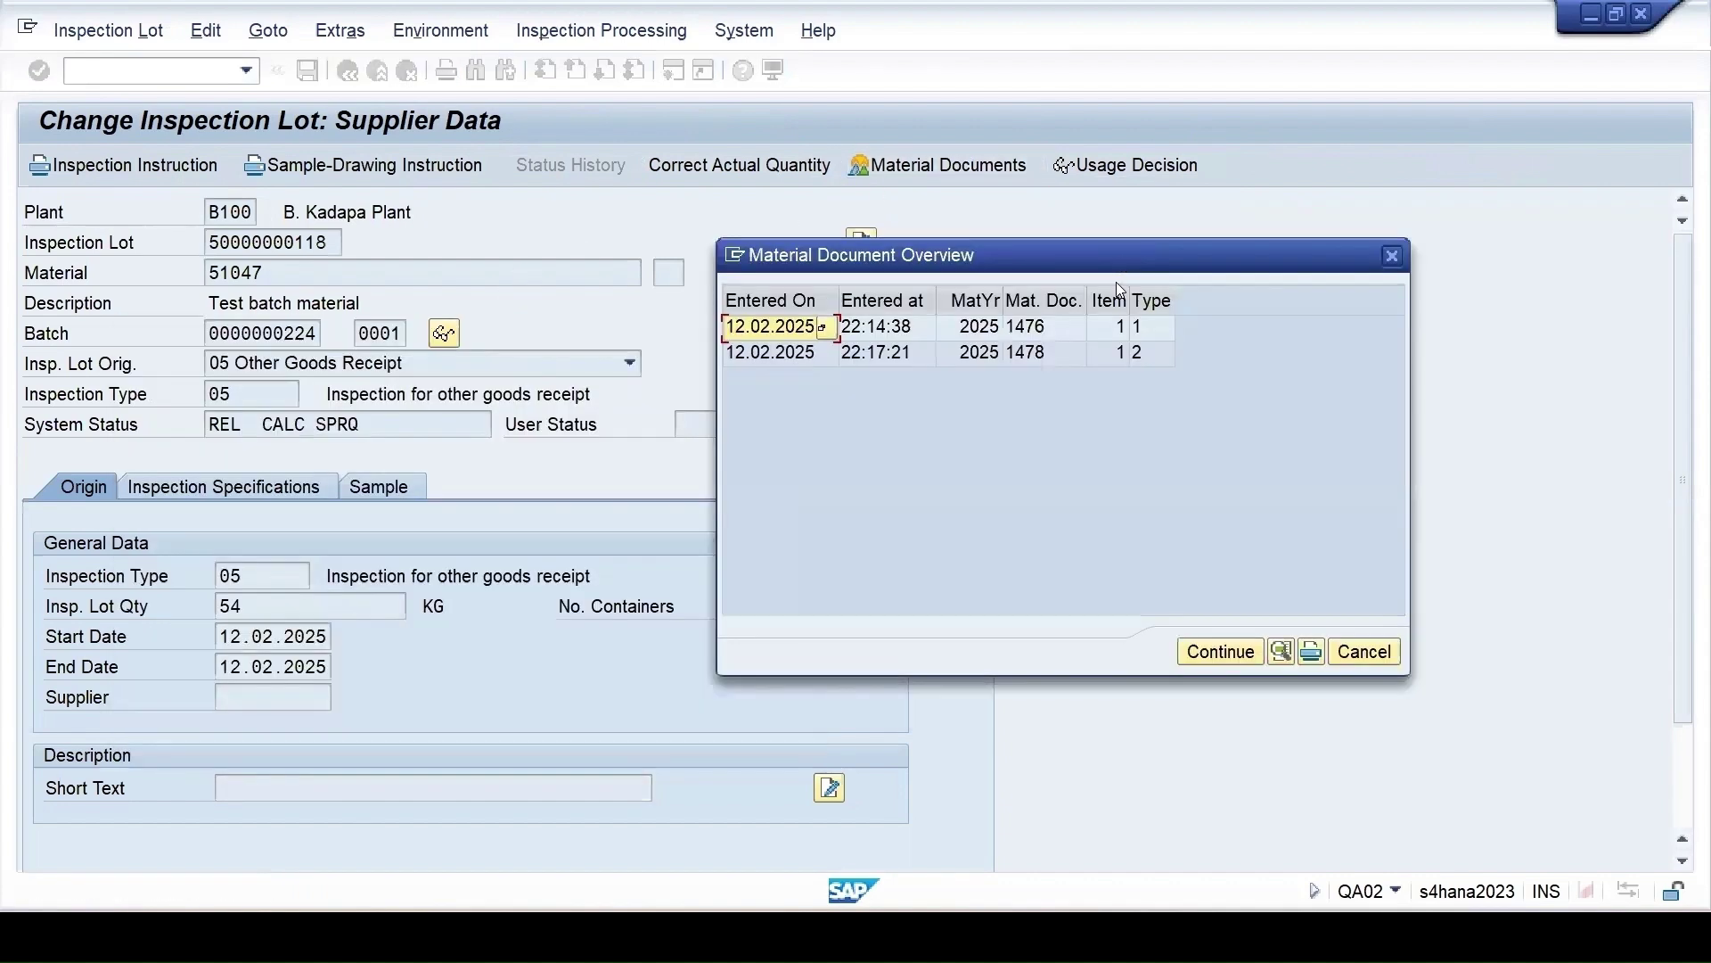
- Look up the reference type of material document 1476, display the document and return to the inspection lot
click(1161, 327)
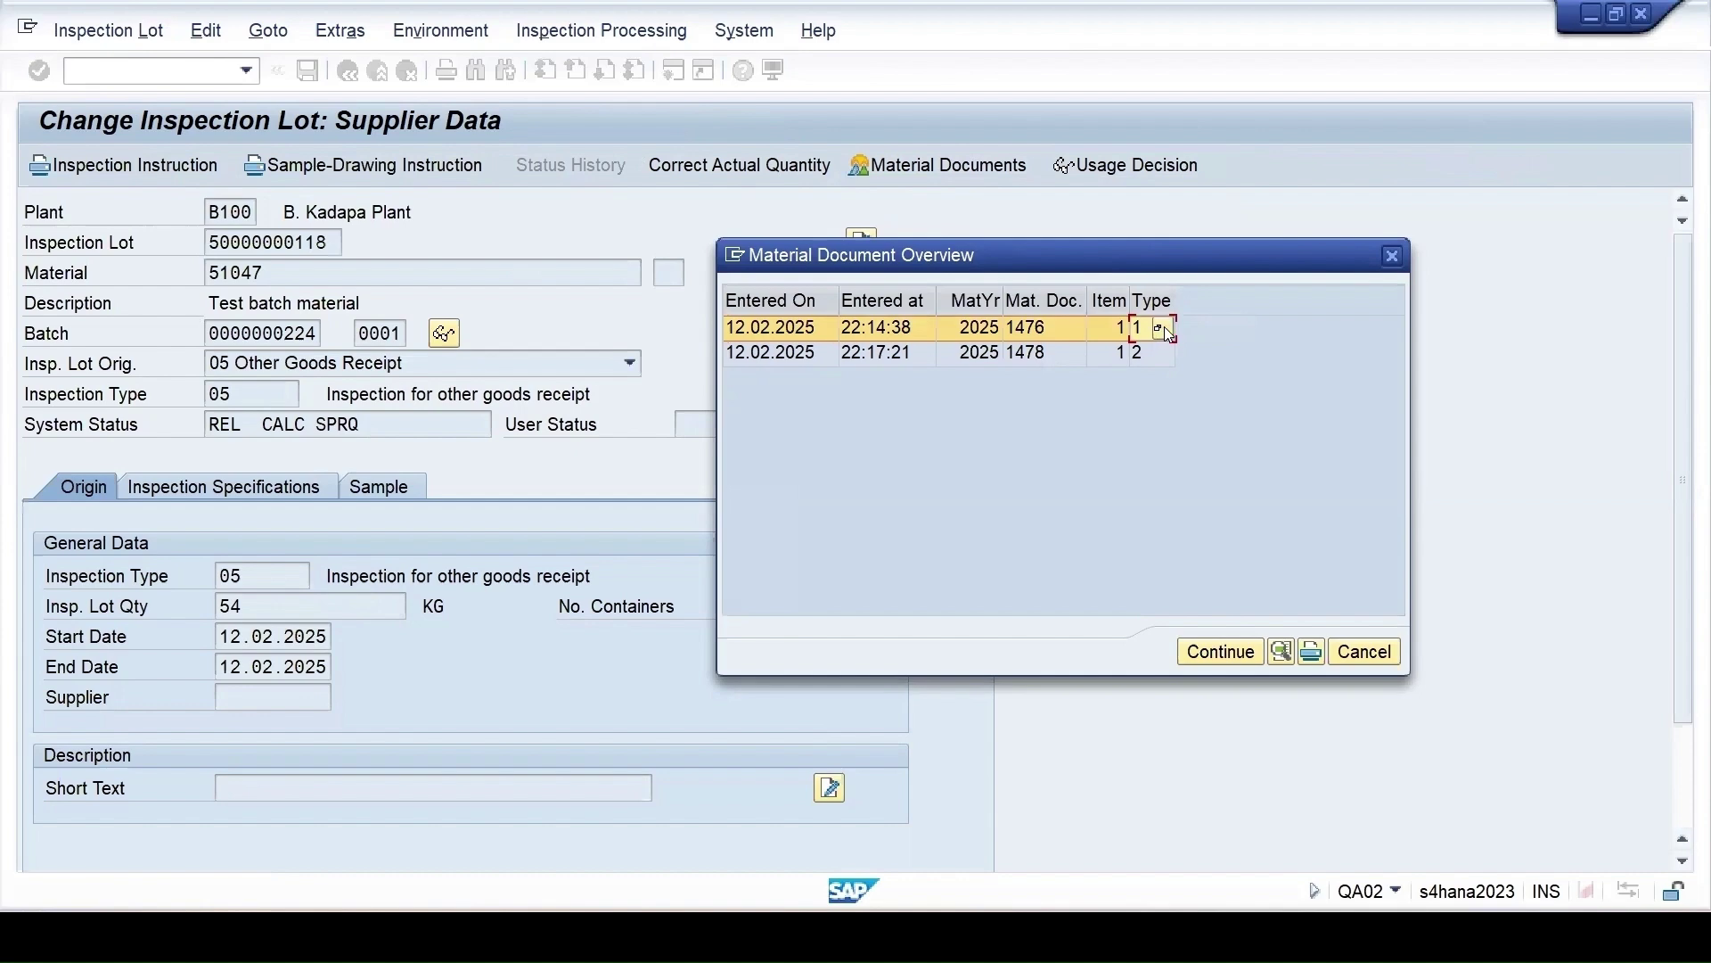
click(1160, 328)
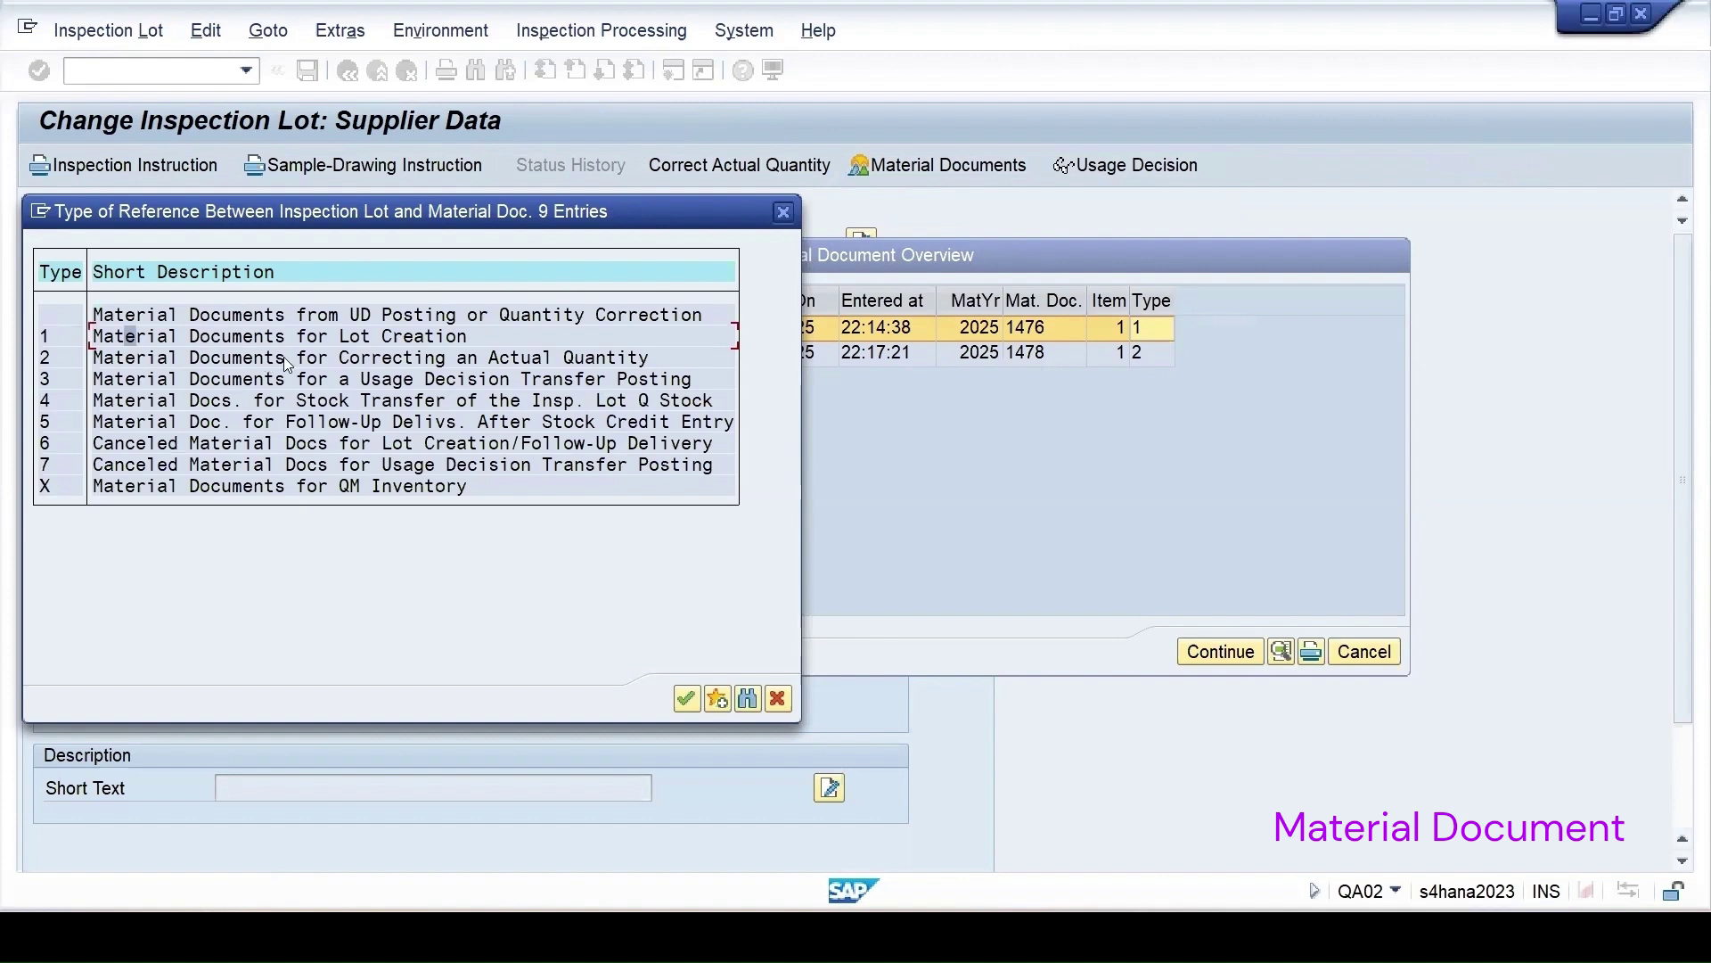
click(785, 214)
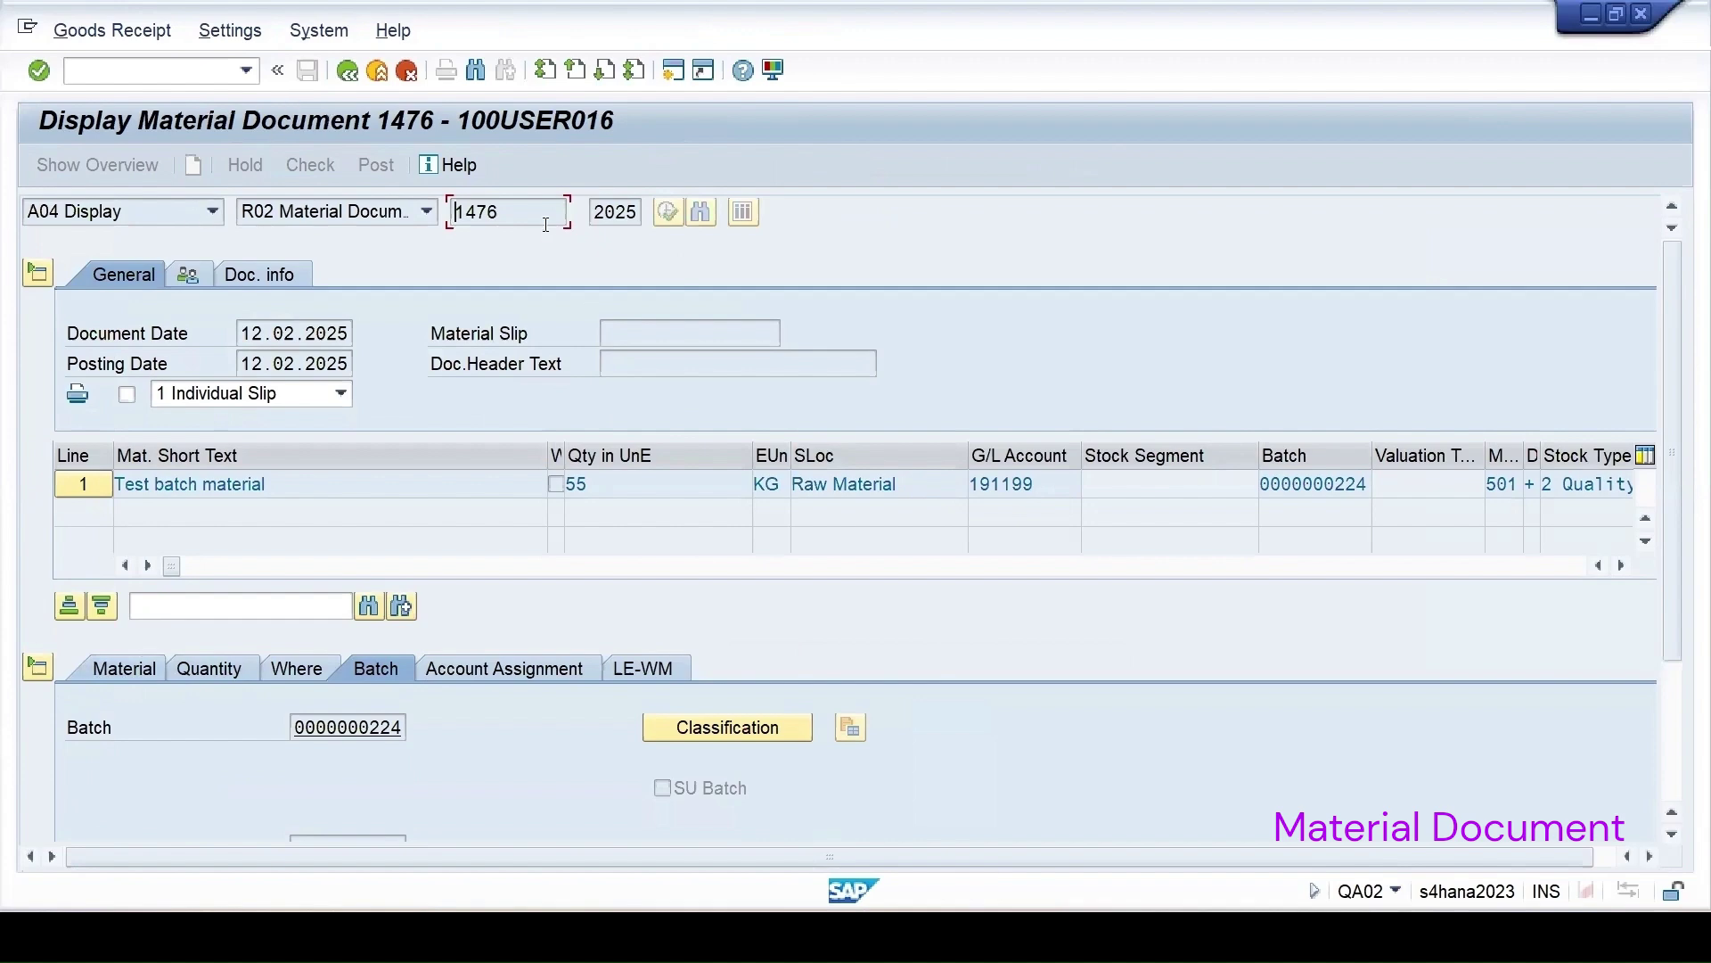
click(347, 71)
- Look up the meaning of reference type 2 for material document 1478
click(542, 432)
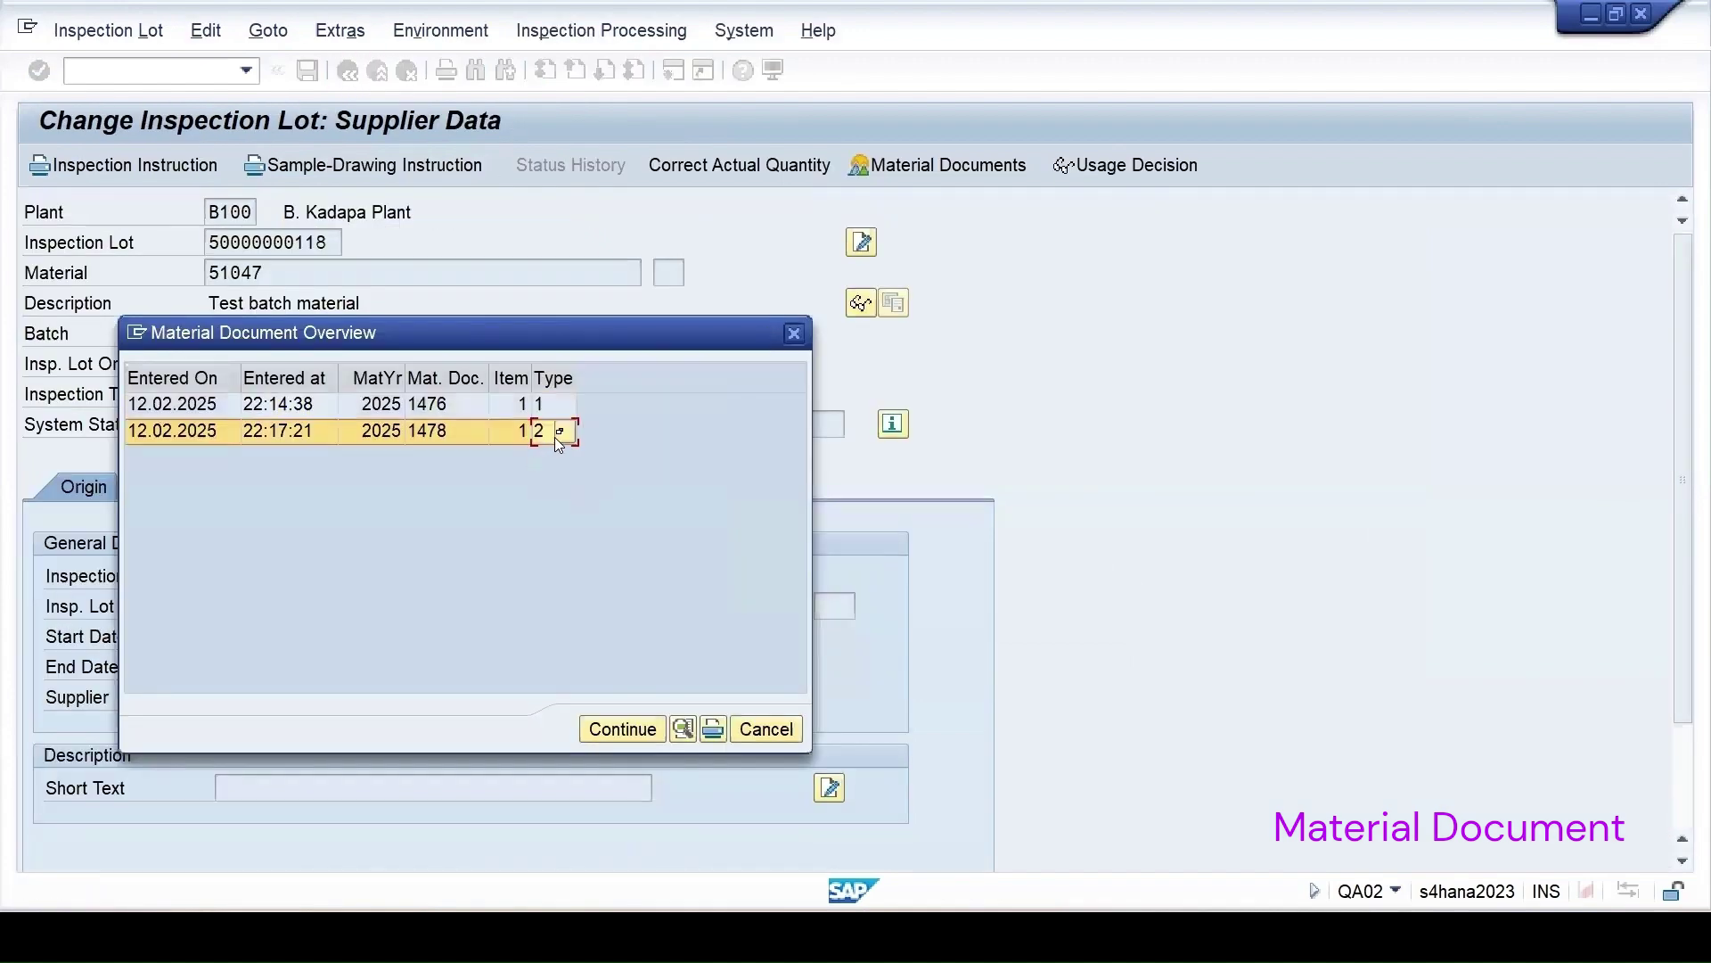
click(565, 434)
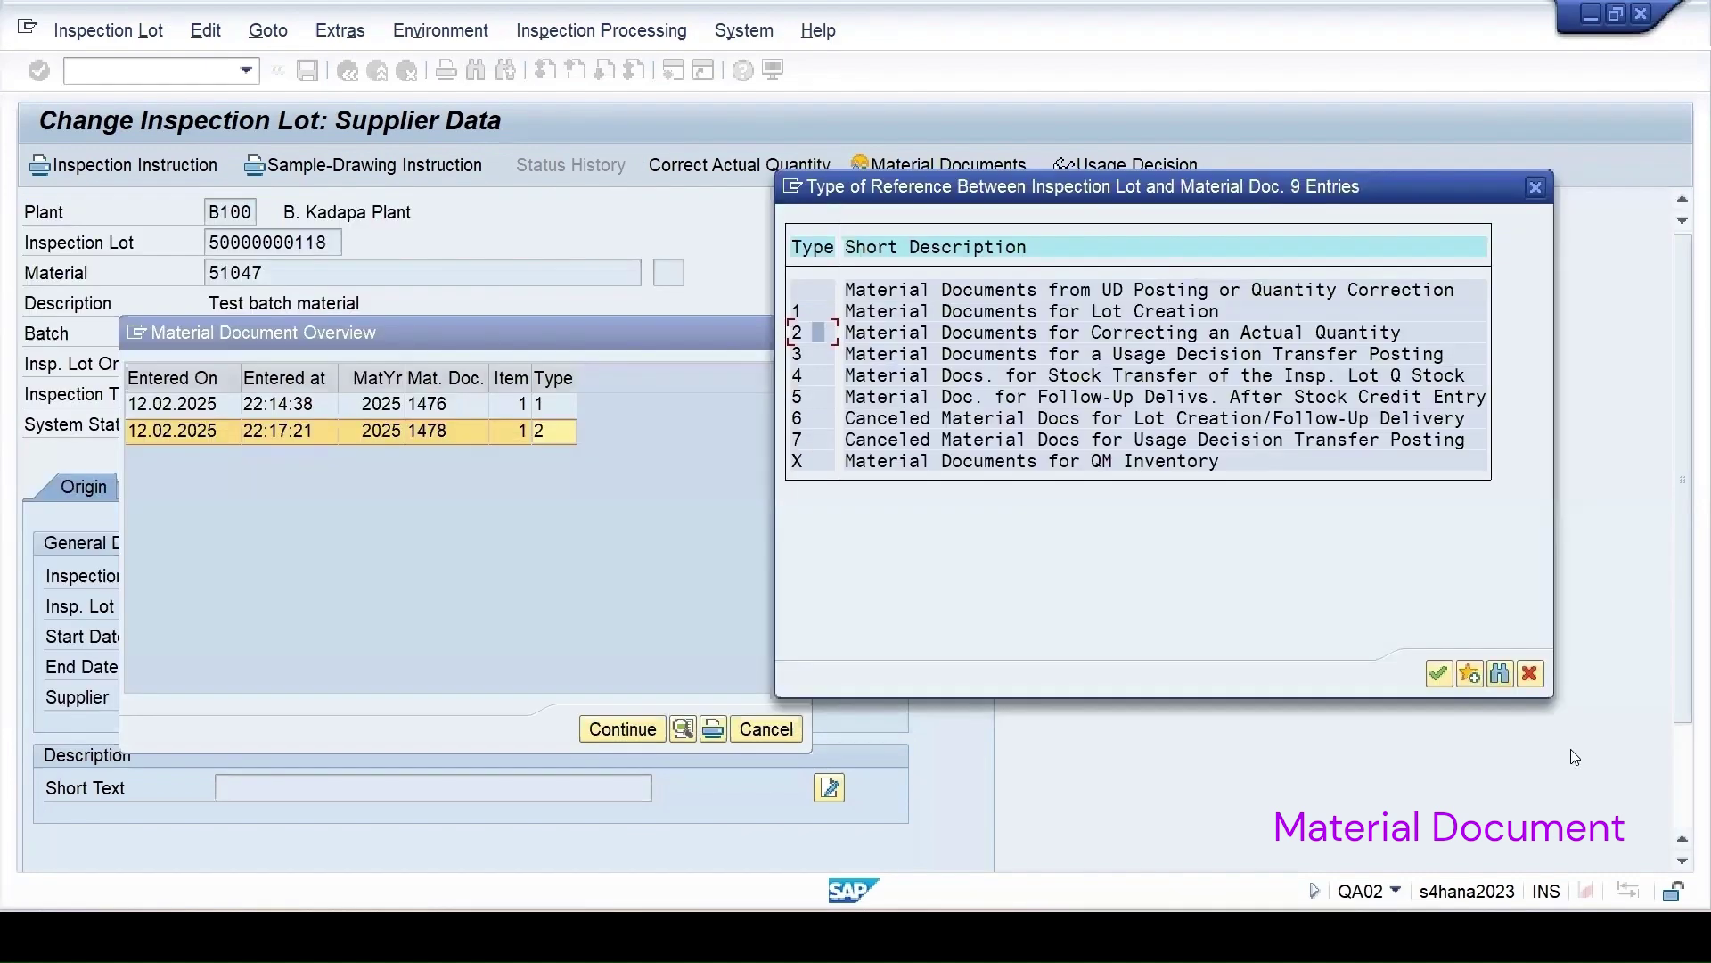
click(1535, 187)
- Display material document 1478 and review its quantity, movement type and account assignment
double_click(428, 431)
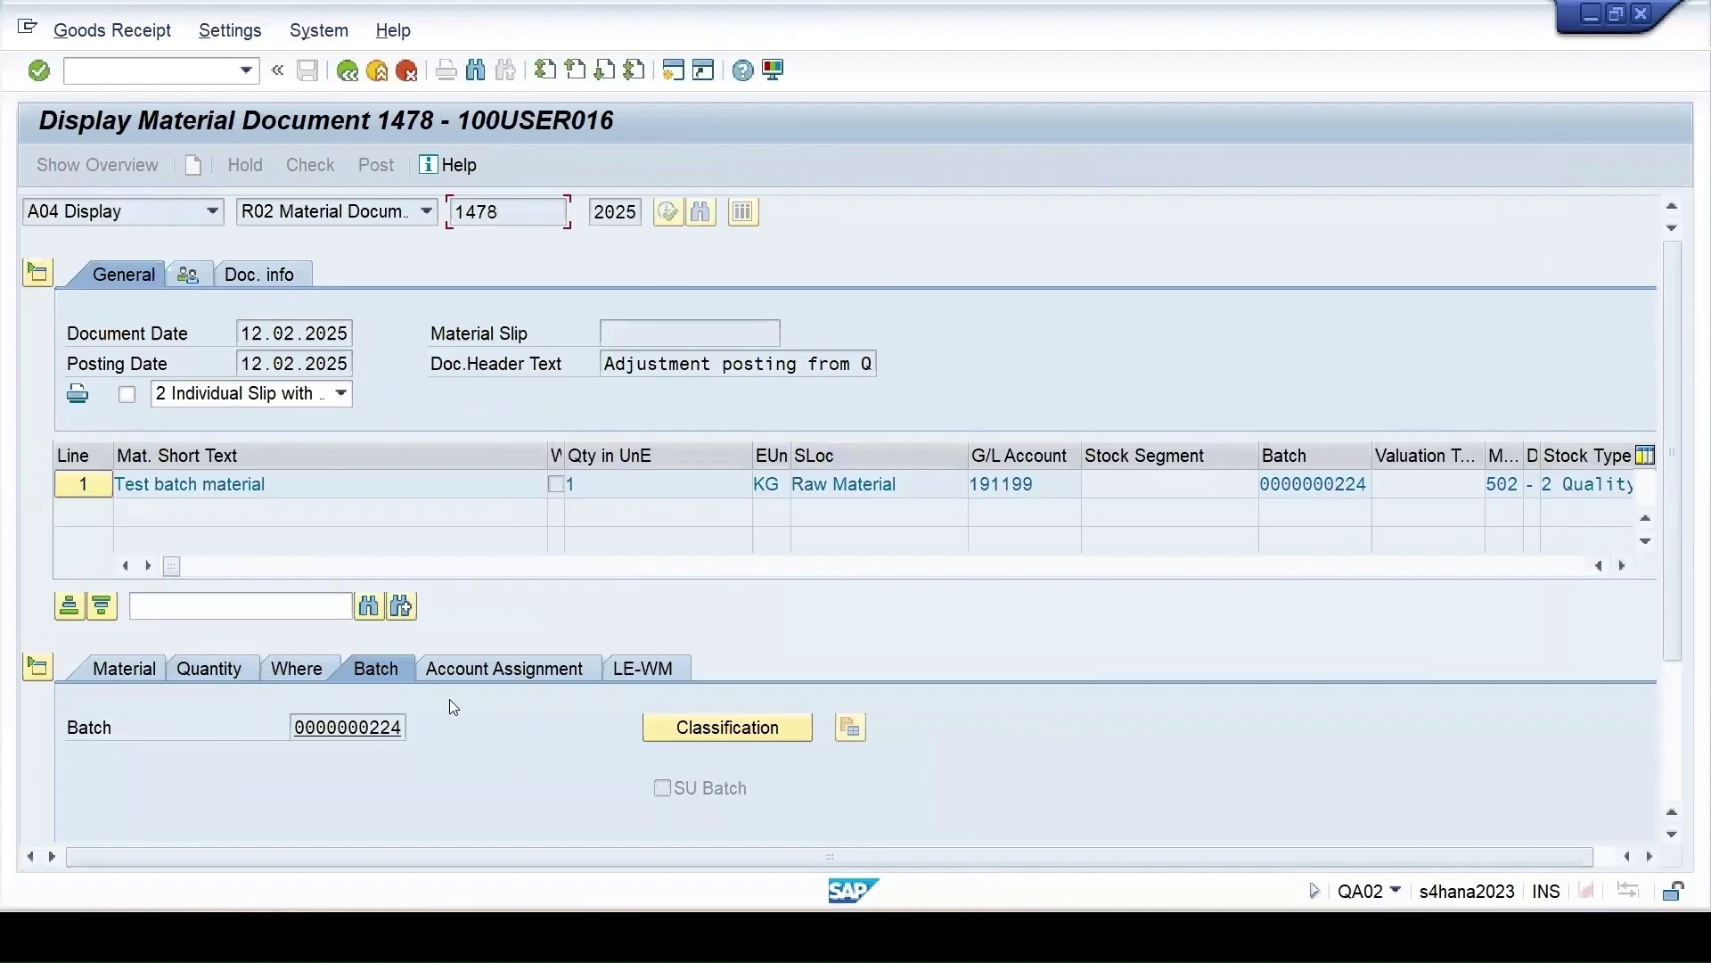
click(205, 670)
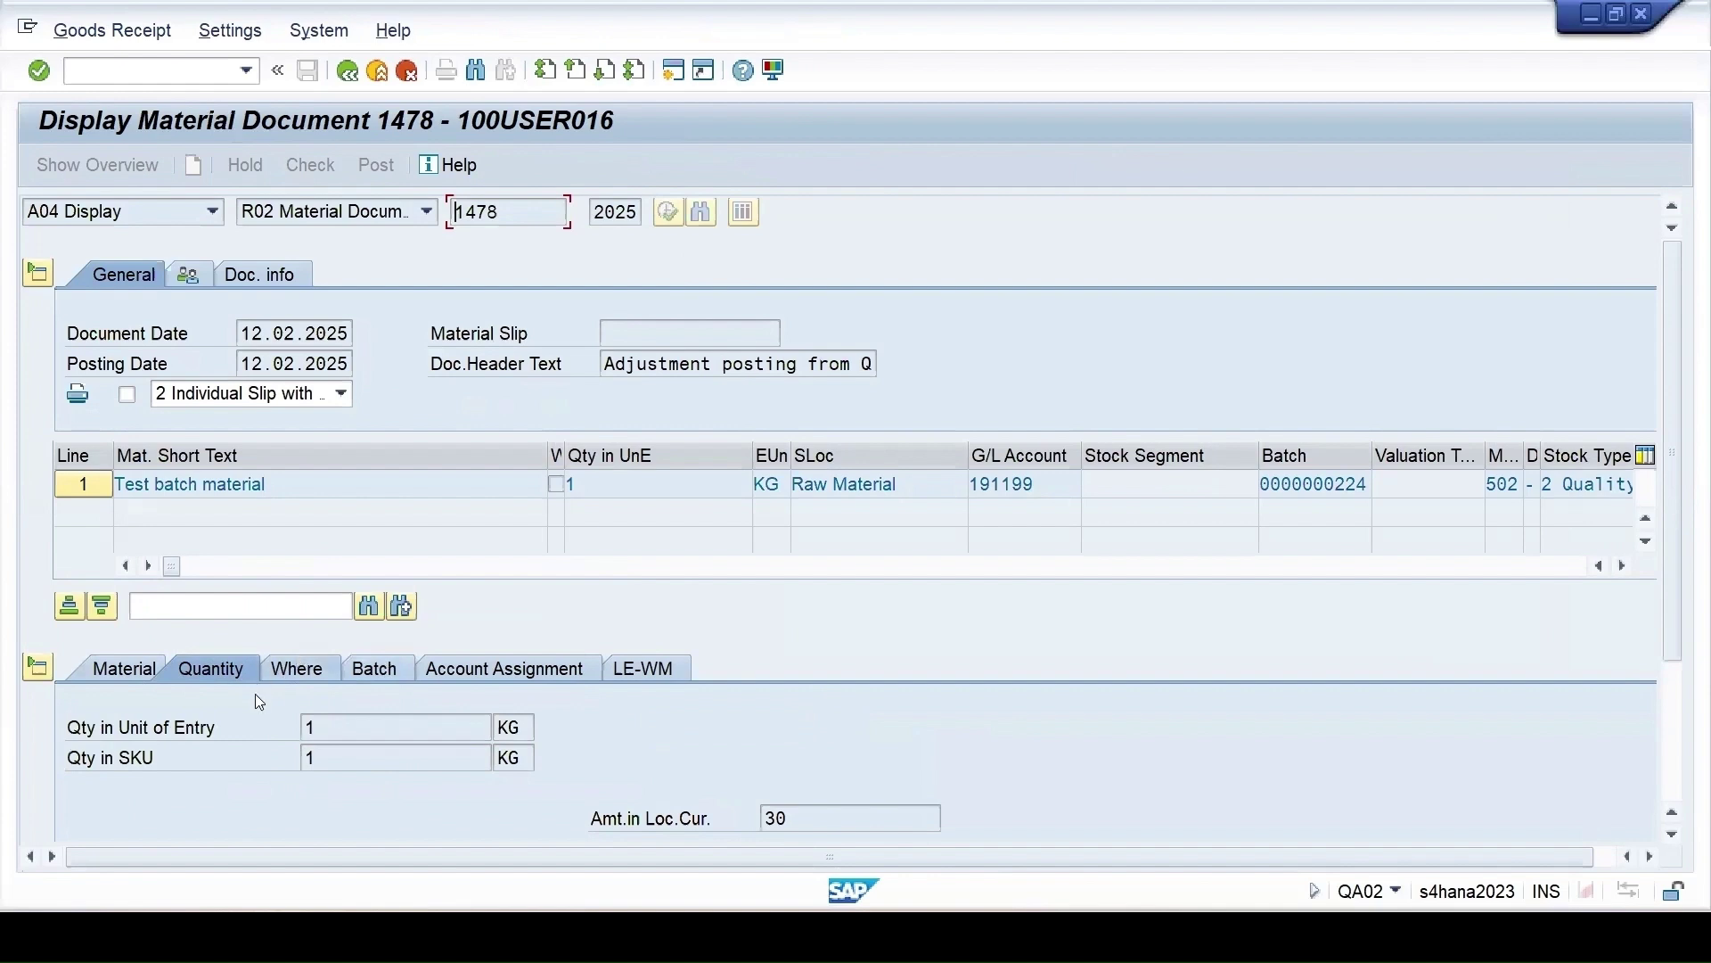
click(295, 670)
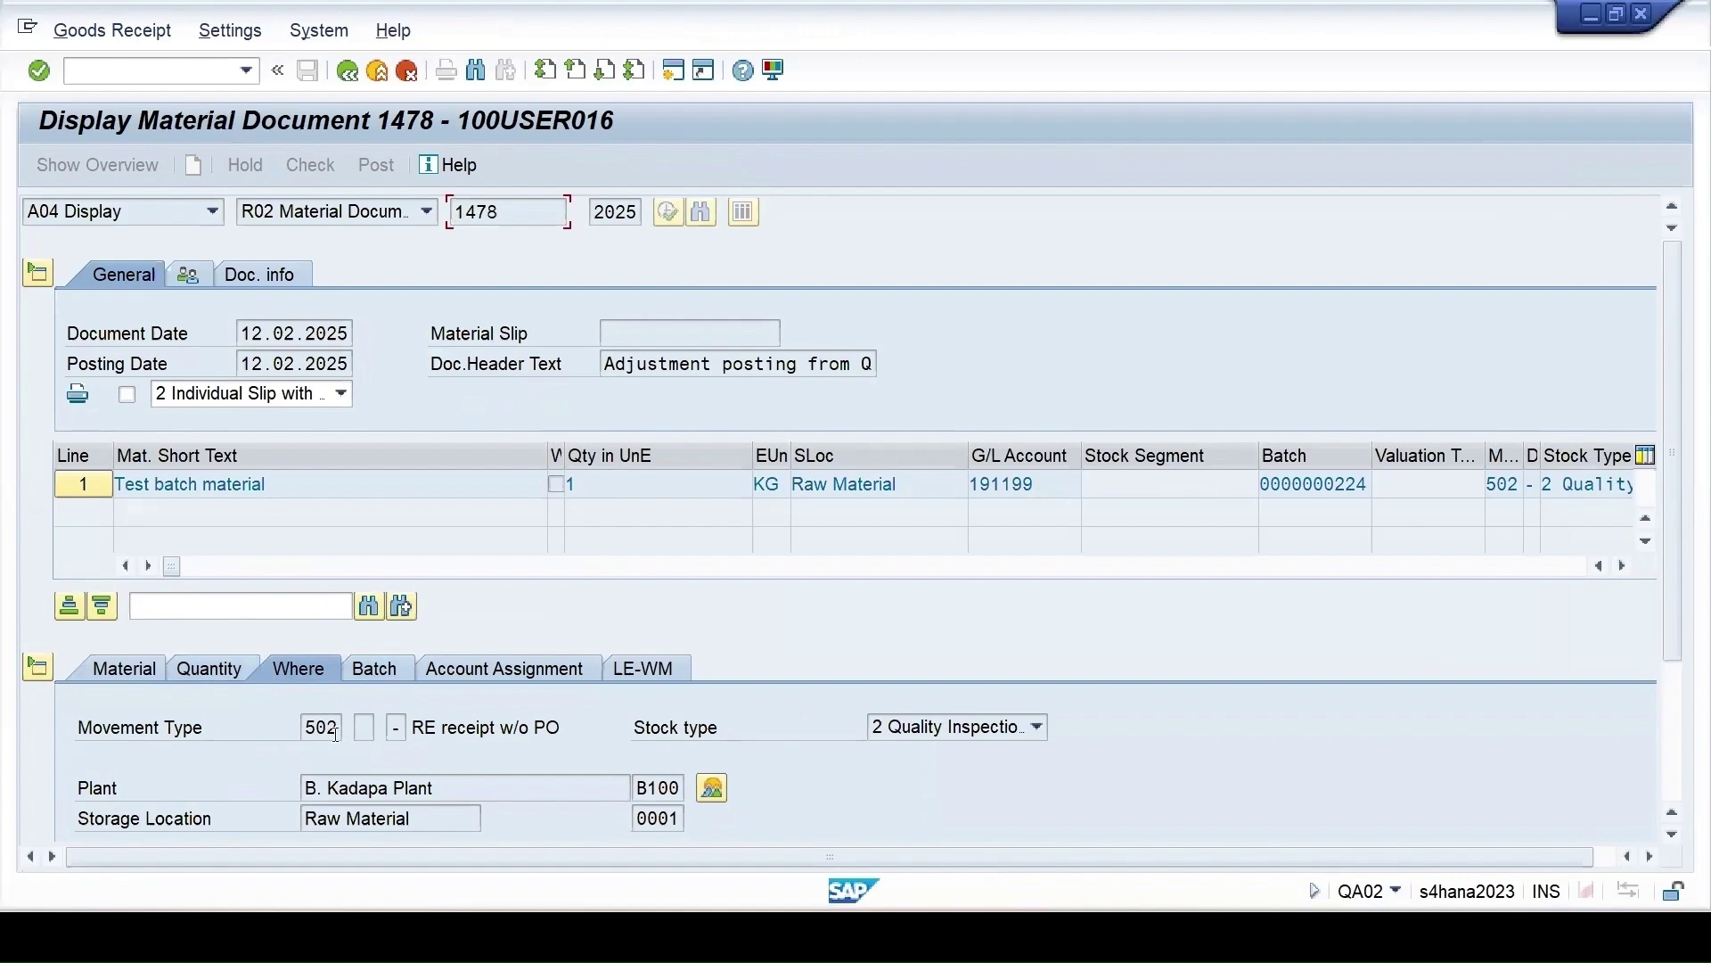
click(503, 668)
- Leave the material documents and check the lot quantities and sample size in the inspection lot's sample data
click(348, 71)
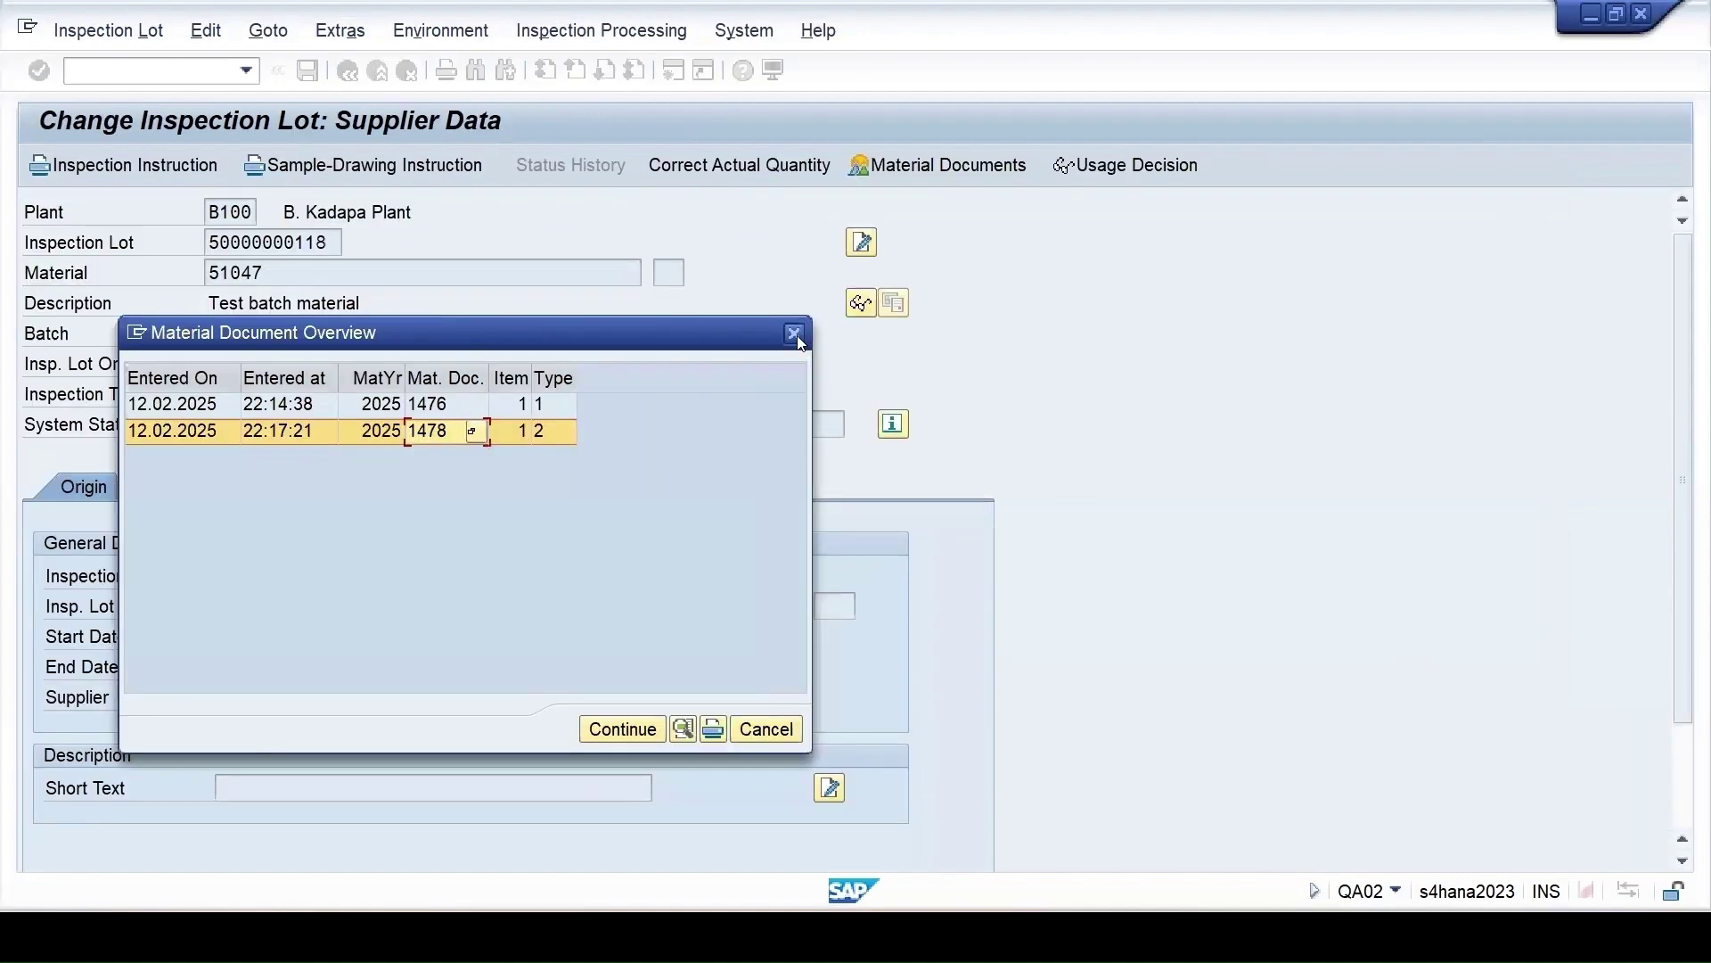
click(794, 334)
click(380, 487)
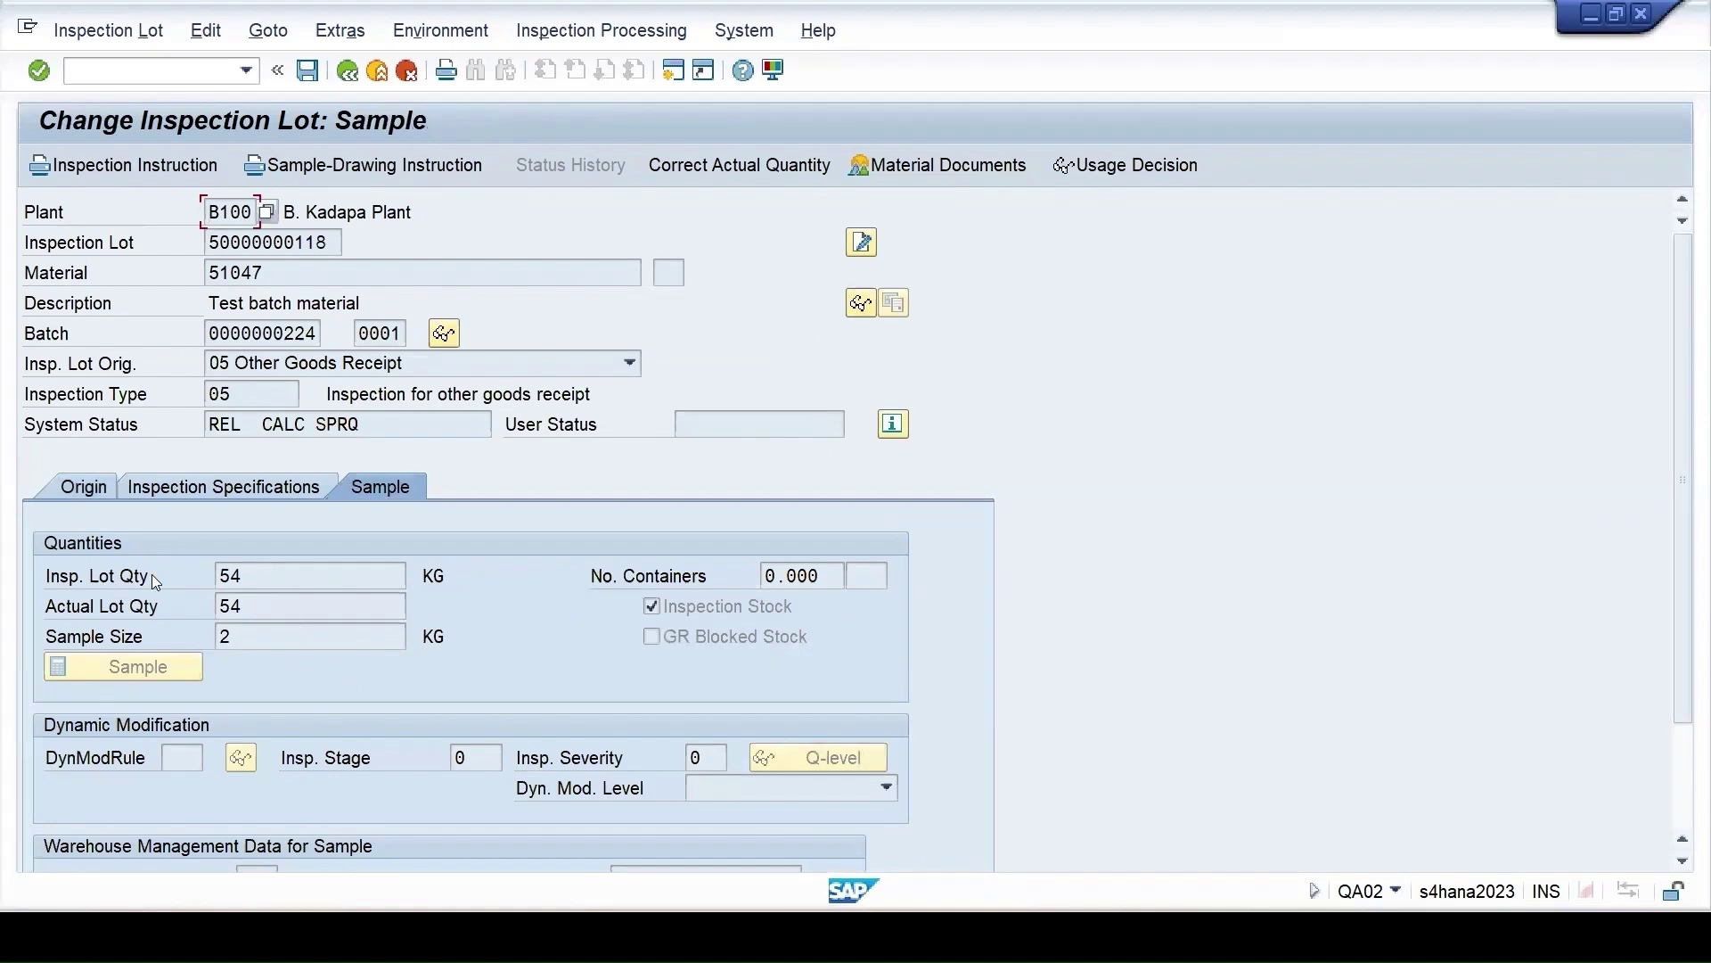
click(348, 70)
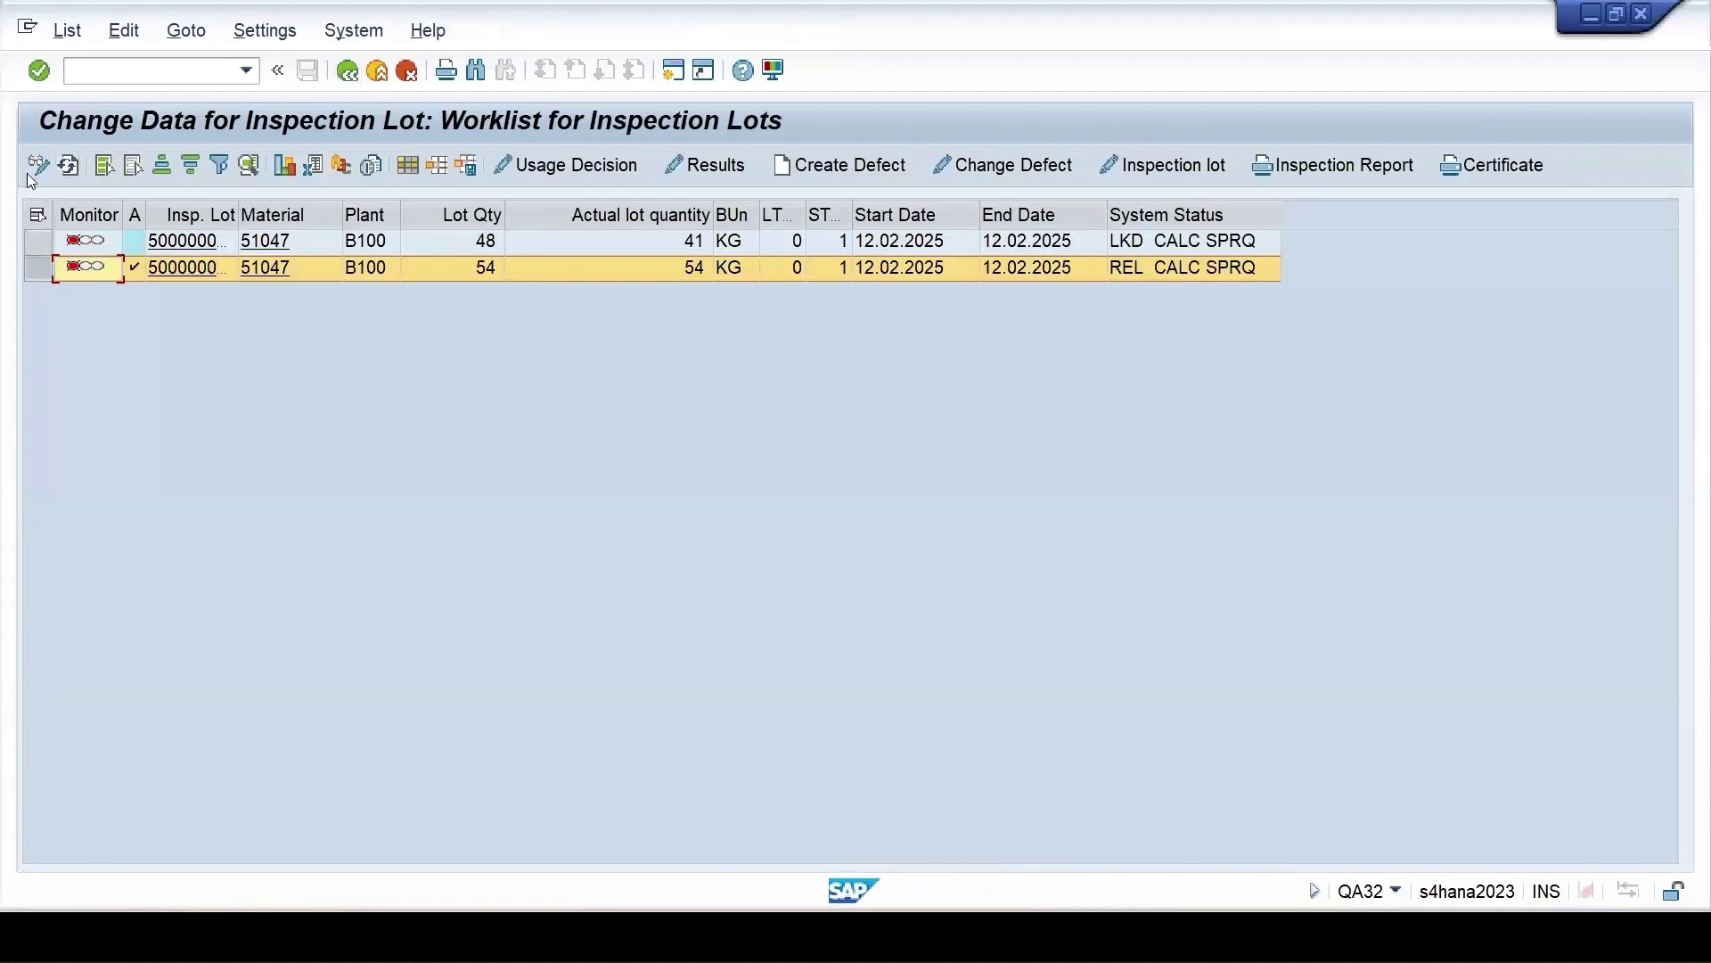
click(67, 165)
click(701, 166)
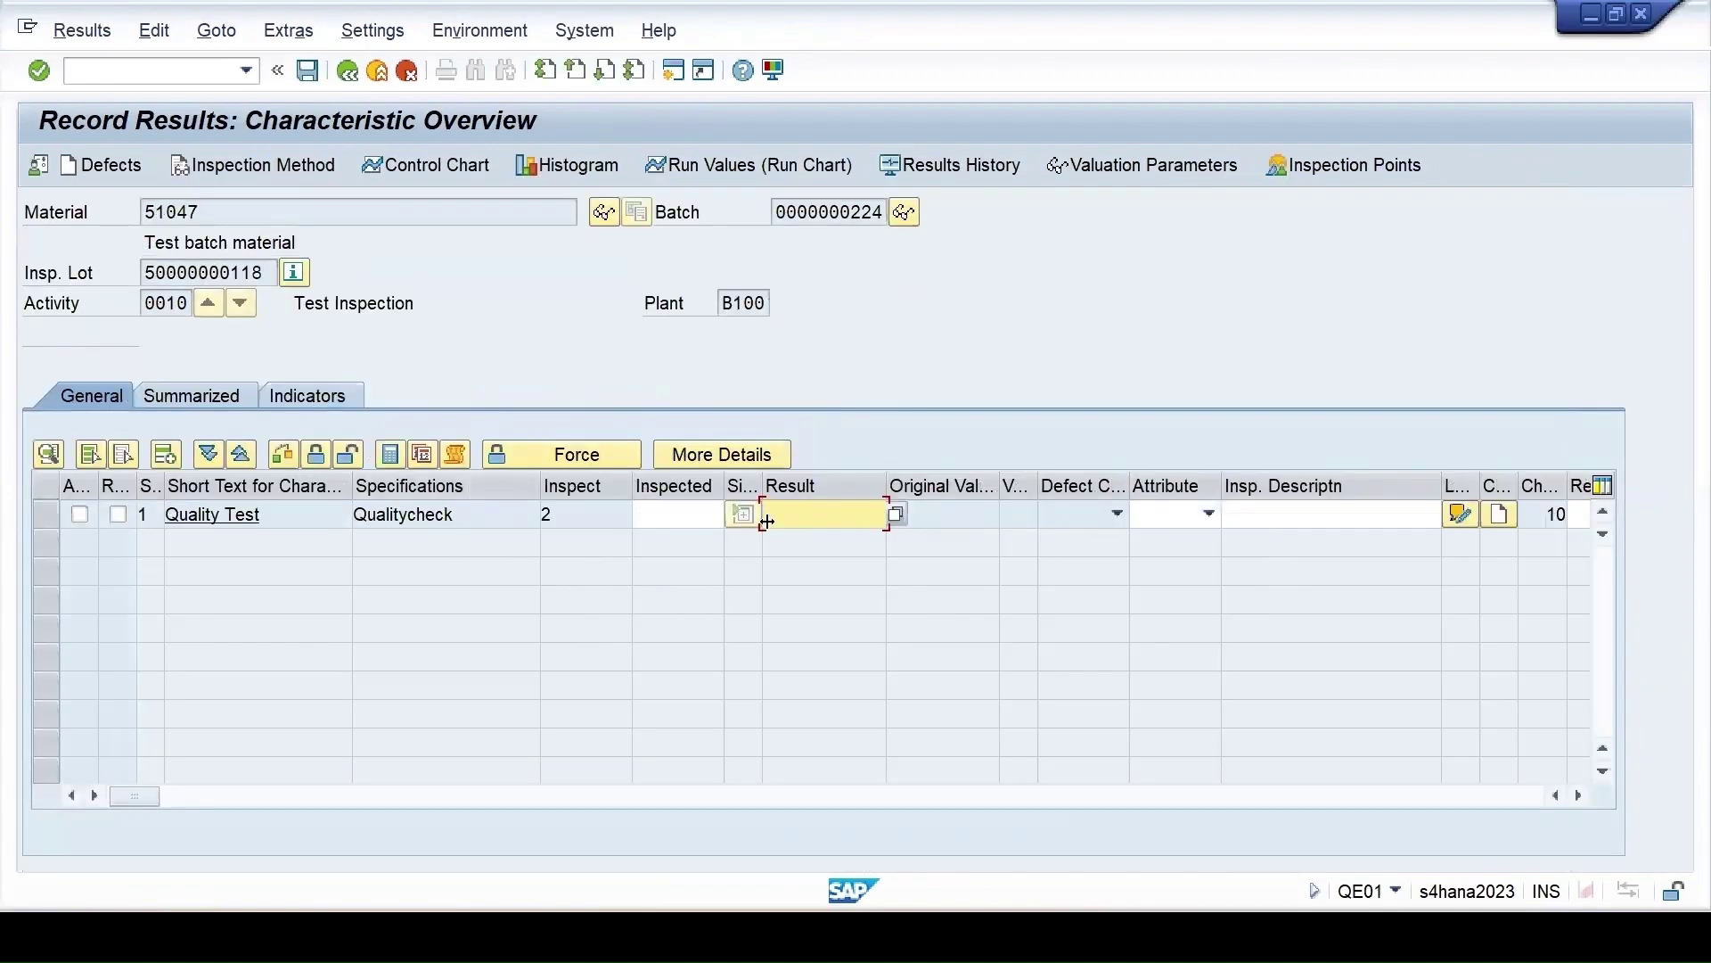
click(898, 513)
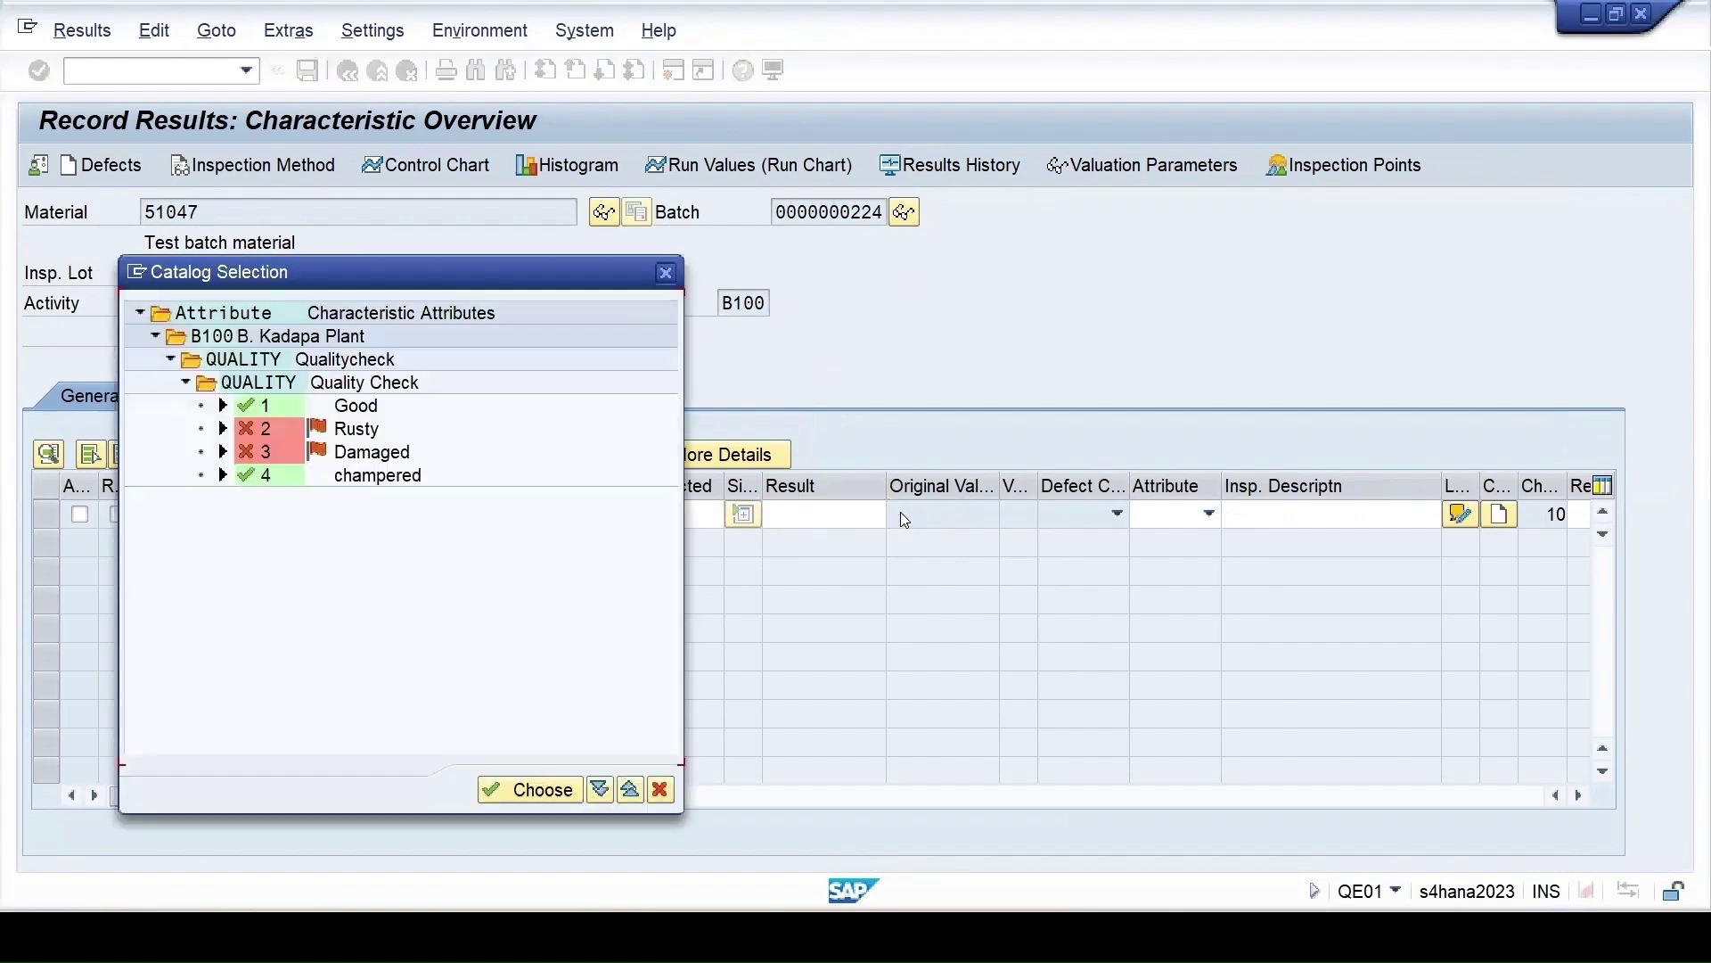
double_click(378, 410)
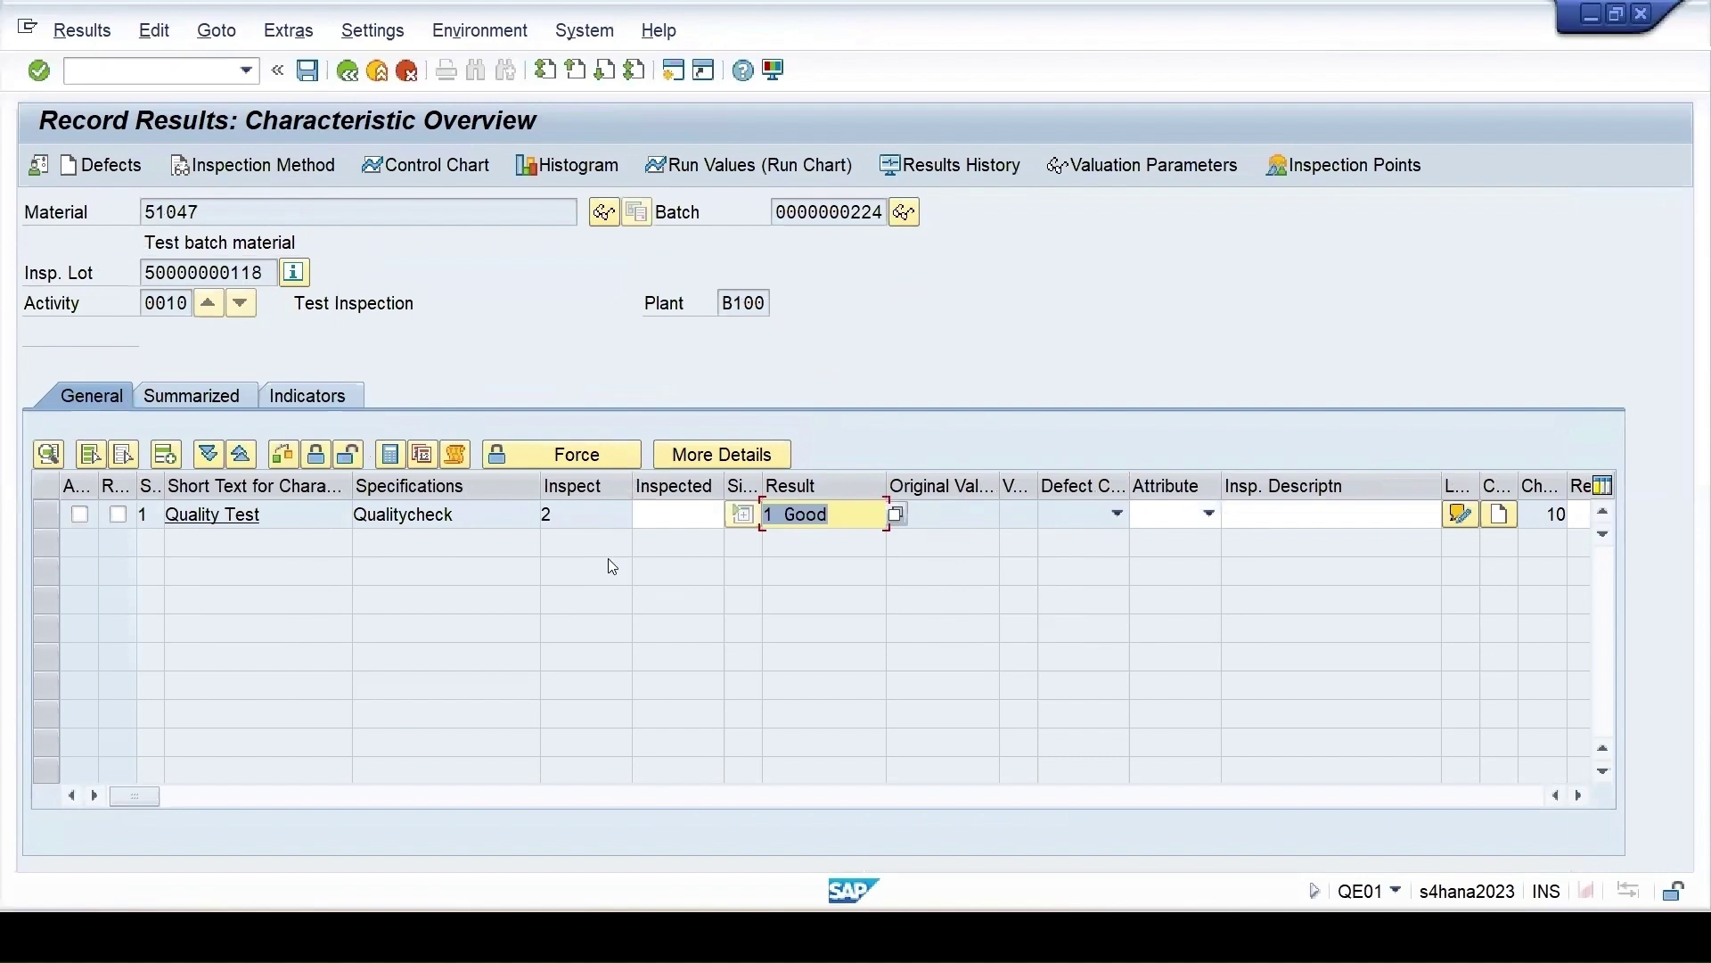
key(Return)
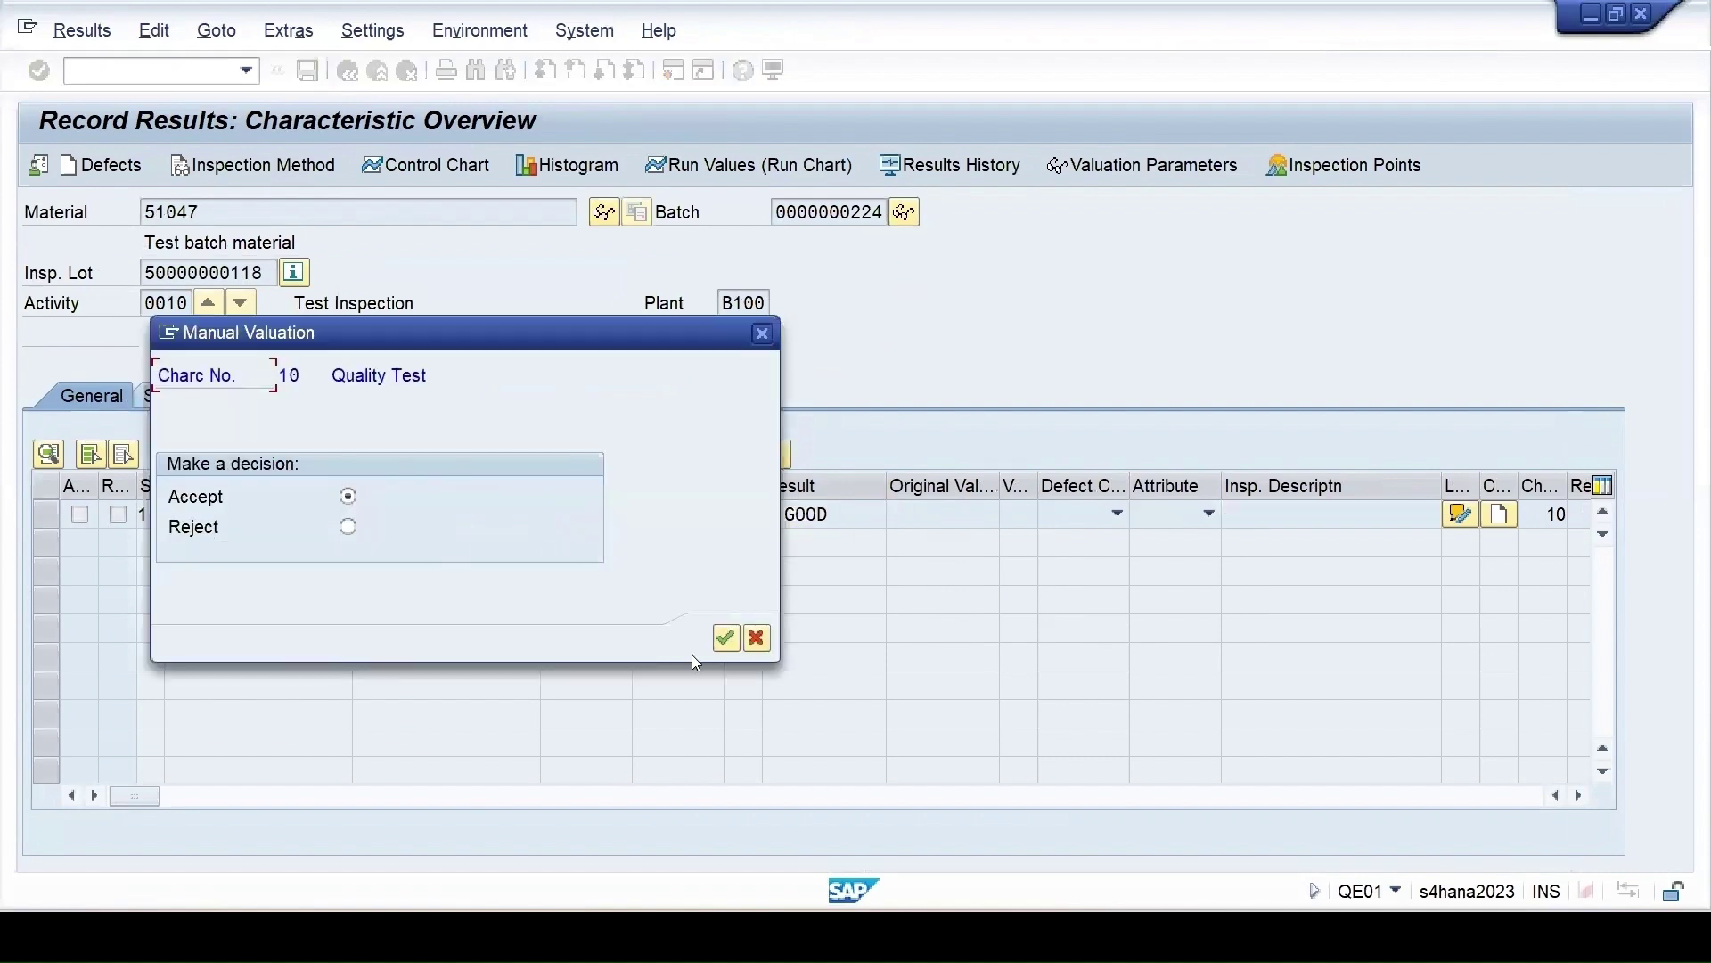
click(724, 637)
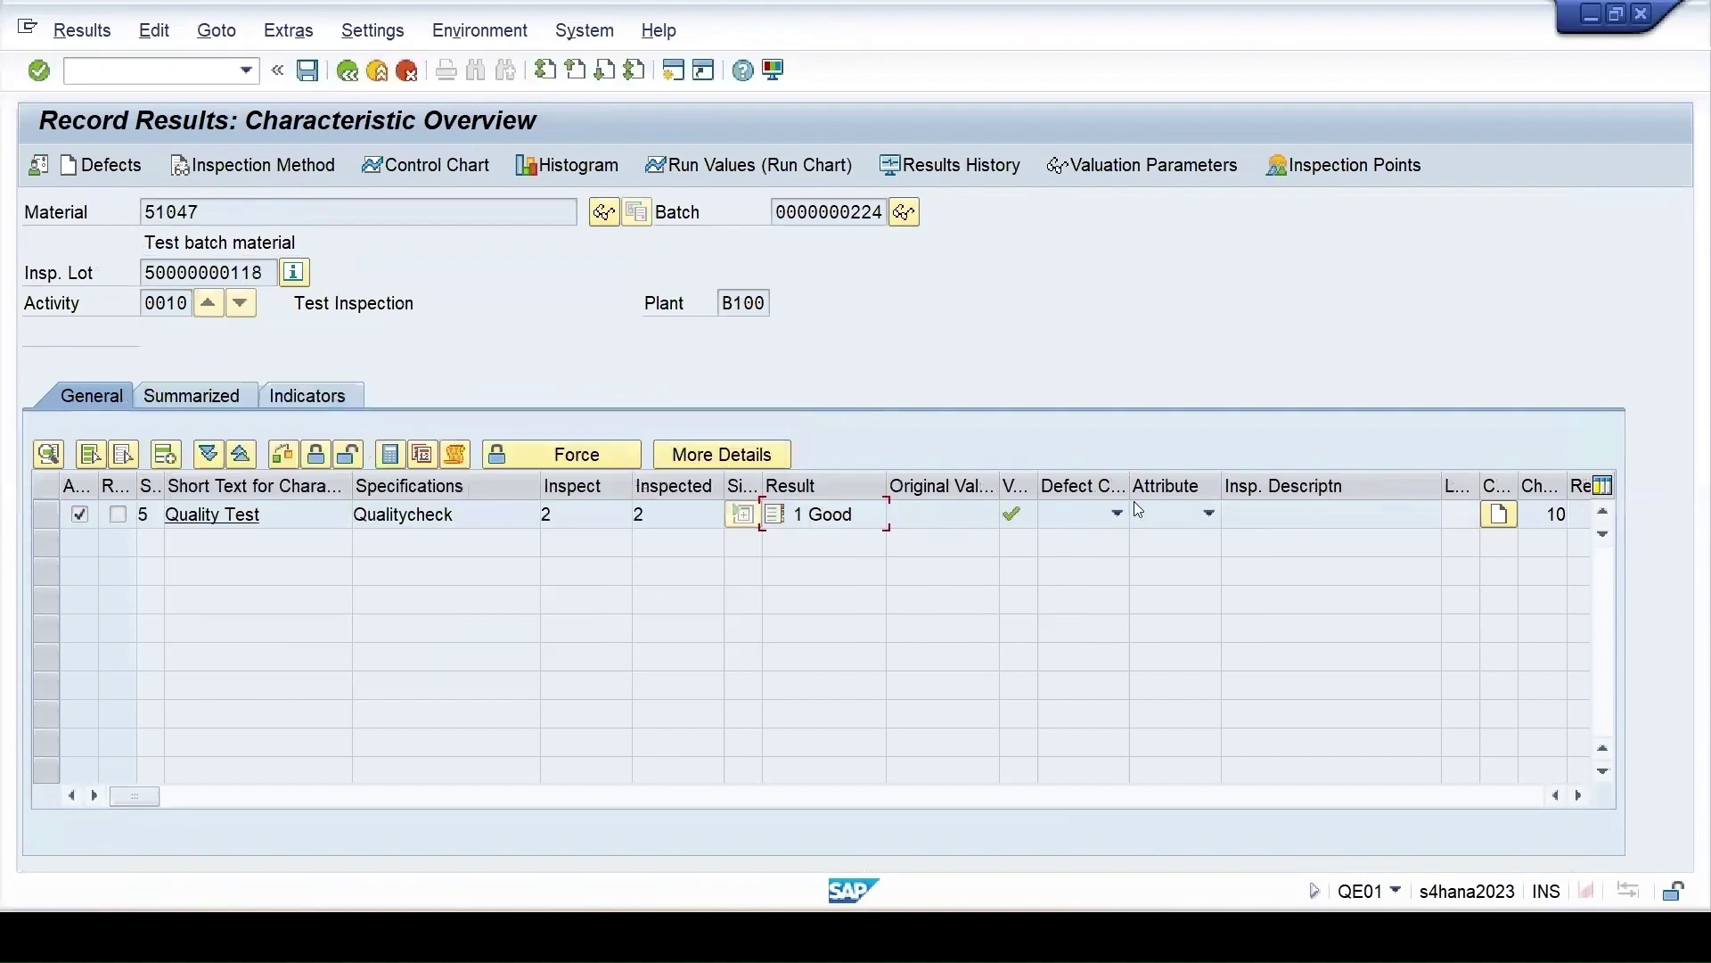
click(312, 71)
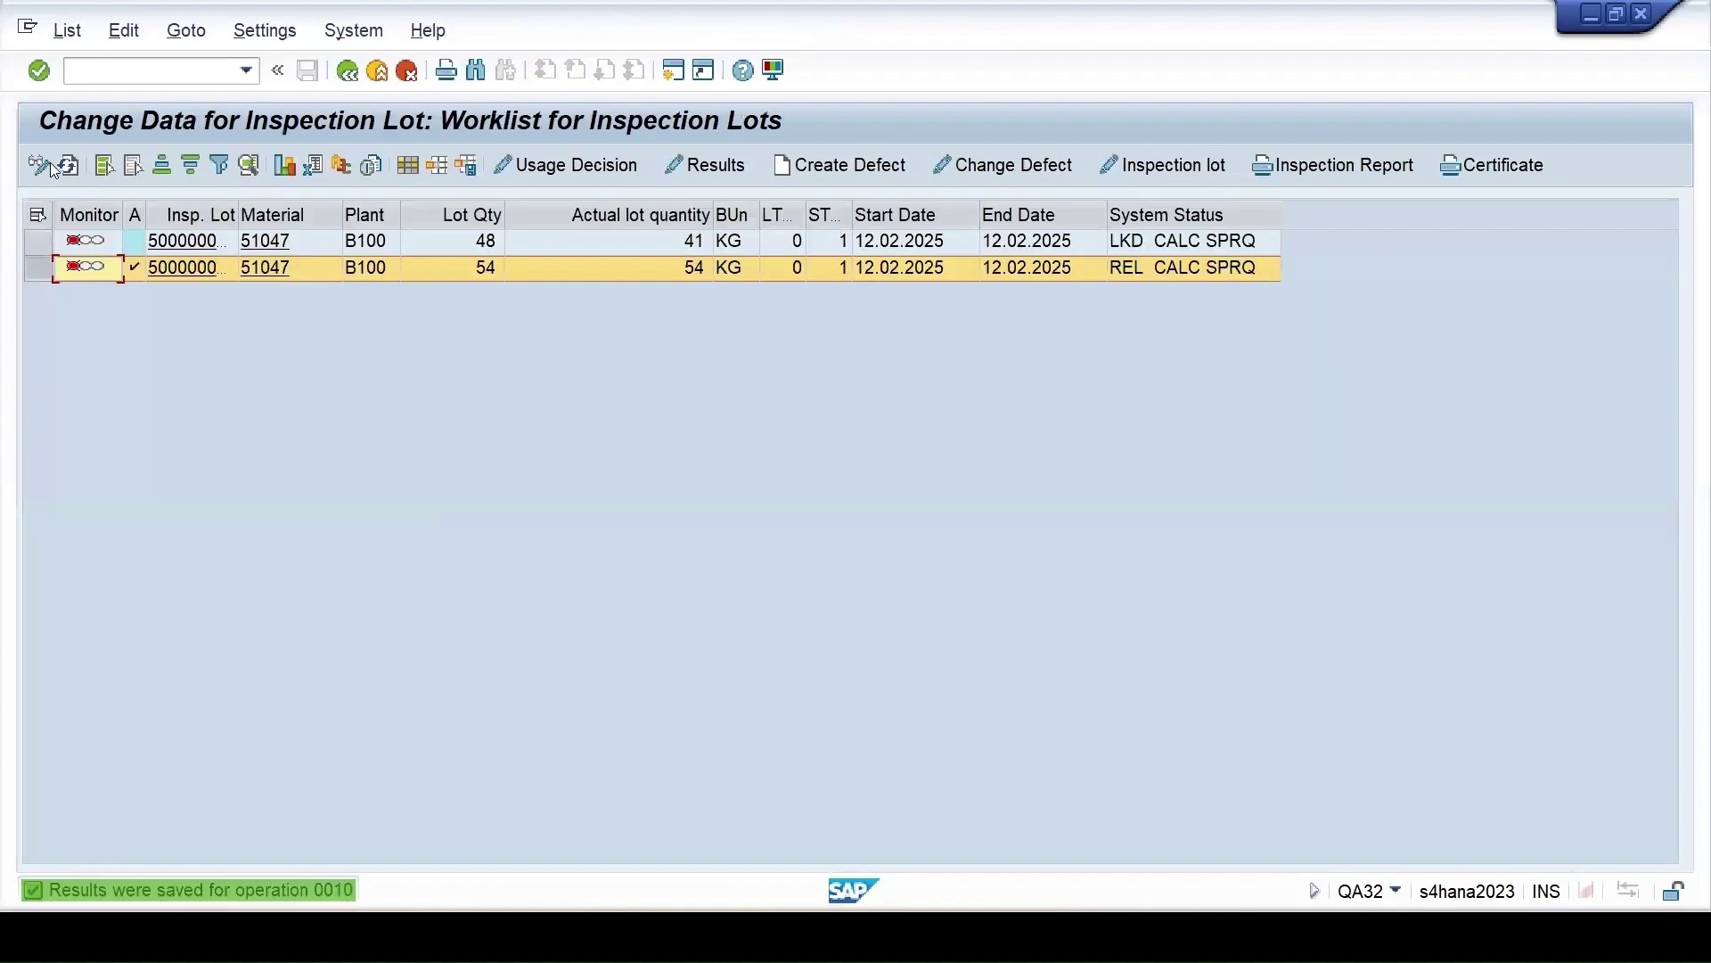
- Refresh the worklist and enter usage decision code A (Accept) from code group 01 for the 54 KG lot
click(70, 166)
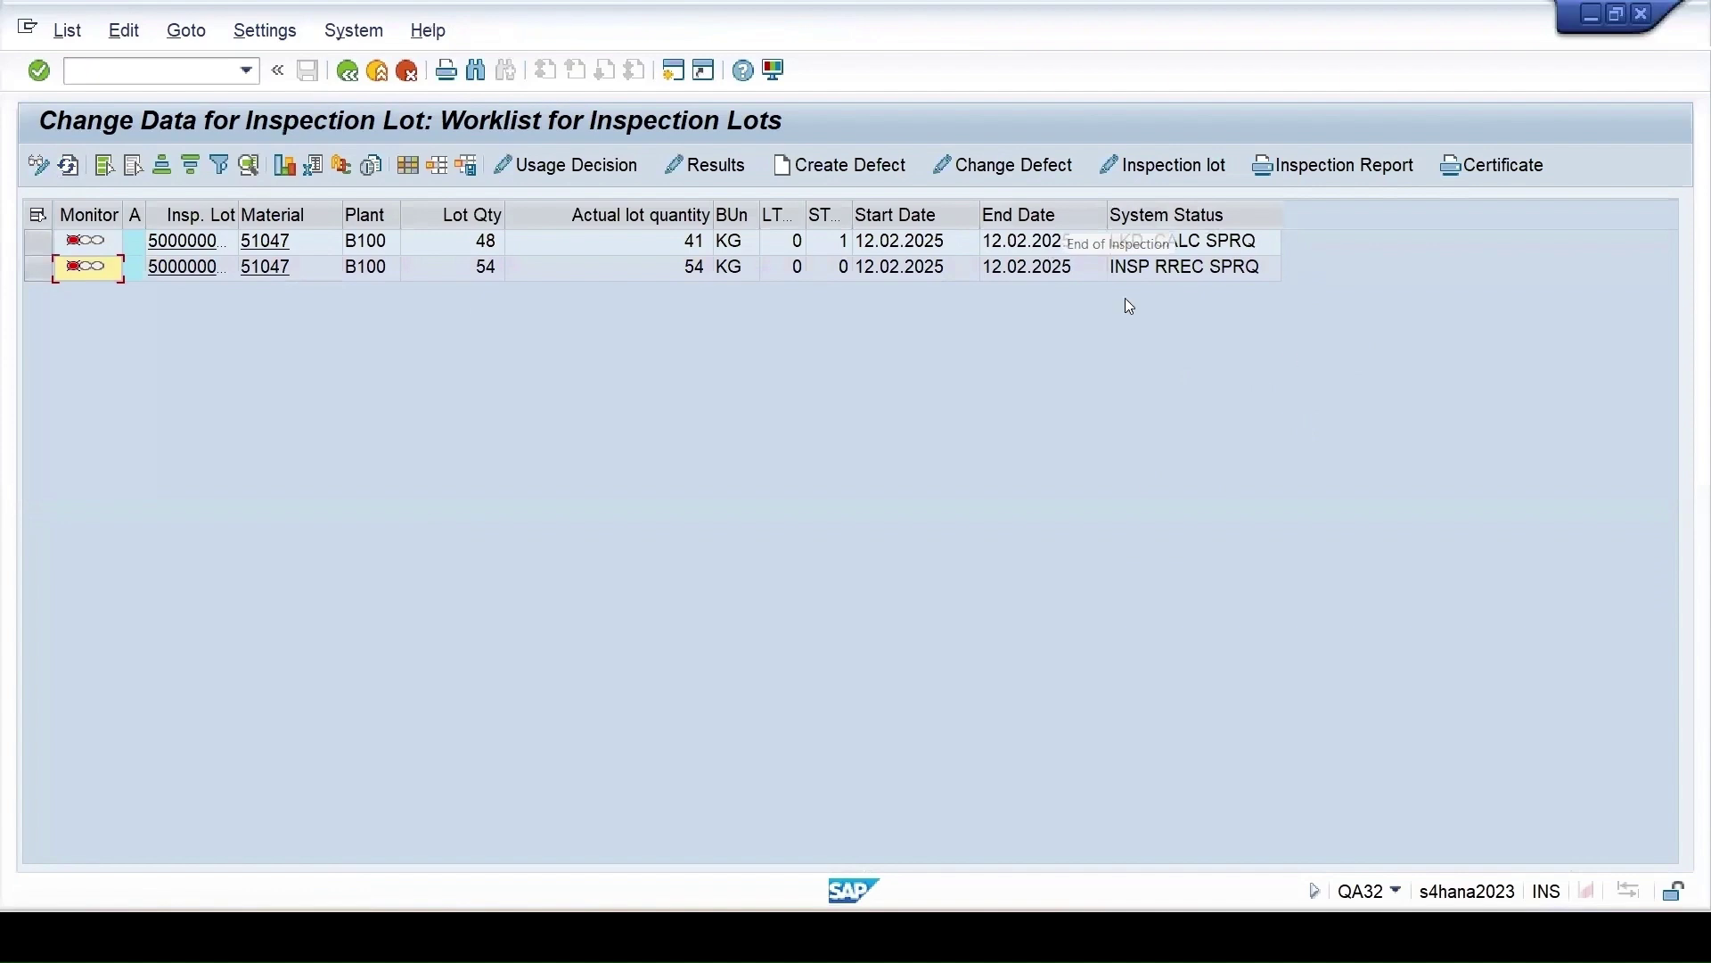
click(37, 268)
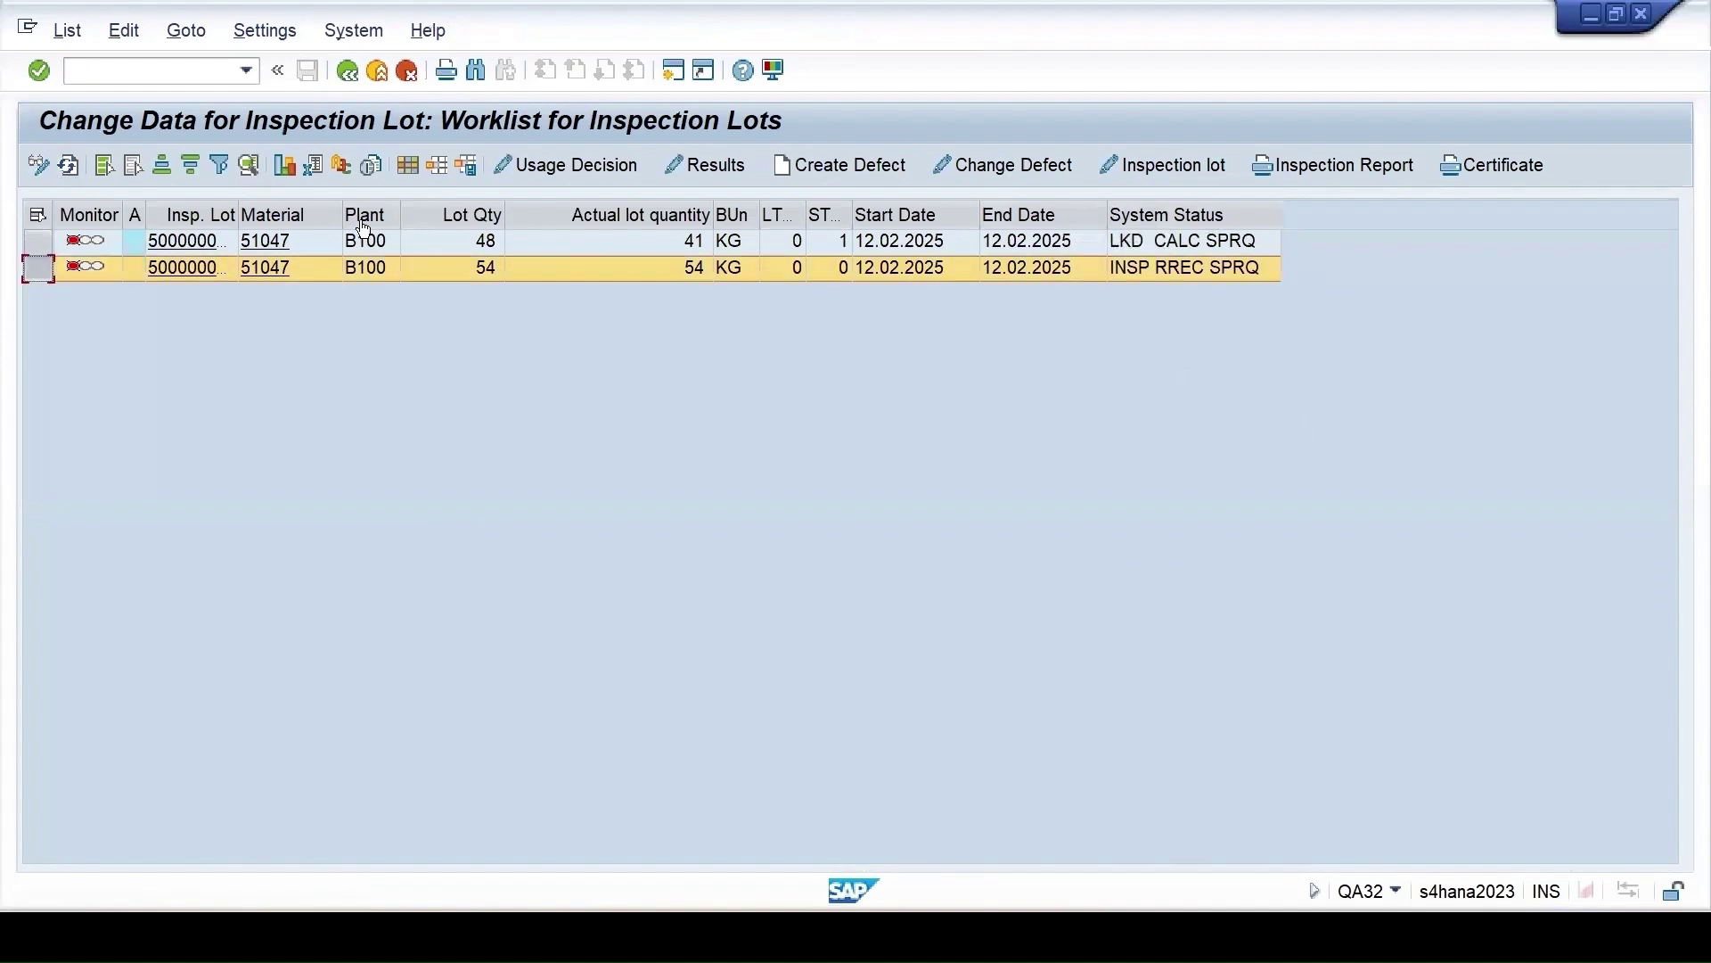
click(534, 169)
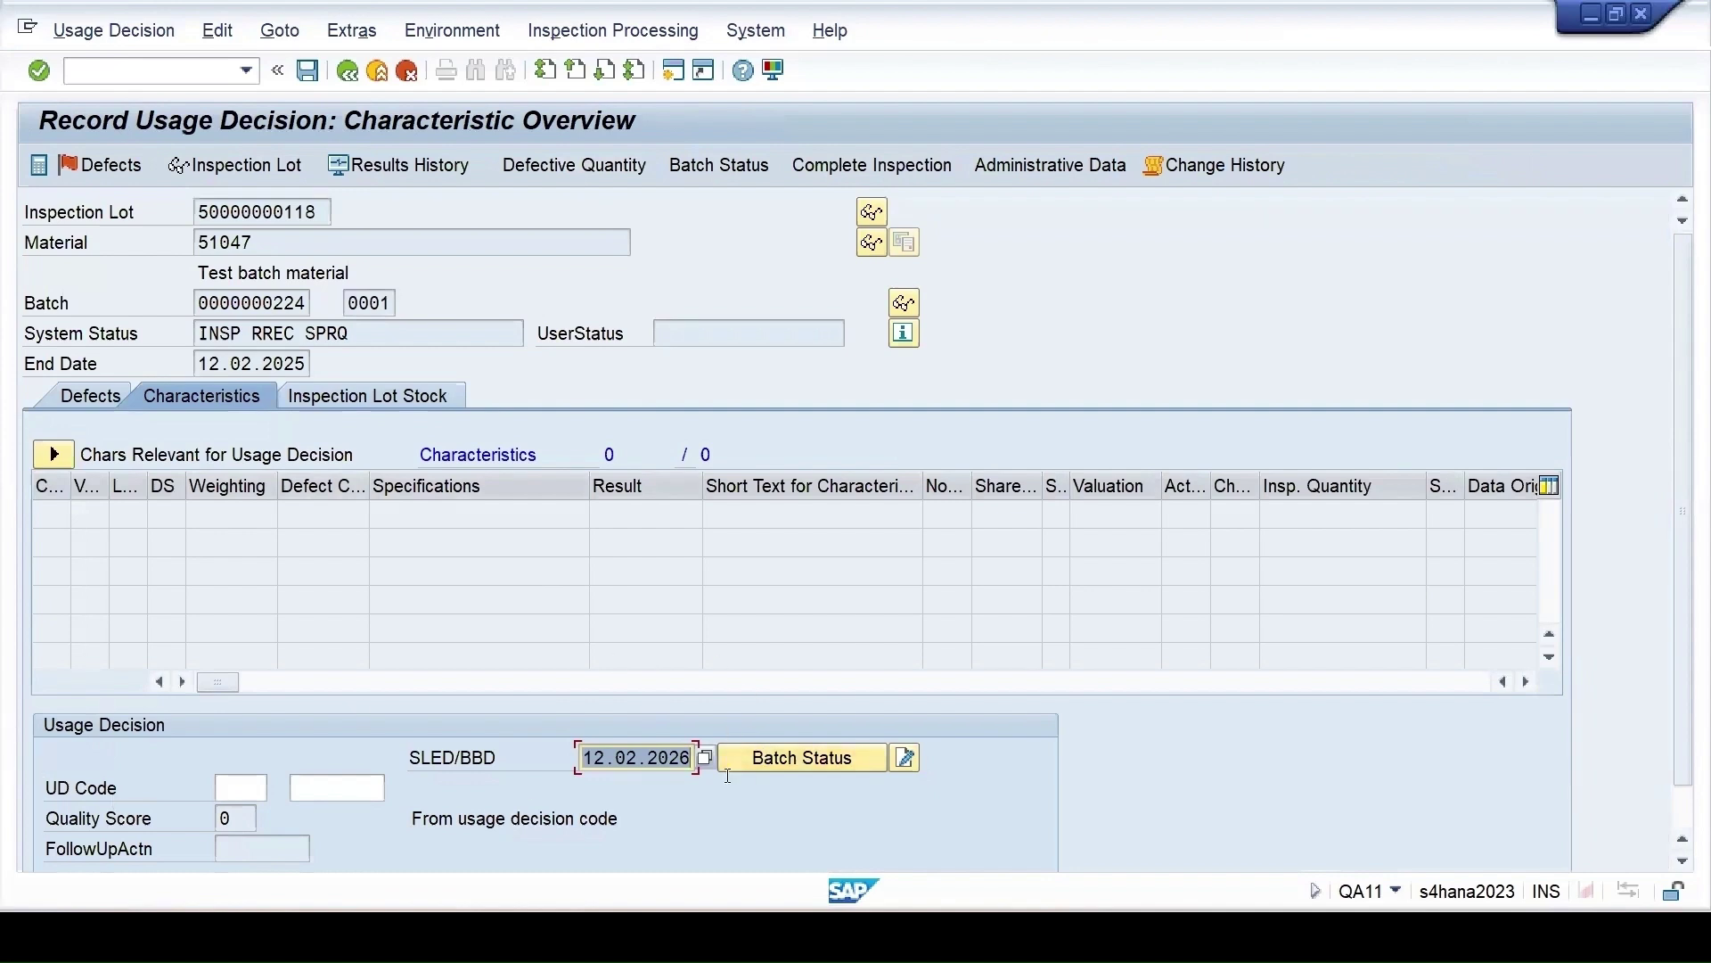
click(234, 793)
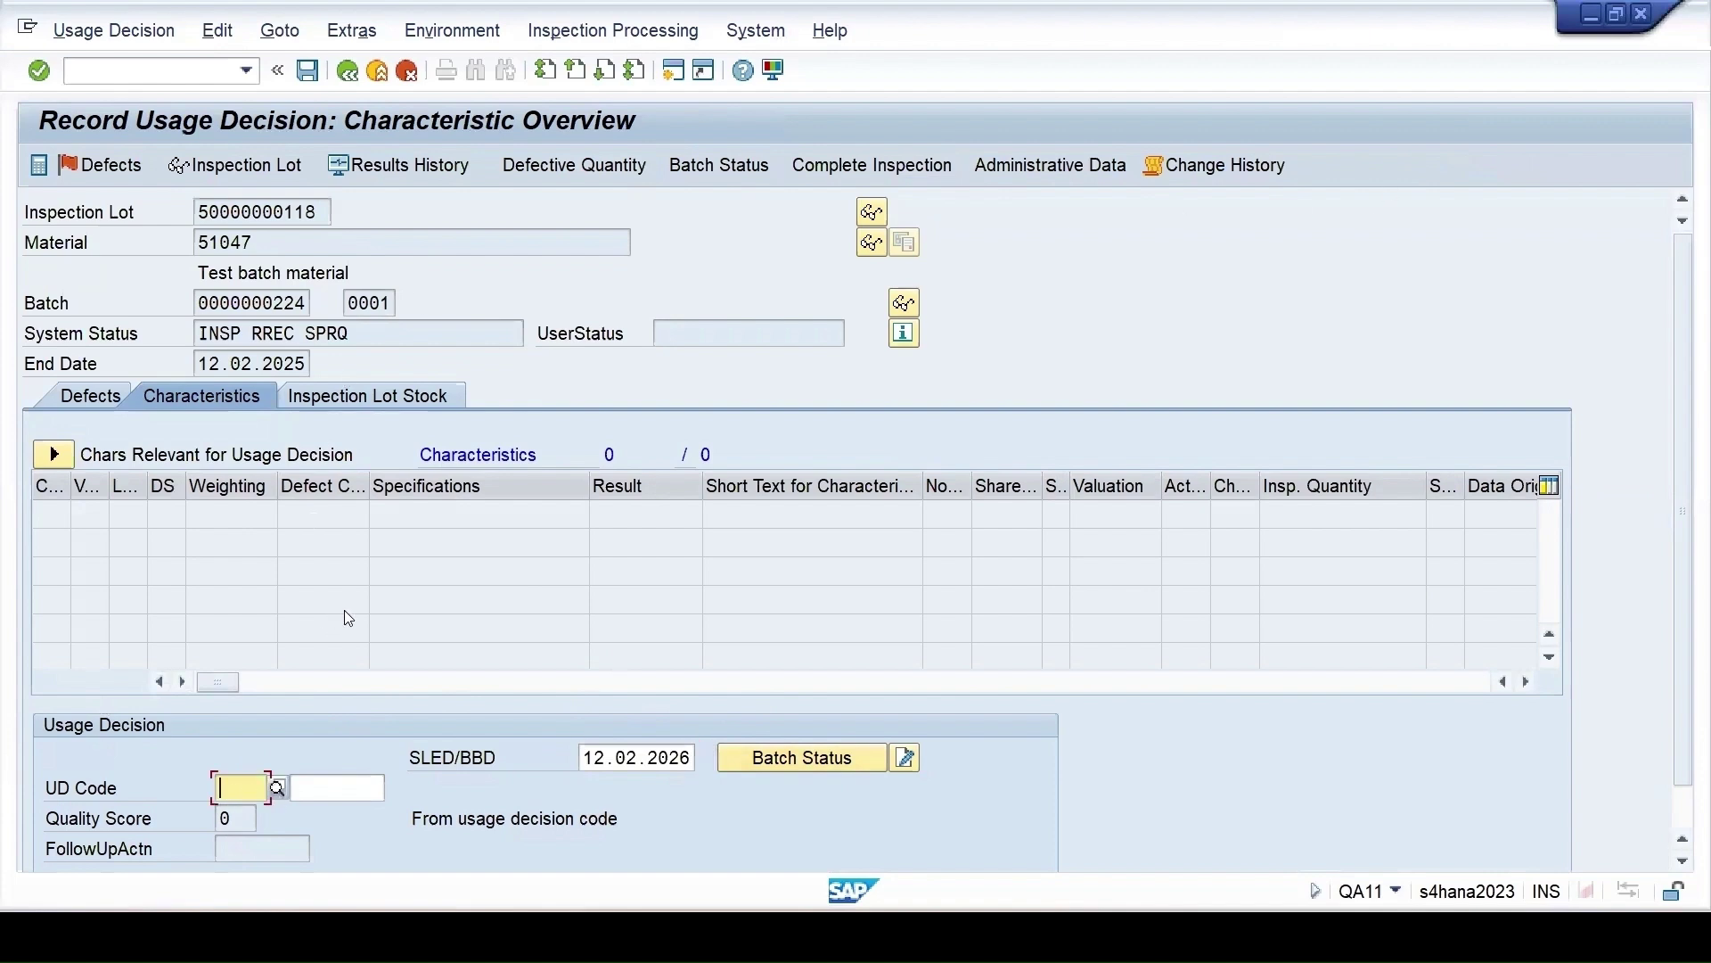
click(278, 788)
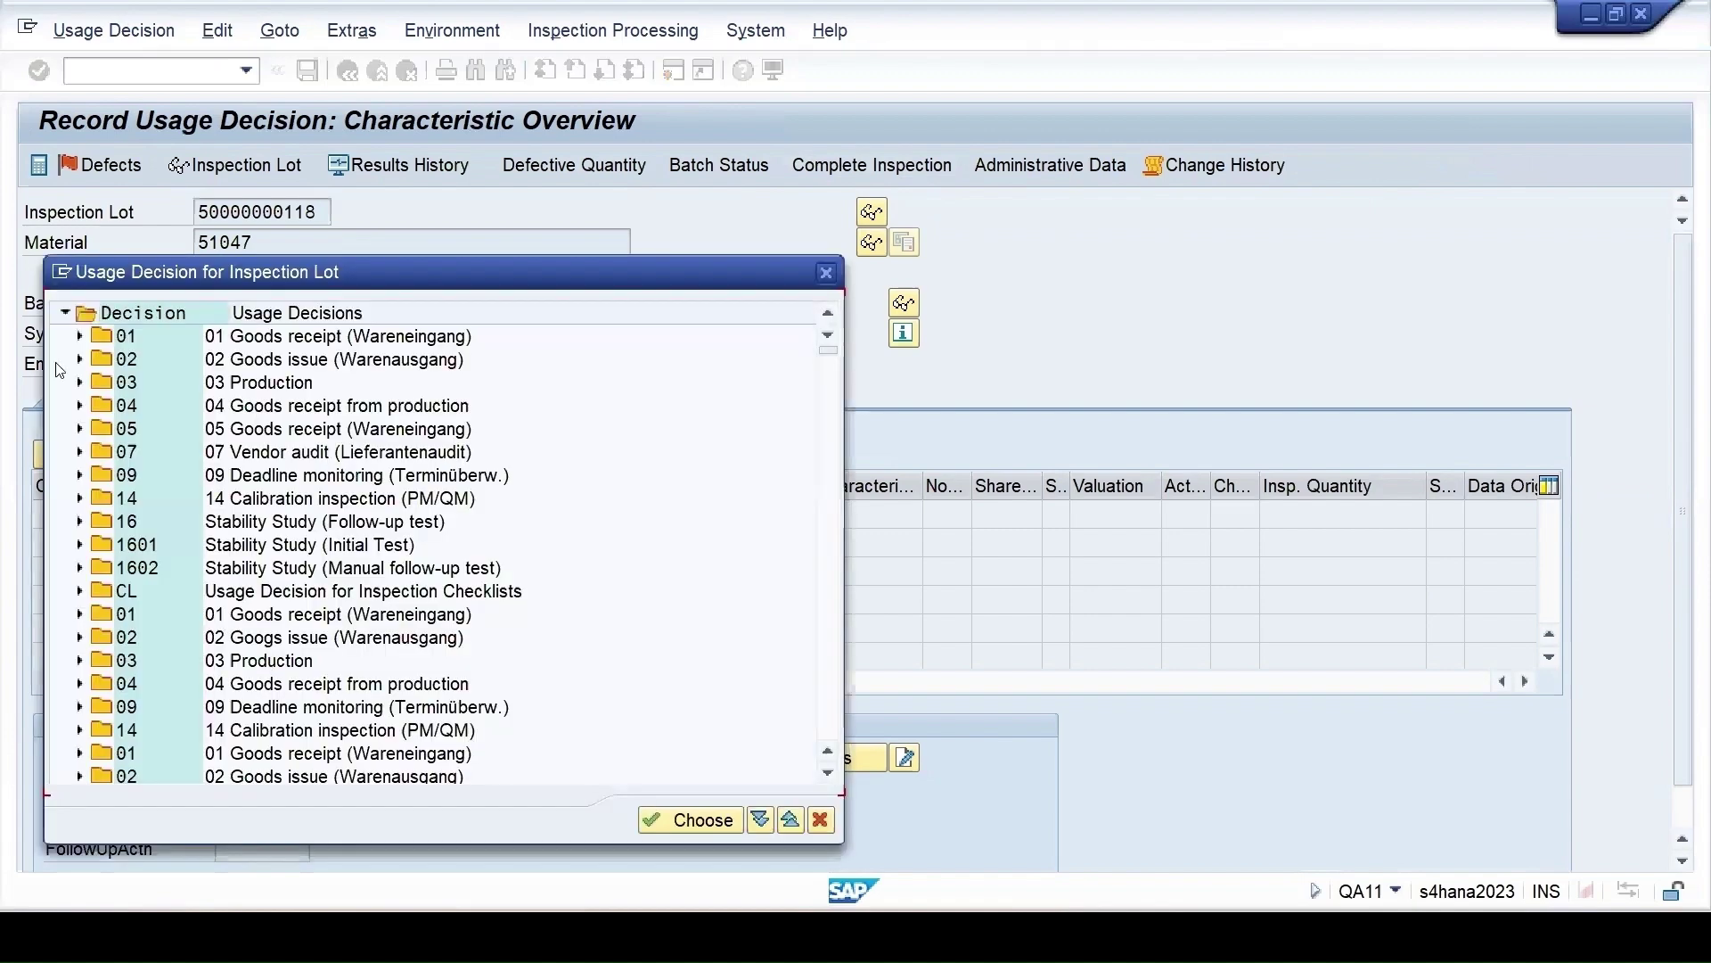
click(79, 336)
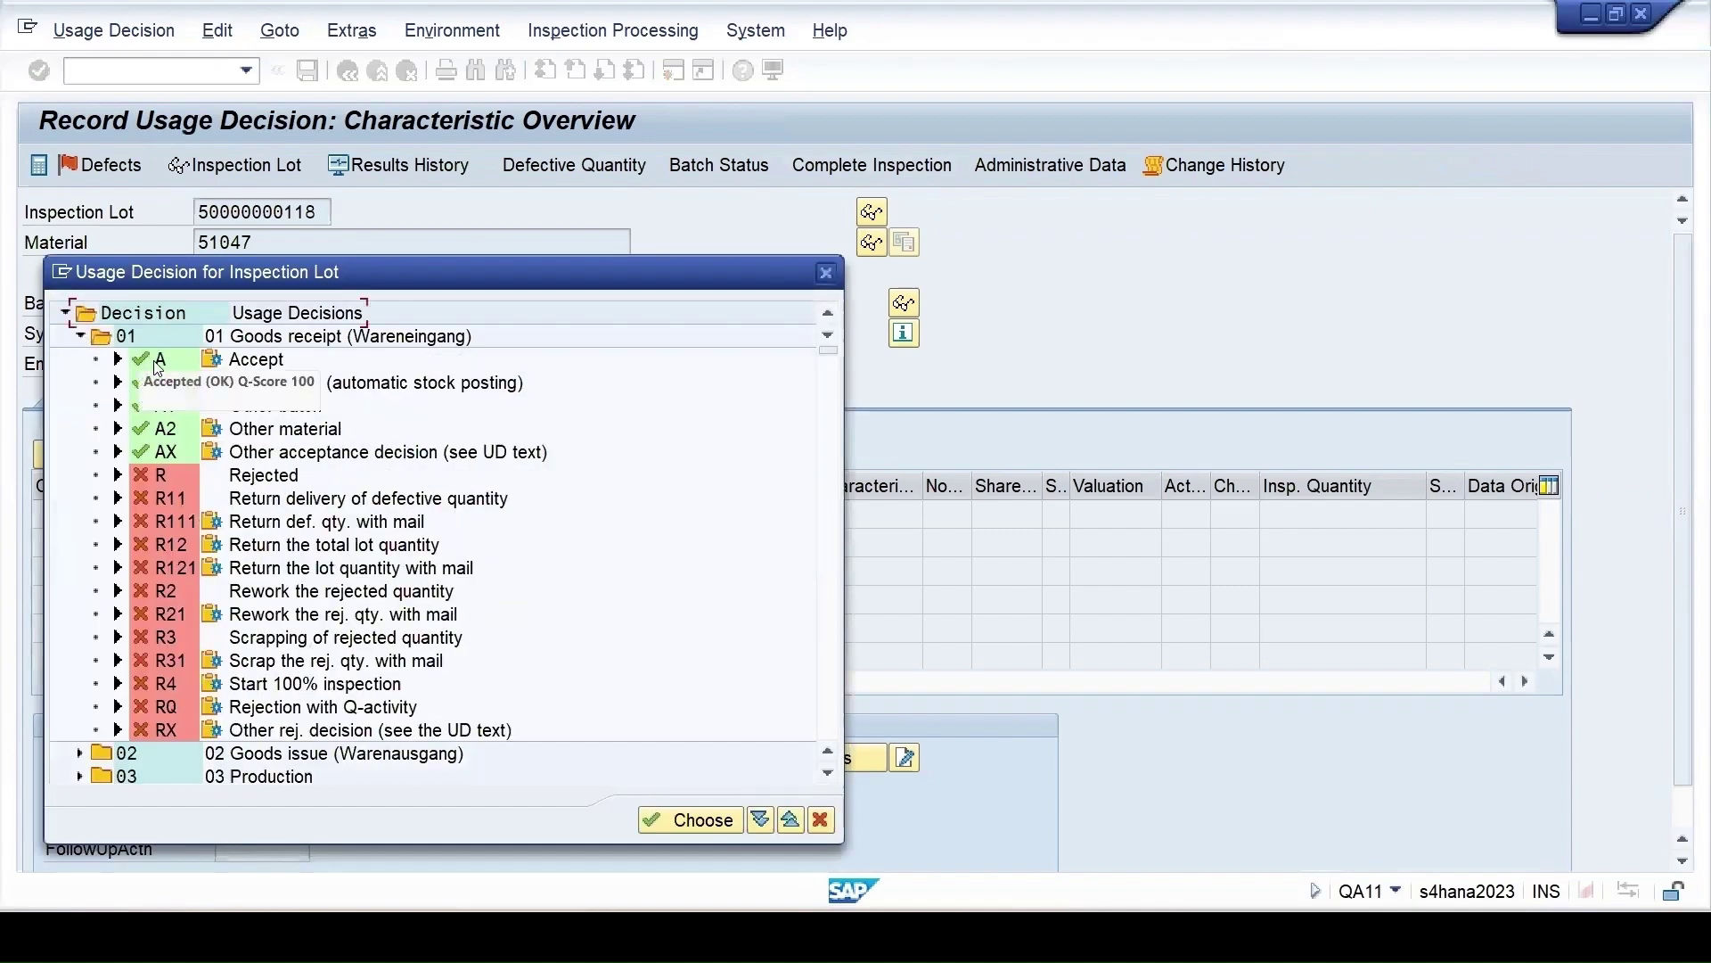
double_click(154, 360)
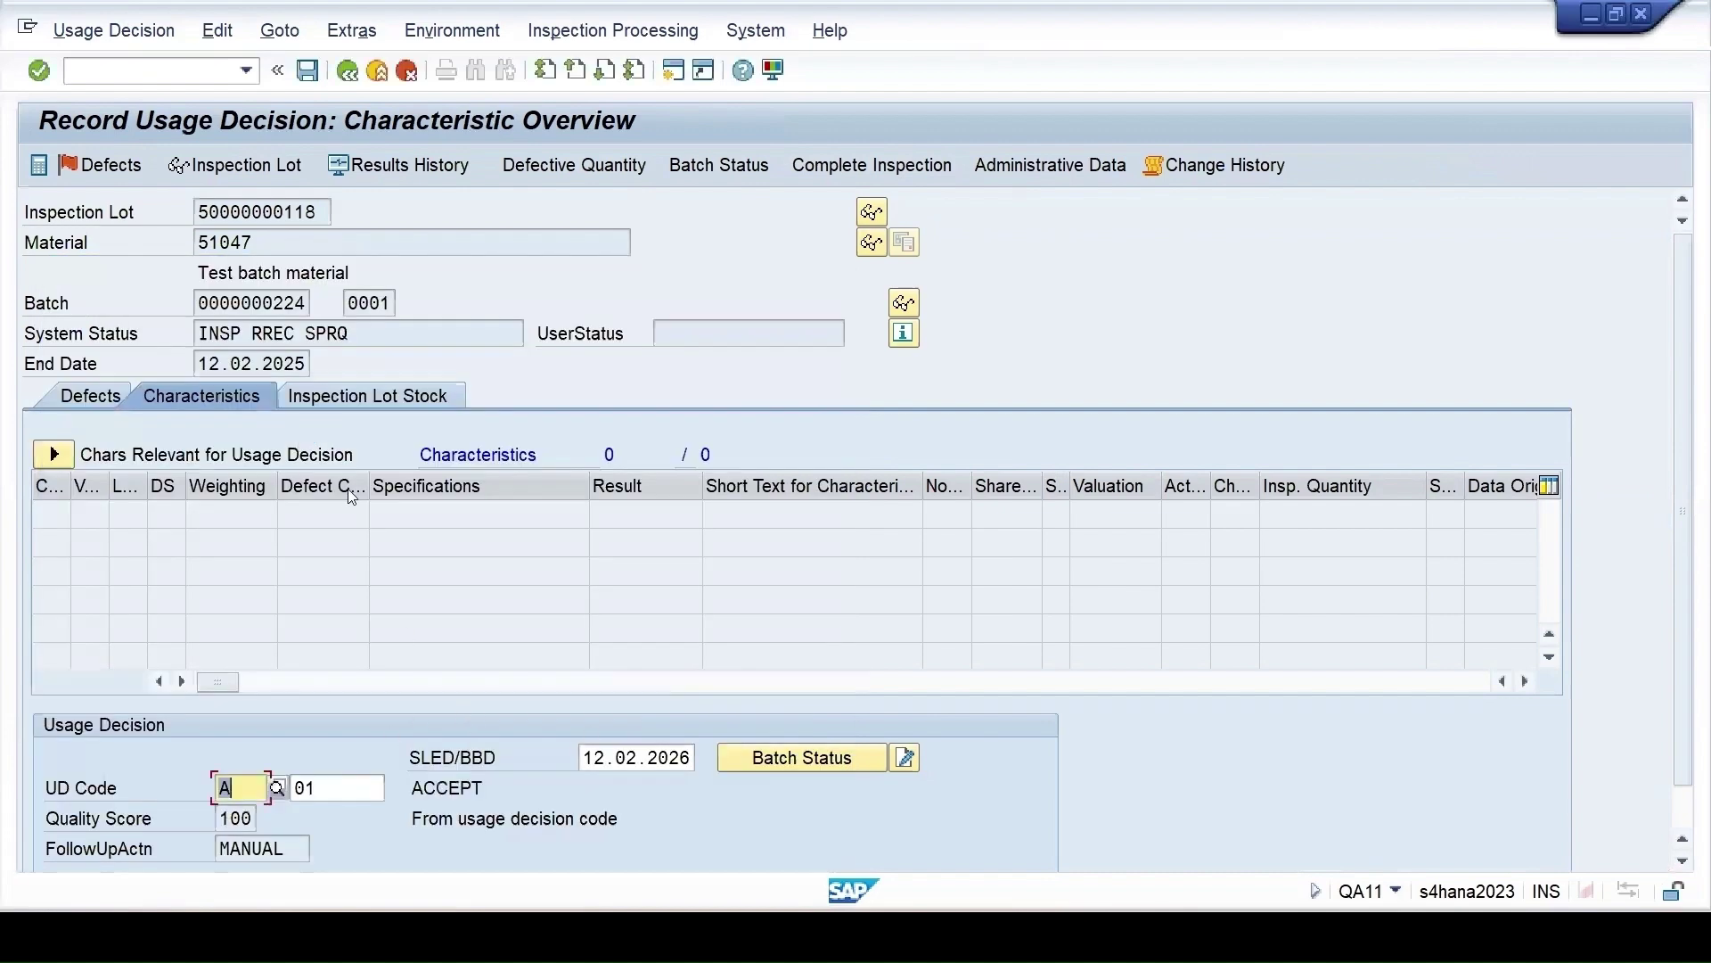
- Assign 54 KG of the lot stock to unrestricted use, check the existing material documents, and save the usage decision
click(364, 397)
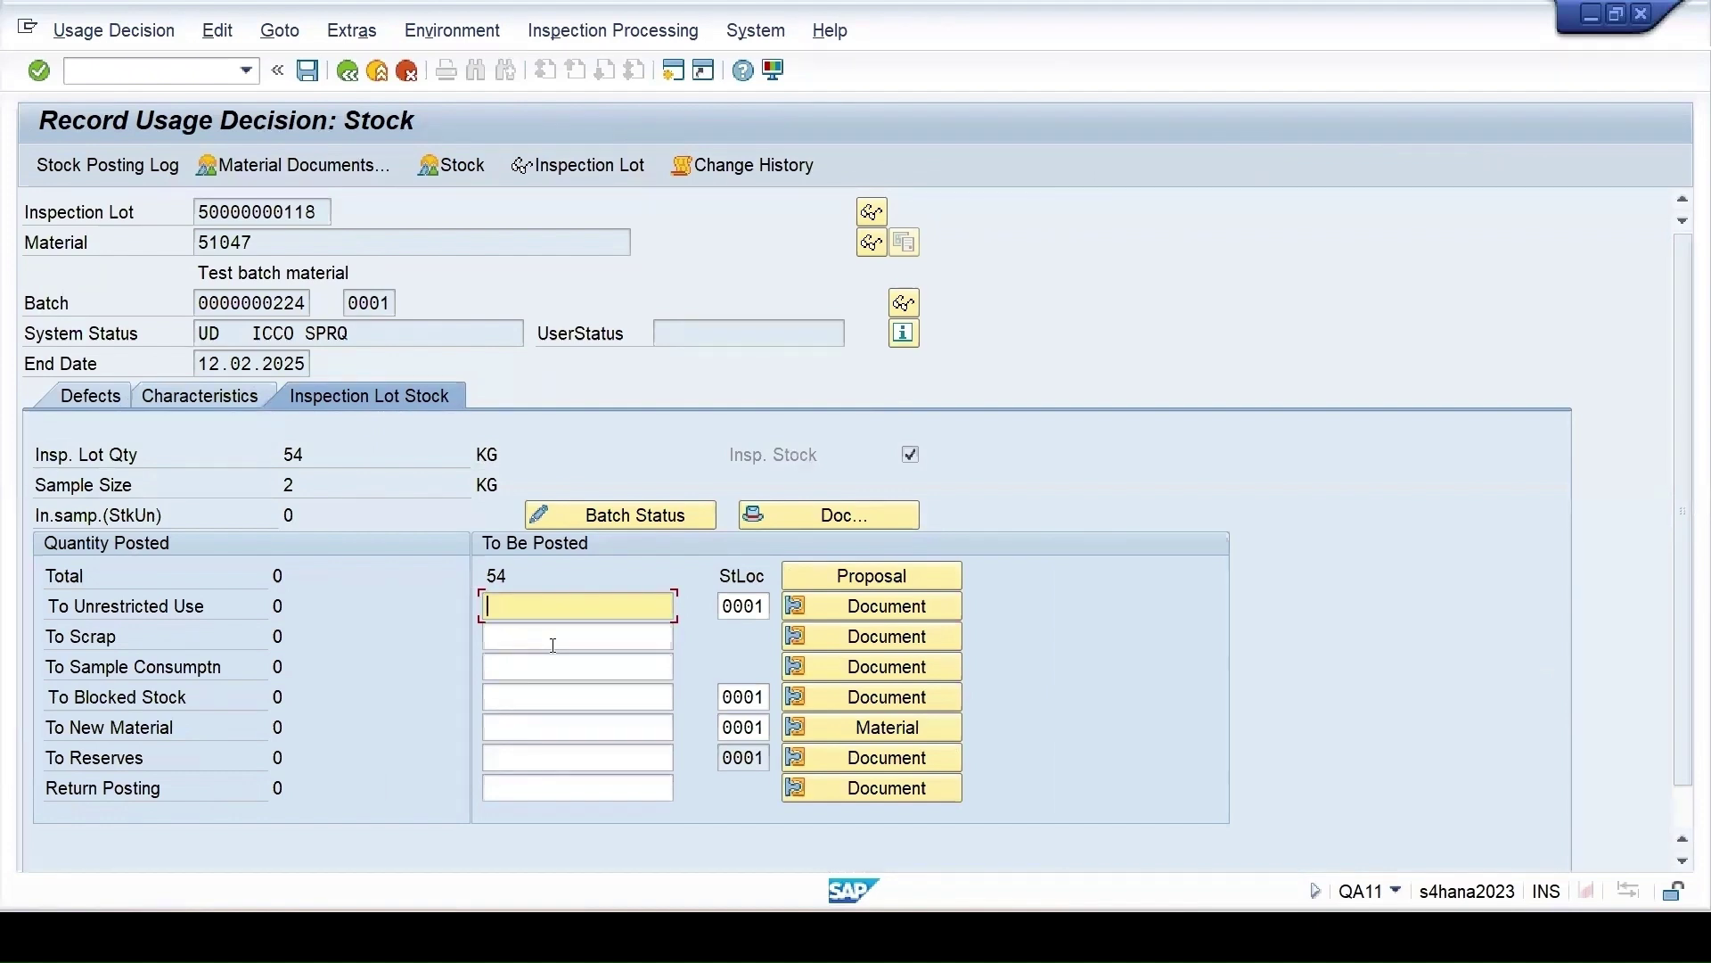
text(54)
key(Return)
click(279, 167)
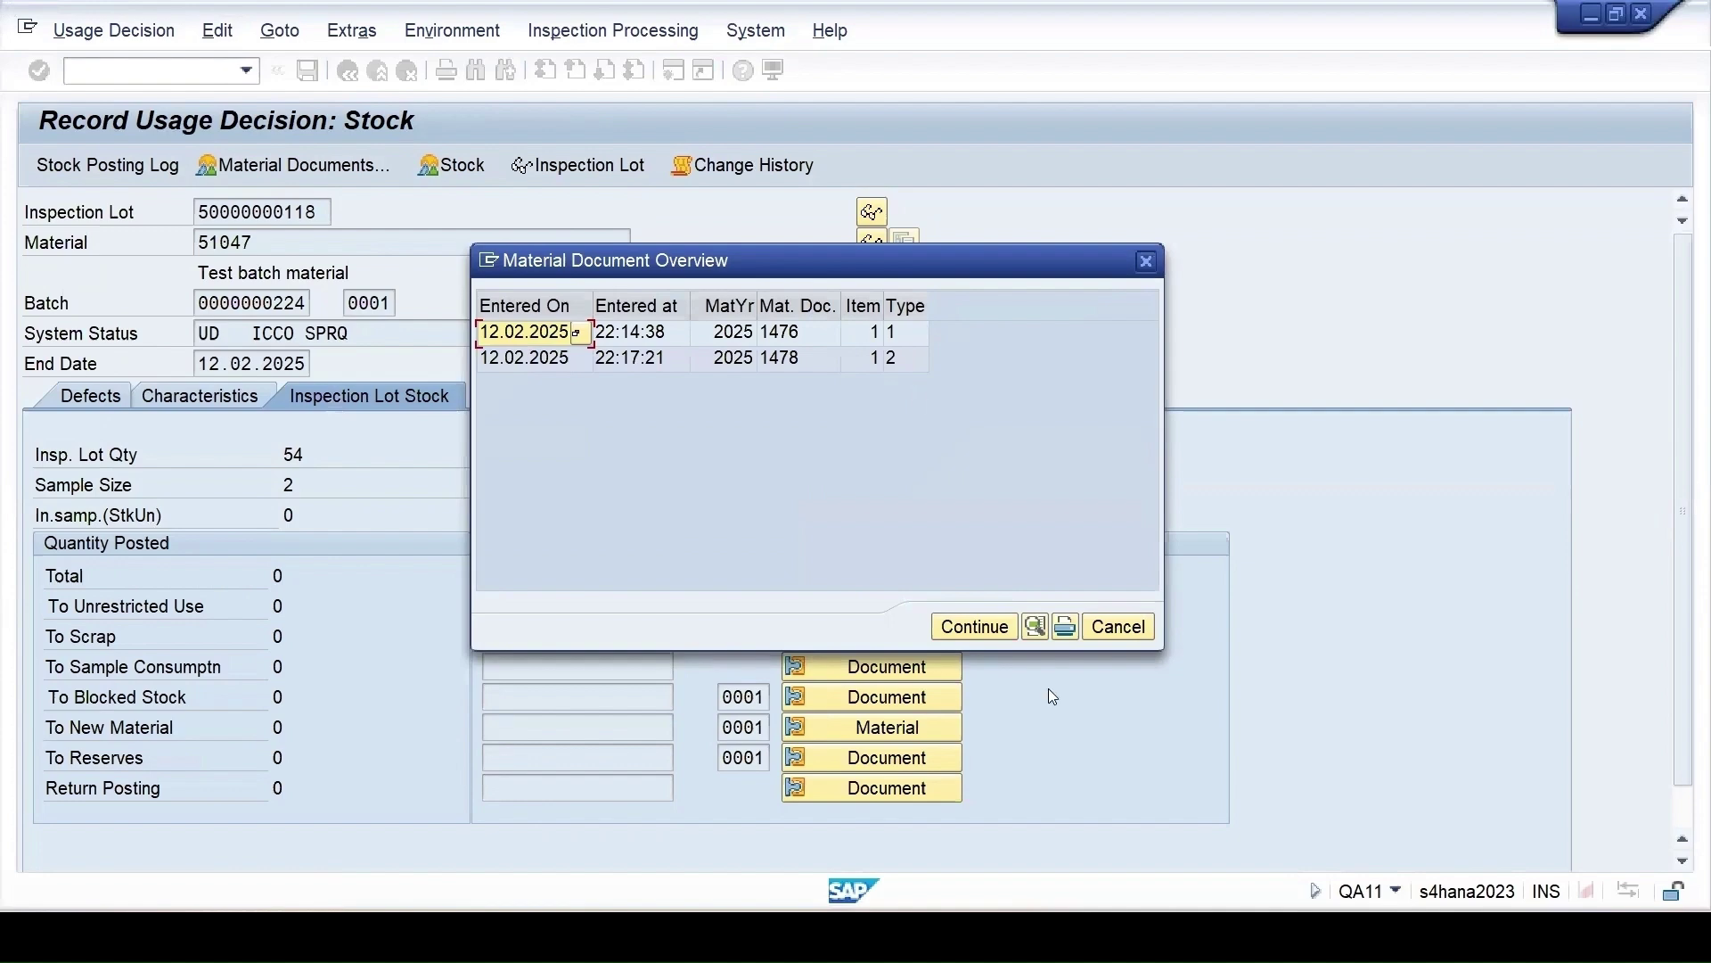
click(997, 631)
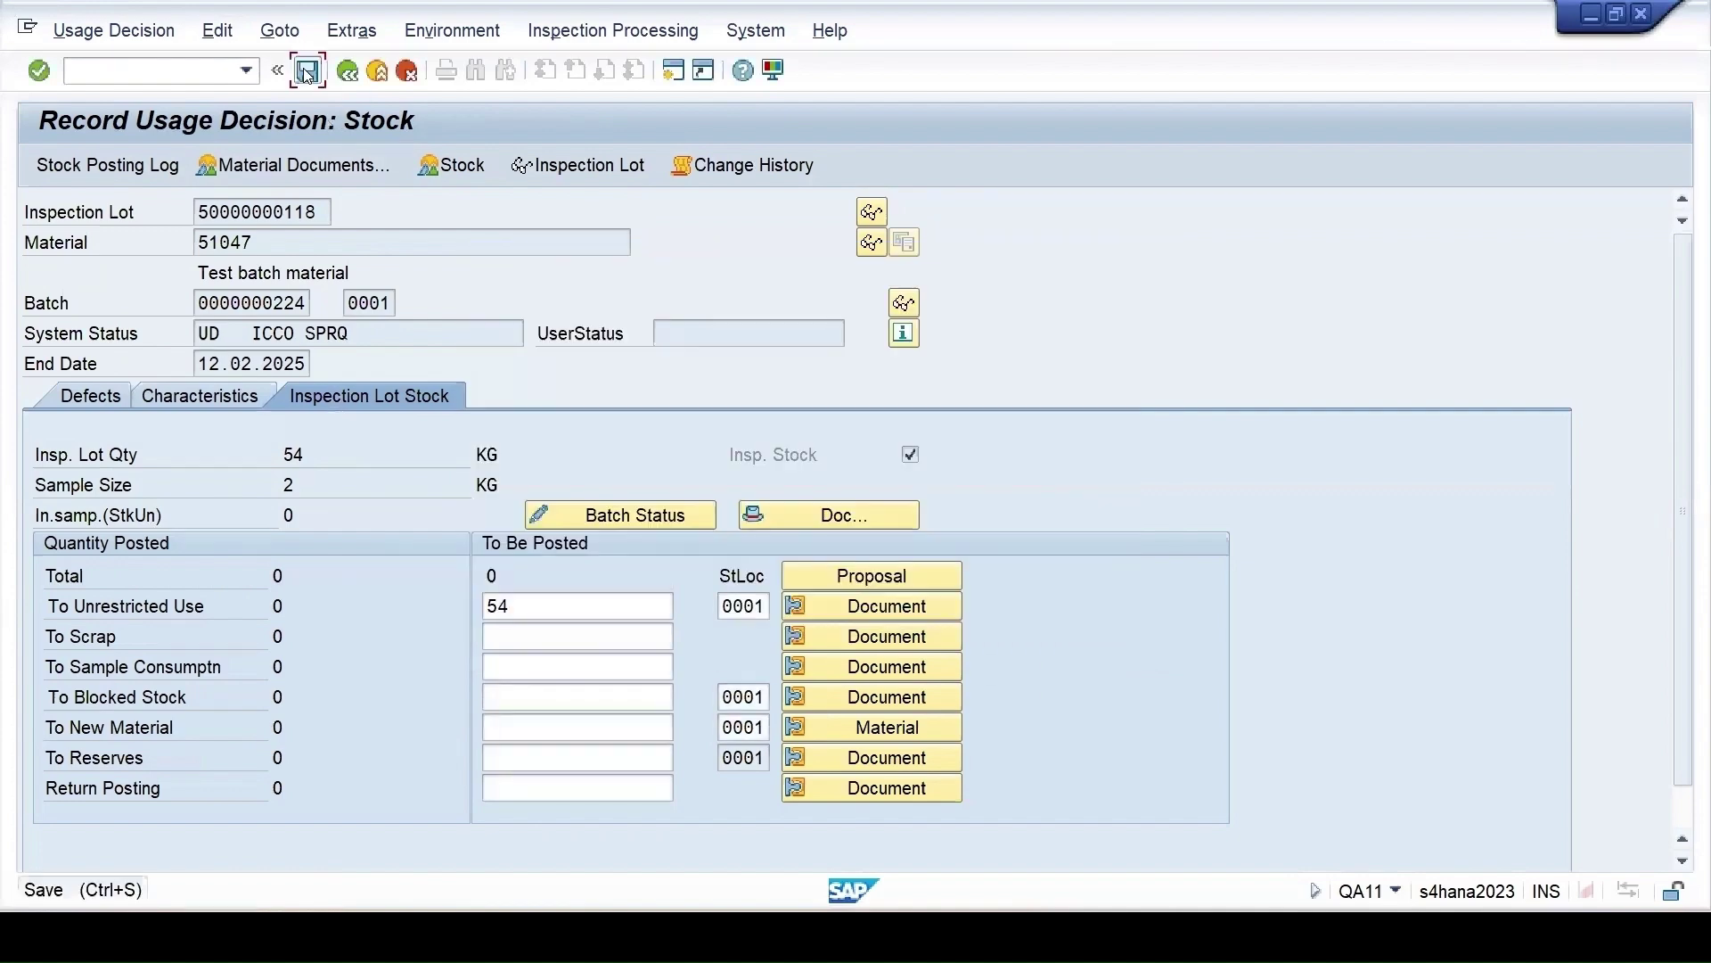
click(307, 71)
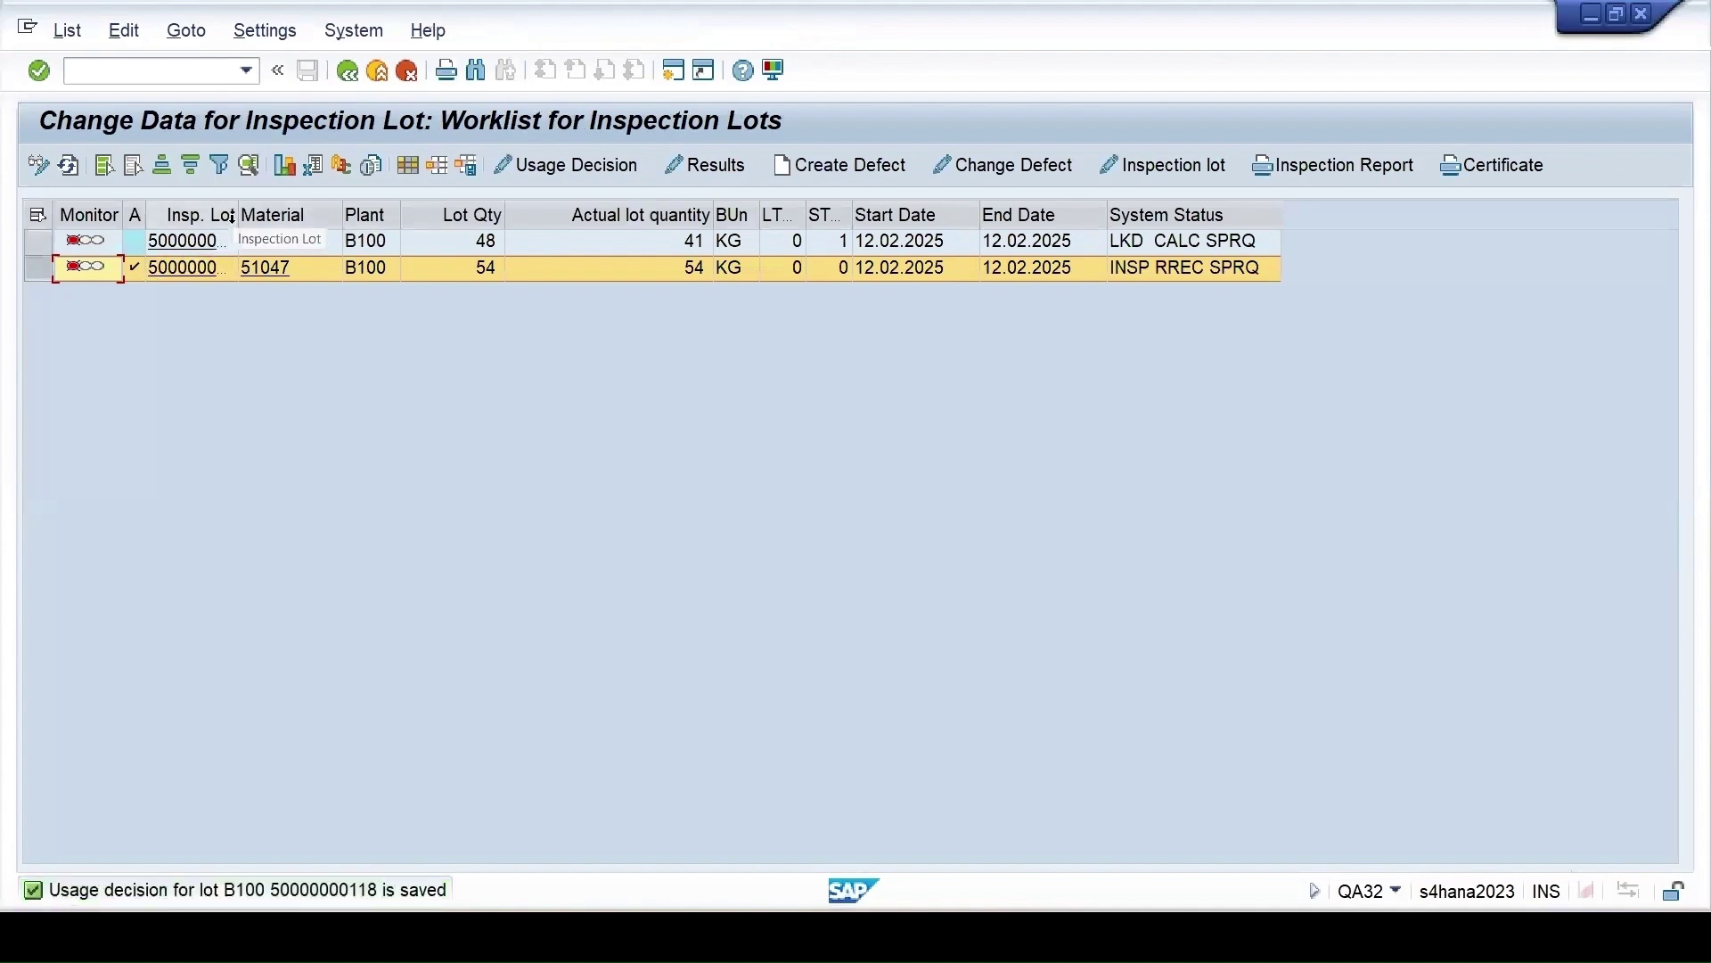
- Widen the inspection lot column, then rerun the lot selection for plant B100 with all inspection lots included
double_click(234, 217)
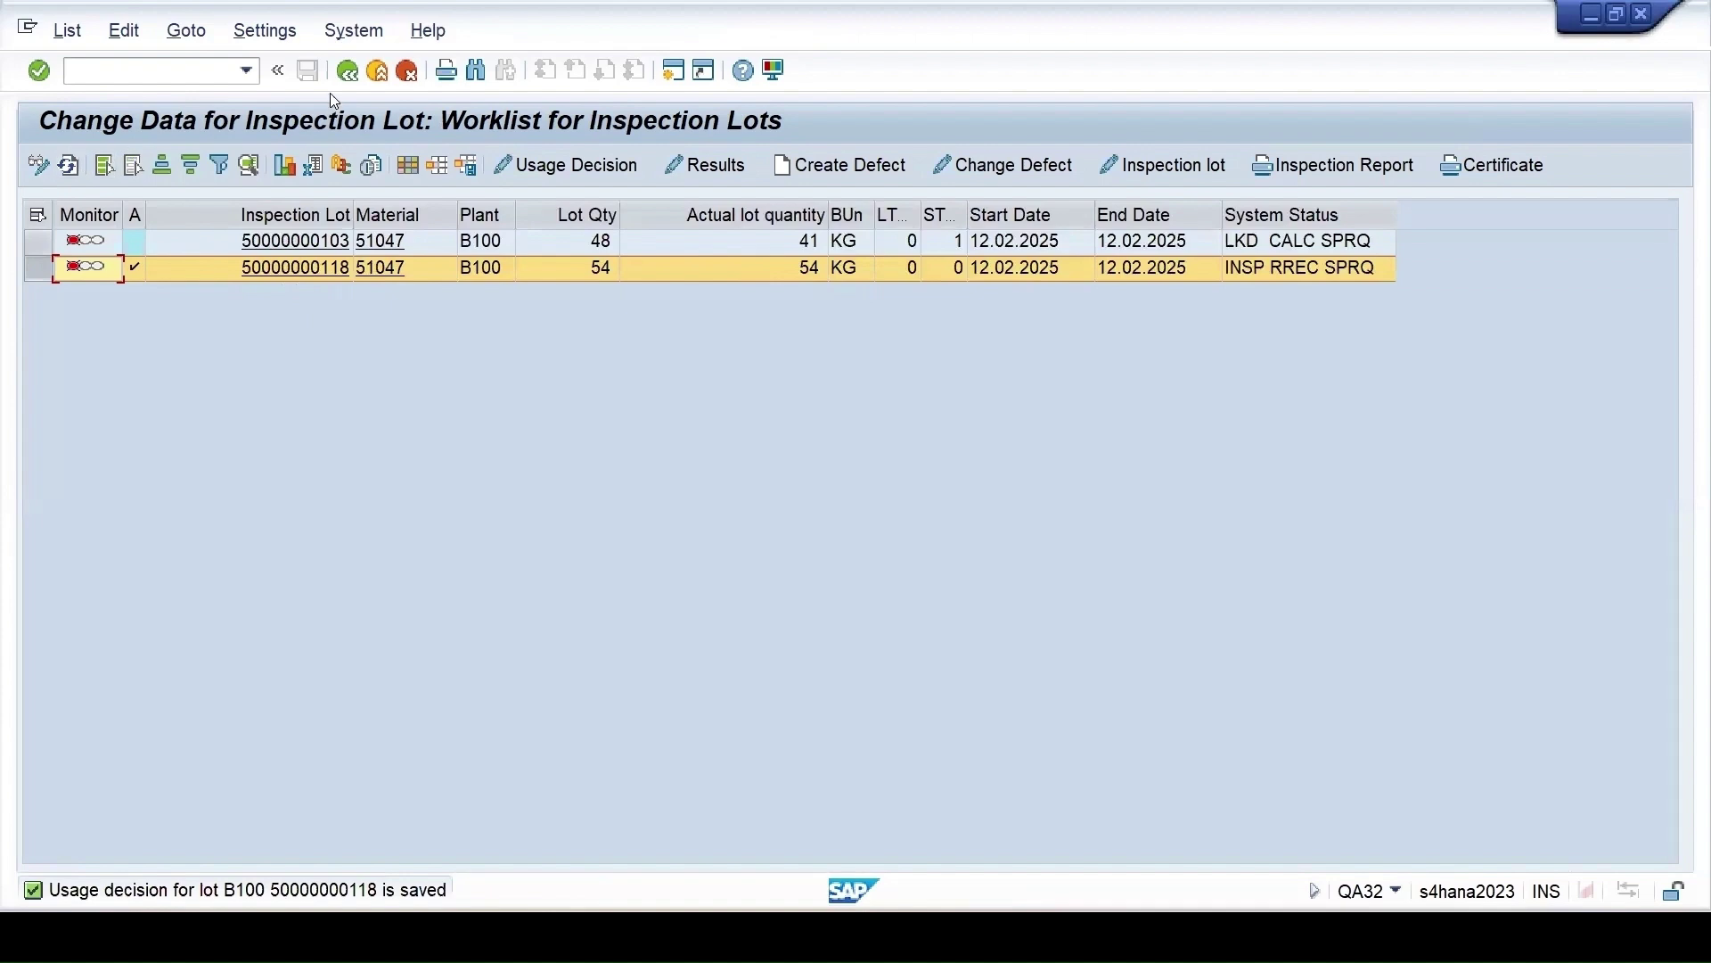
click(347, 71)
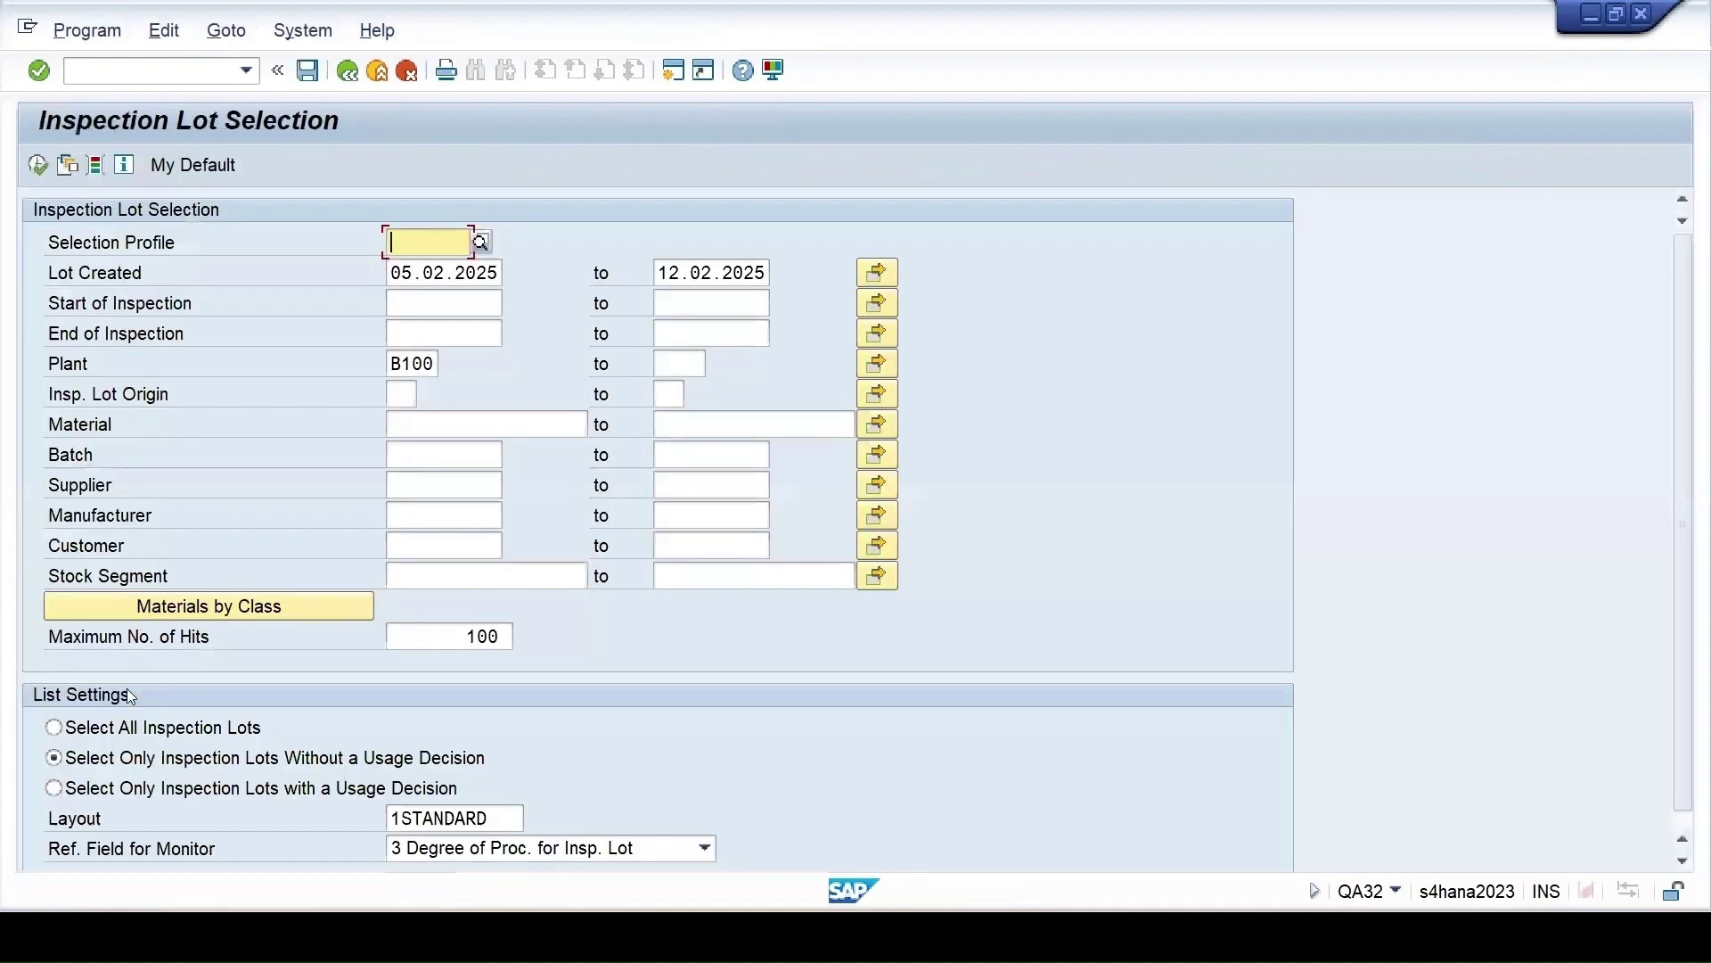
click(53, 727)
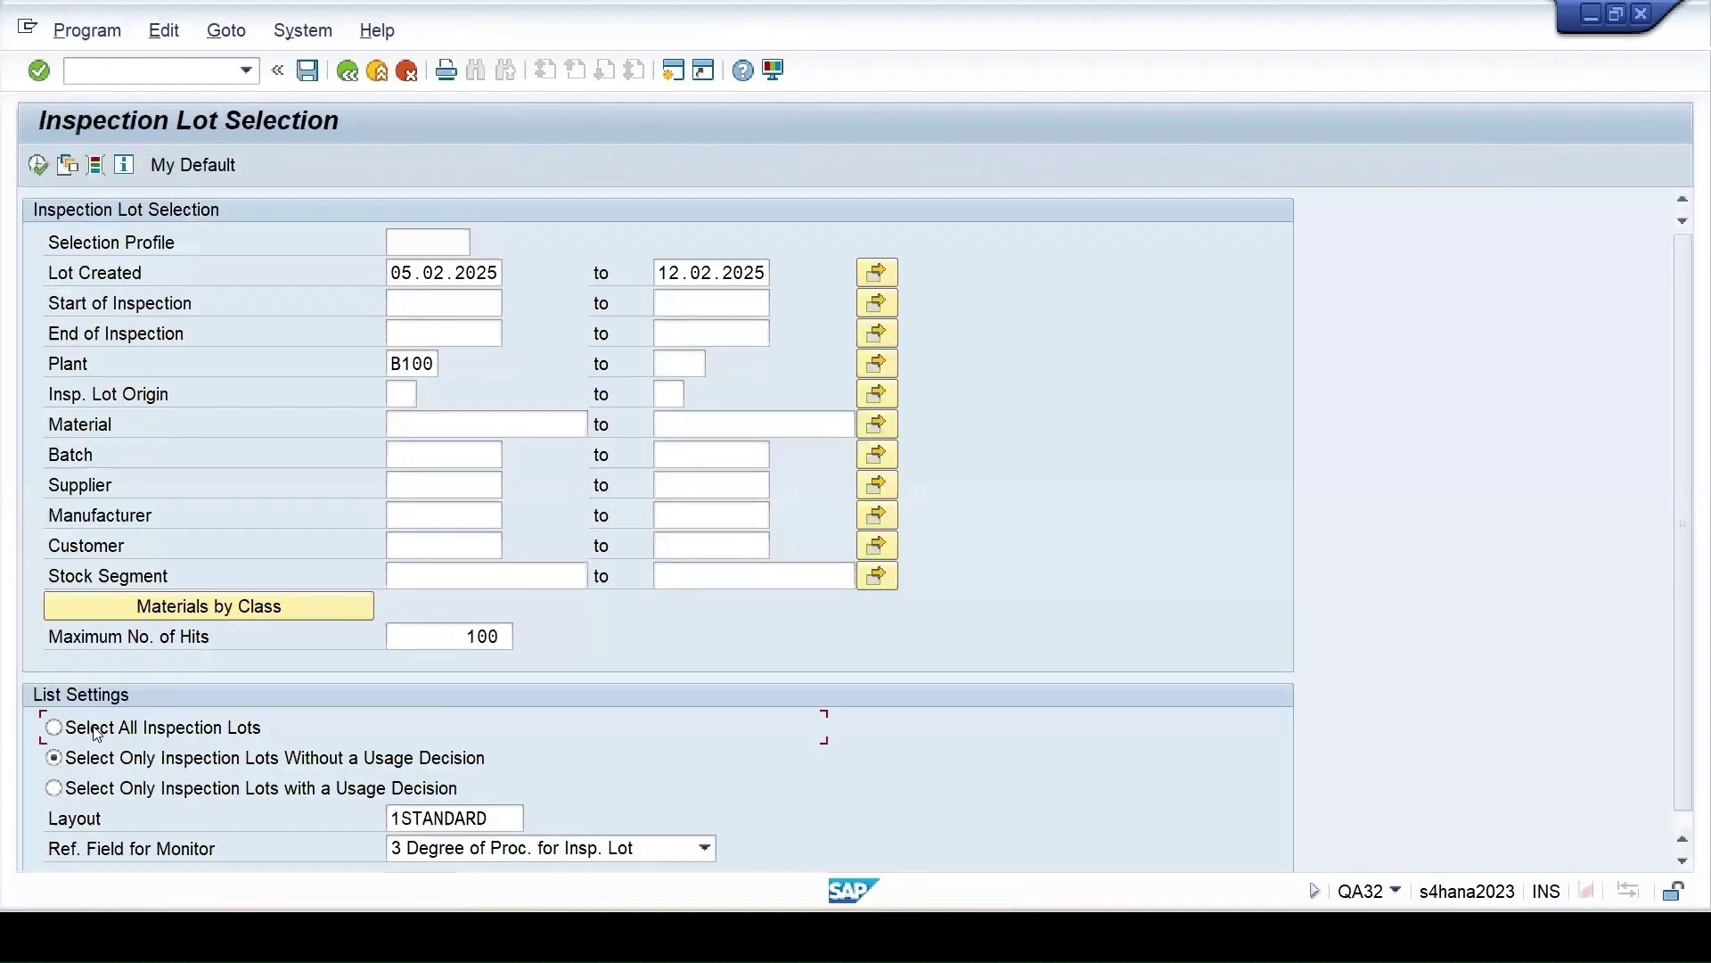
click(38, 166)
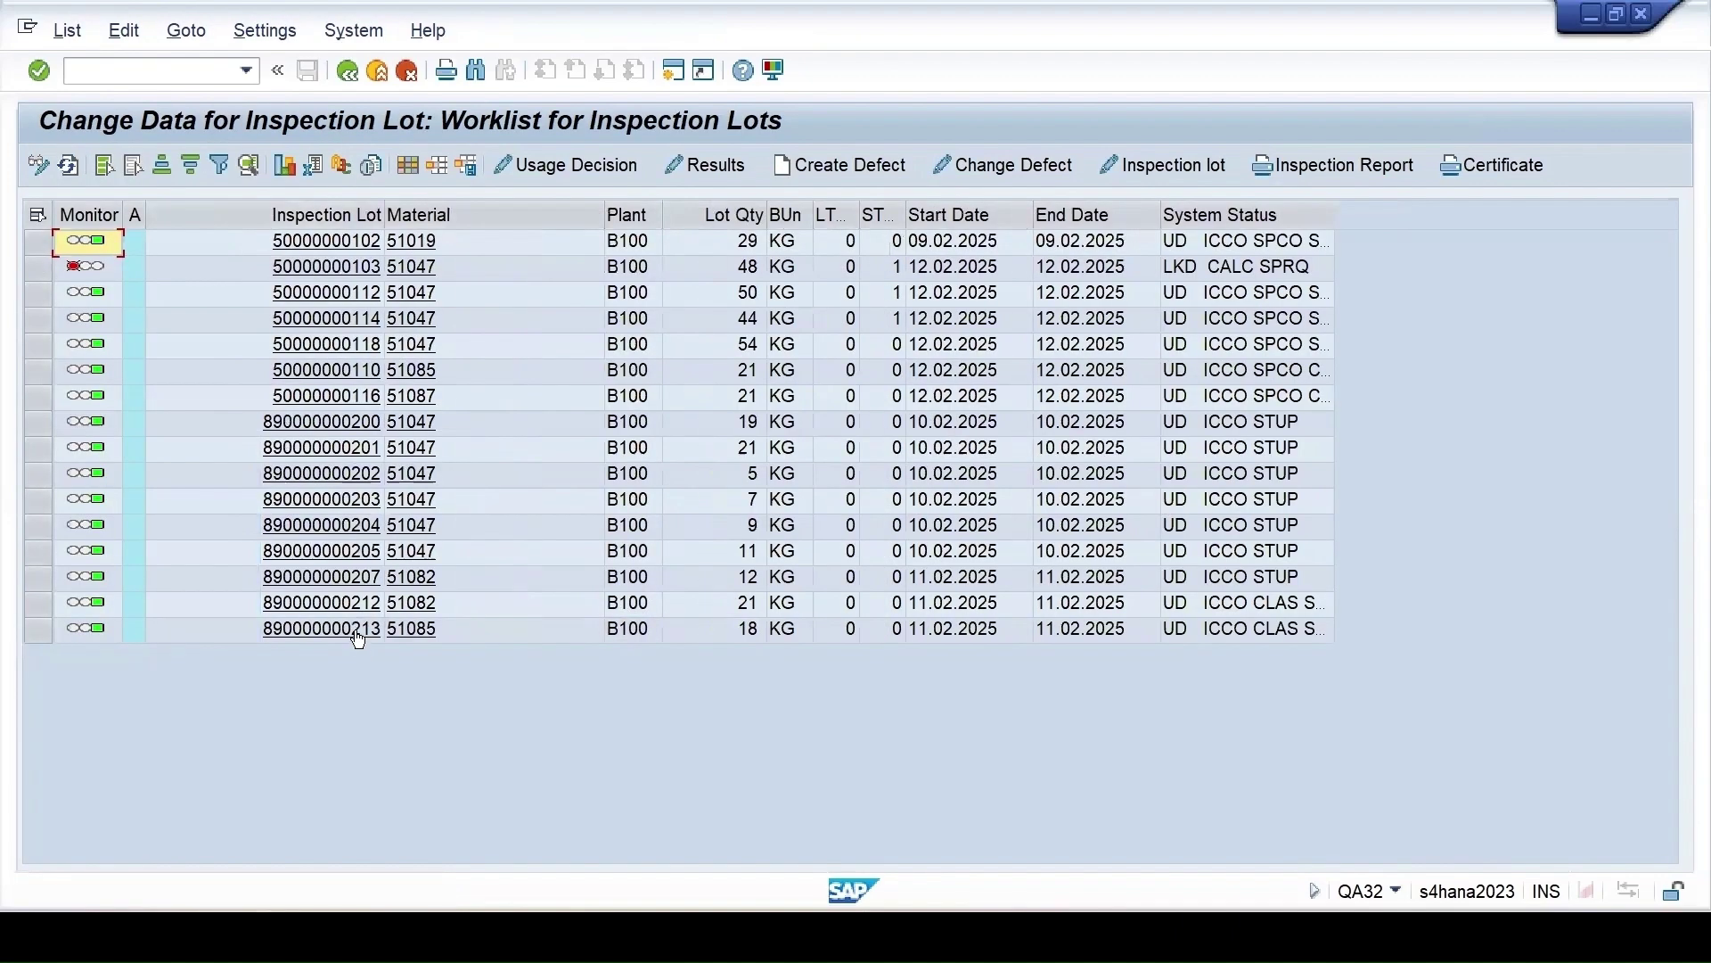
click(38, 346)
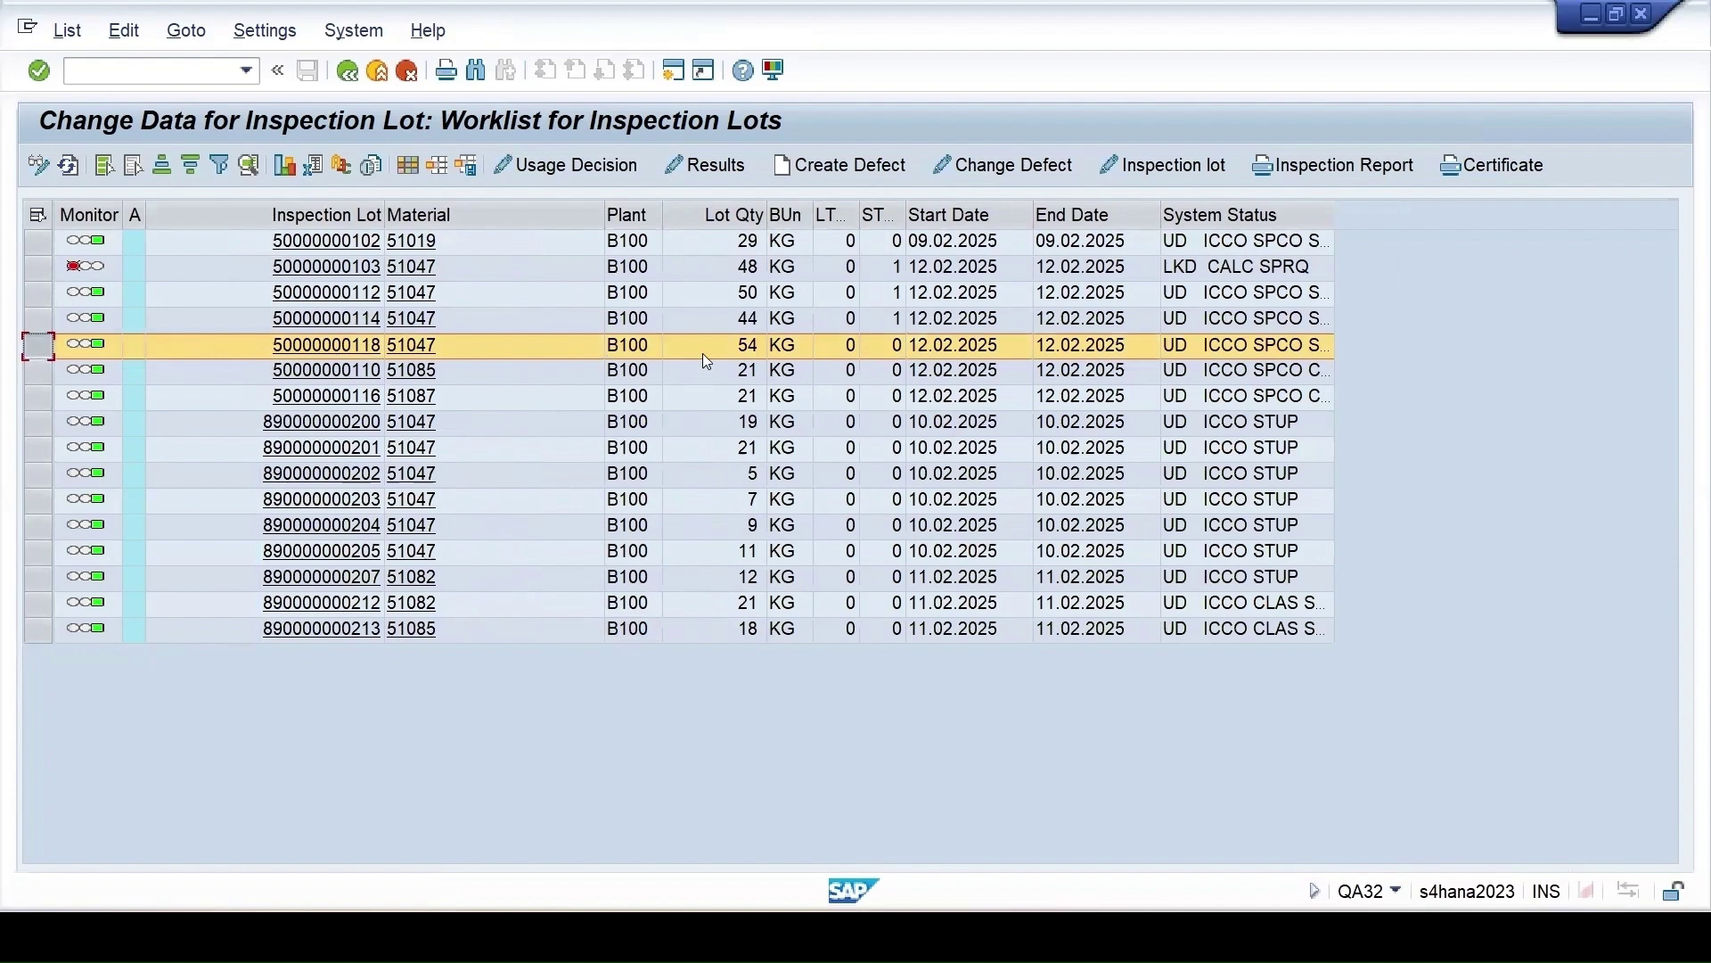
click(560, 165)
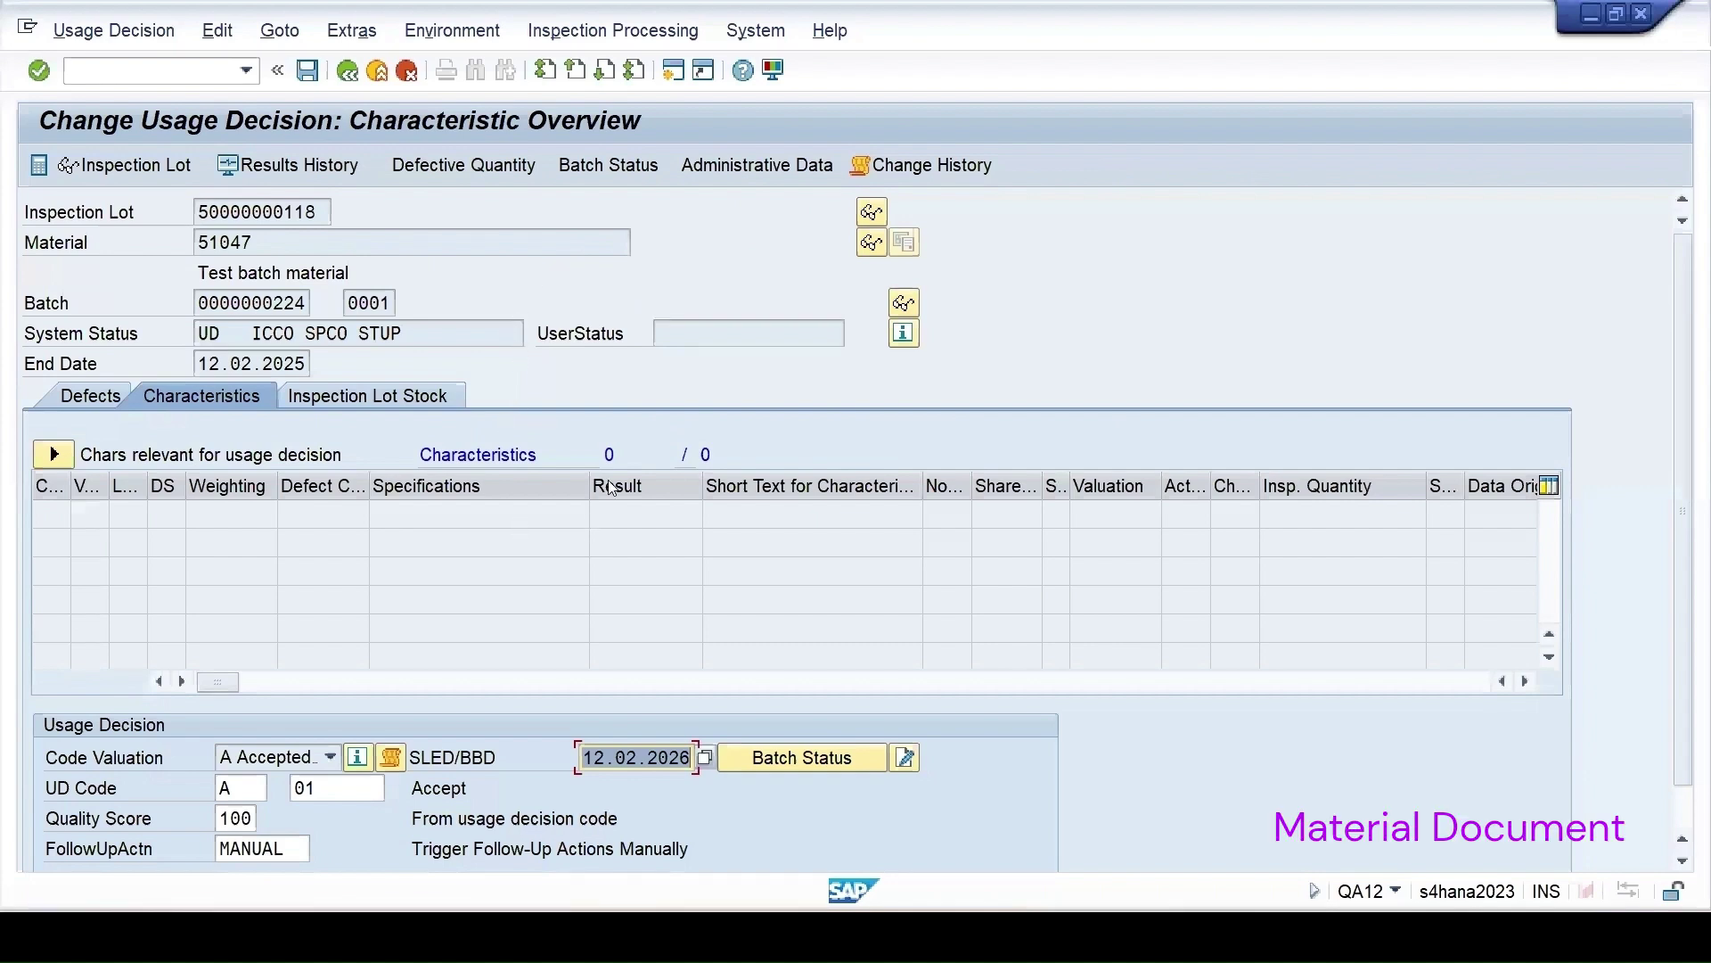
click(479, 37)
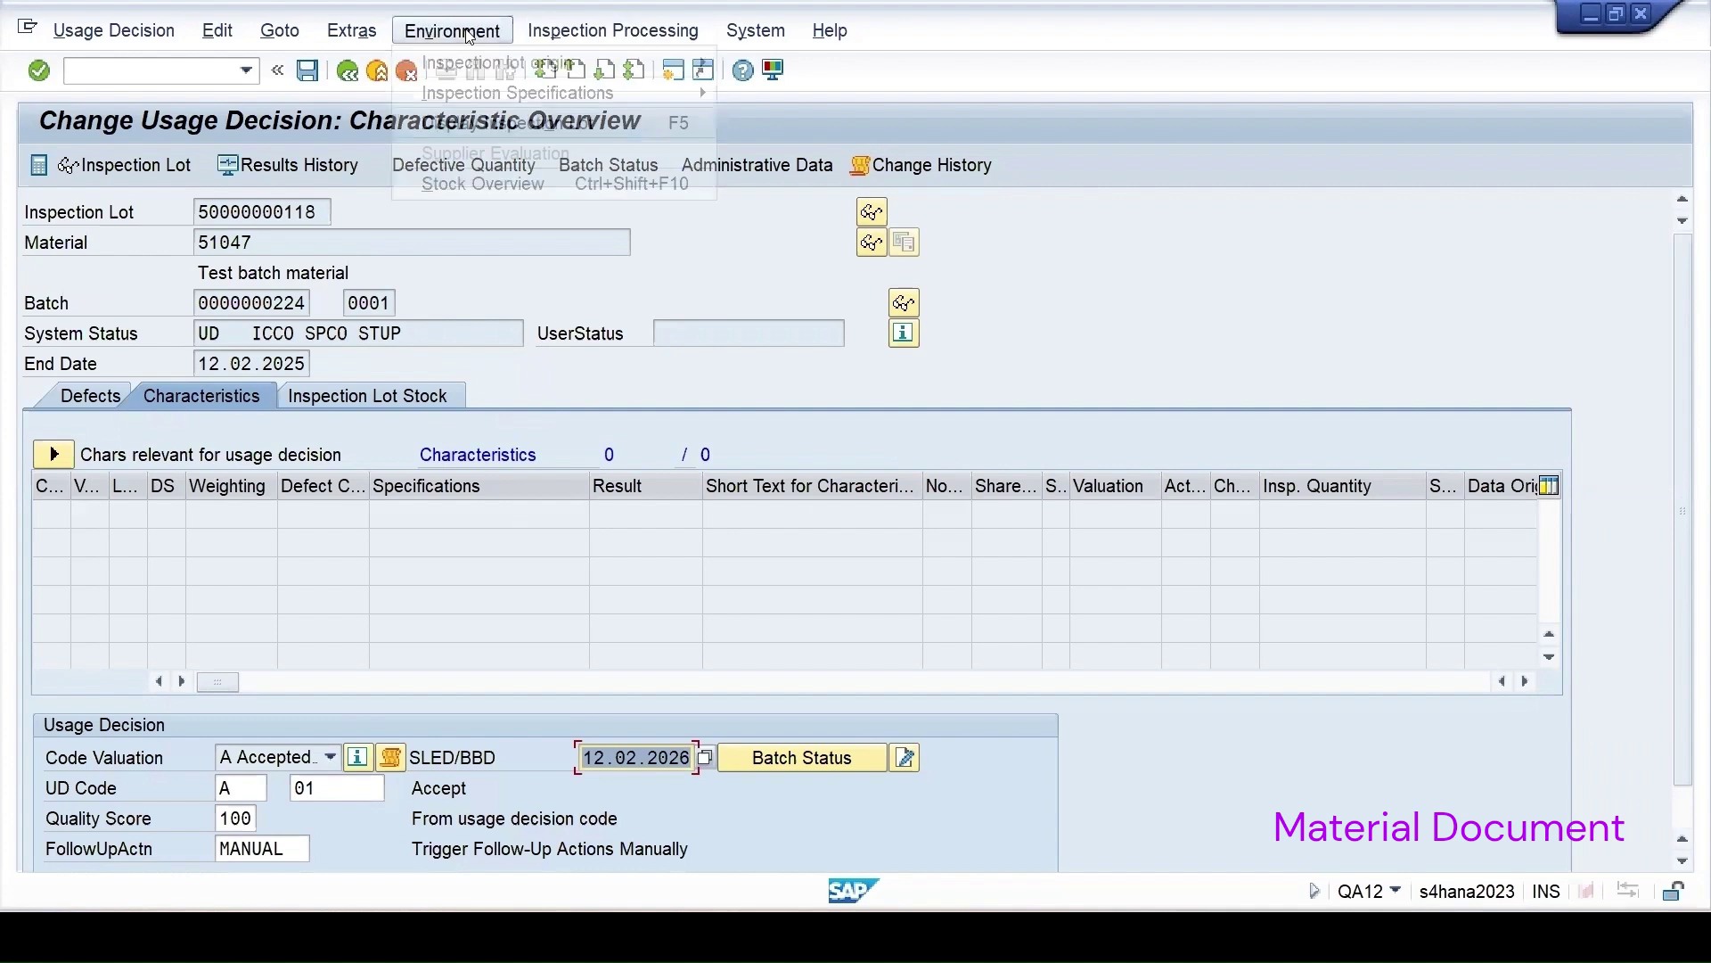
mouse_move(377, 47)
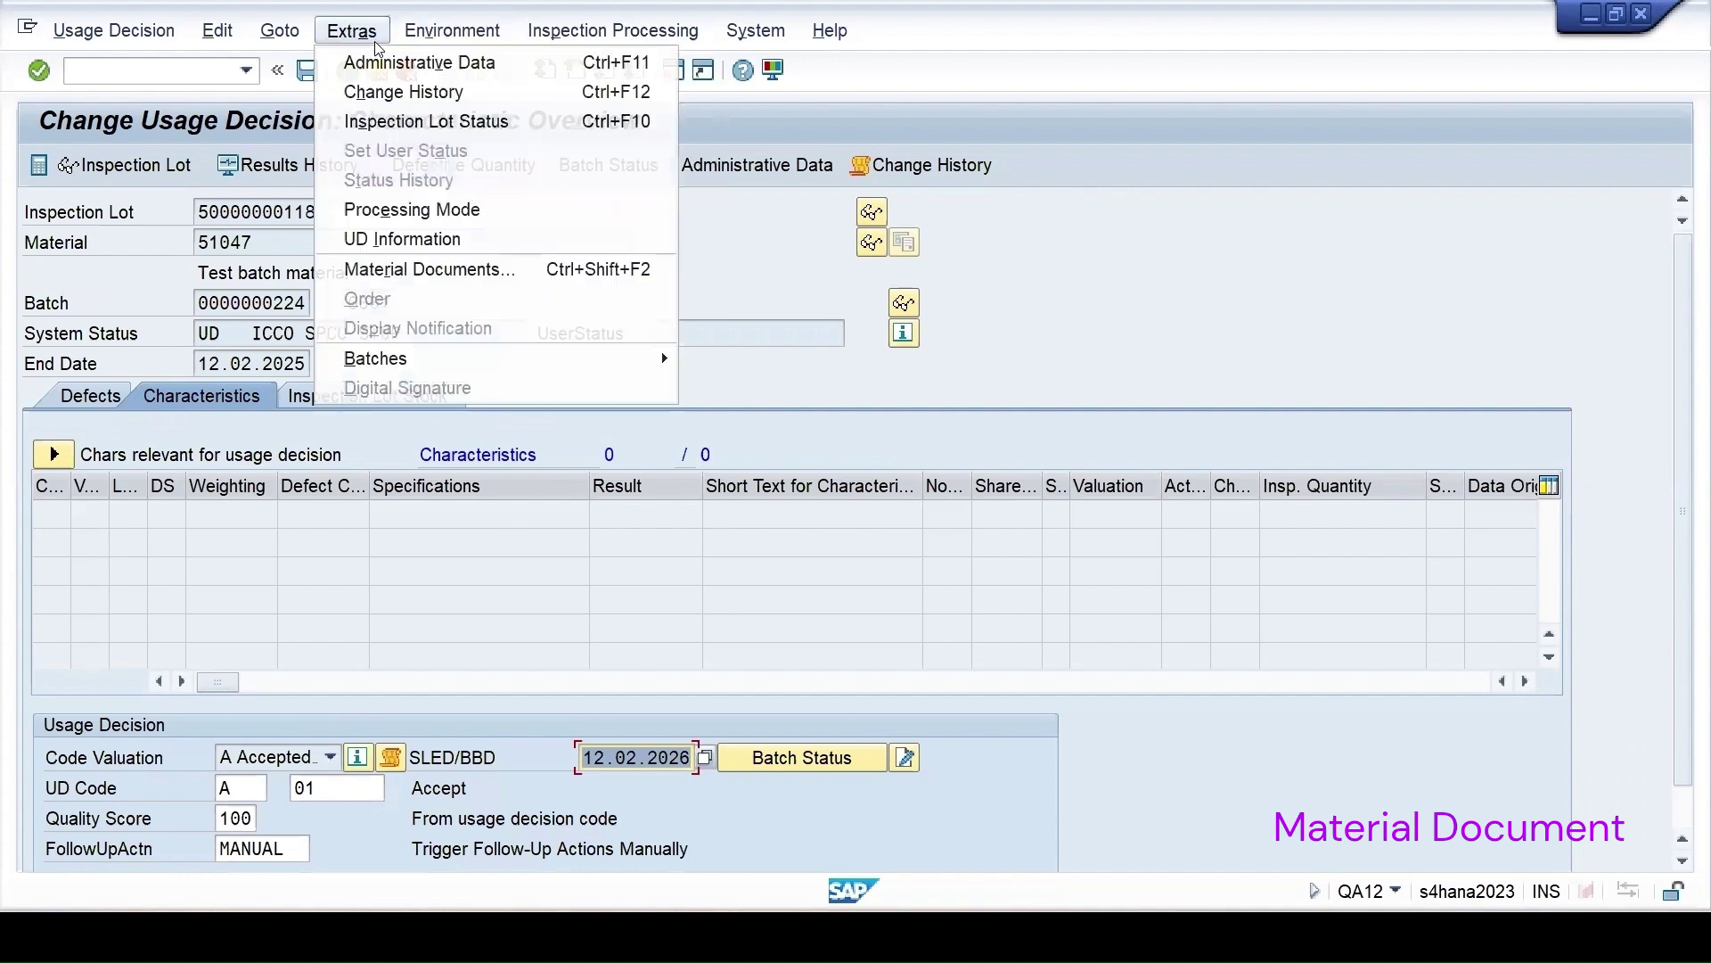
click(425, 269)
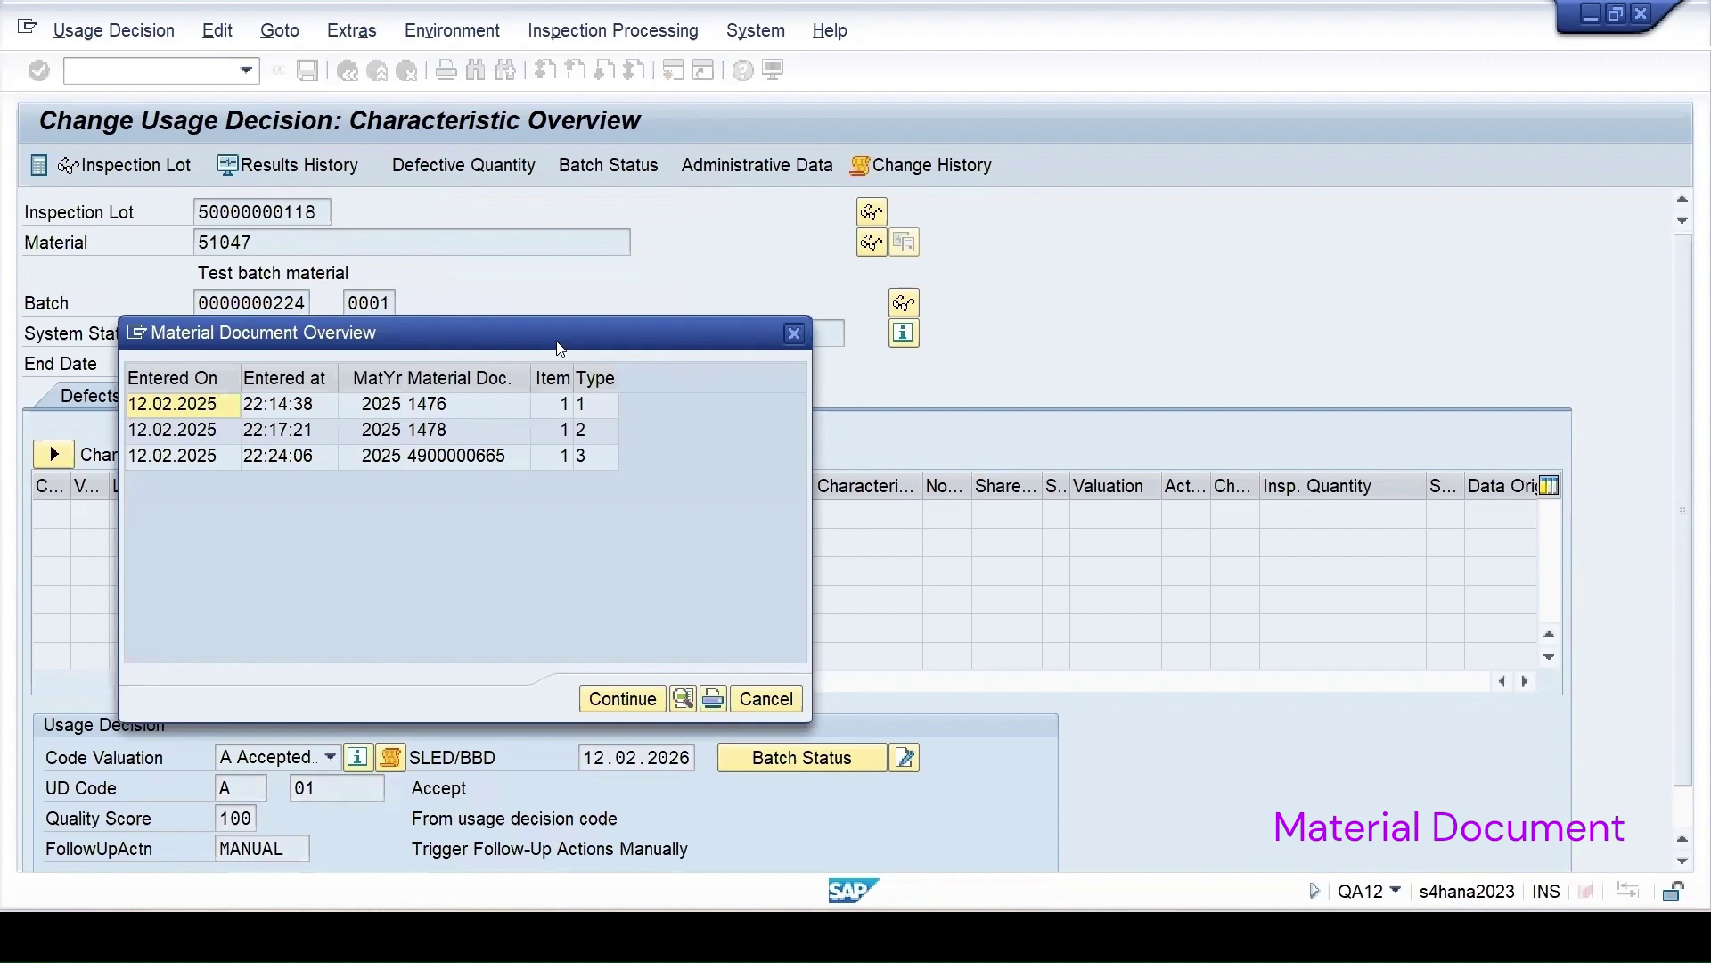
drag(559, 348, 931, 250)
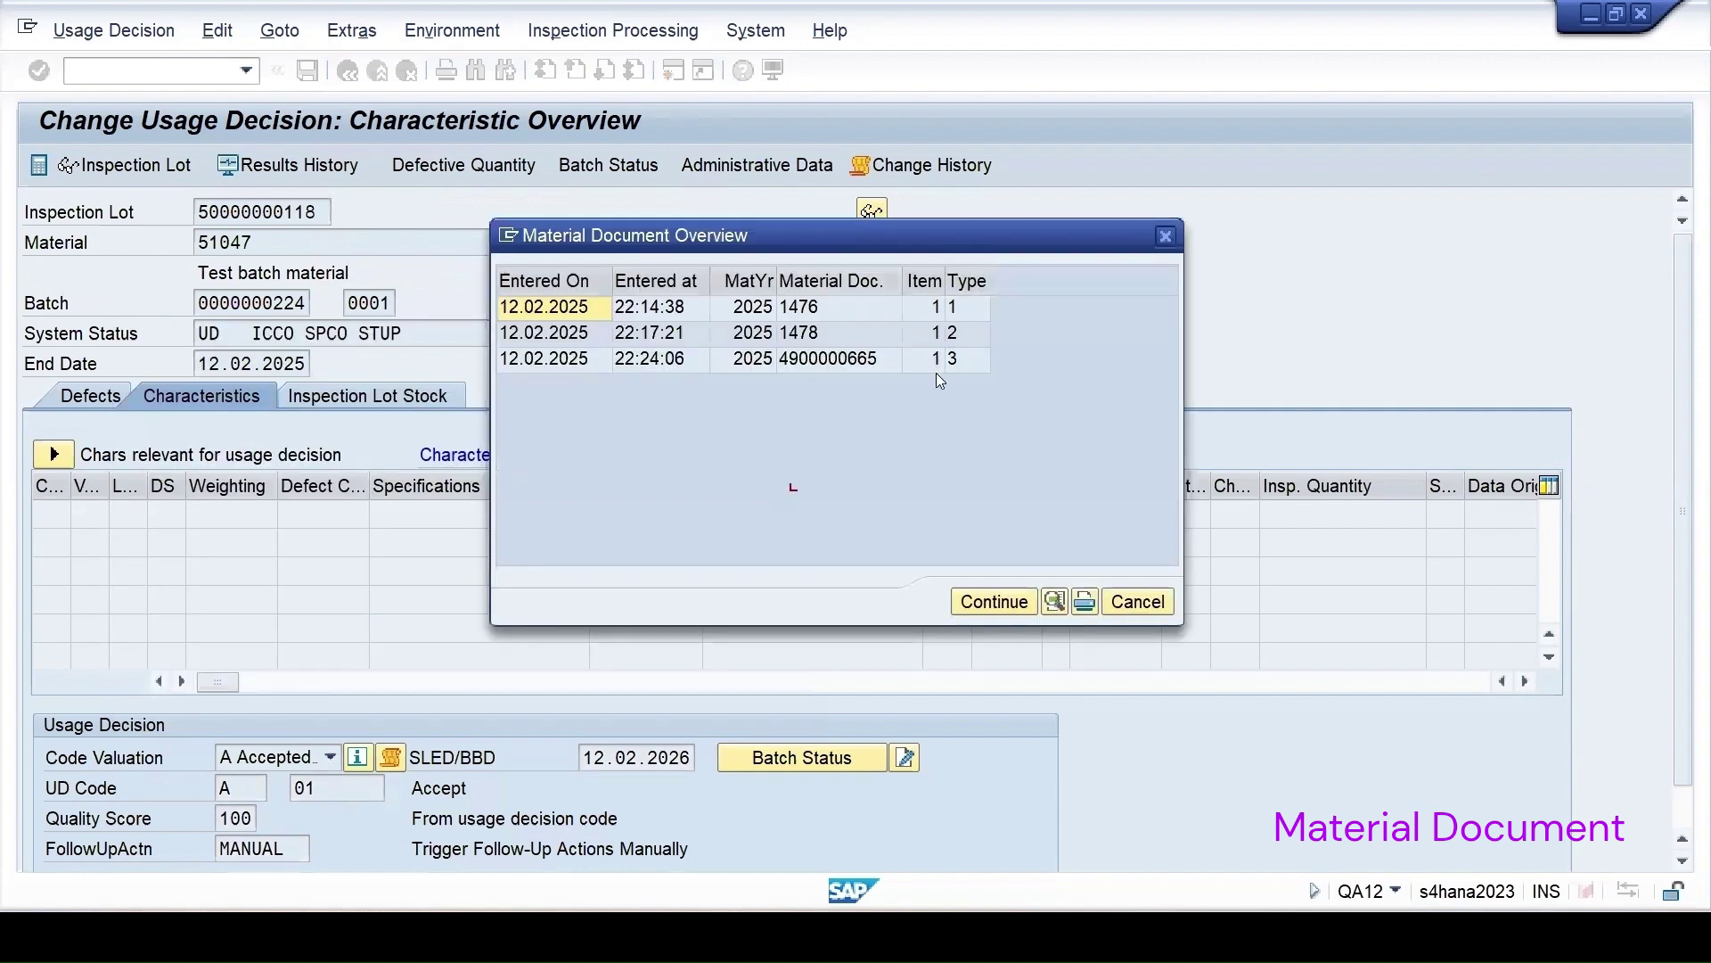
double_click(828, 360)
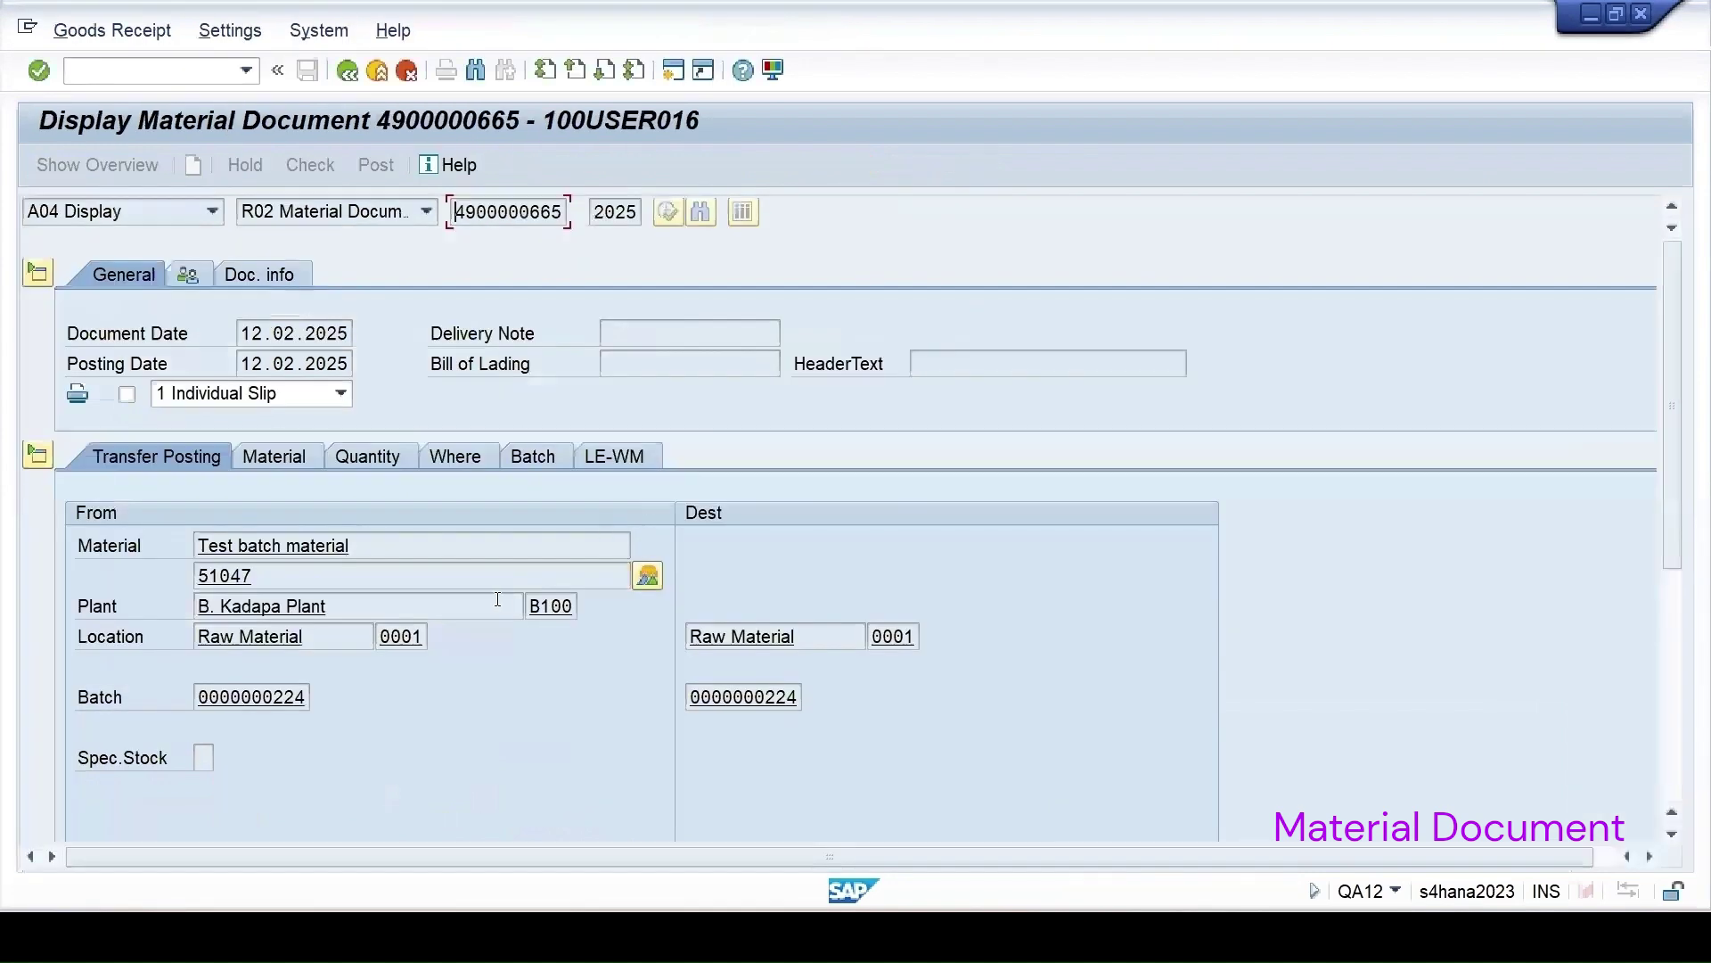
click(261, 459)
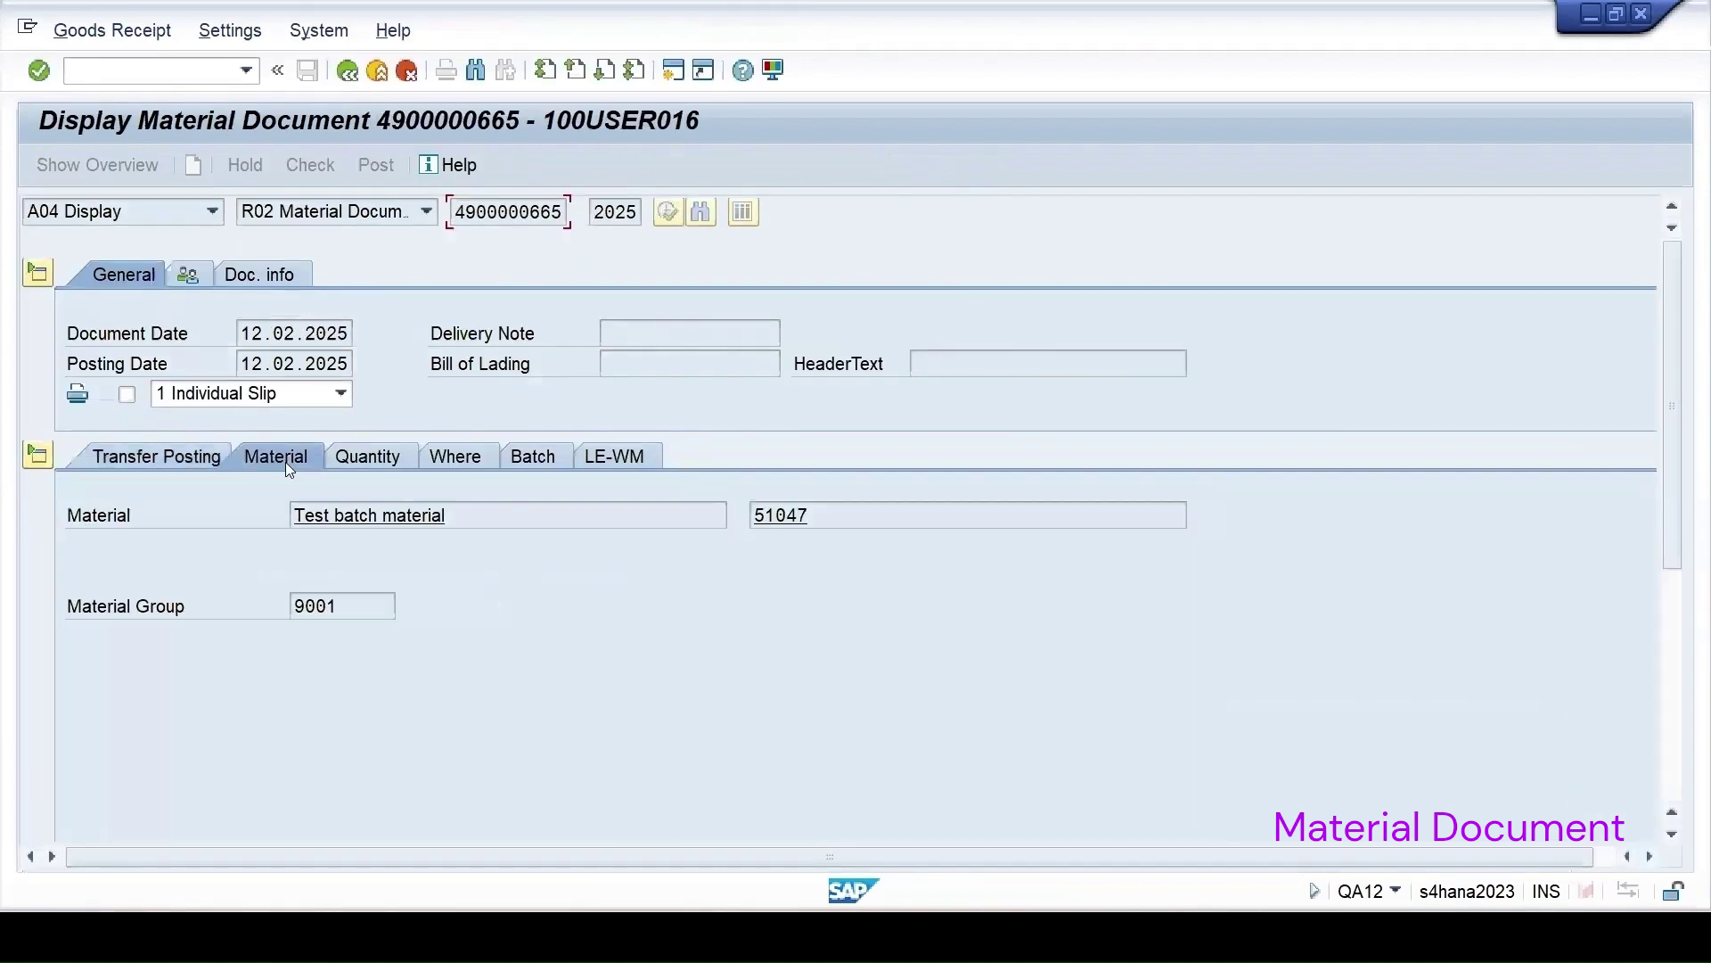
click(366, 462)
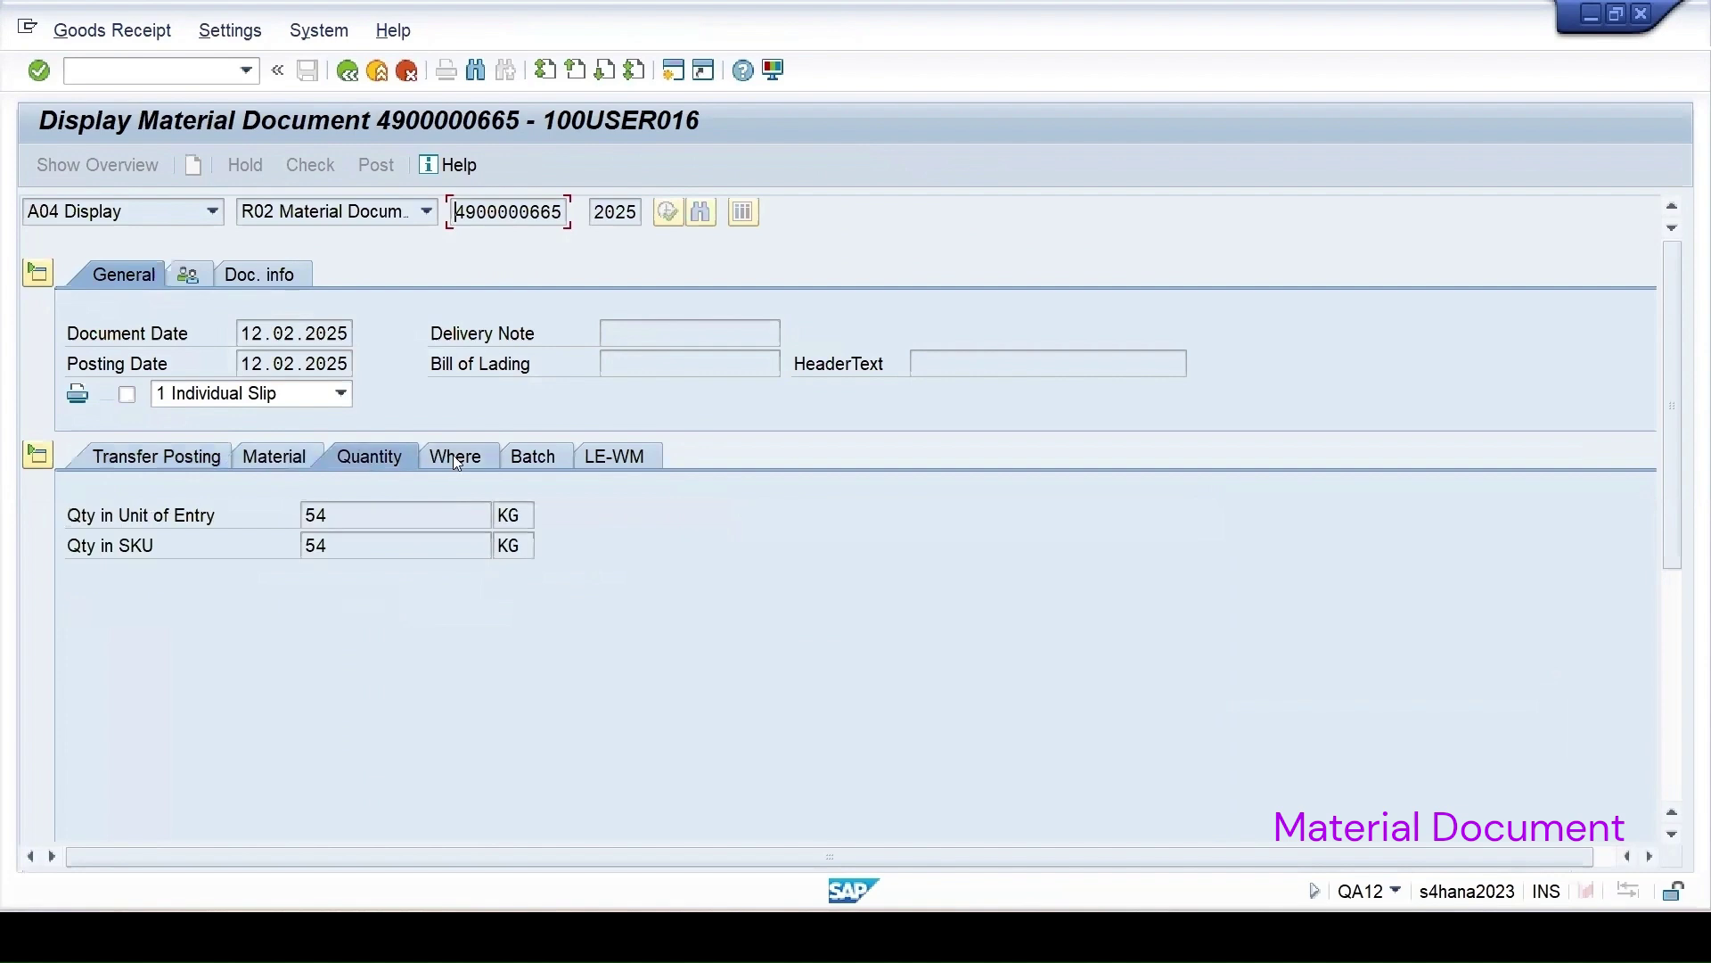
click(454, 457)
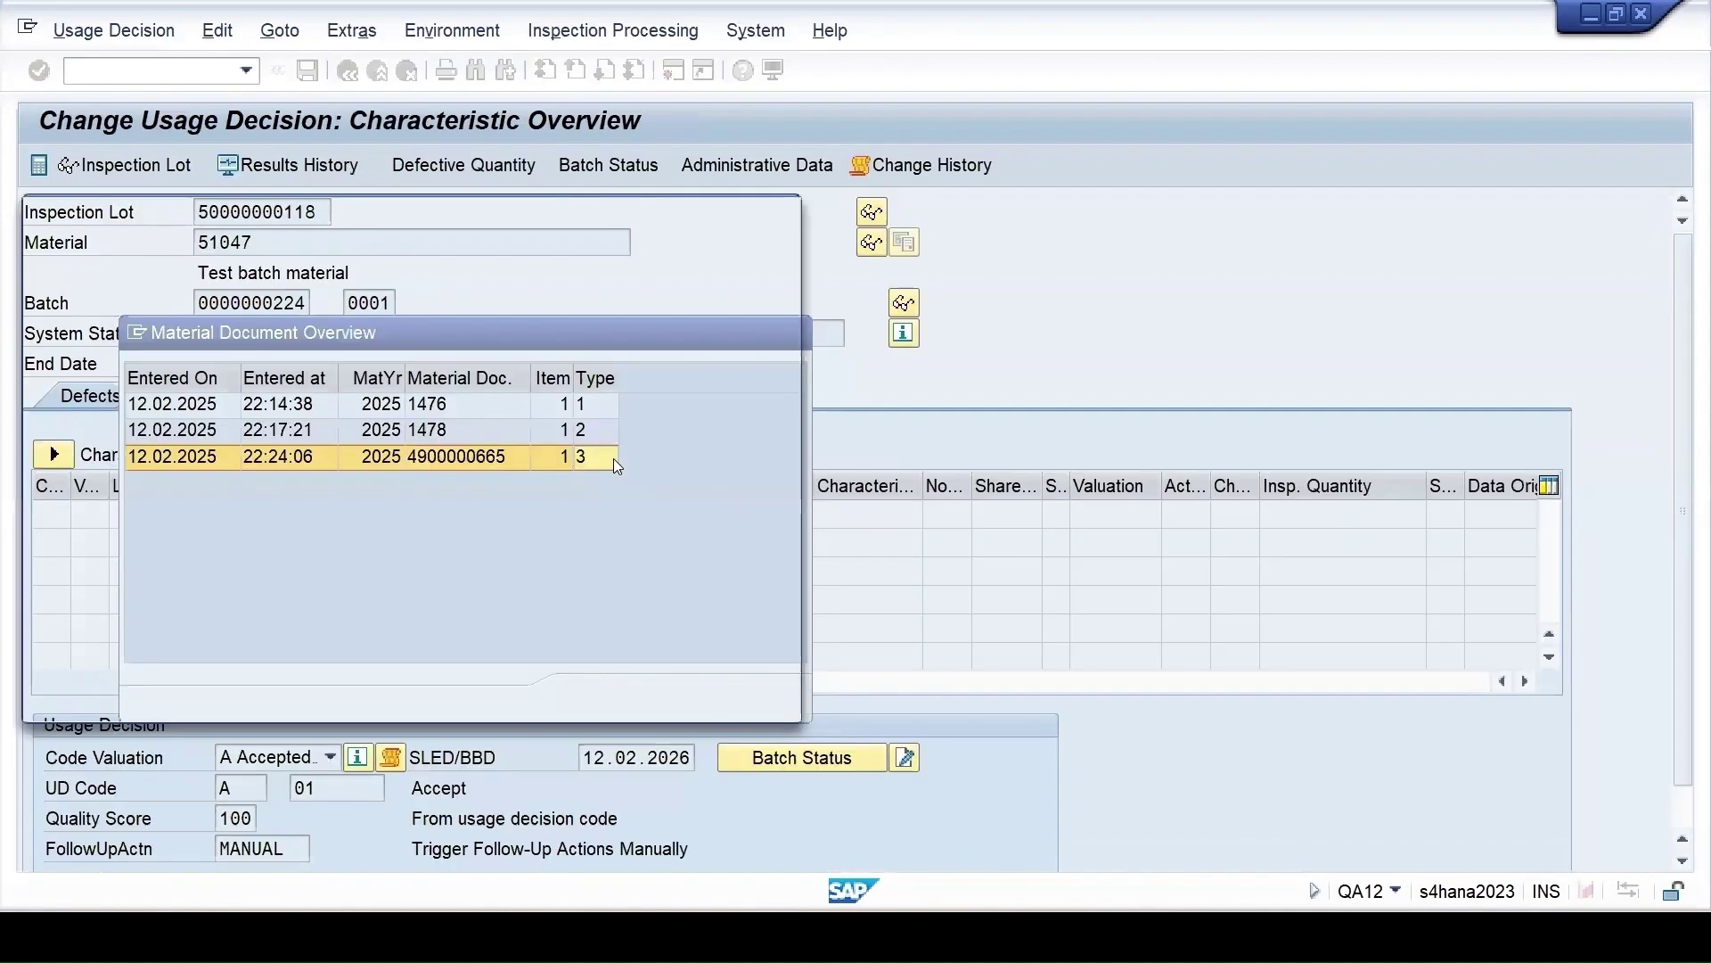
key(F4)
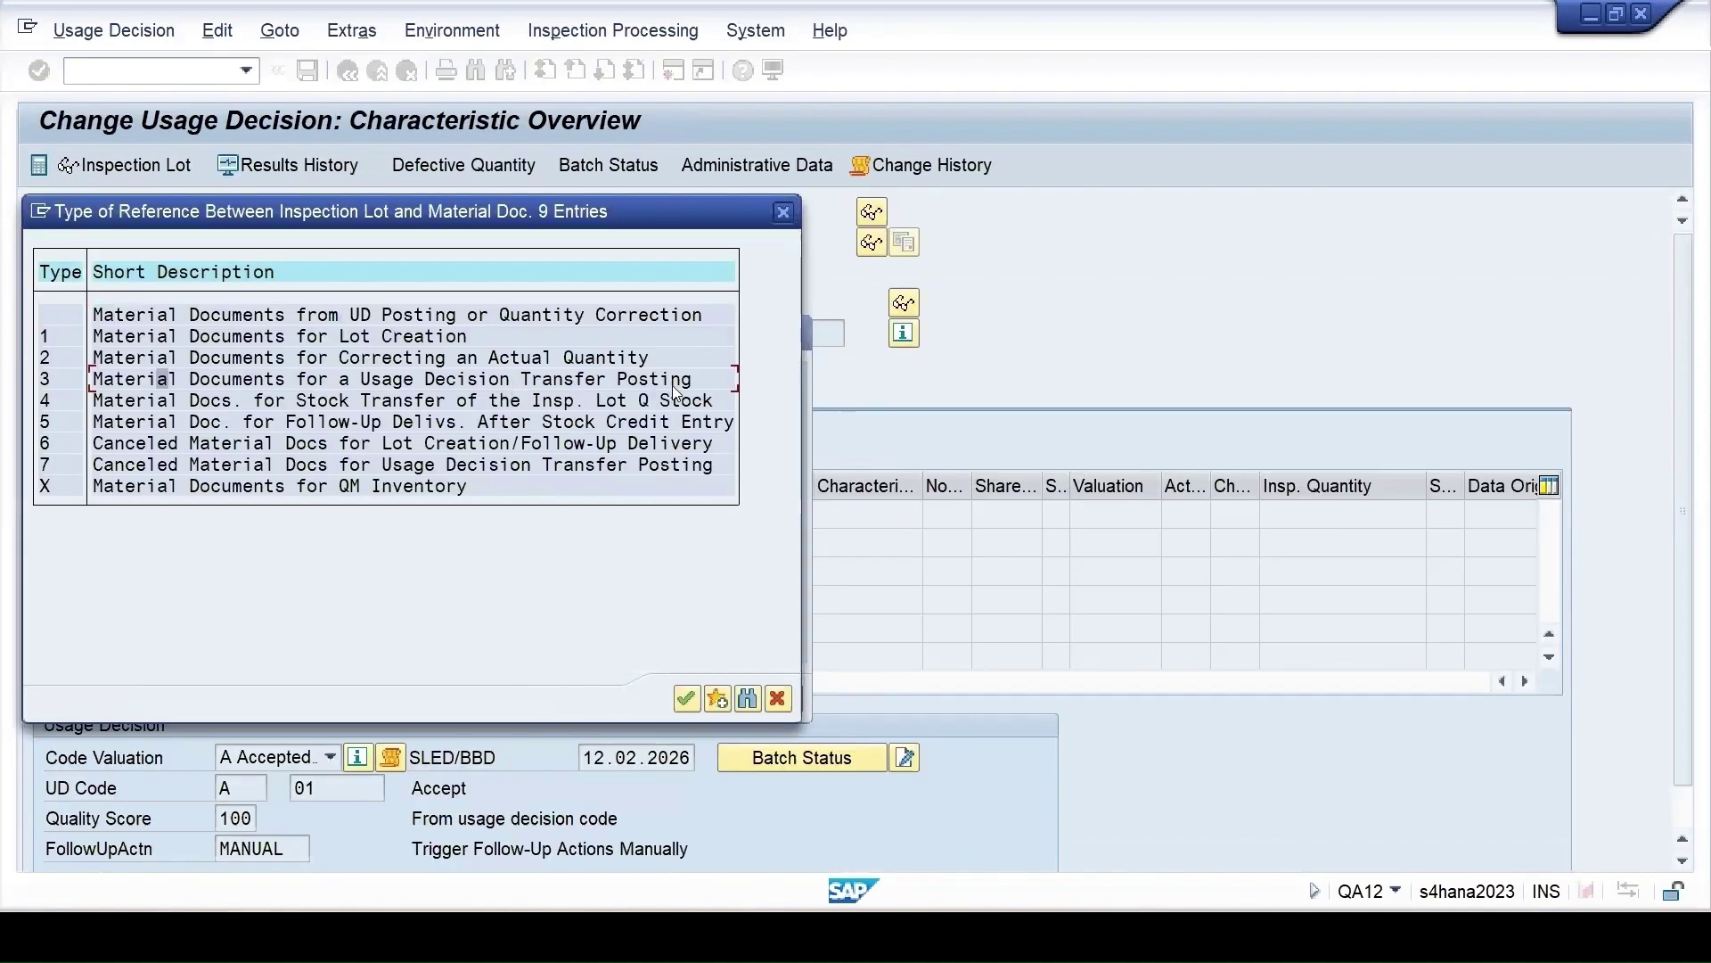
click(689, 700)
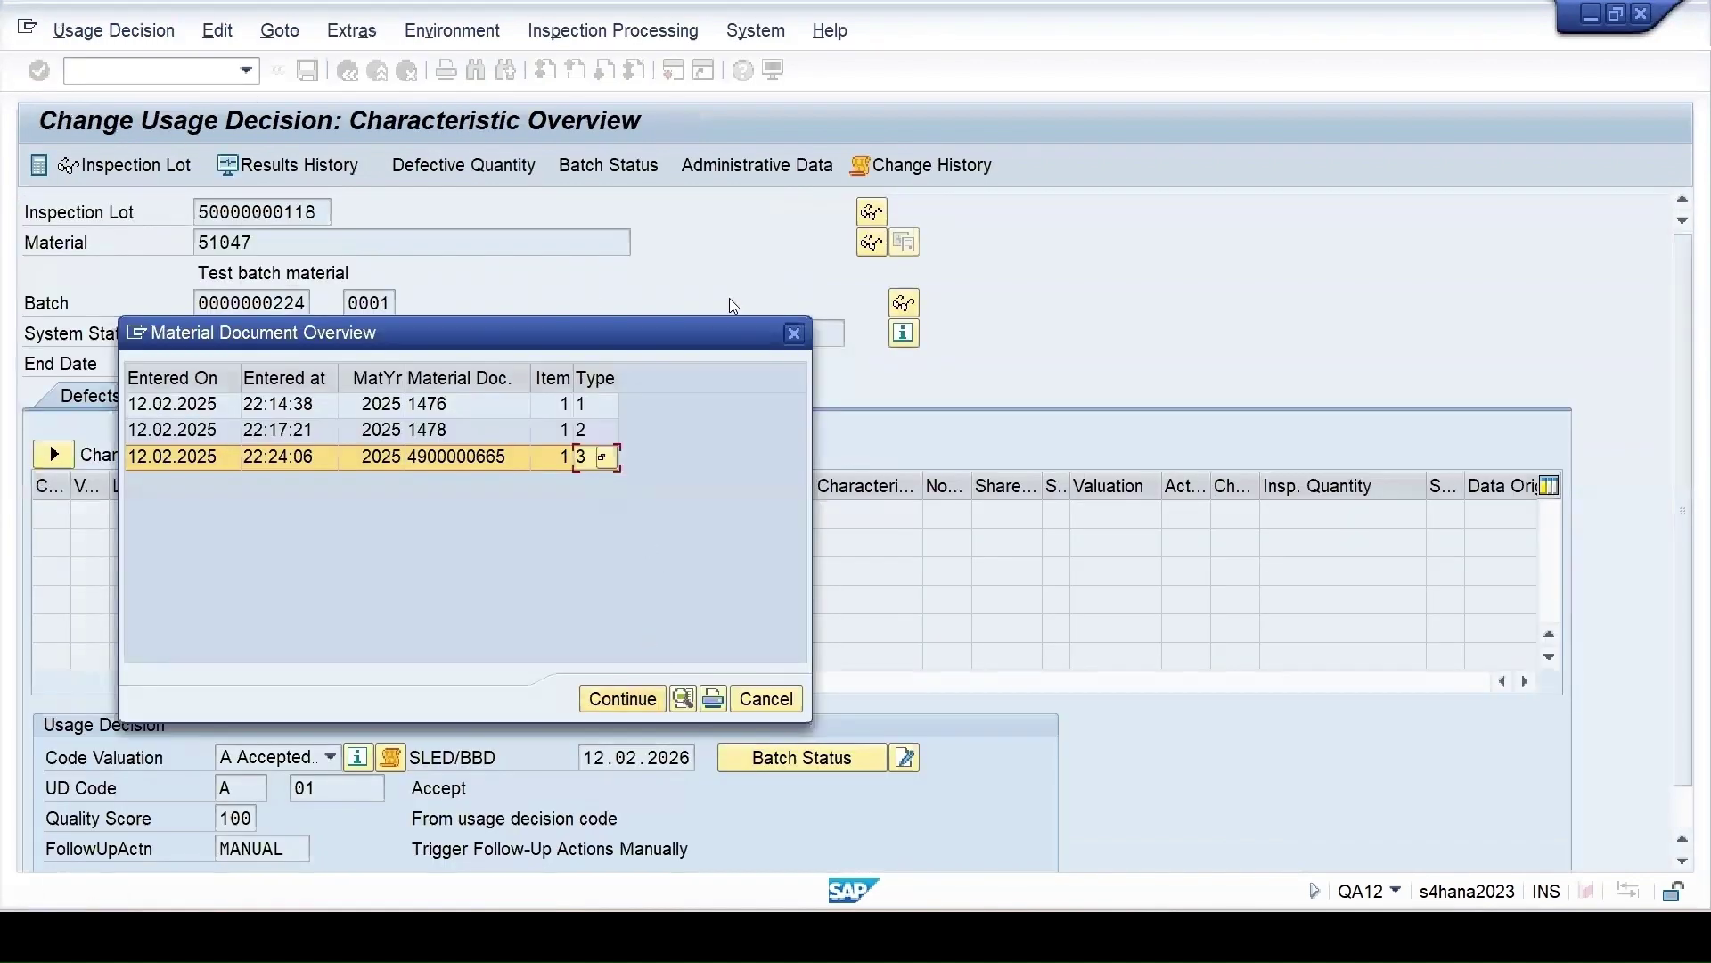
click(792, 334)
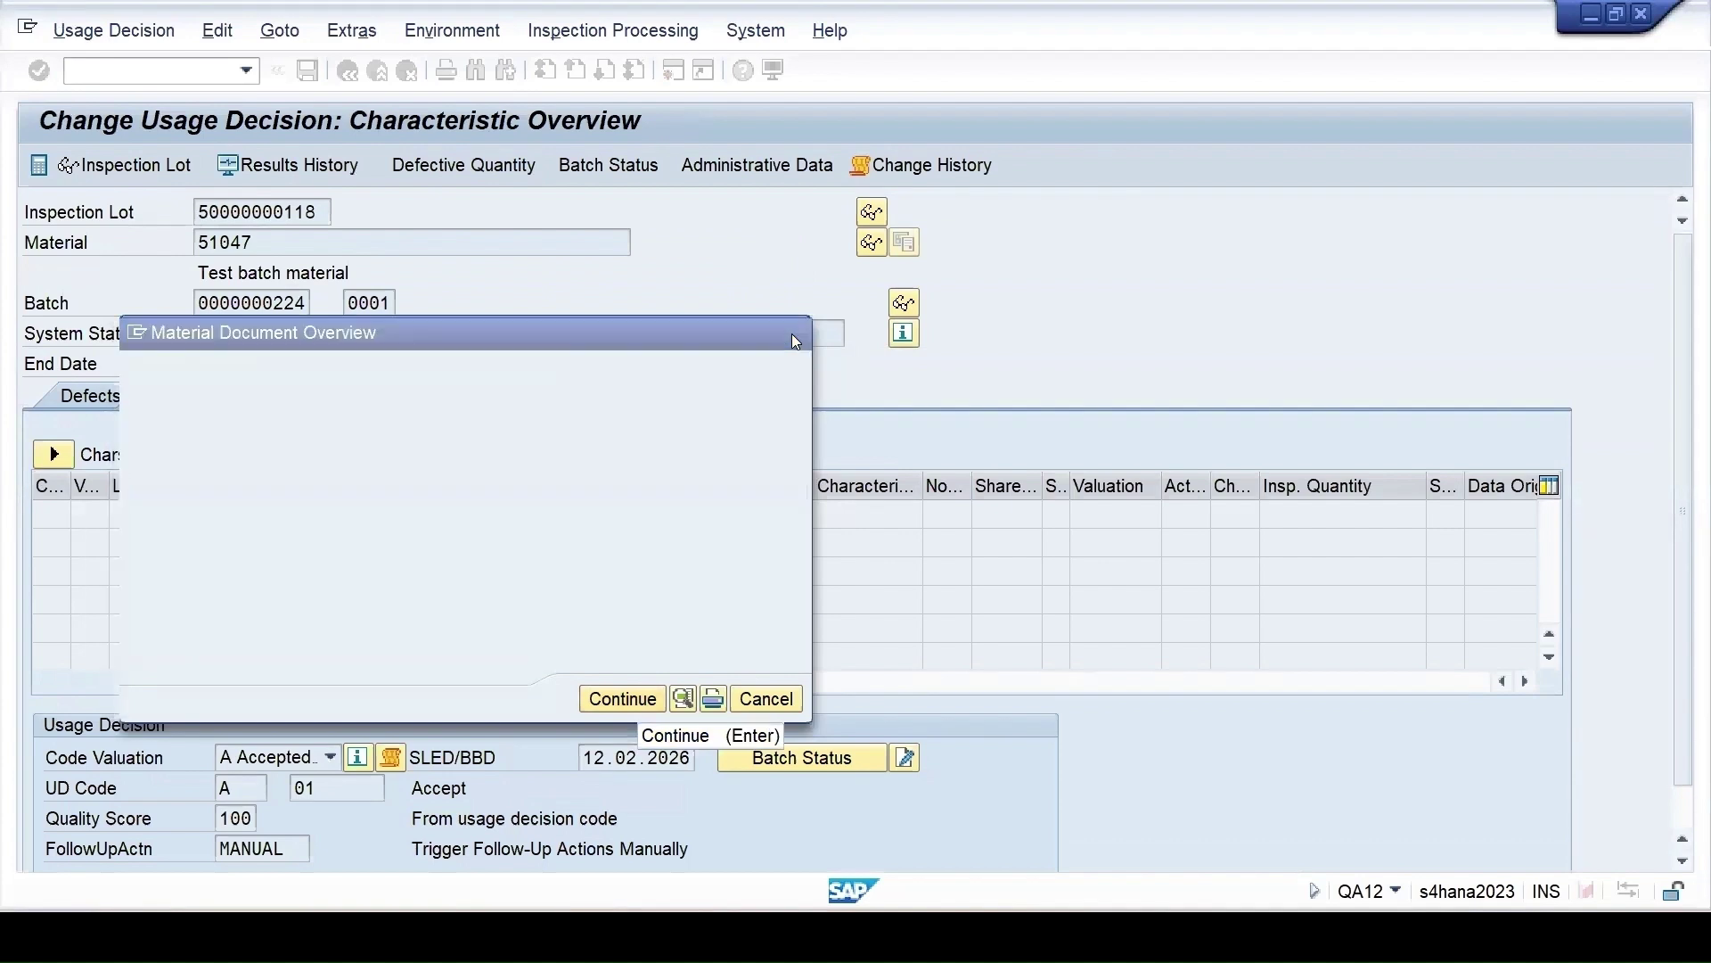
- Leave the material document overview and usage decision, and start transaction QA02 from the inspection lot worklist
click(308, 71)
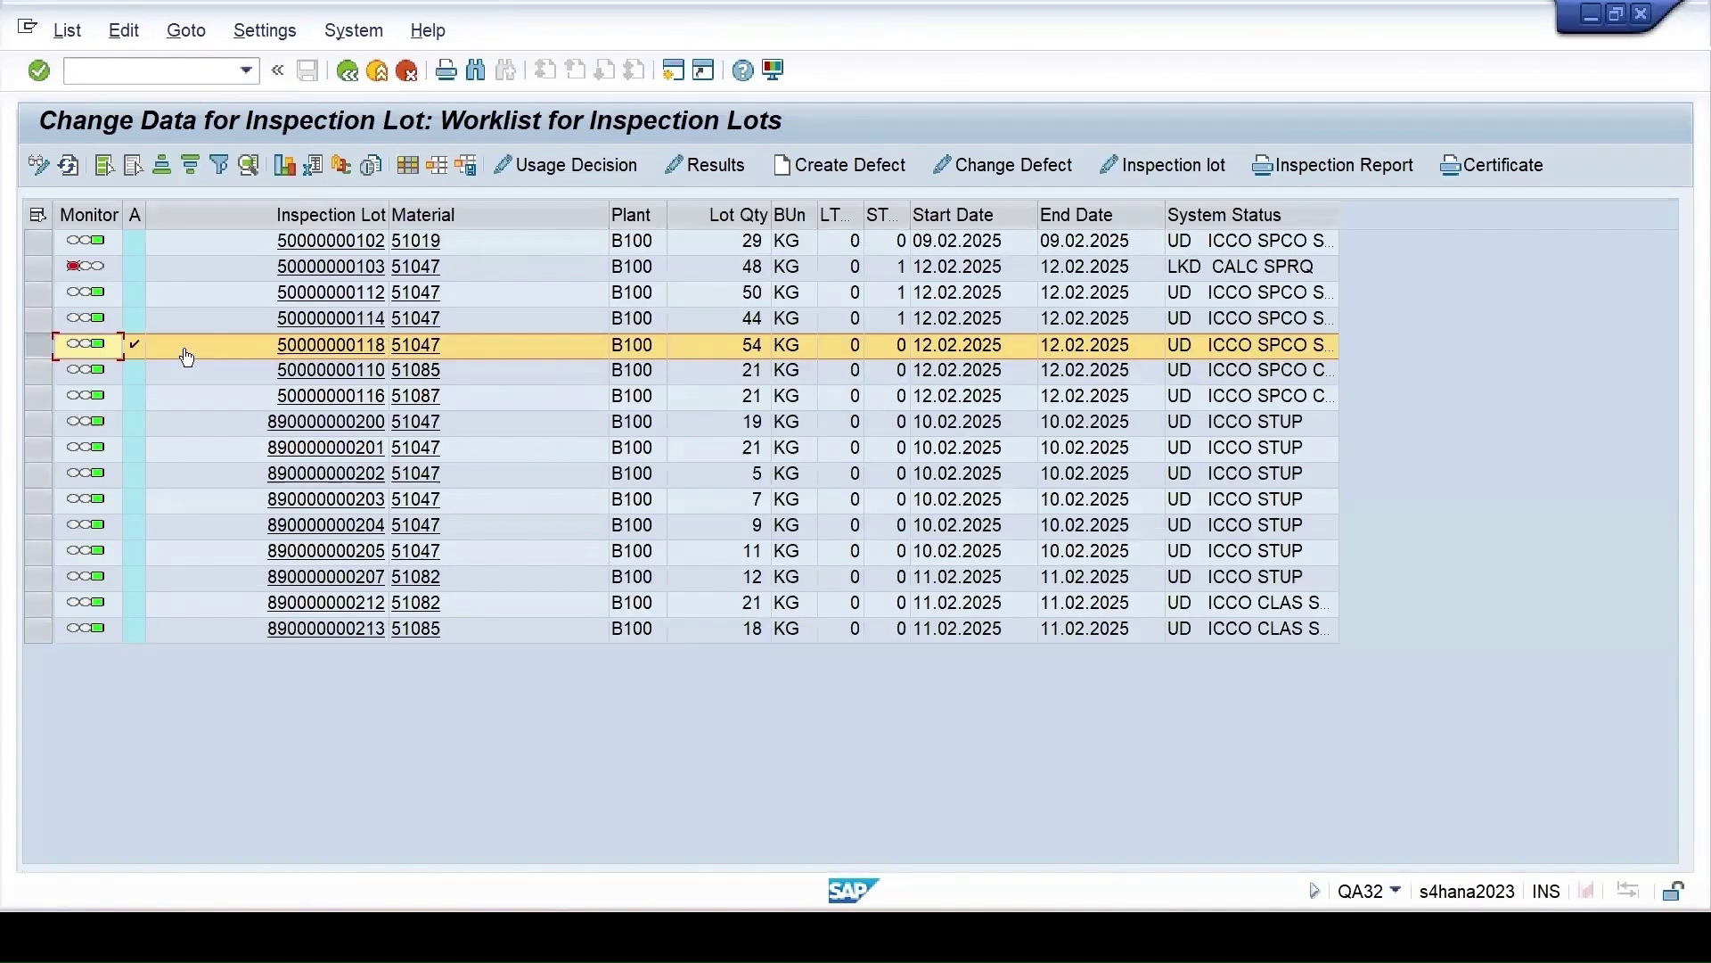
click(246, 70)
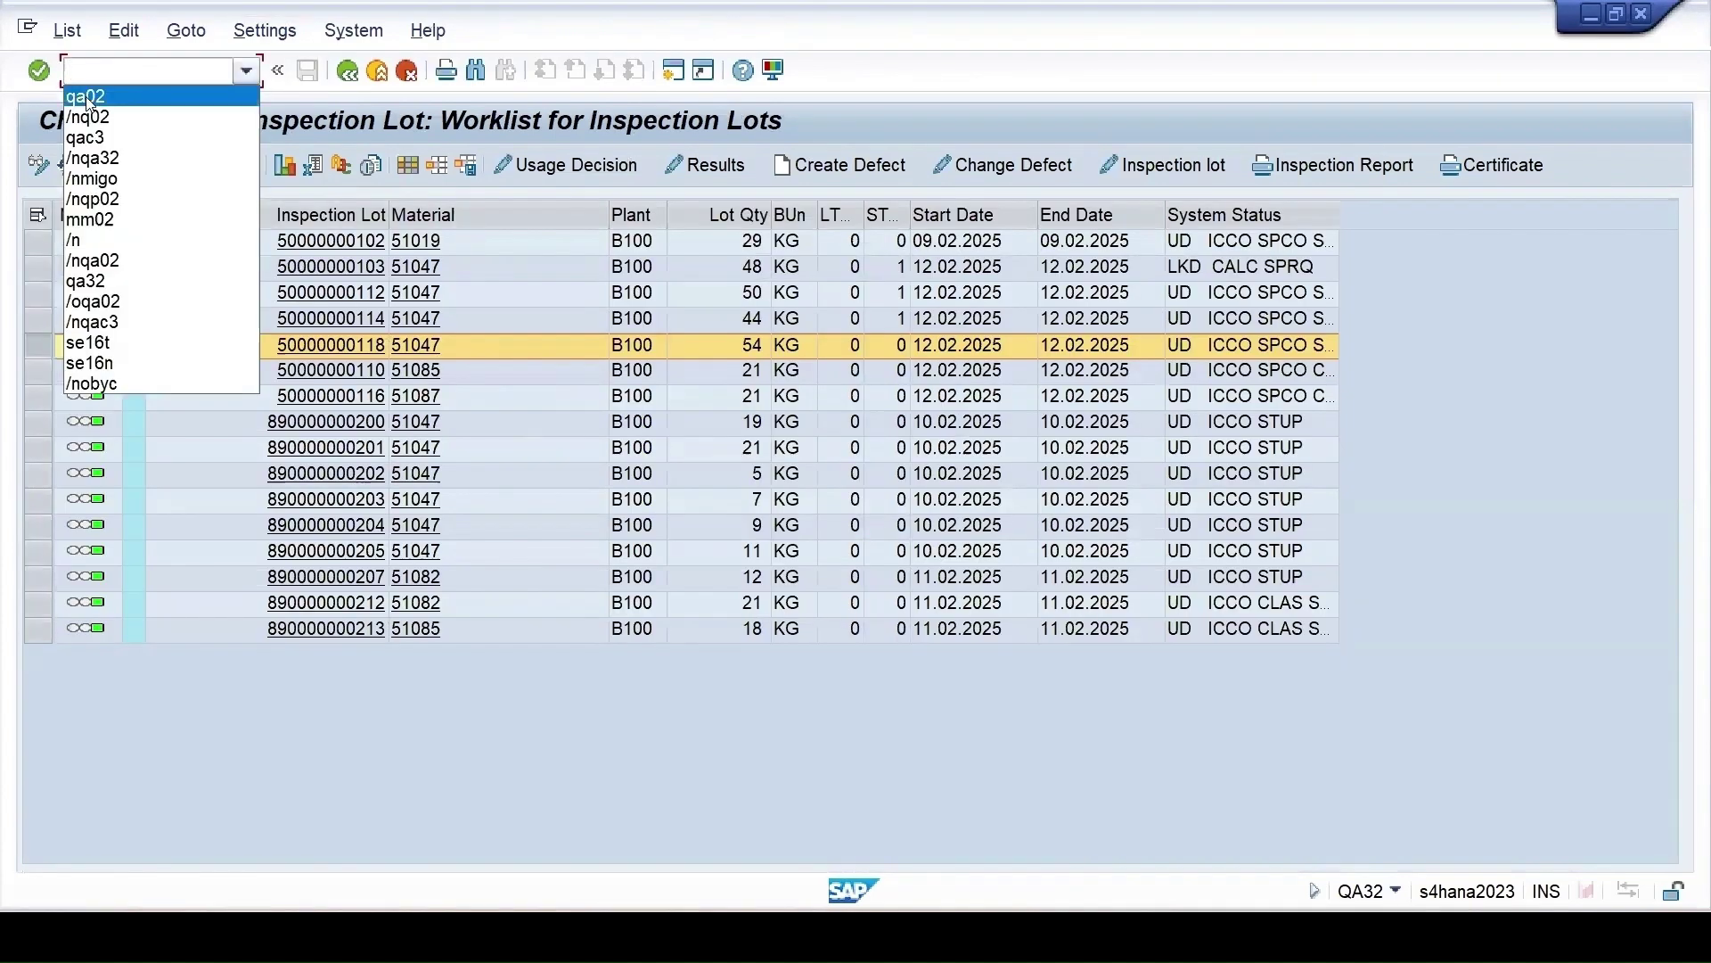
click(88, 102)
text(/nqa02)
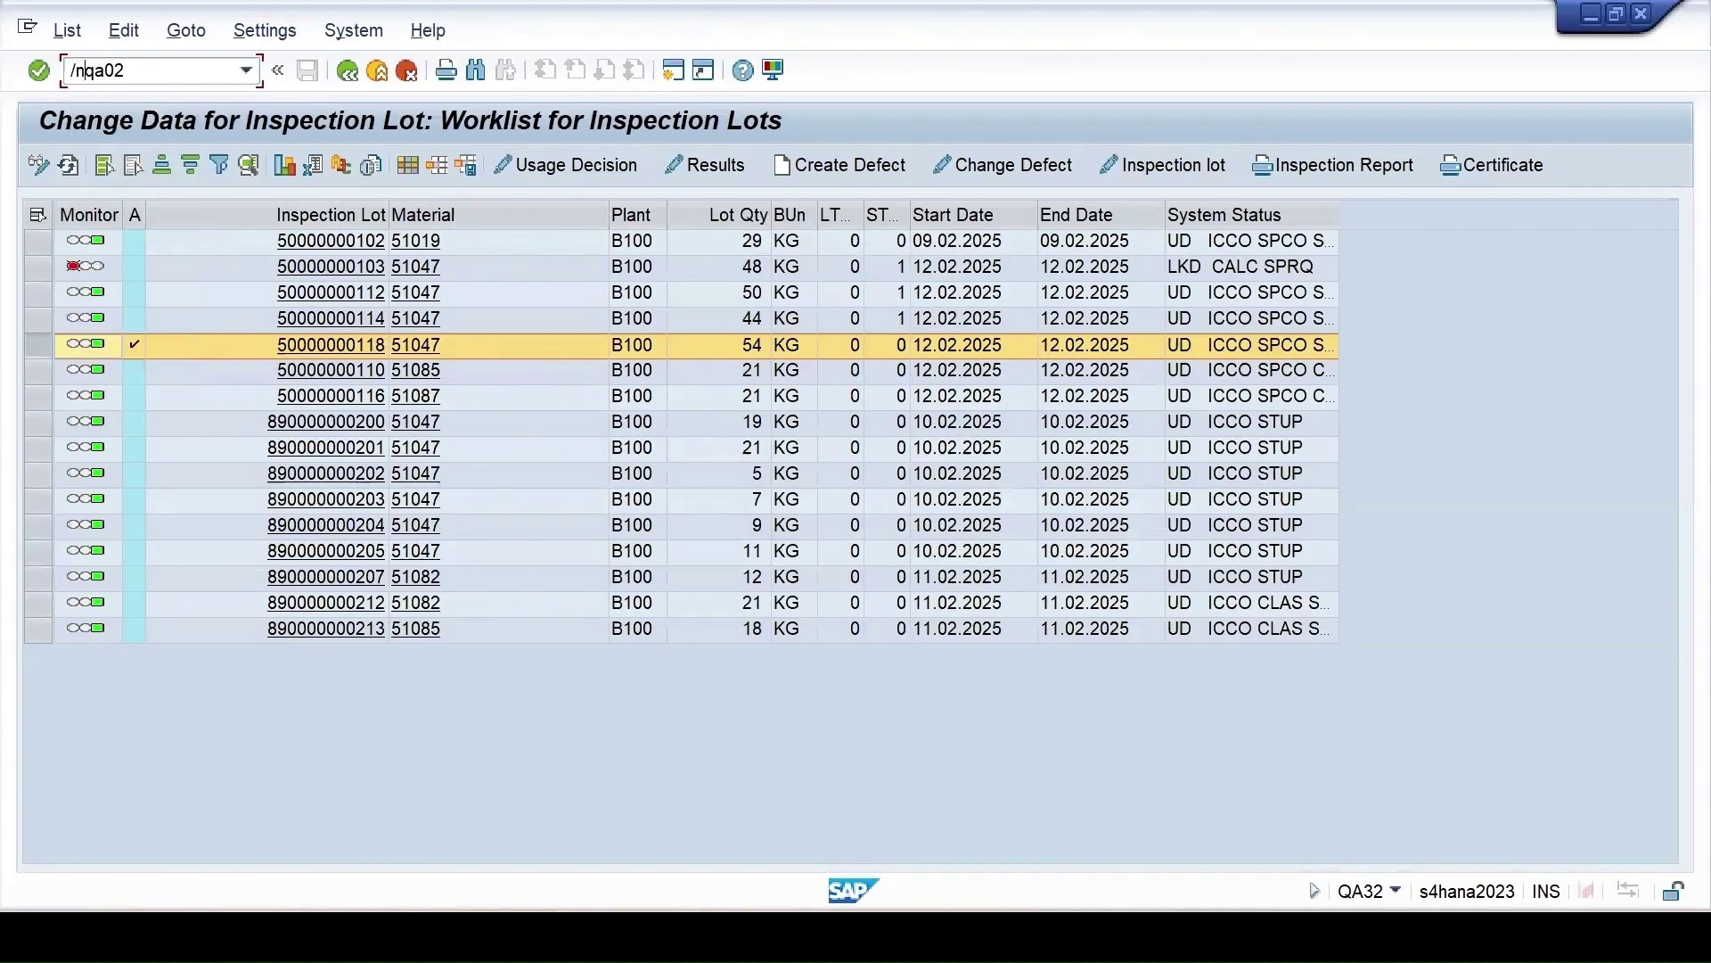
key(Return)
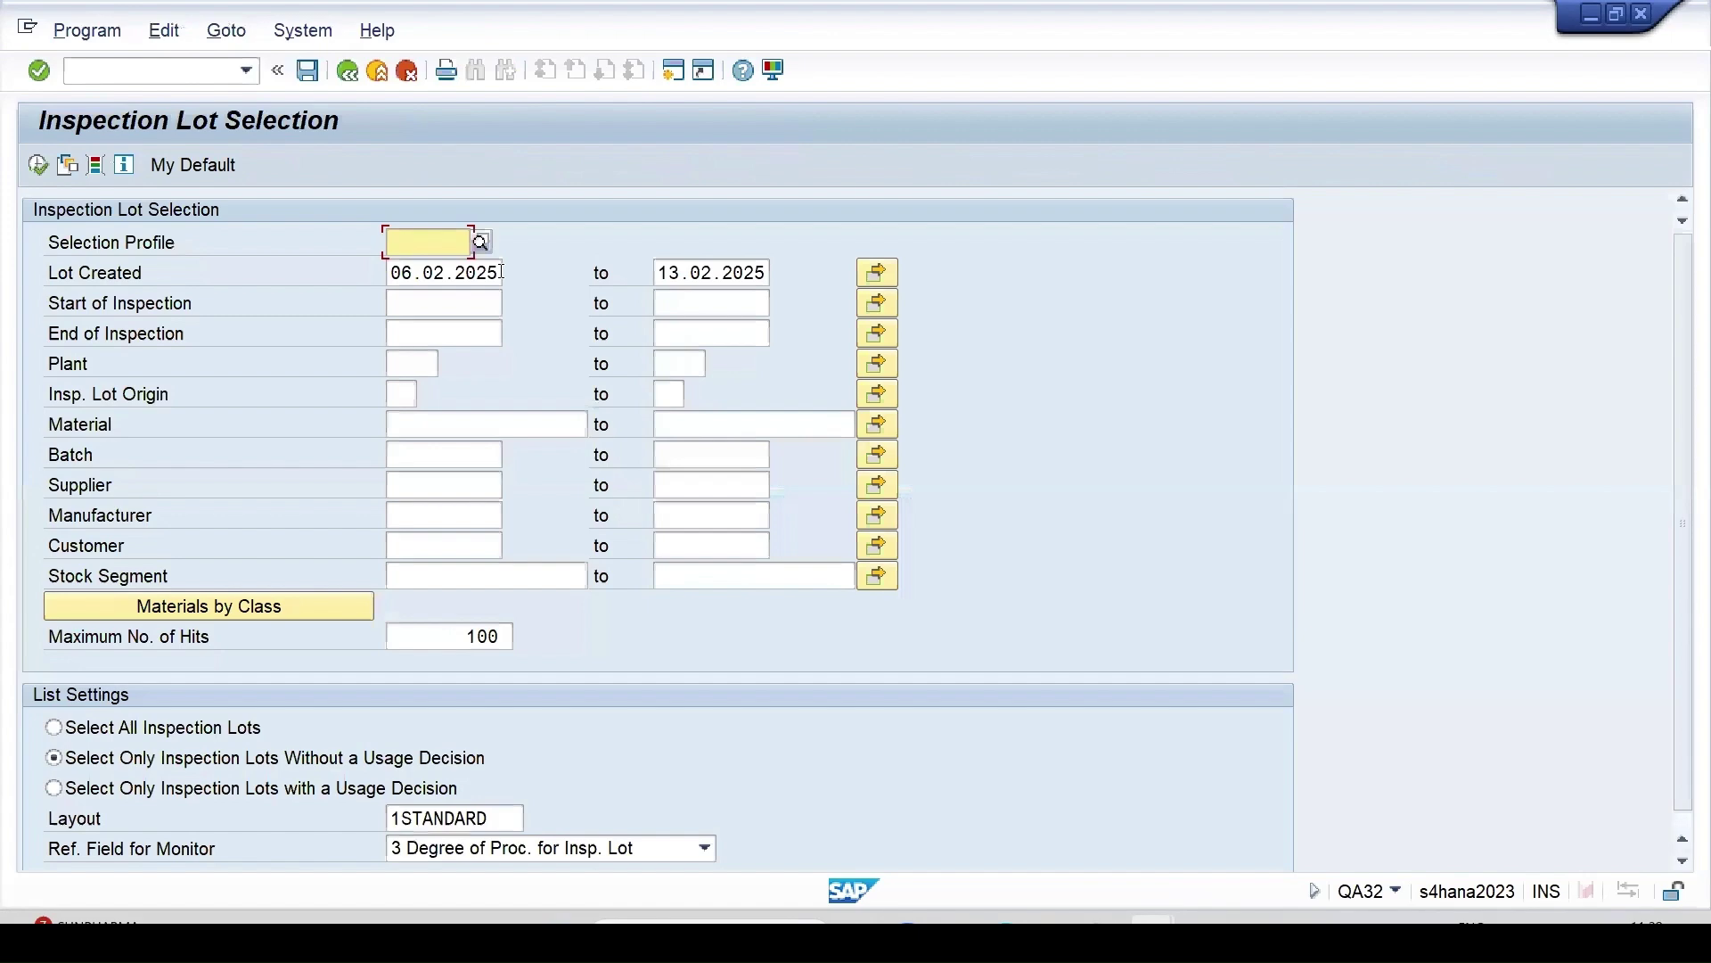
- Run the inspection lot selection with the lot creation start date cleared, and widen the inspection lot column to show full numbers
drag(501, 272, 137, 273)
key(Delete)
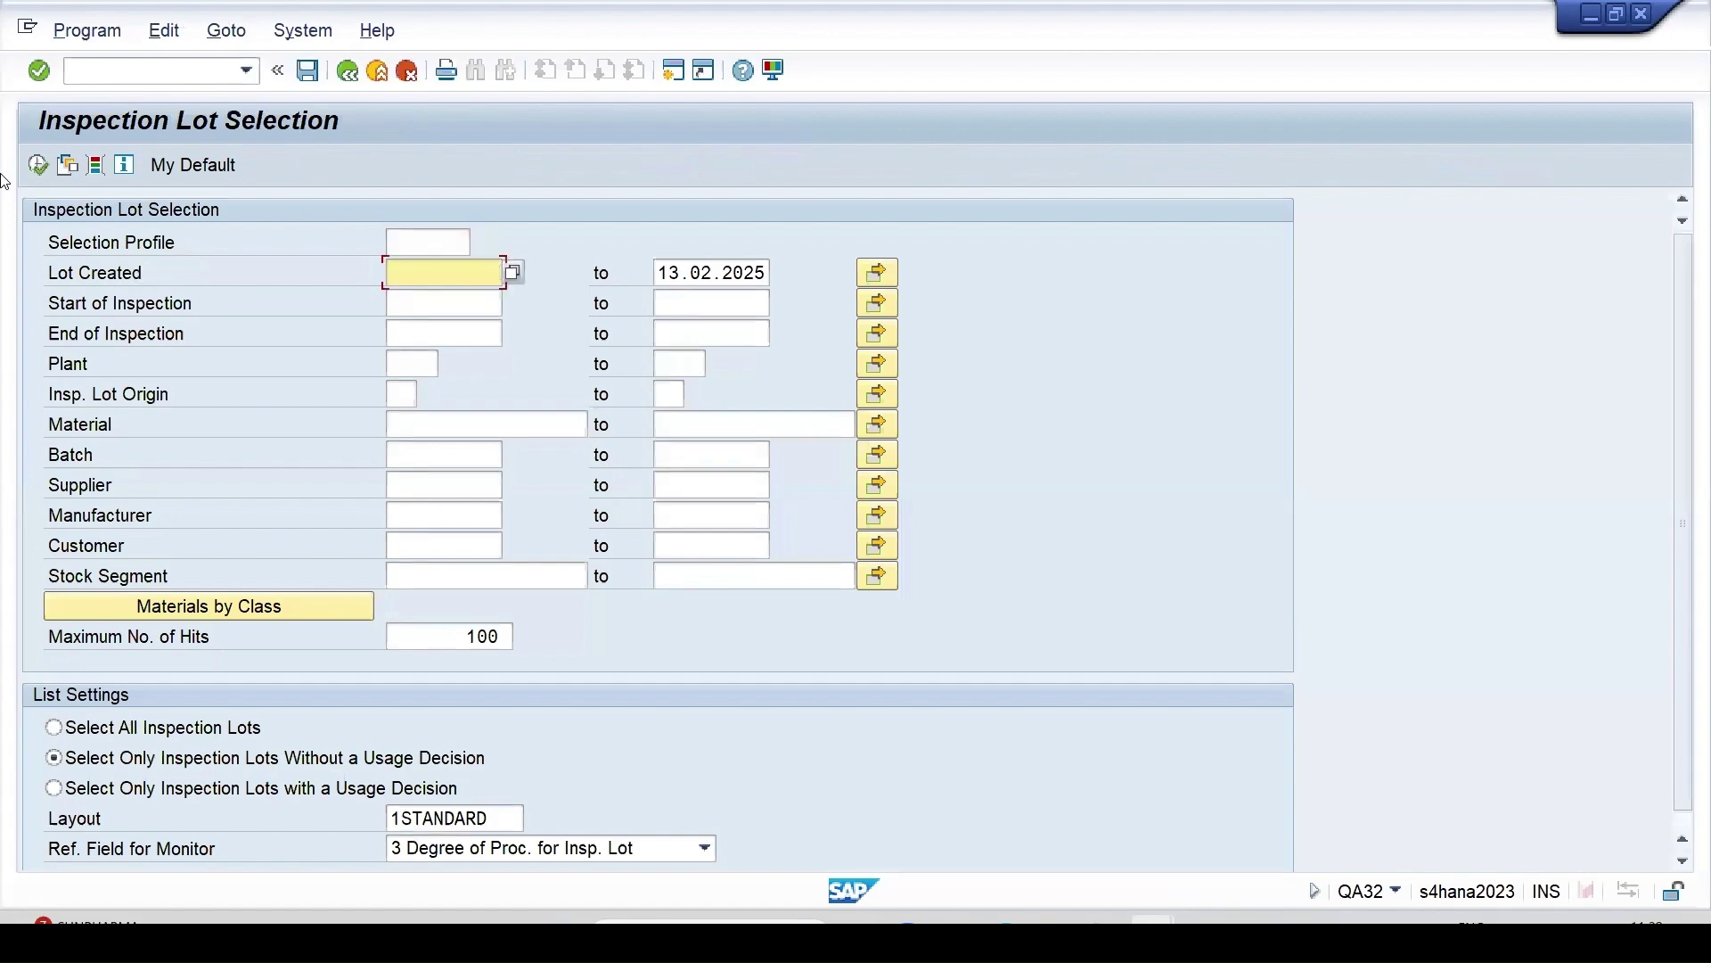
click(38, 169)
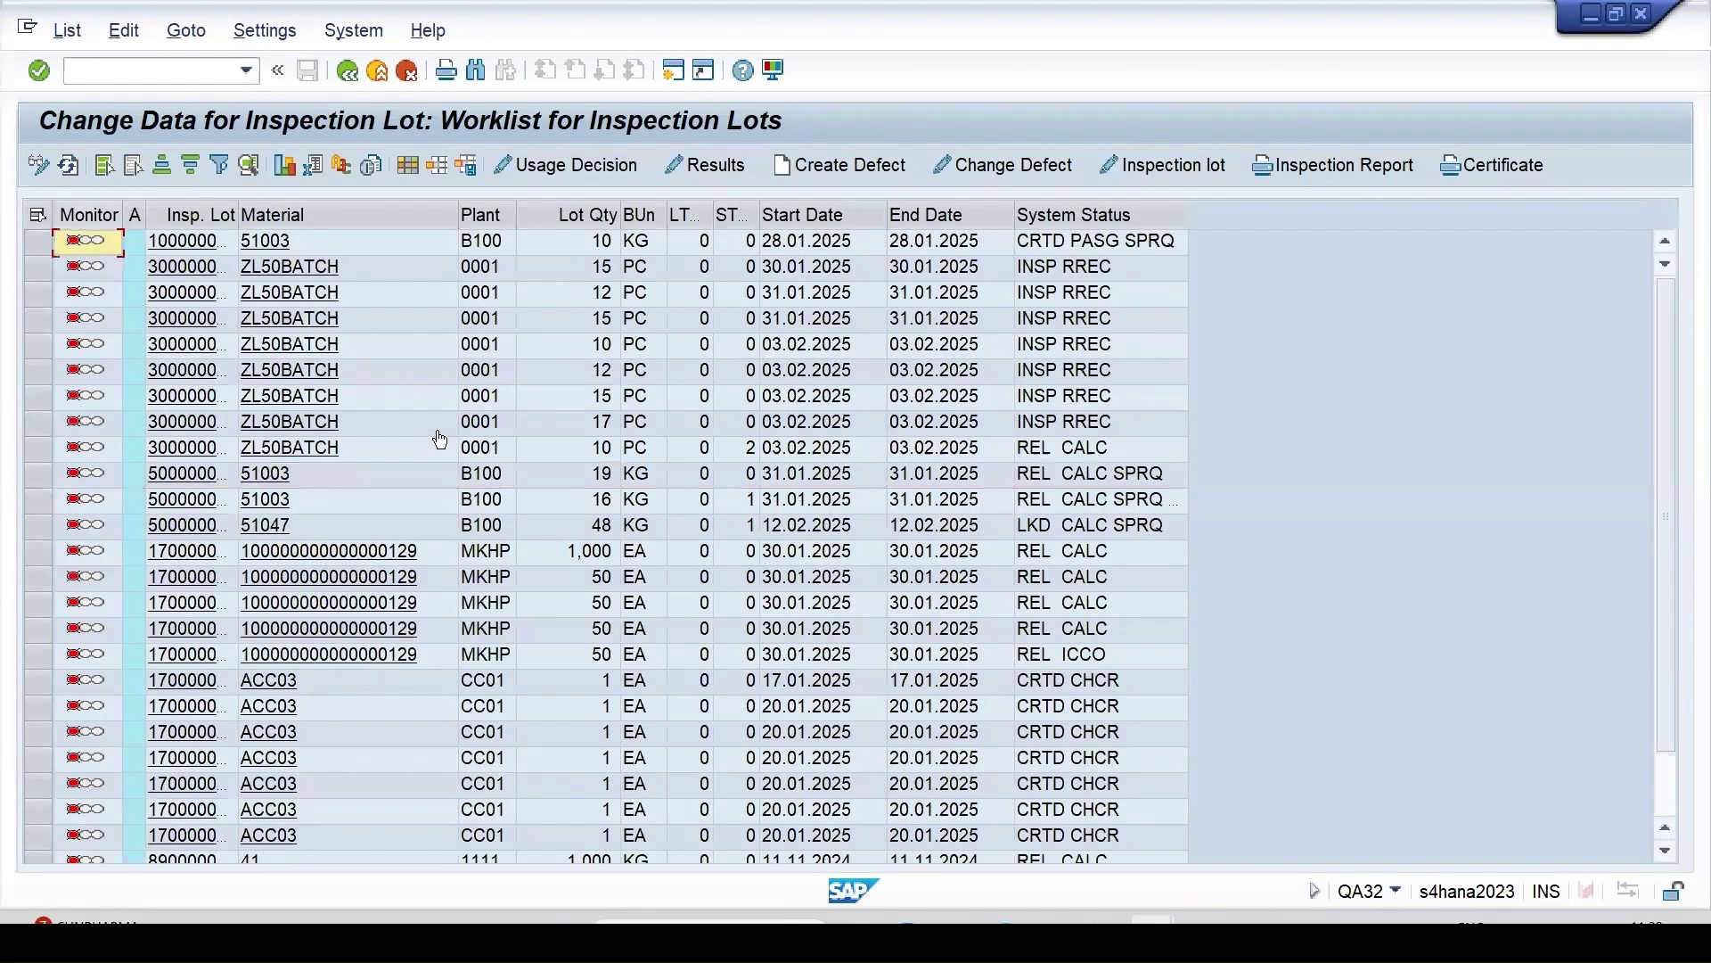
click(38, 474)
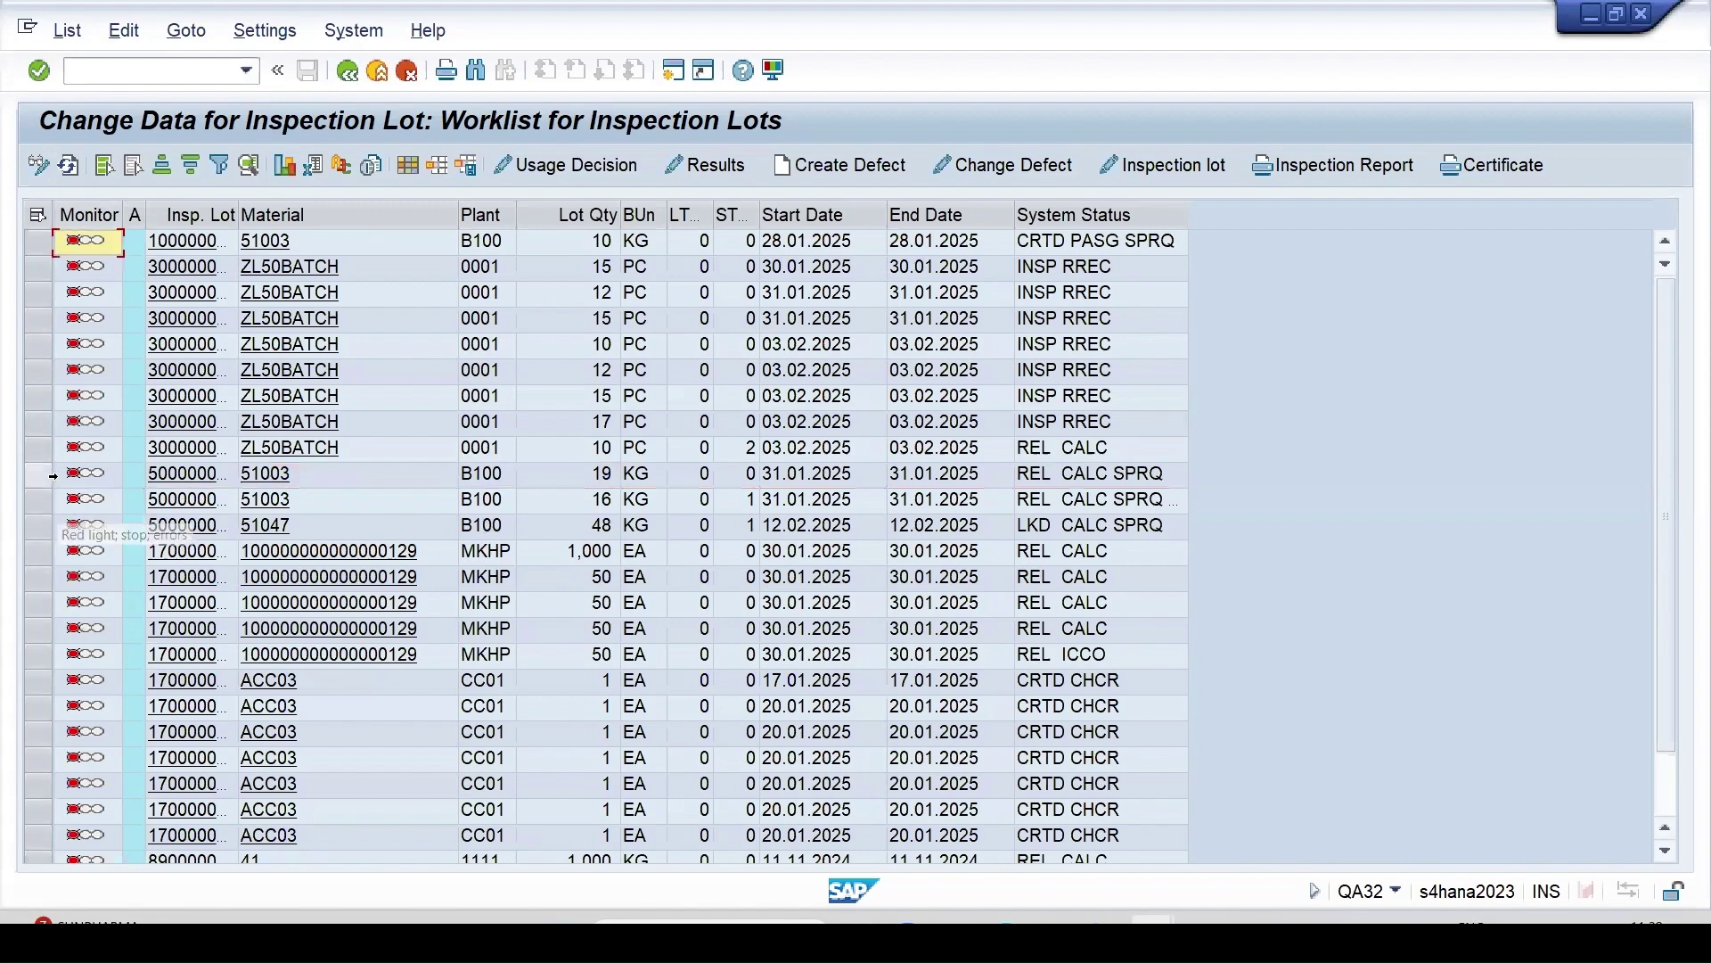
double_click(238, 205)
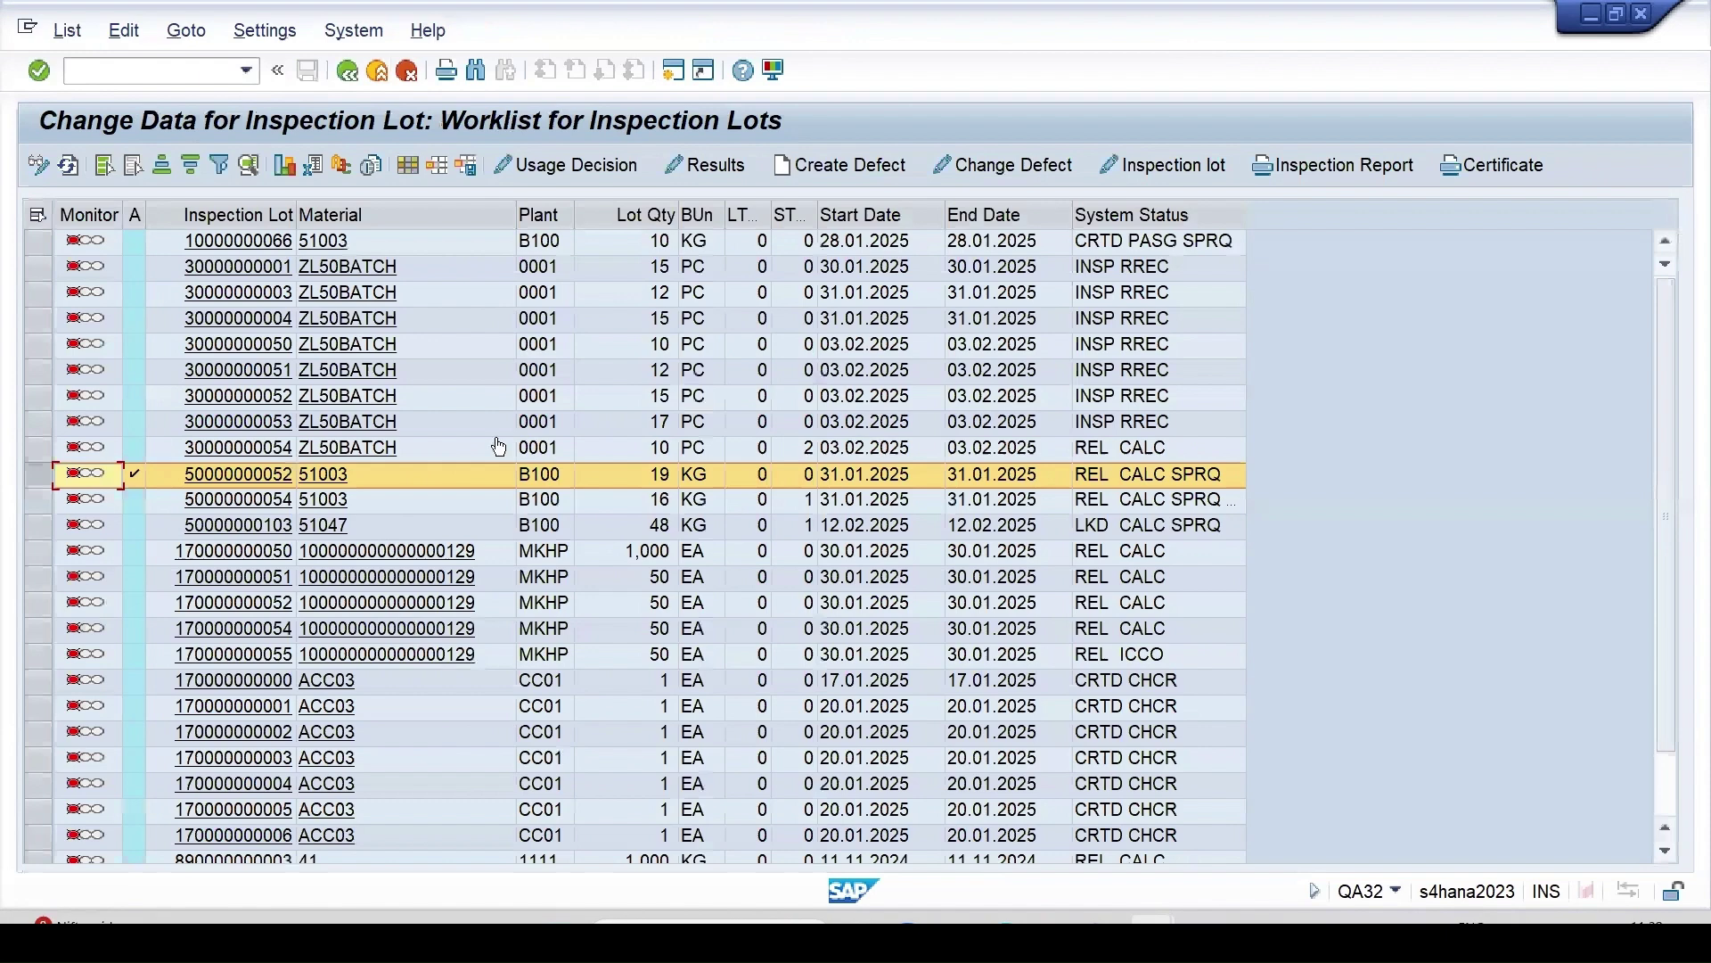
- Add the Actual lot quantity column to the worklist layout and place it directly after the Lot Qty column
click(412, 167)
scroll(738, 717, up, 4)
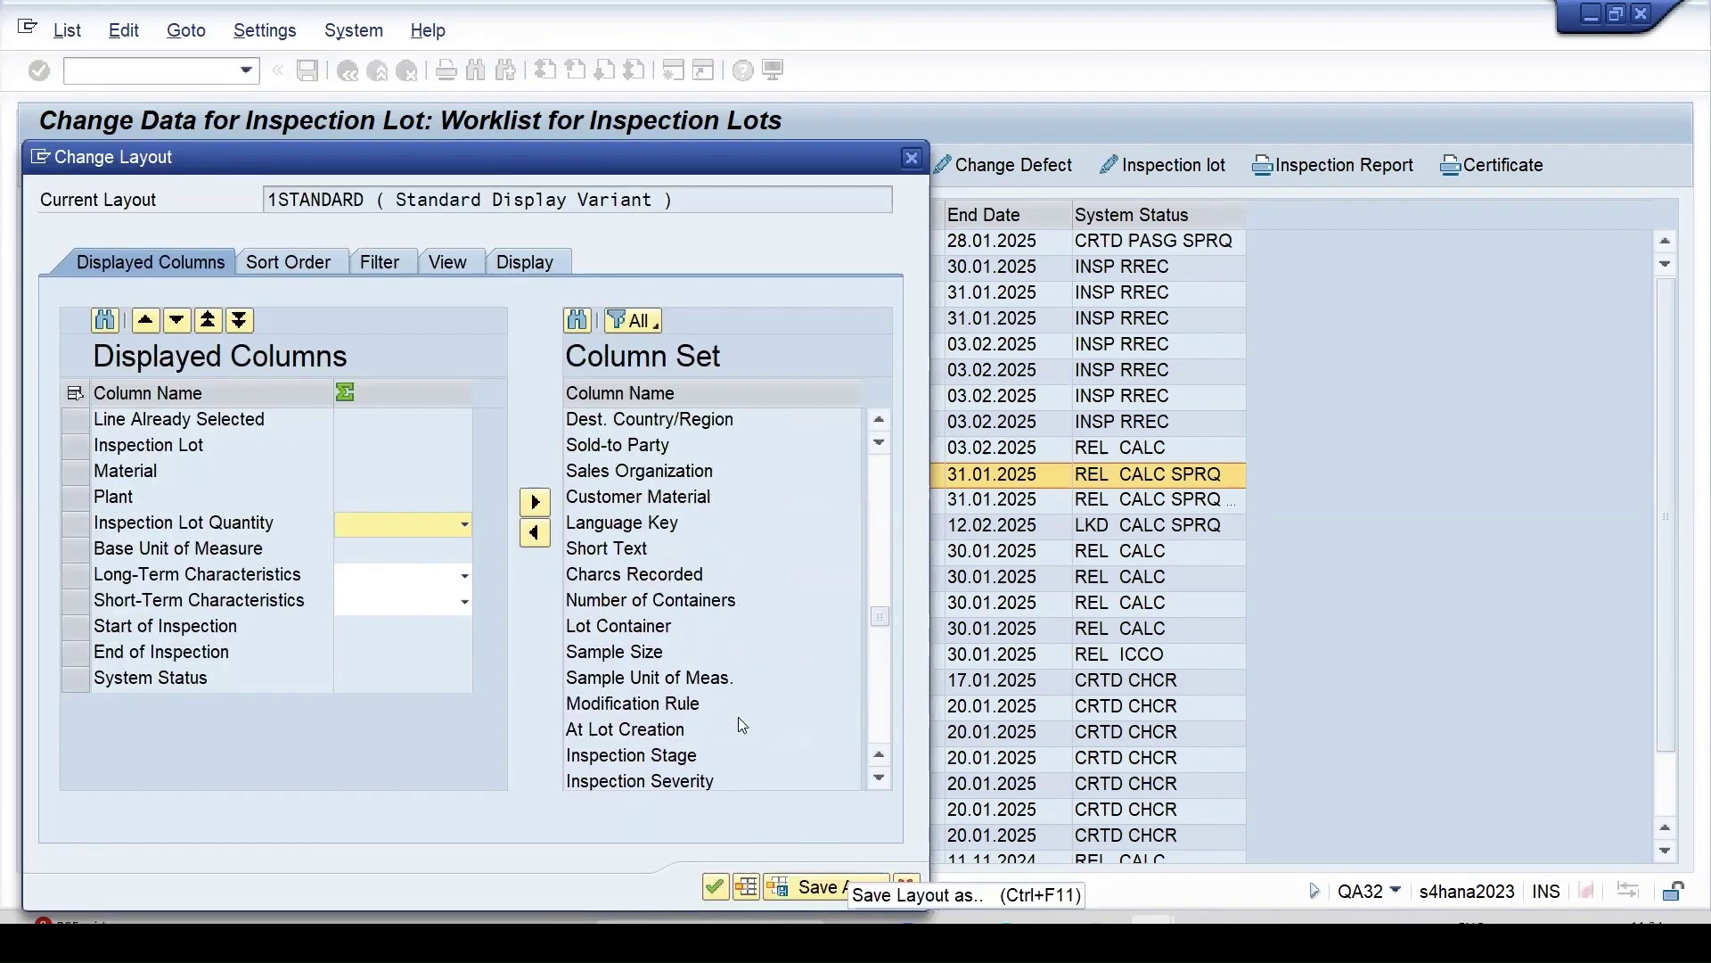
click(578, 319)
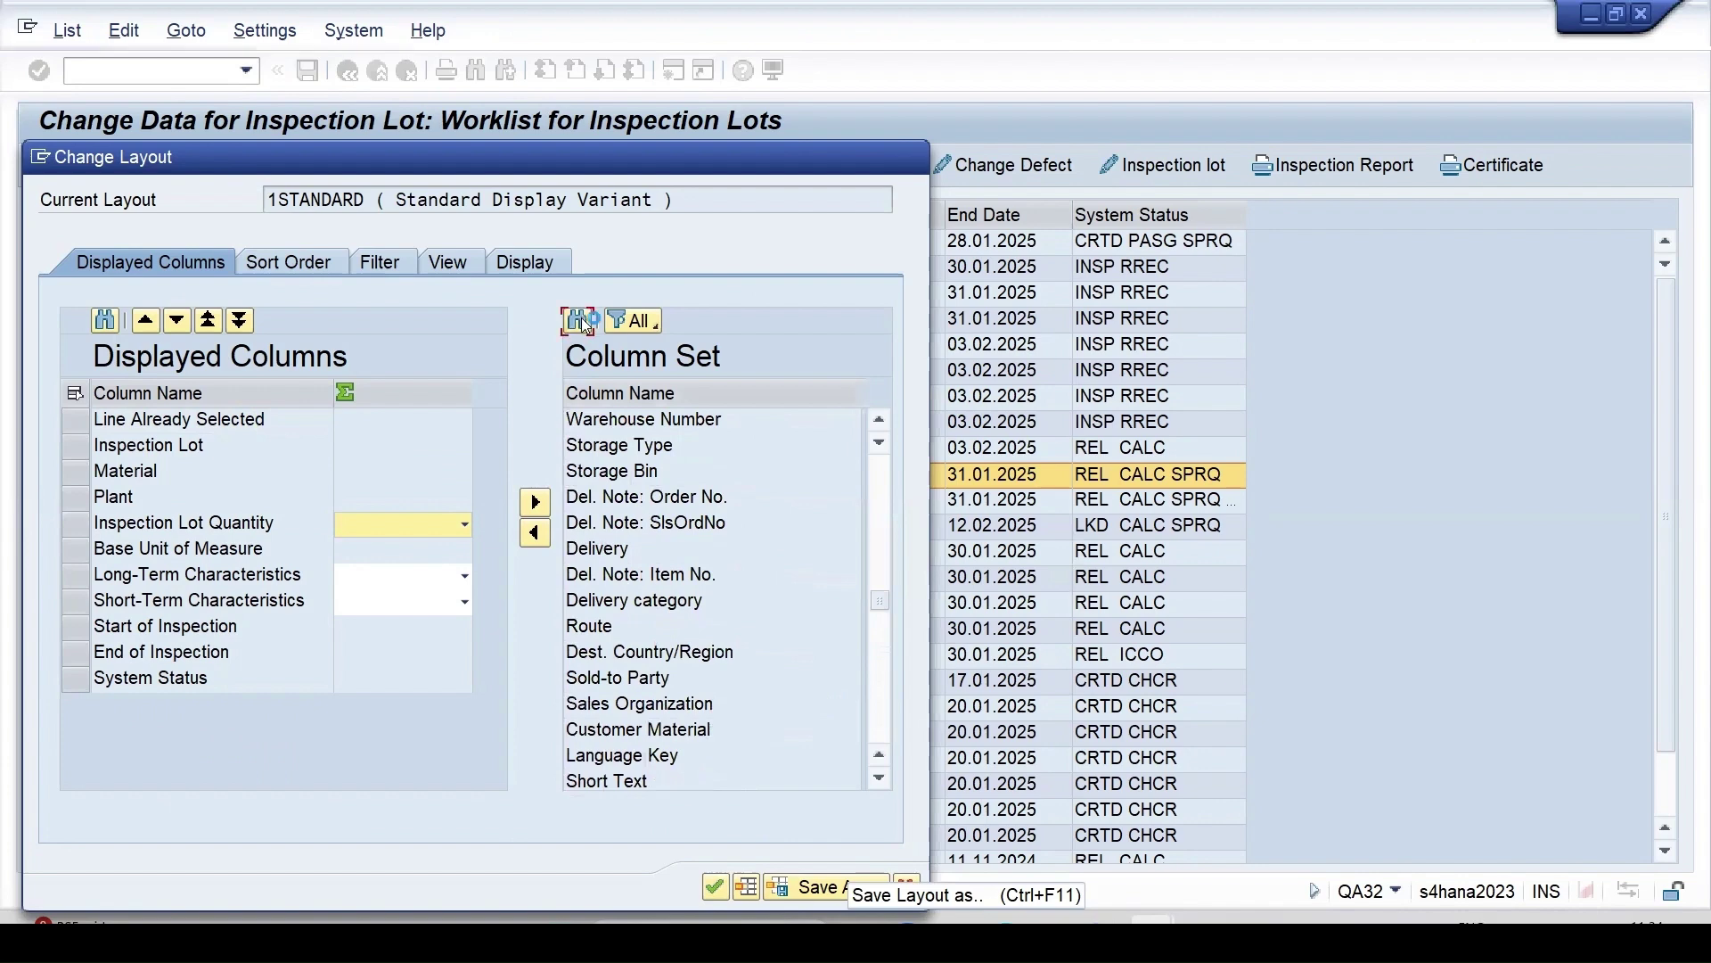
text(actual)
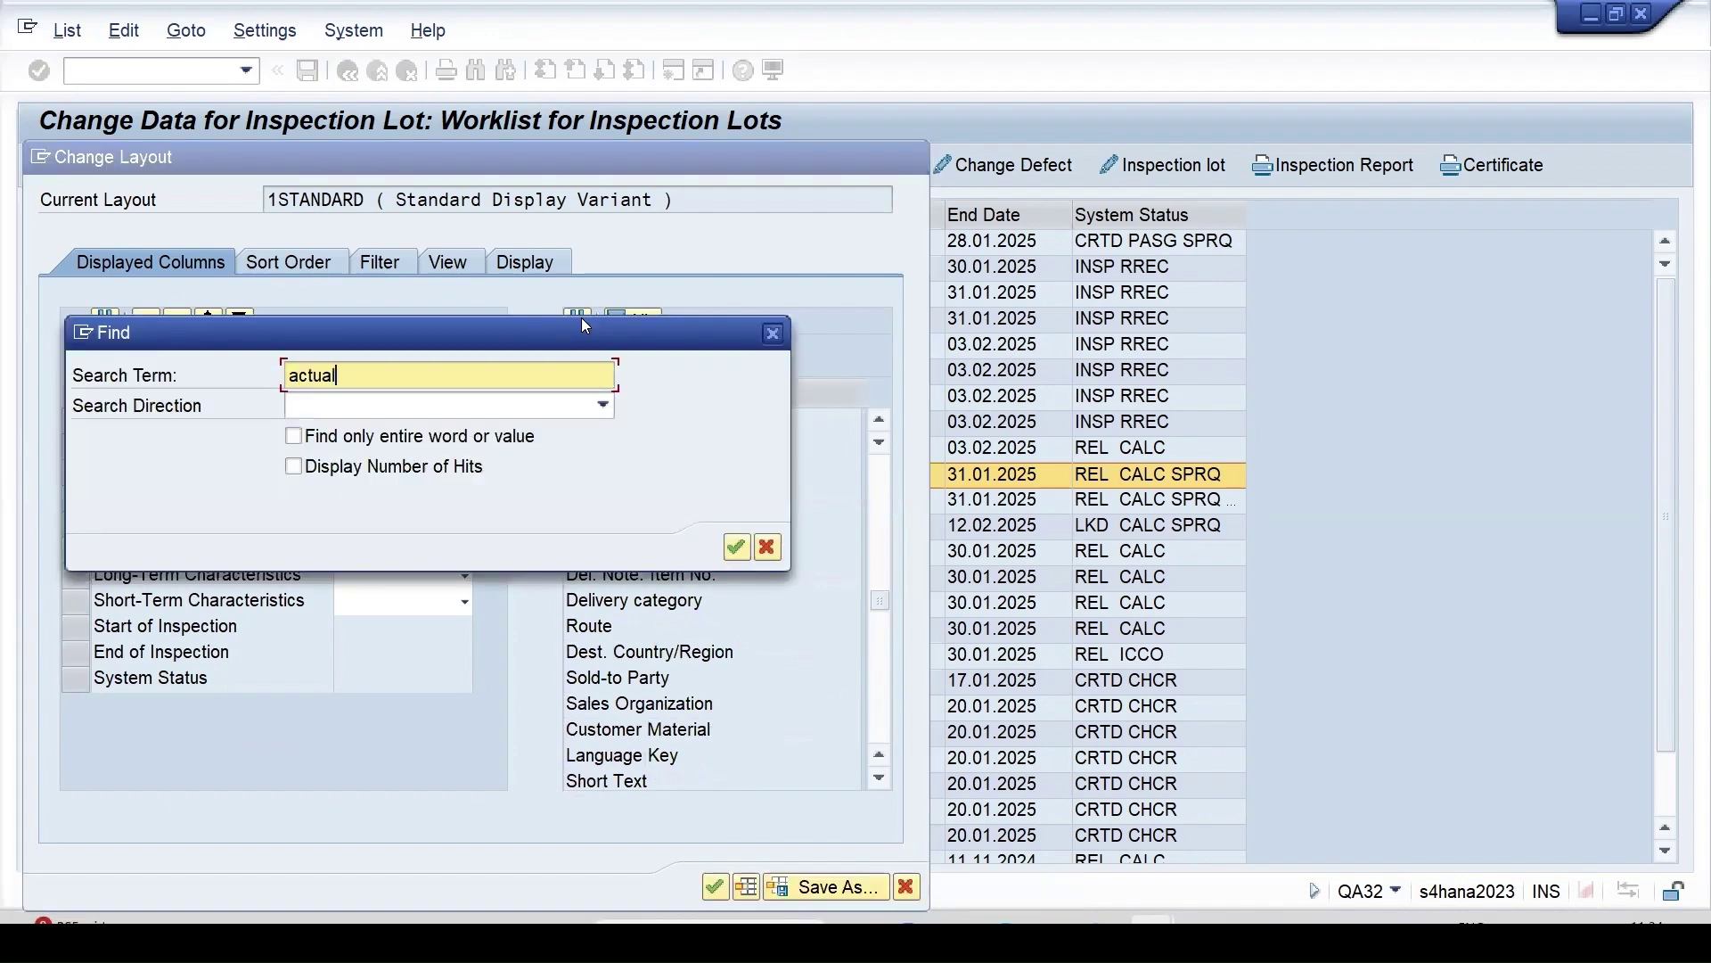
key(Return)
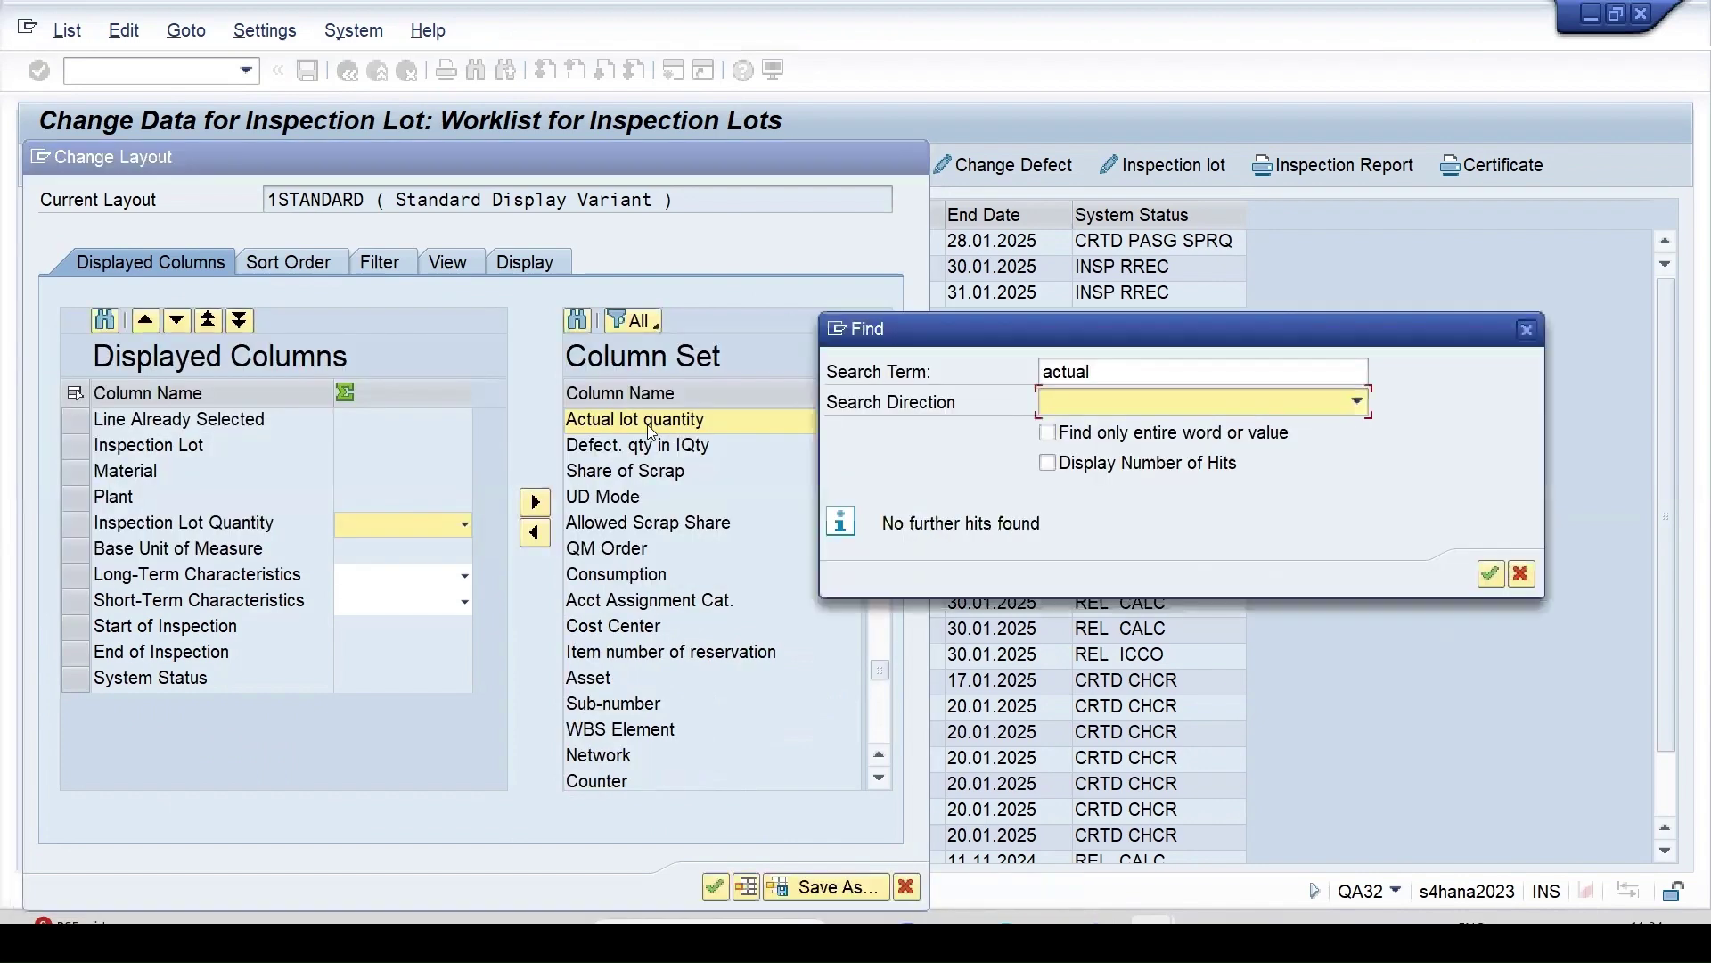
click(1526, 331)
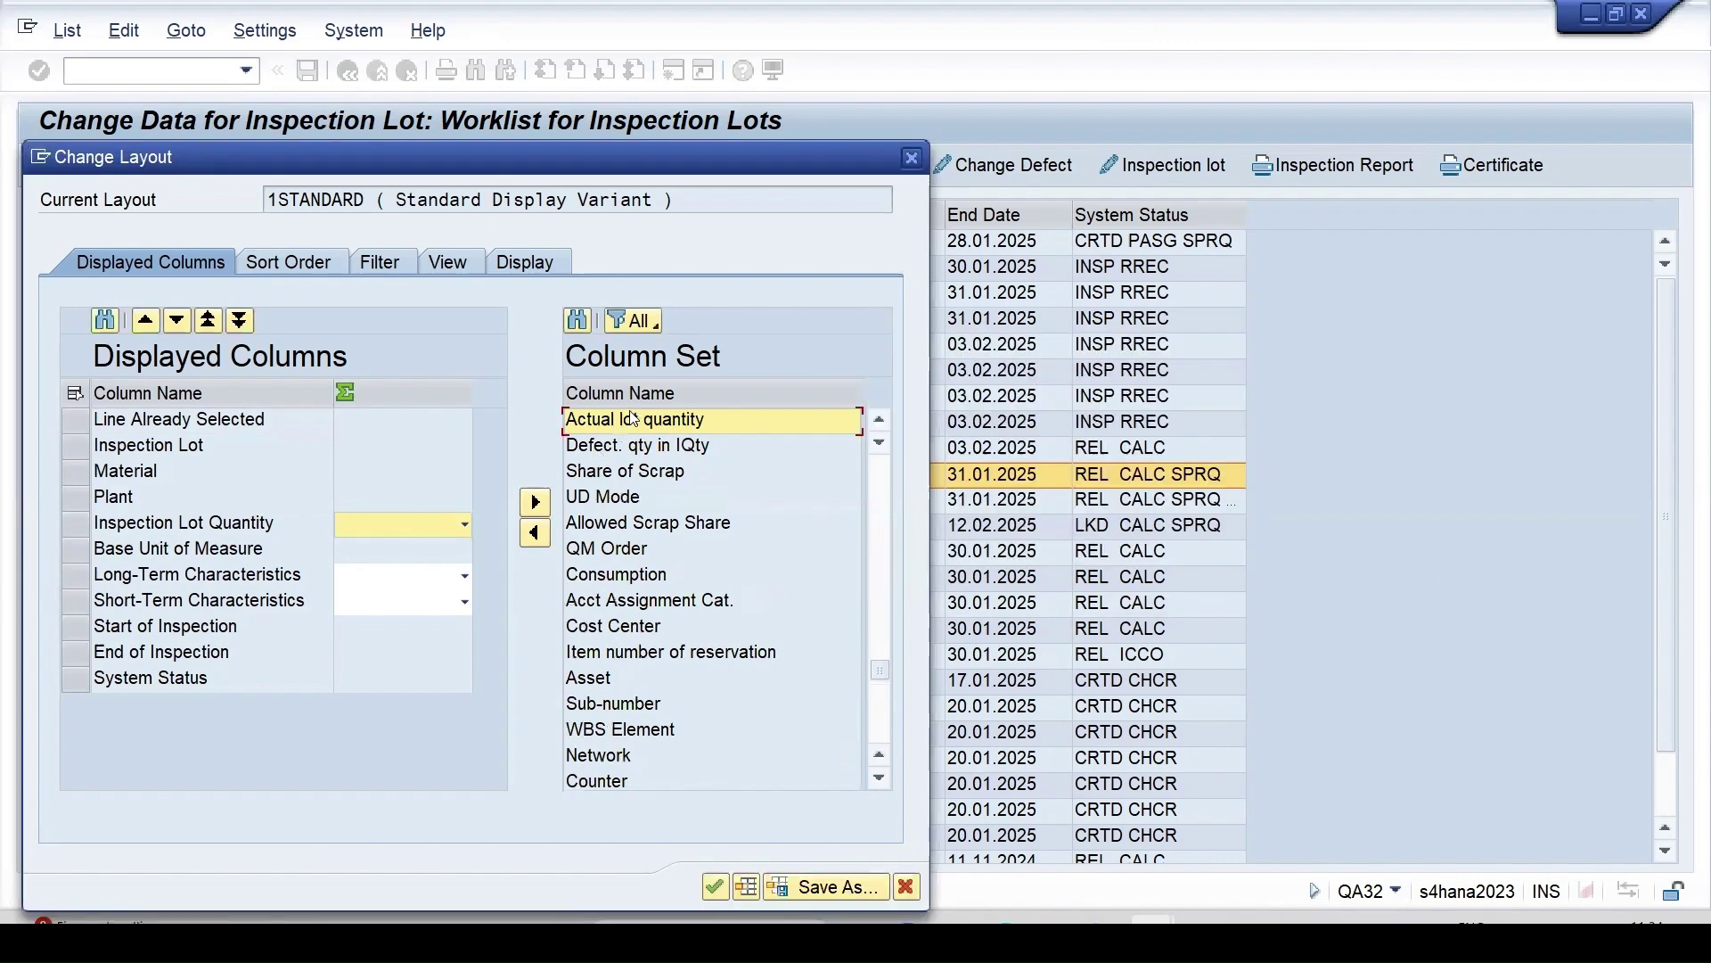
double_click(611, 421)
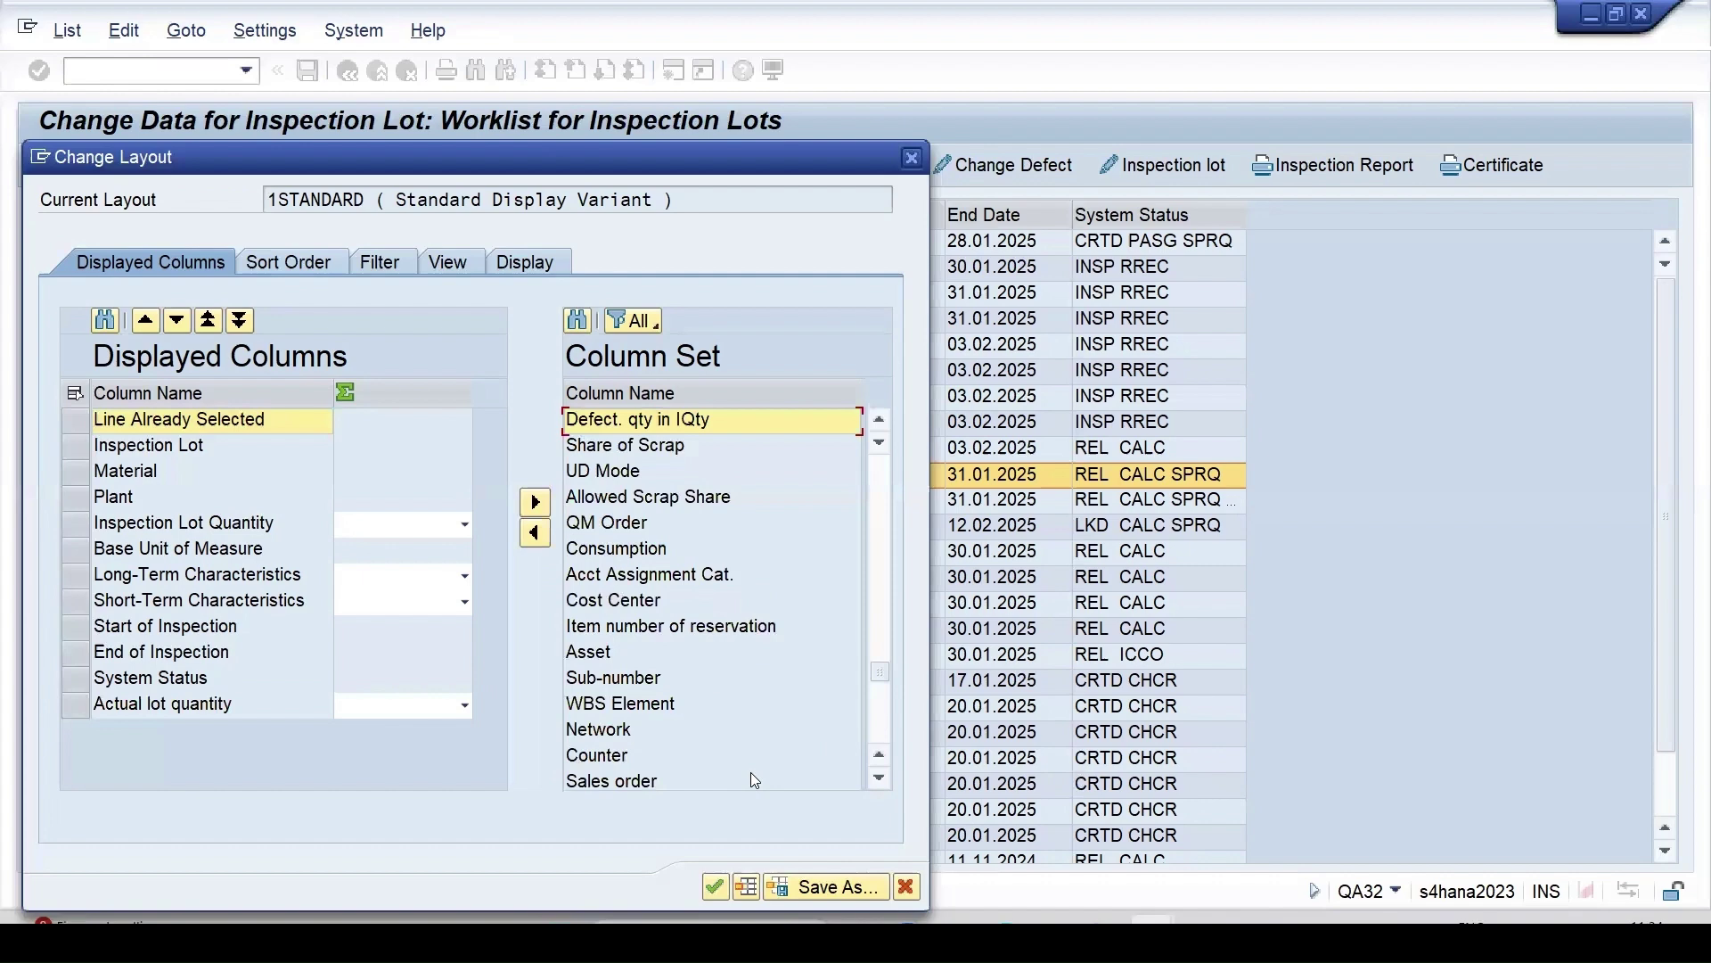
key(Return)
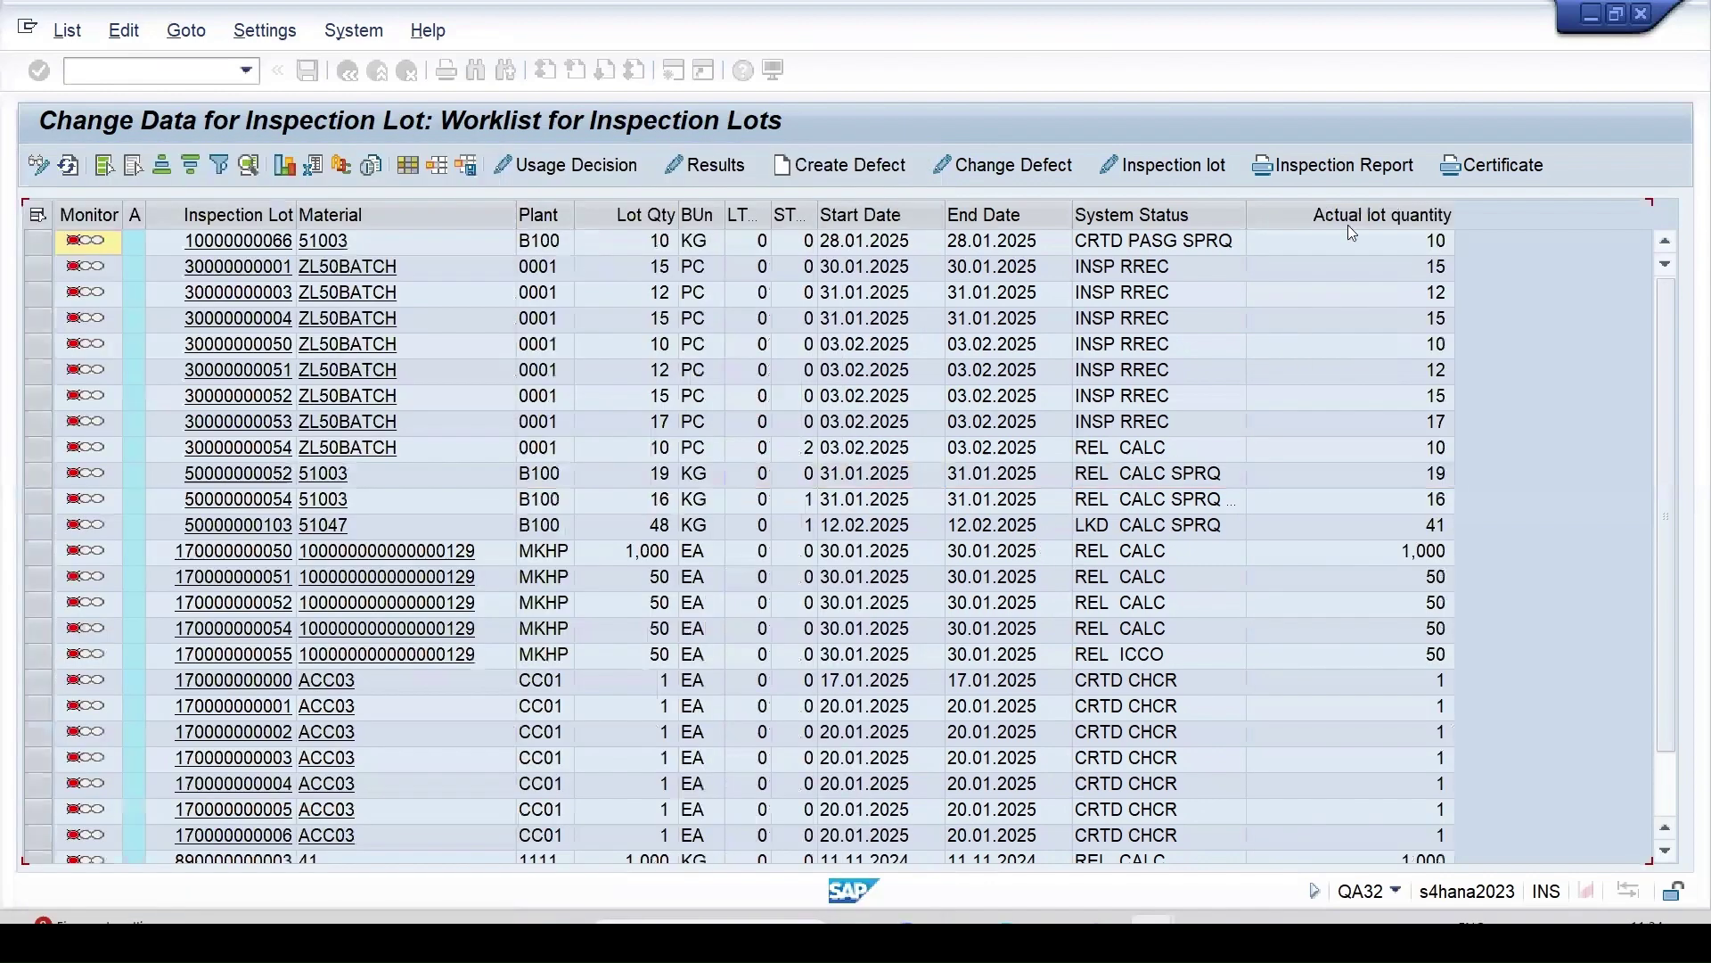
click(1282, 214)
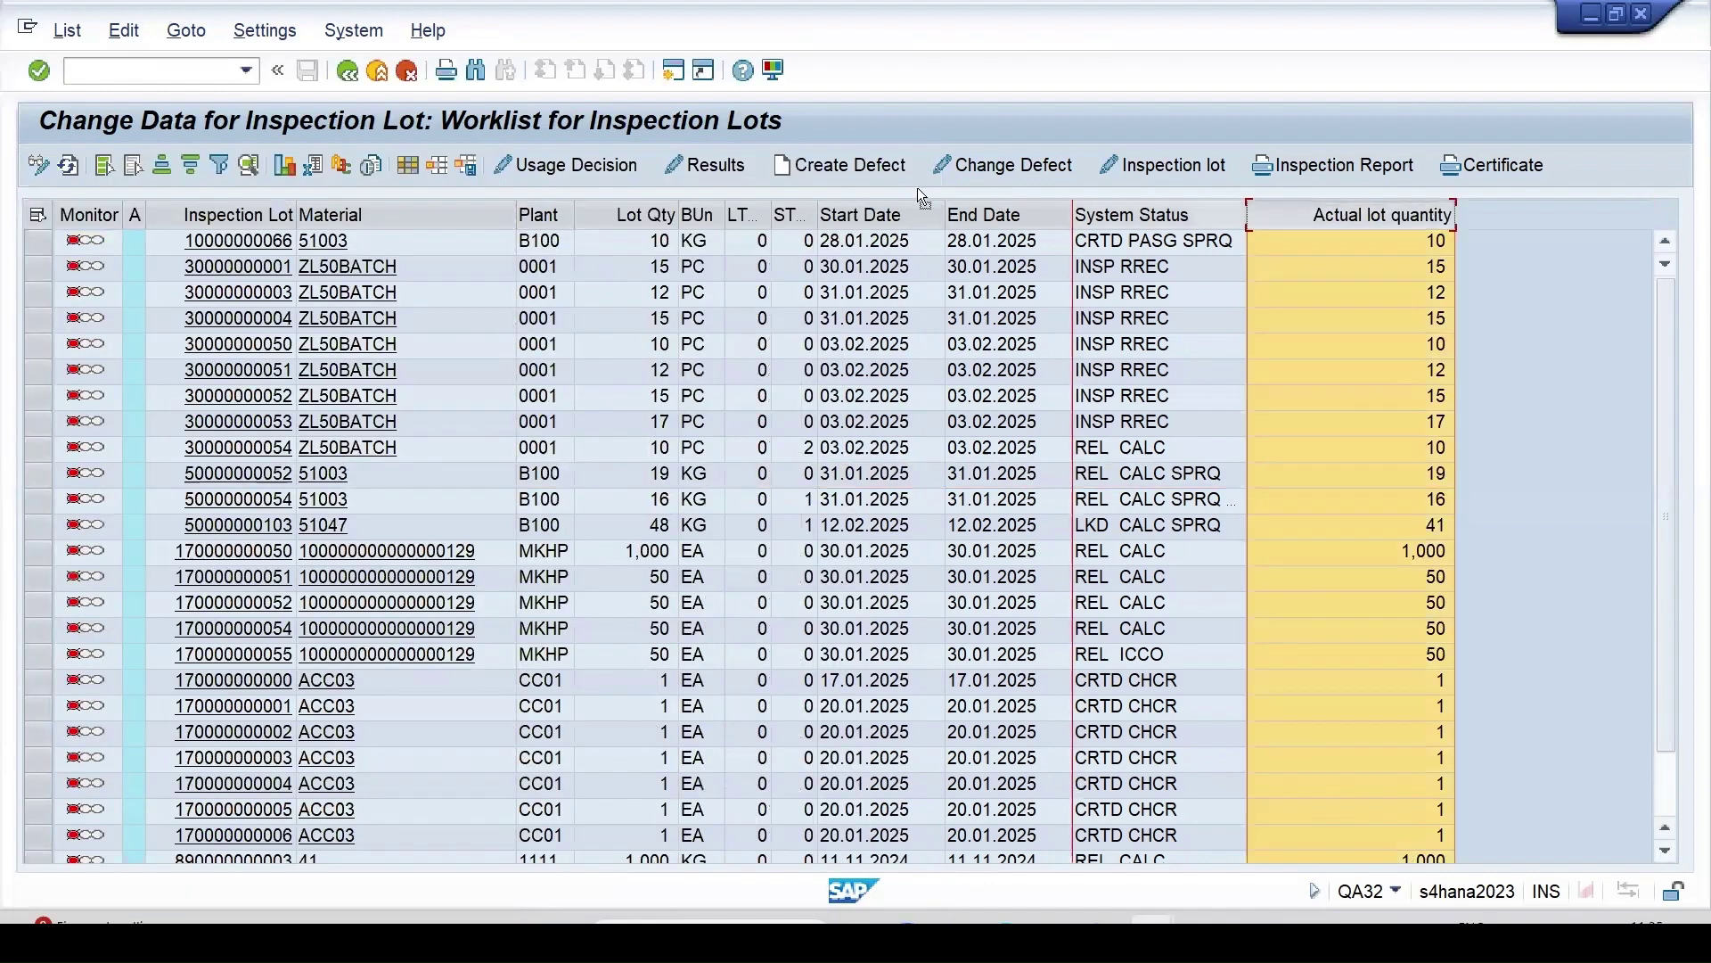
drag(917, 187, 693, 215)
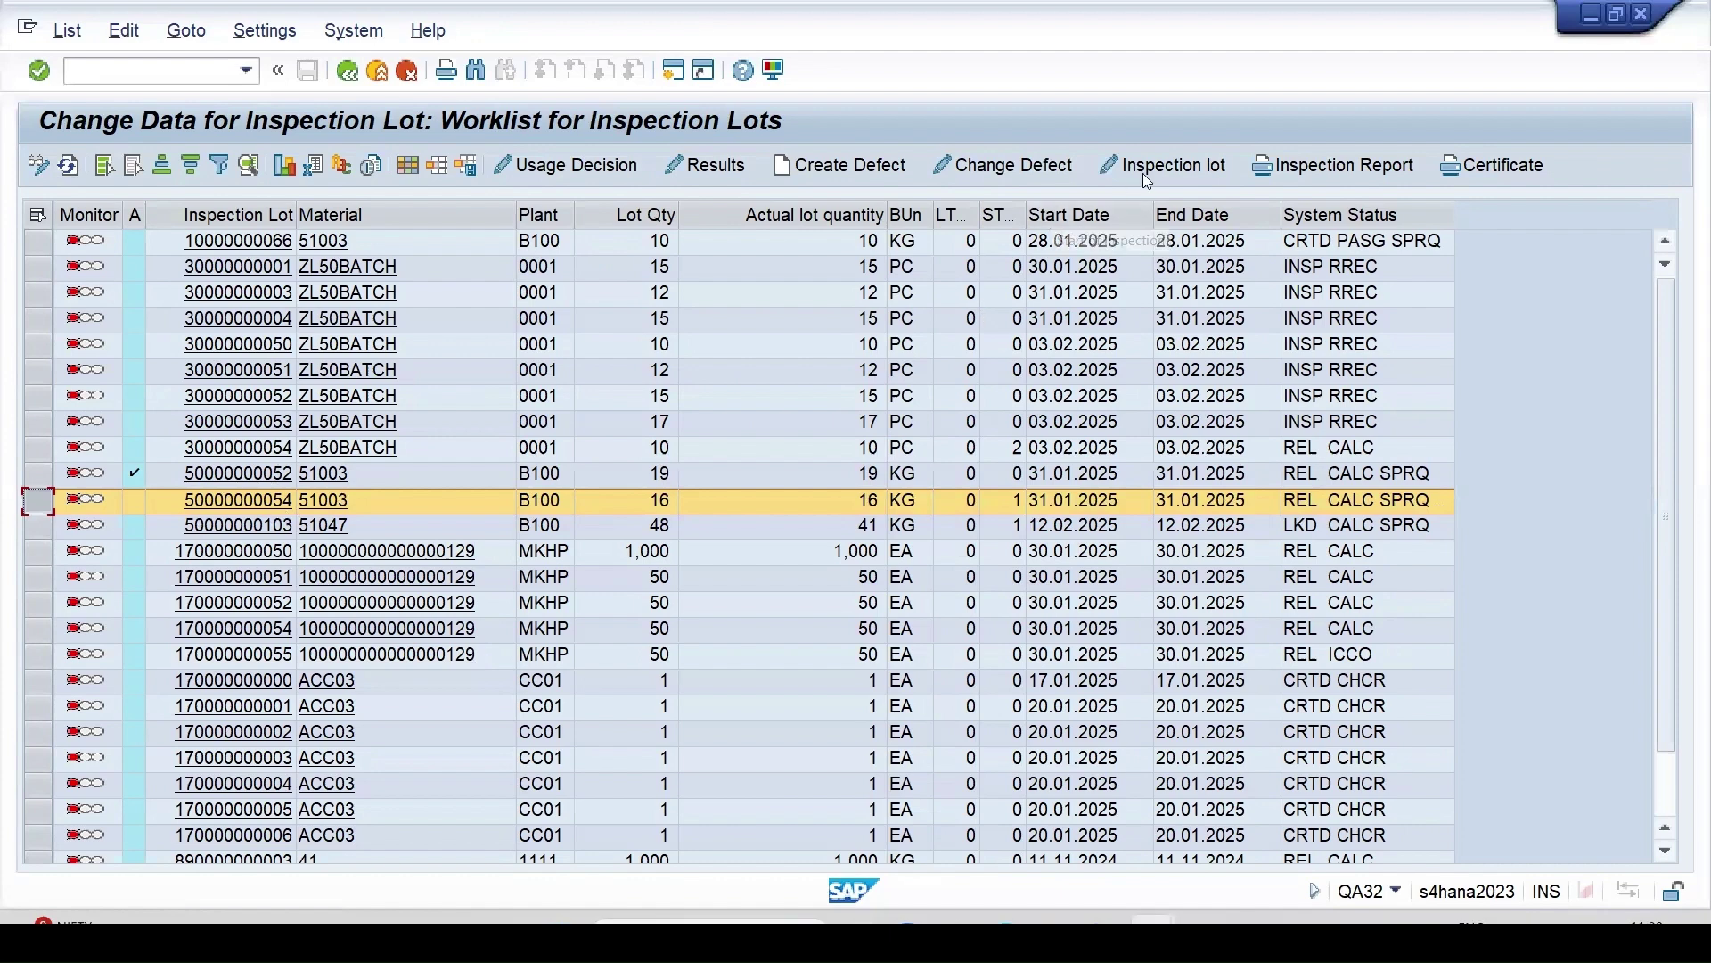
click(1170, 164)
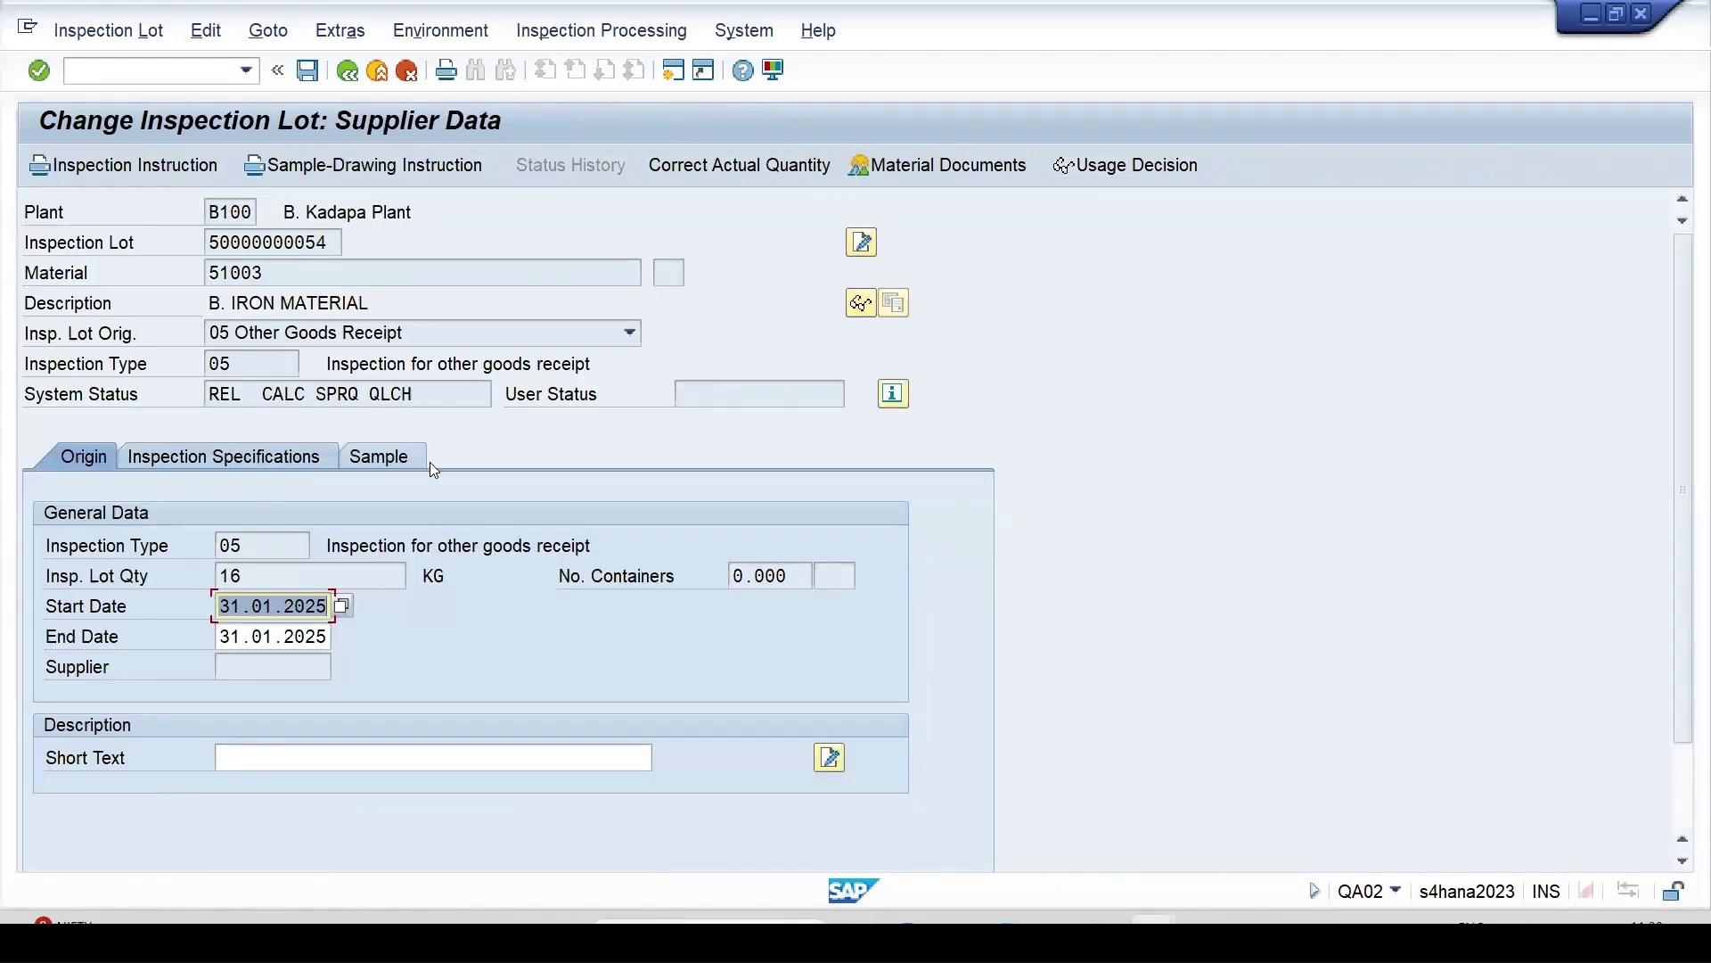
click(378, 459)
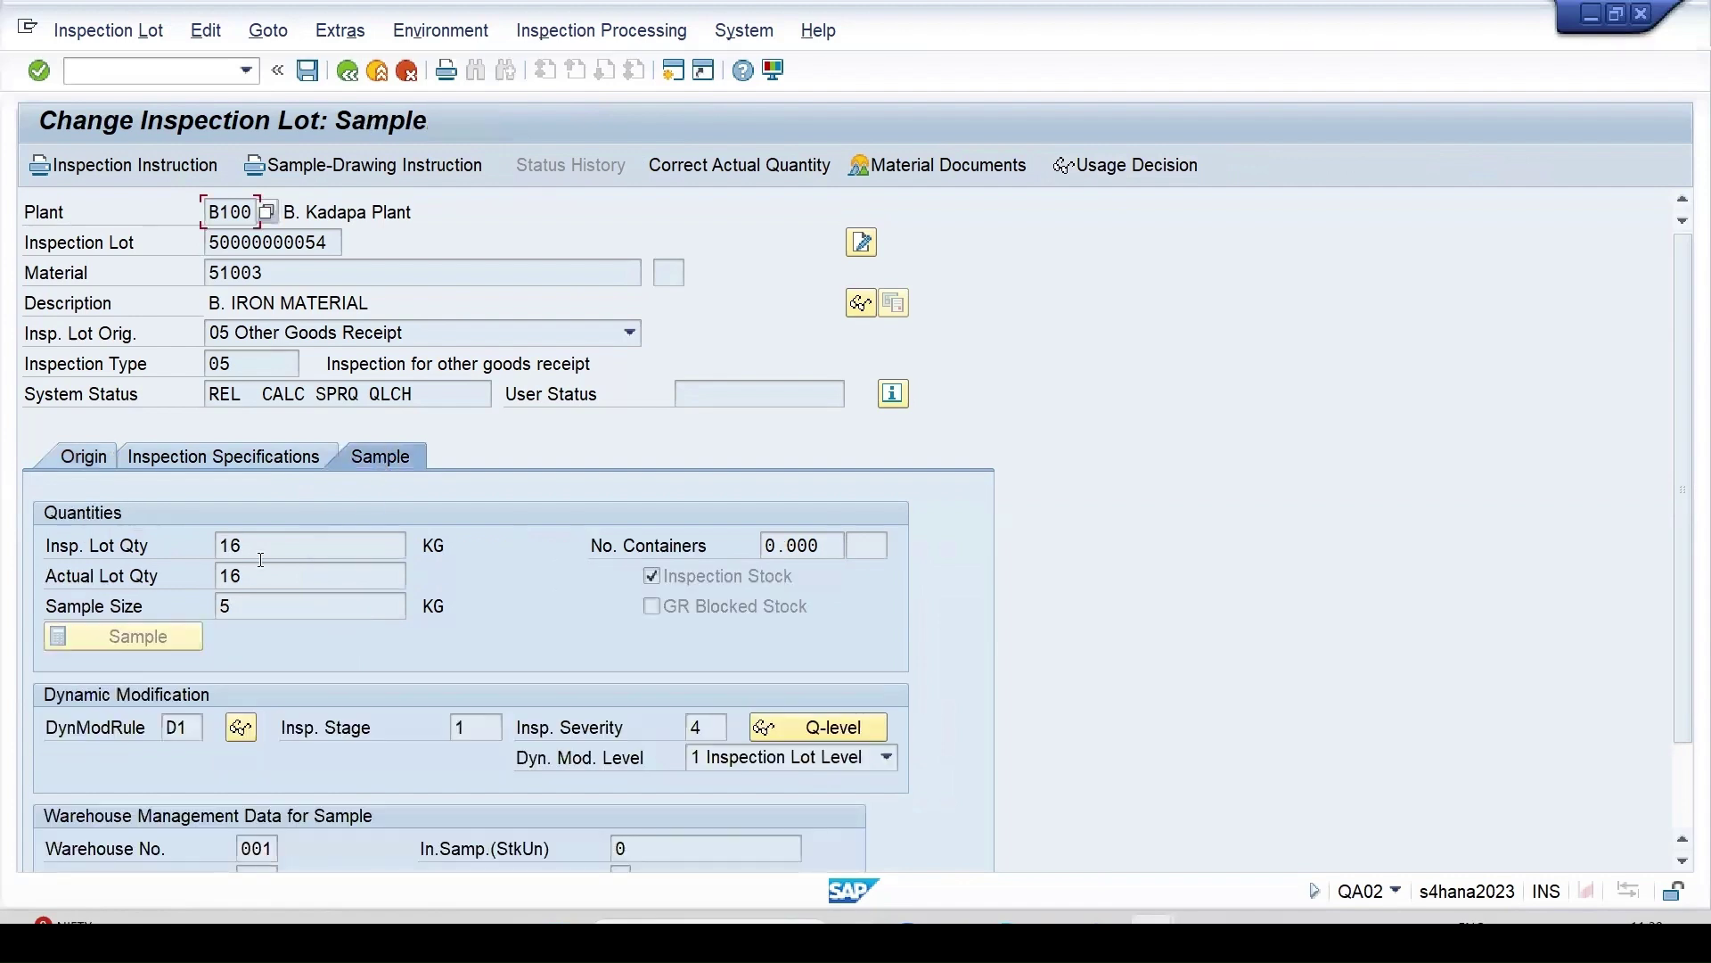
click(257, 458)
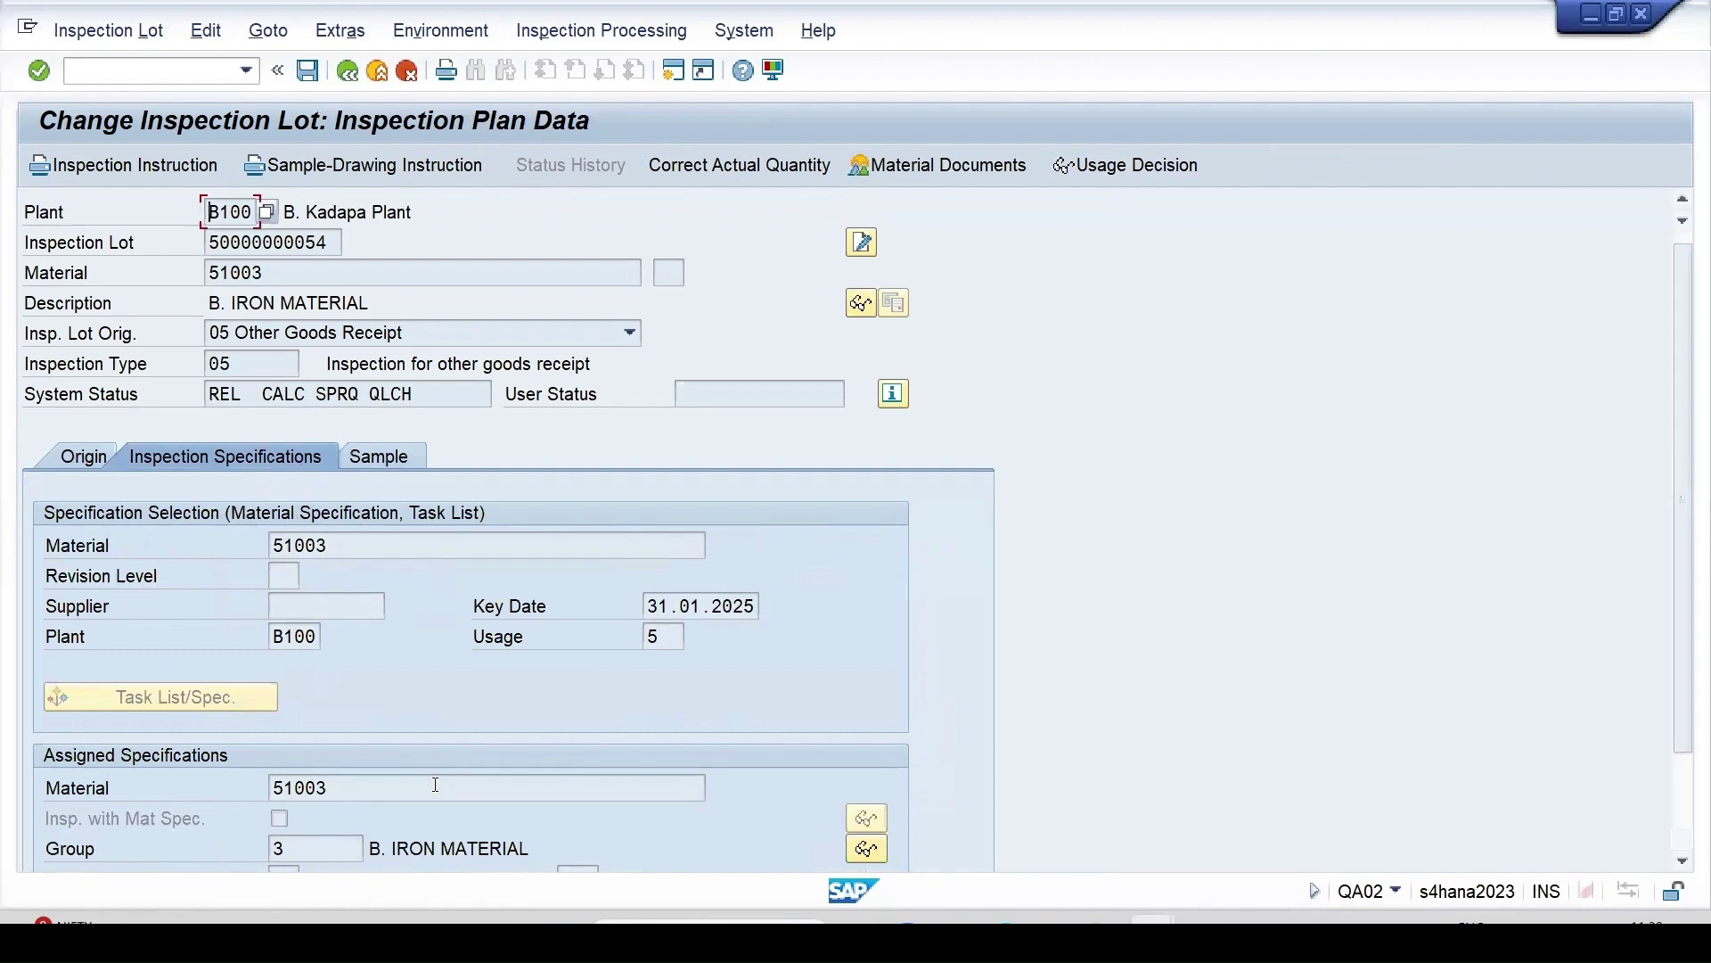
scroll(464, 796, down, 1)
scroll(356, 535, up, 1)
click(347, 70)
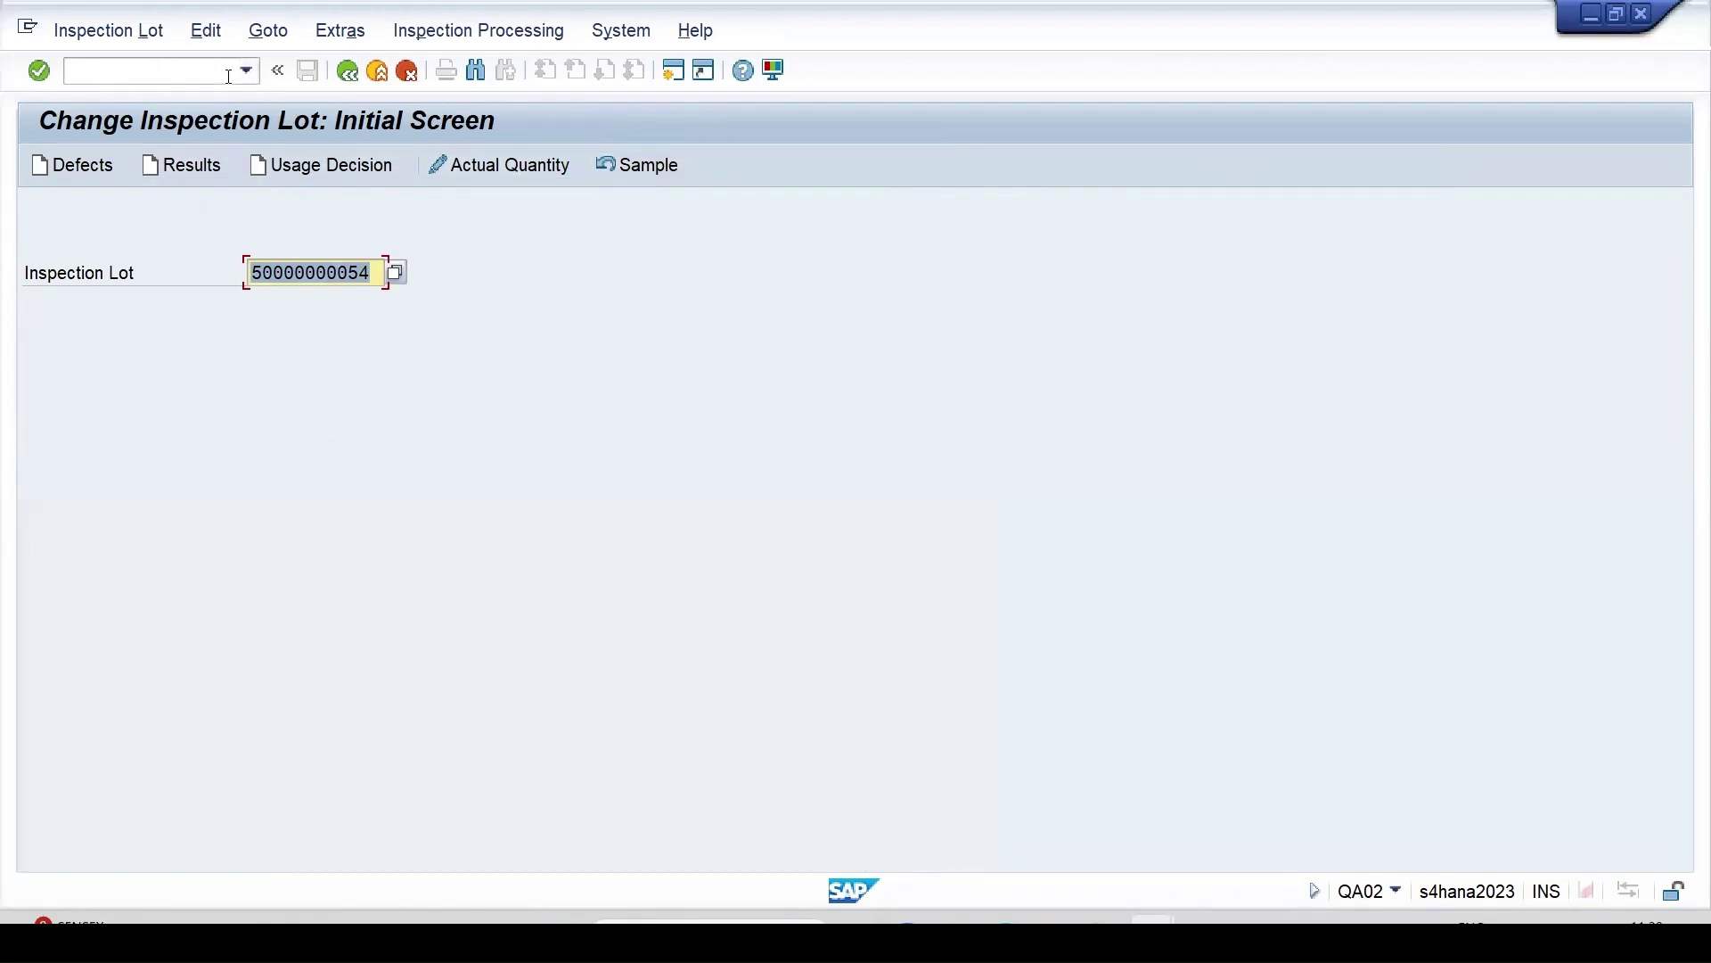
click(158, 74)
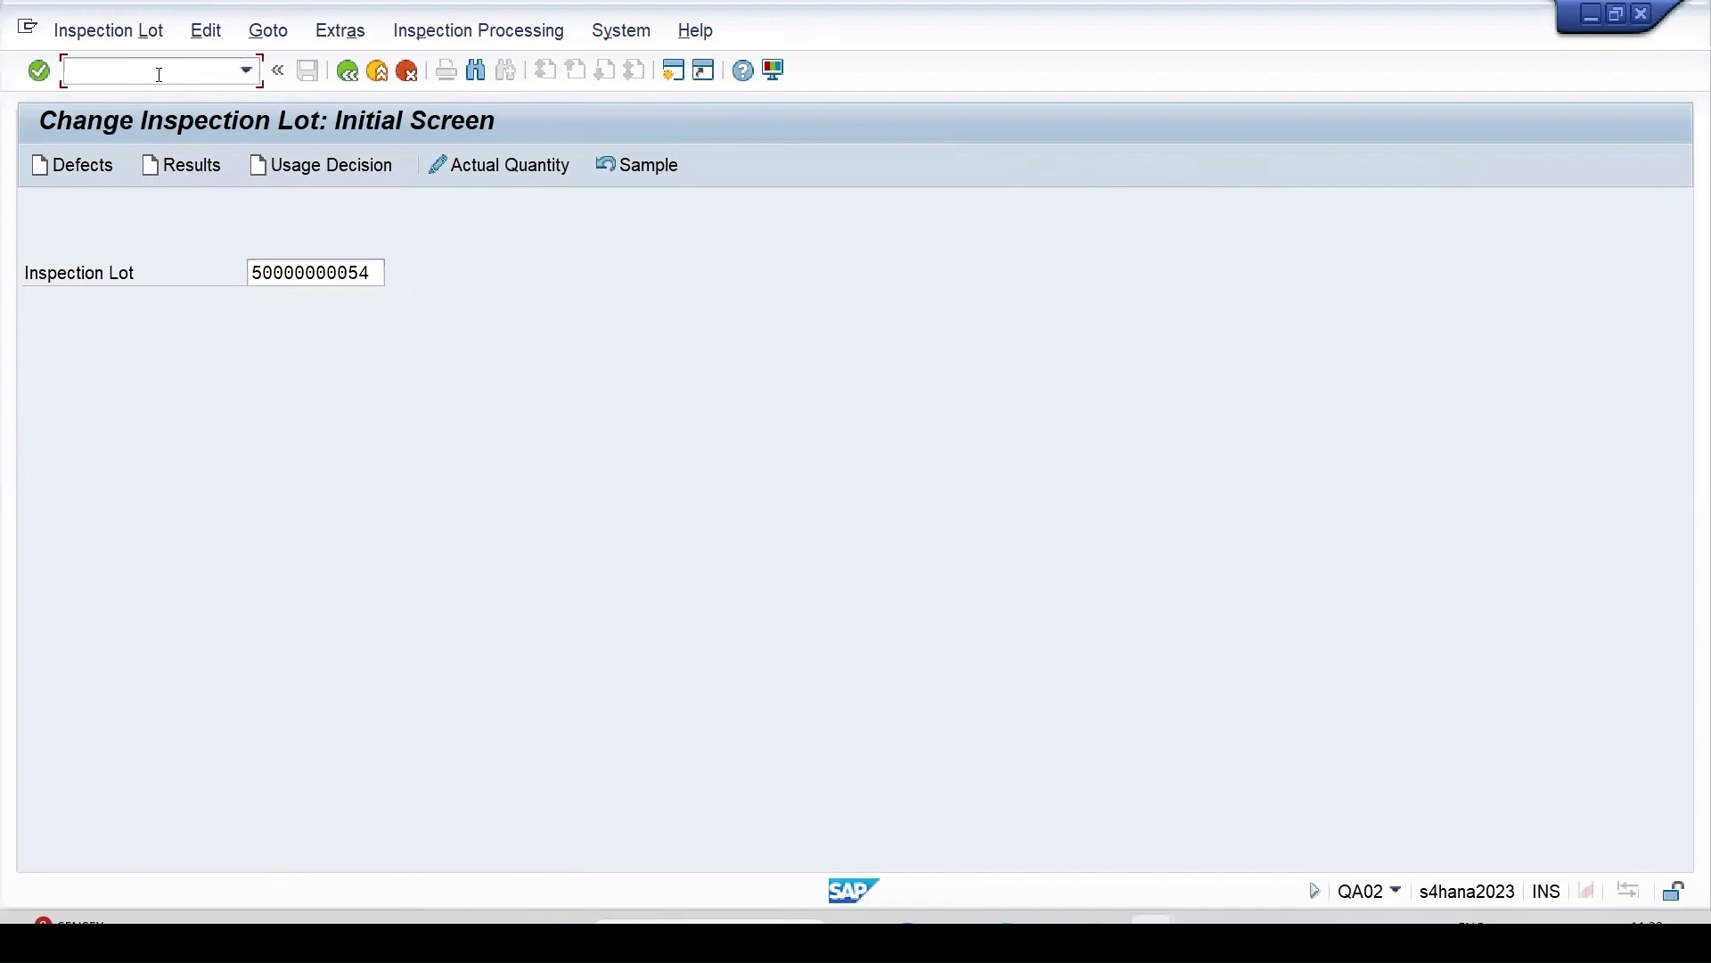
text(/nqac3)
key(Return)
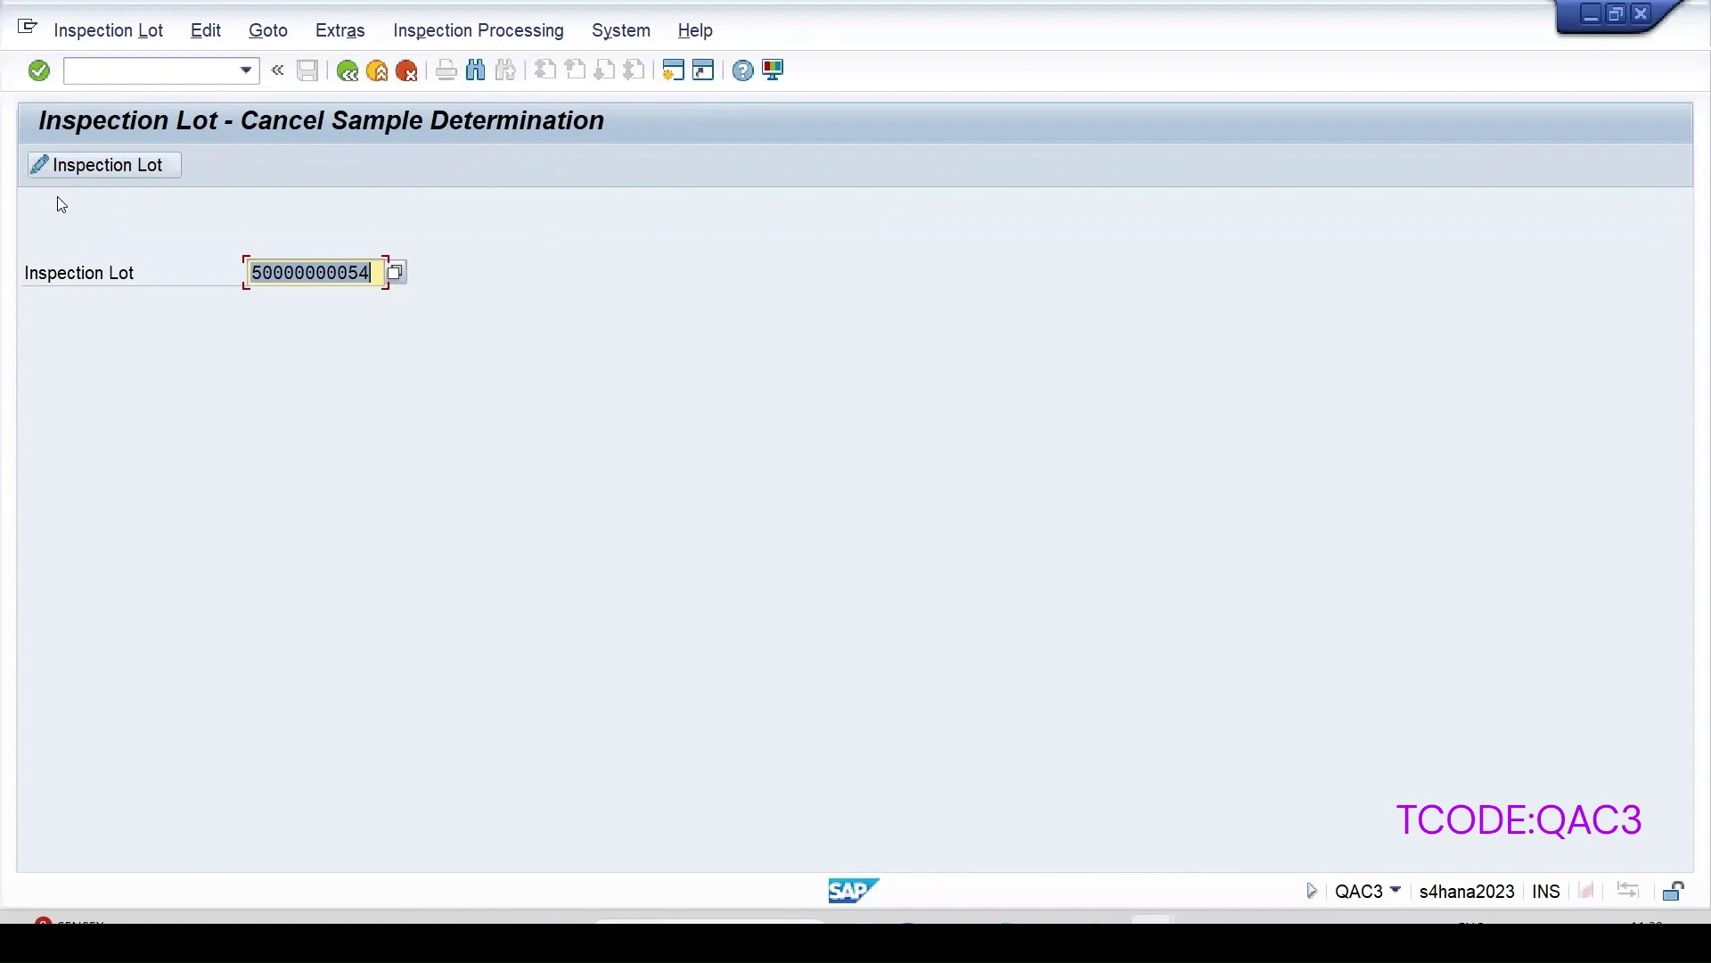
click(330, 294)
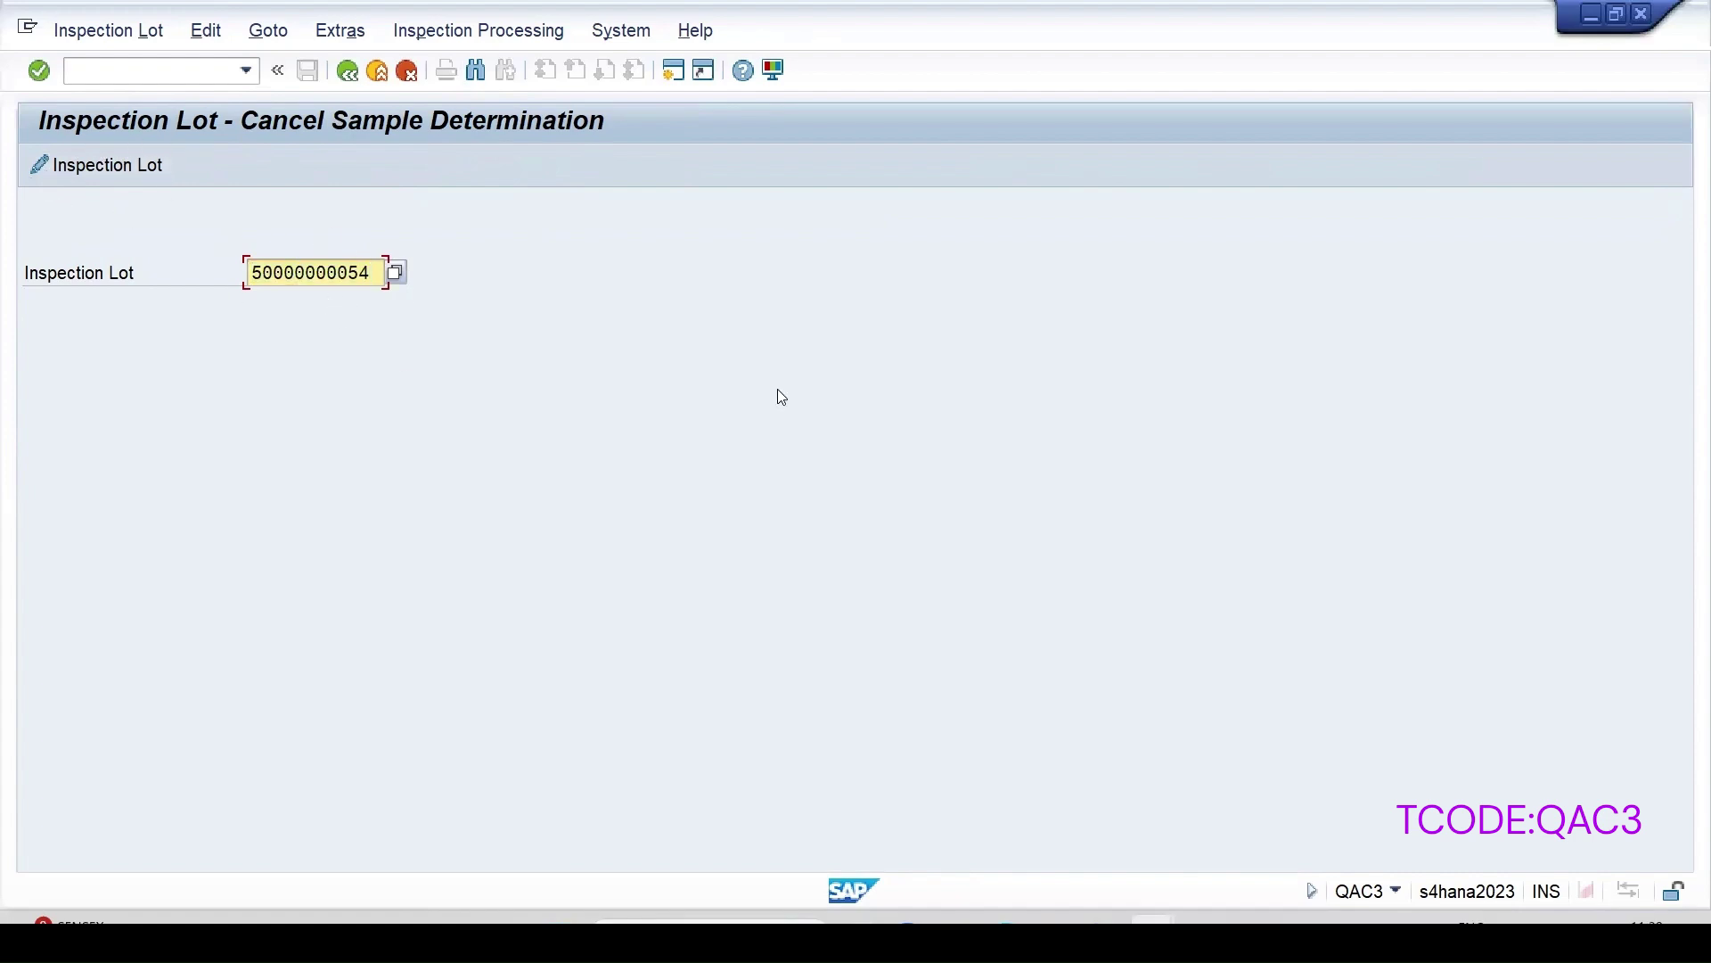
key(Return)
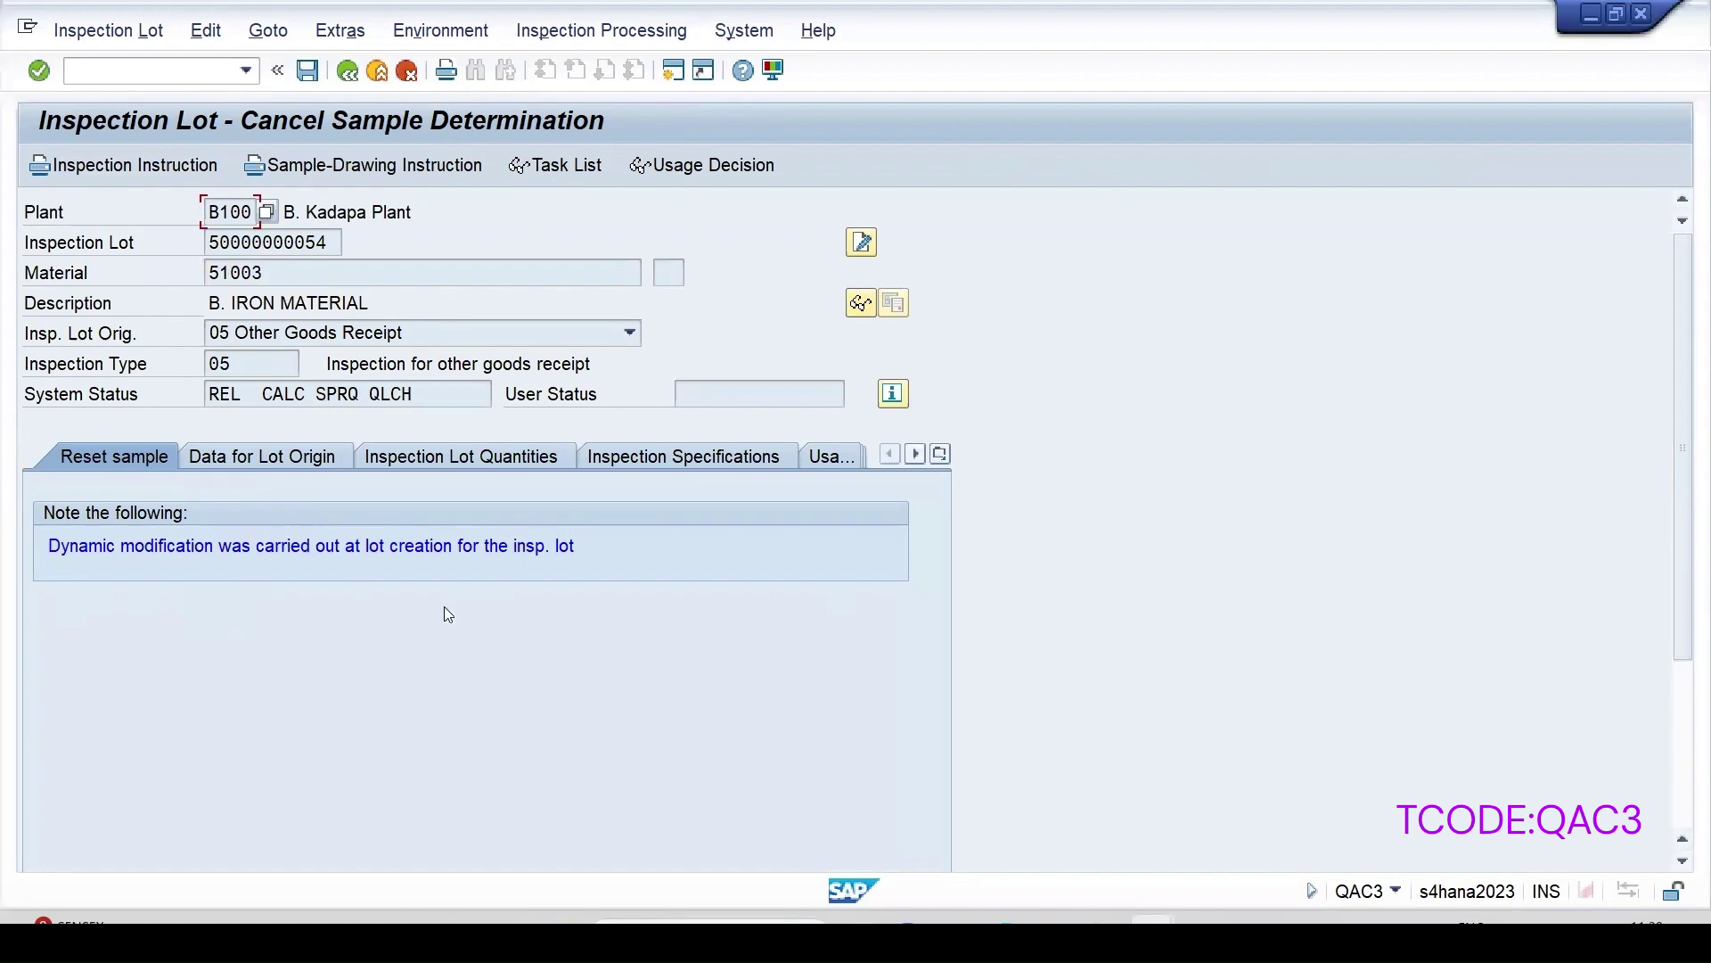
click(272, 463)
click(444, 456)
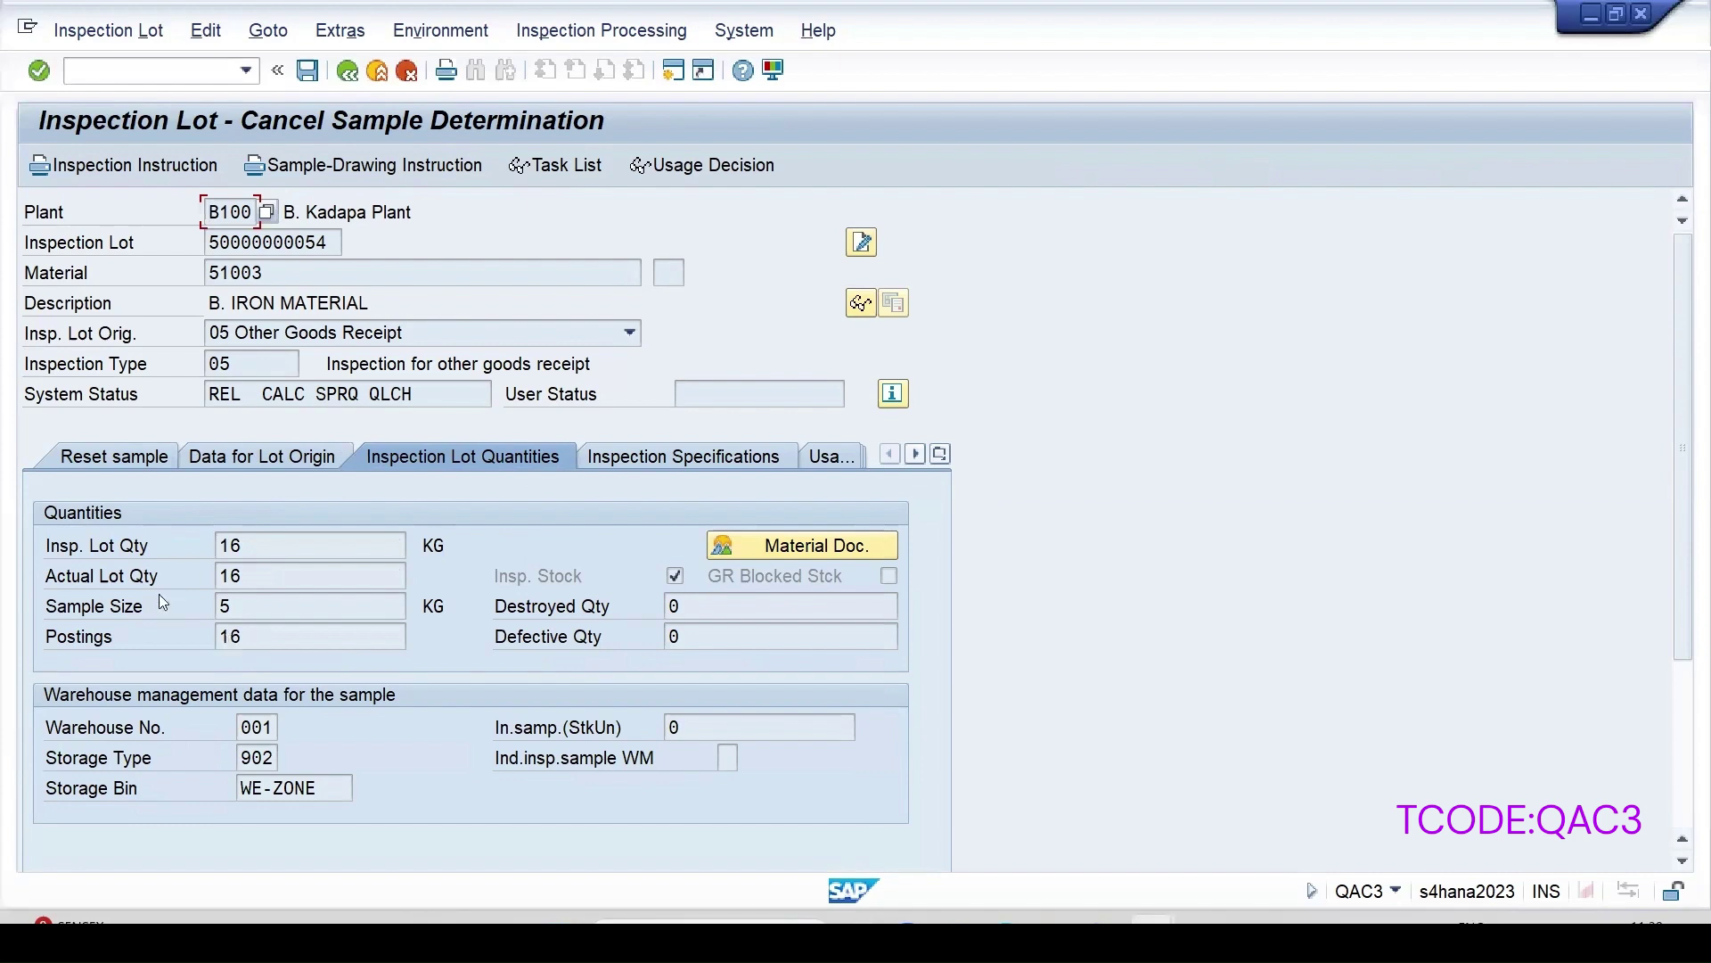
click(307, 71)
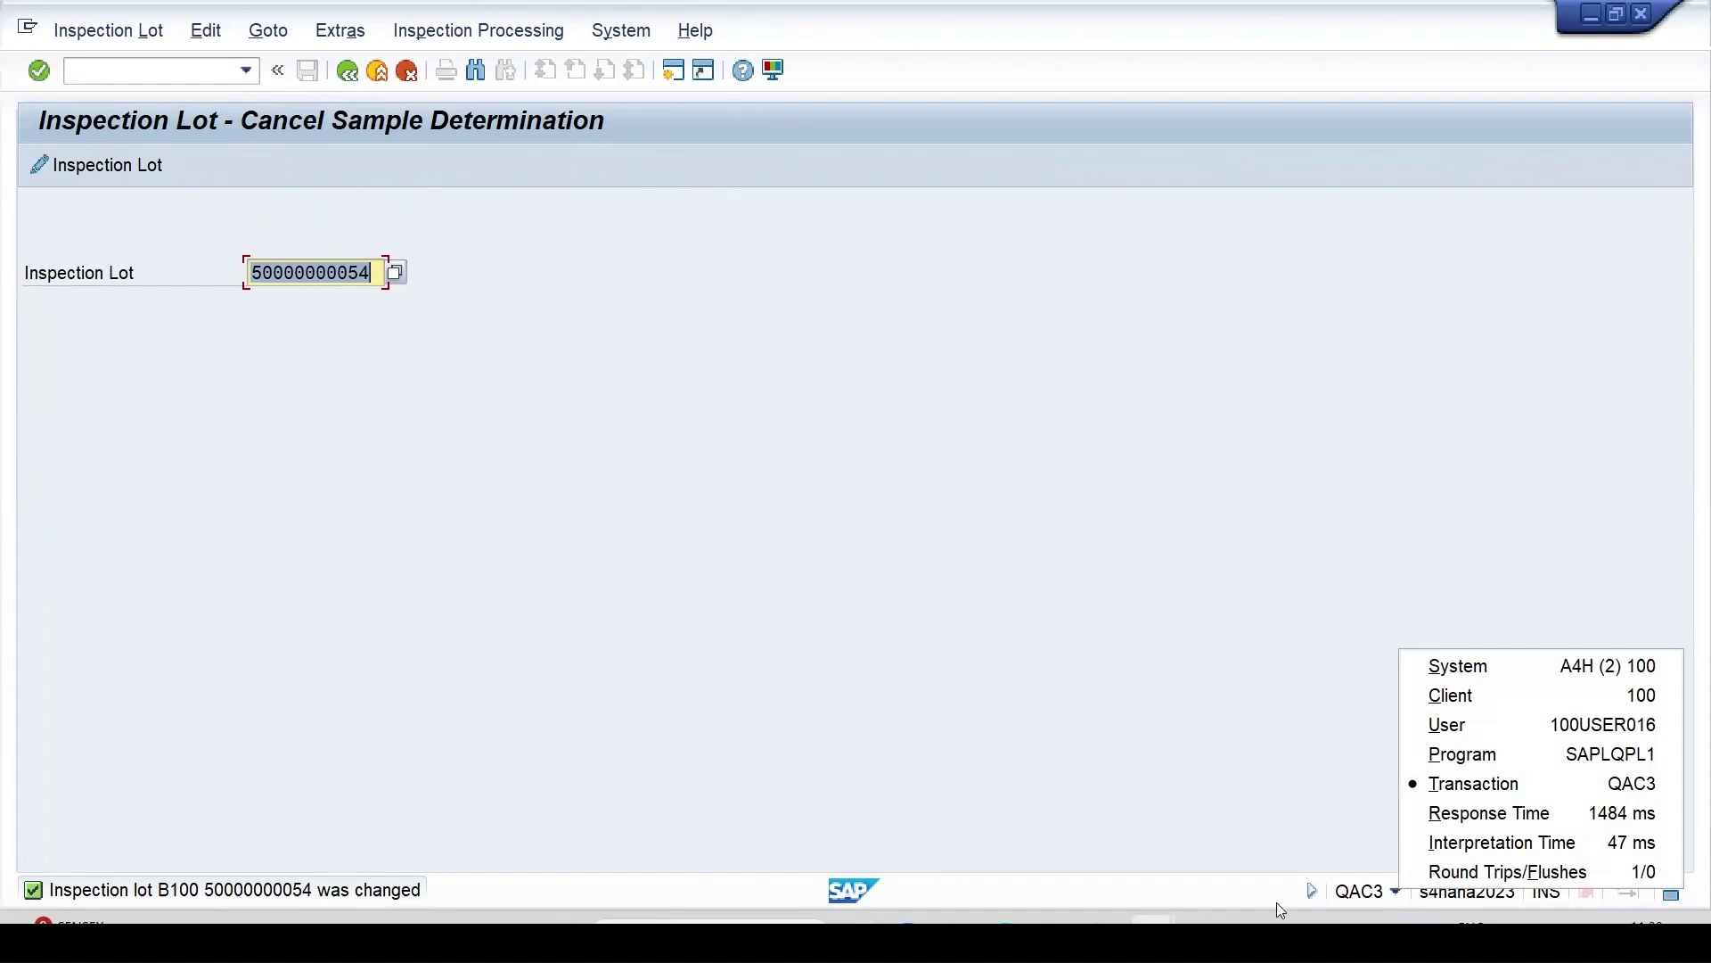
- Switch back to the session with the inspection lot worklist and refresh the list
click(1152, 937)
click(949, 811)
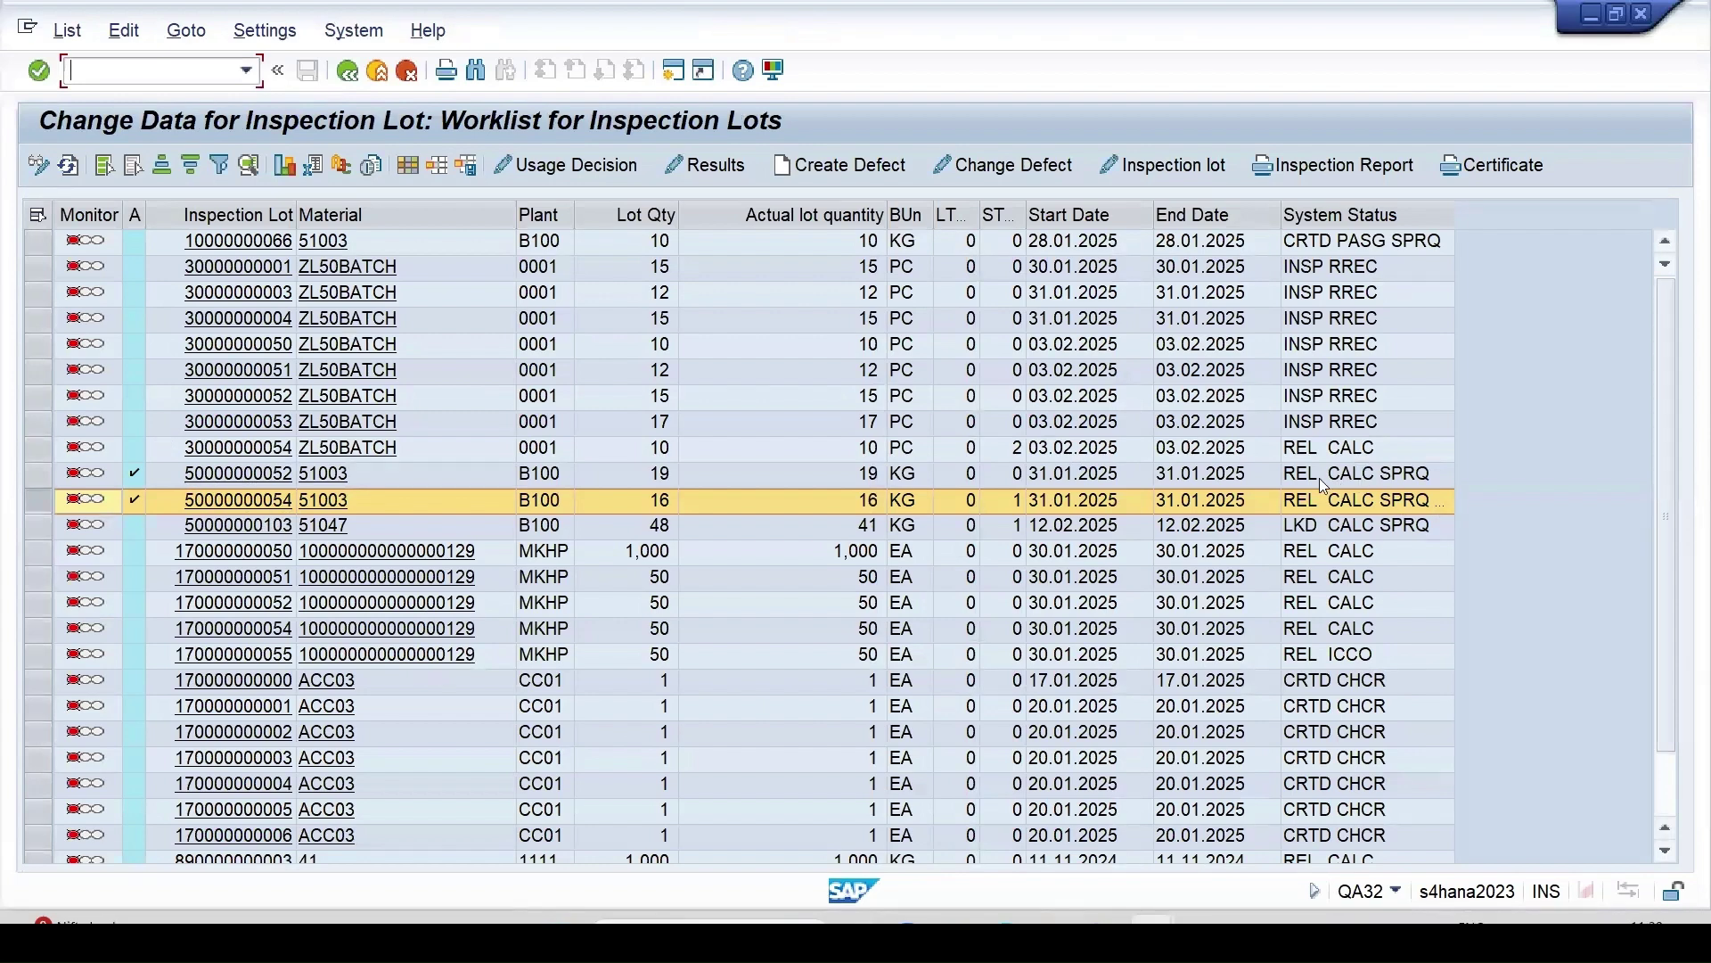
click(73, 168)
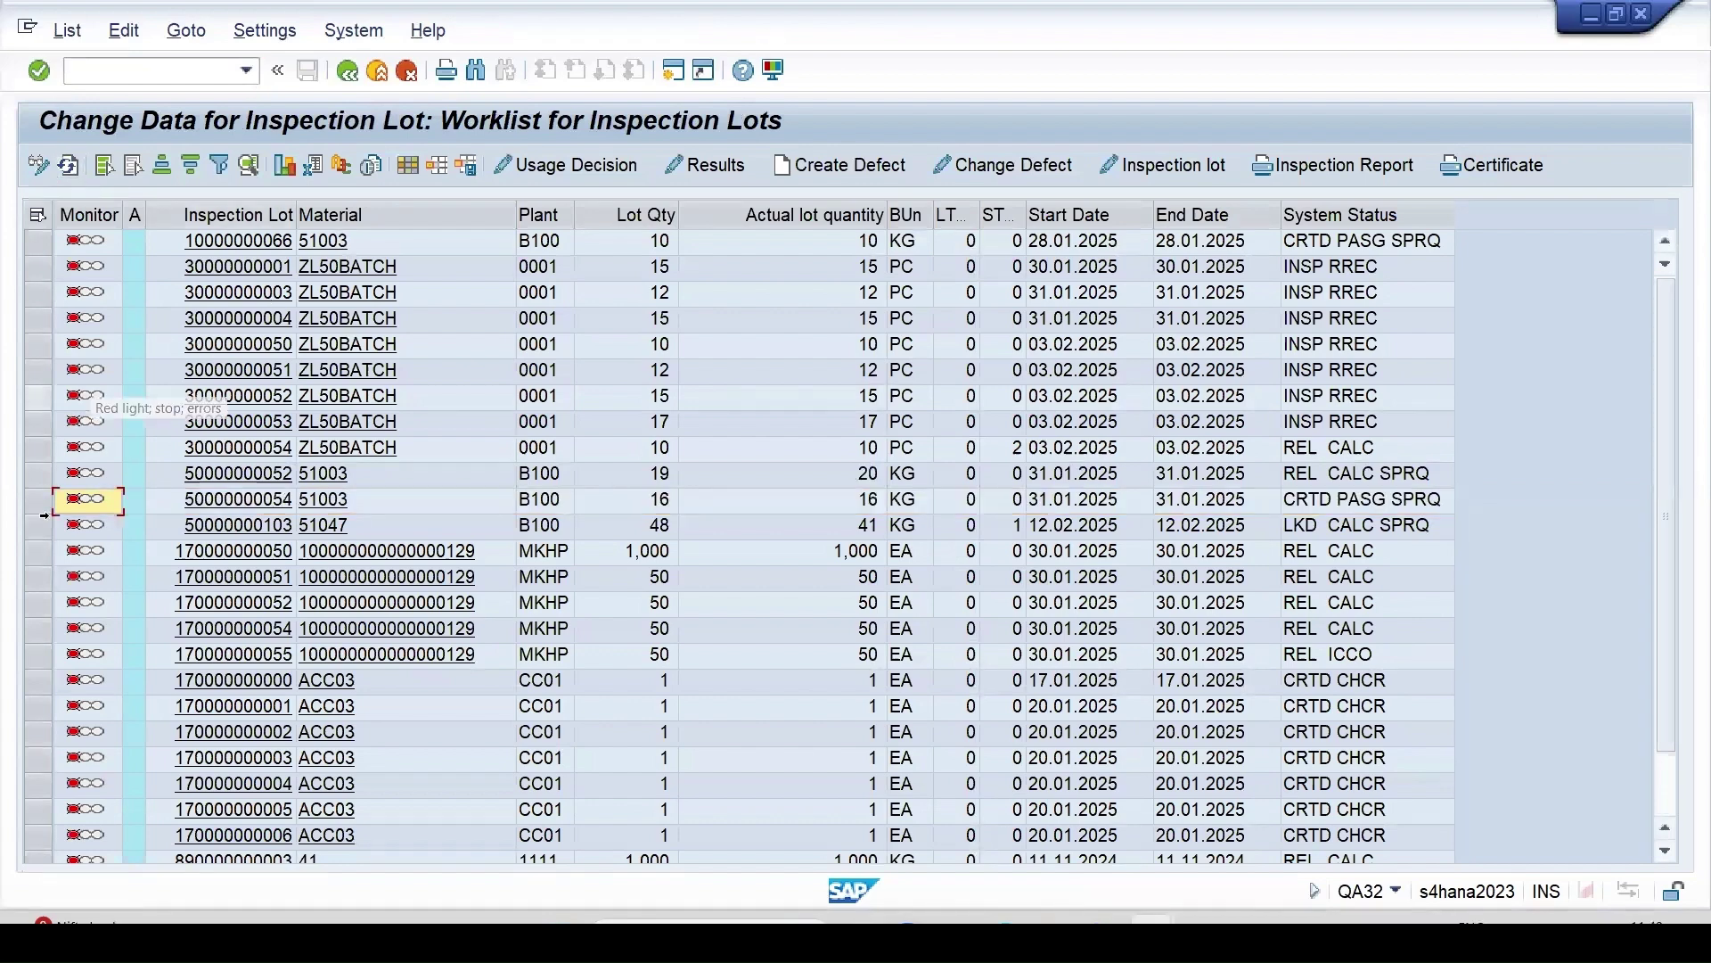
click(37, 501)
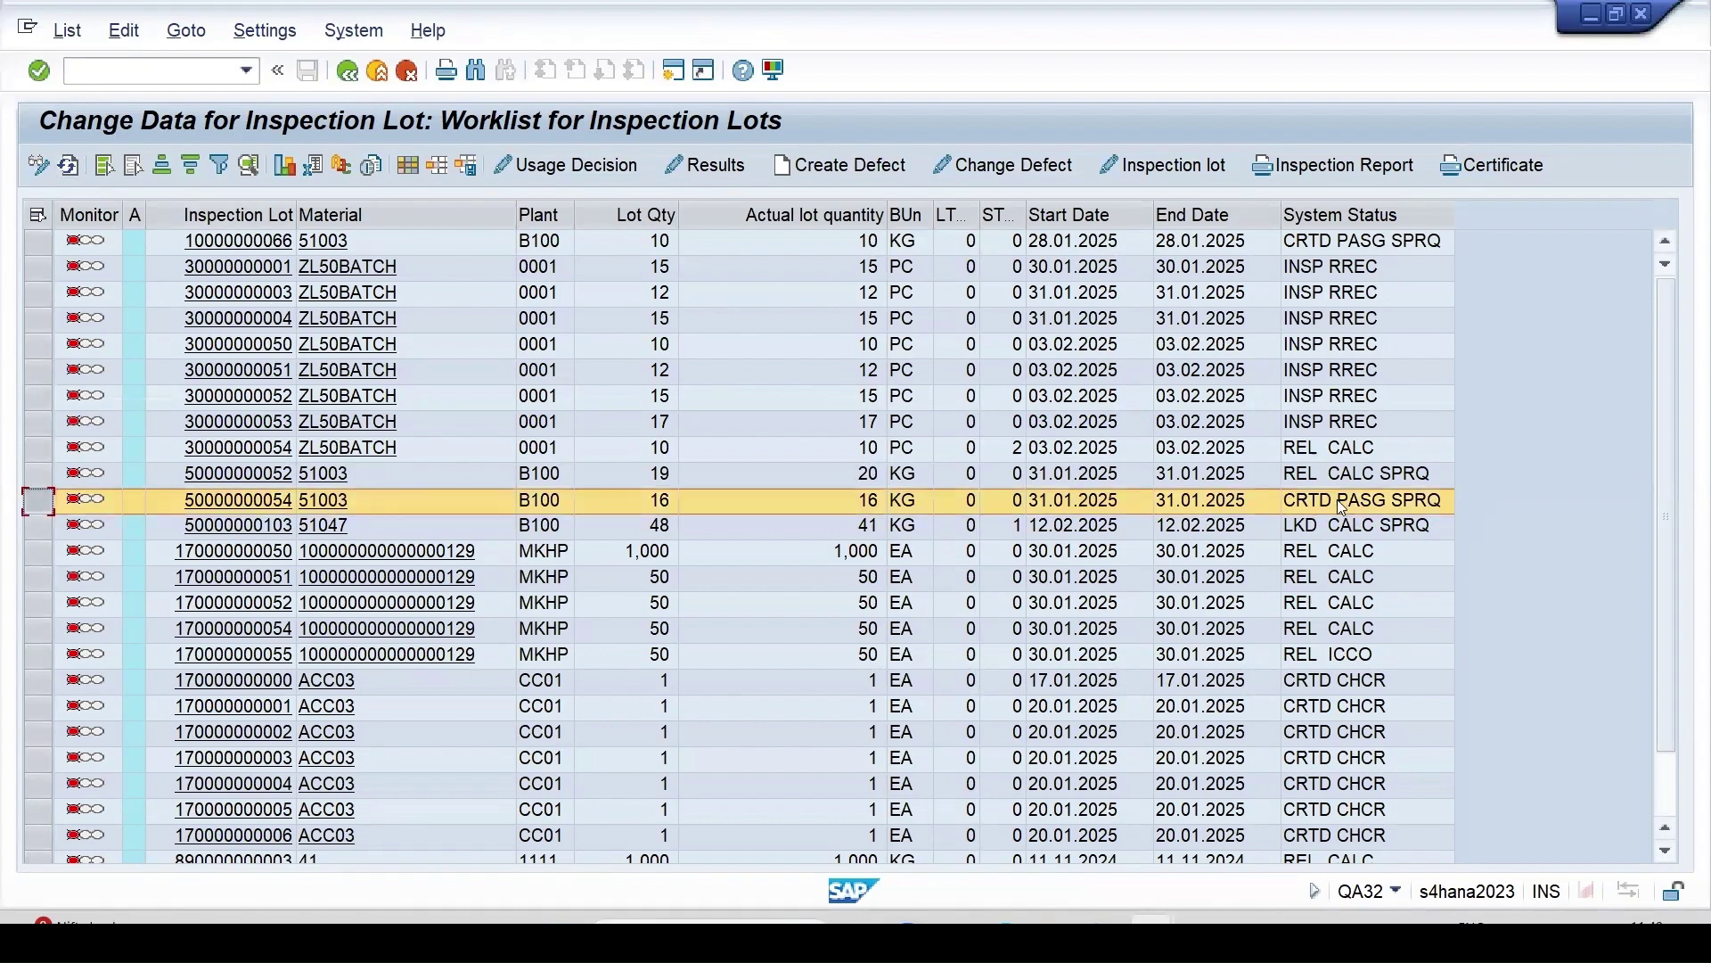
click(1171, 163)
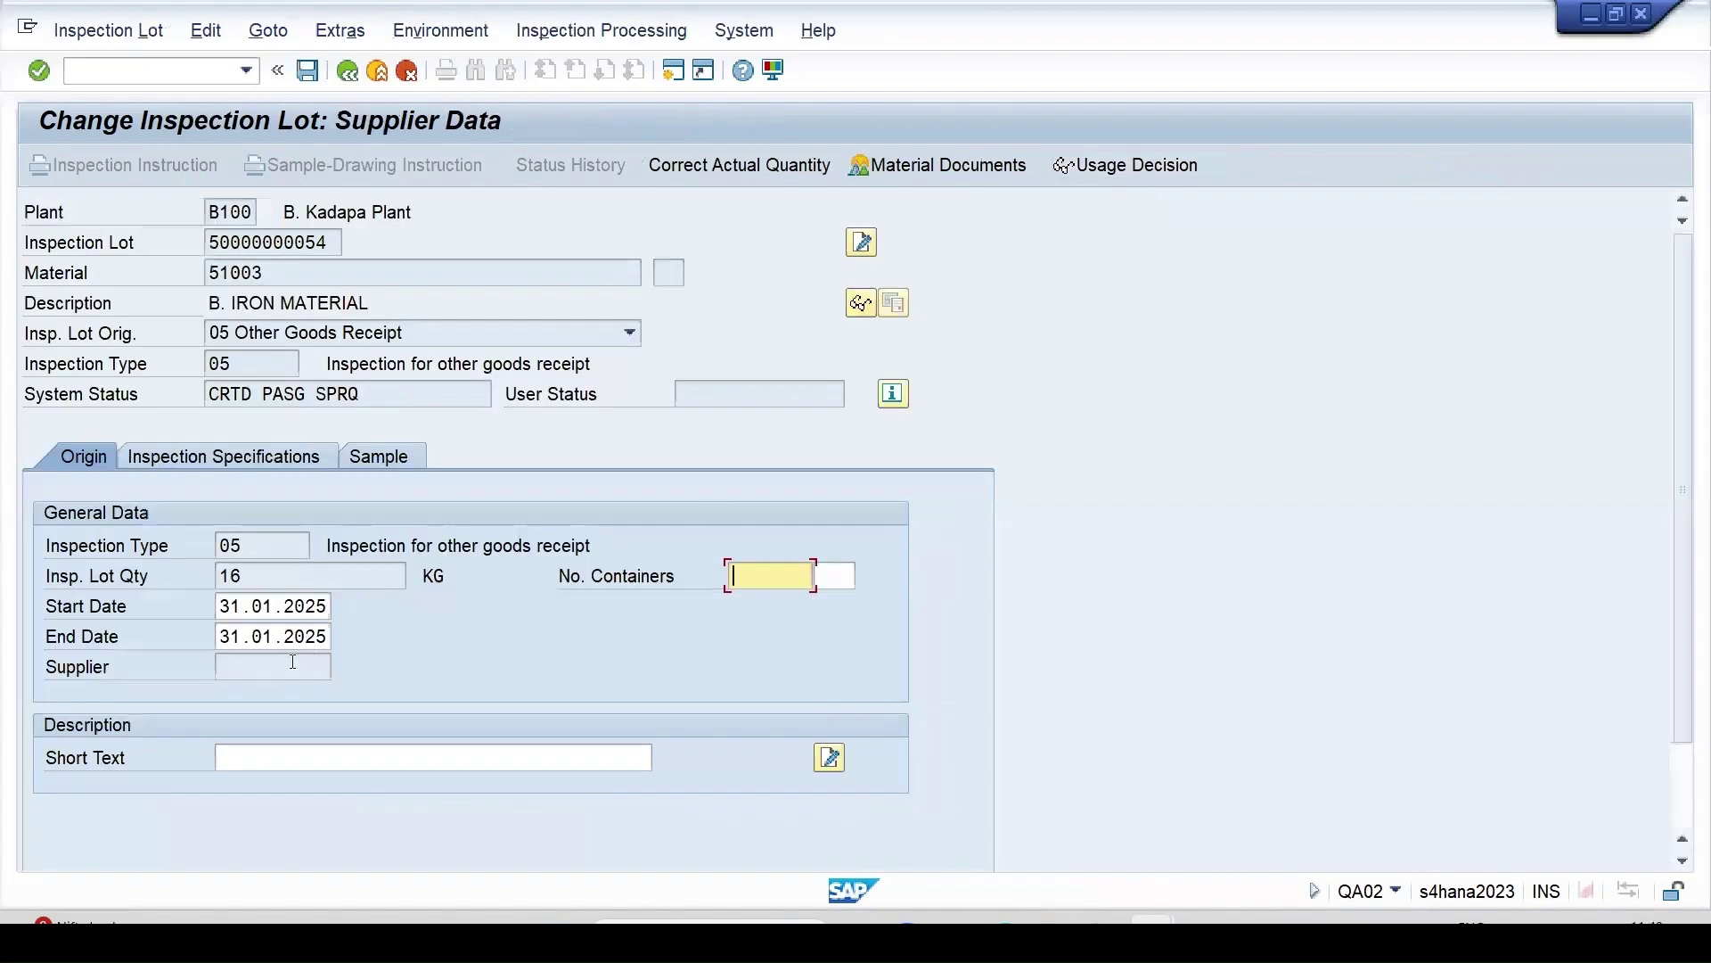
click(236, 455)
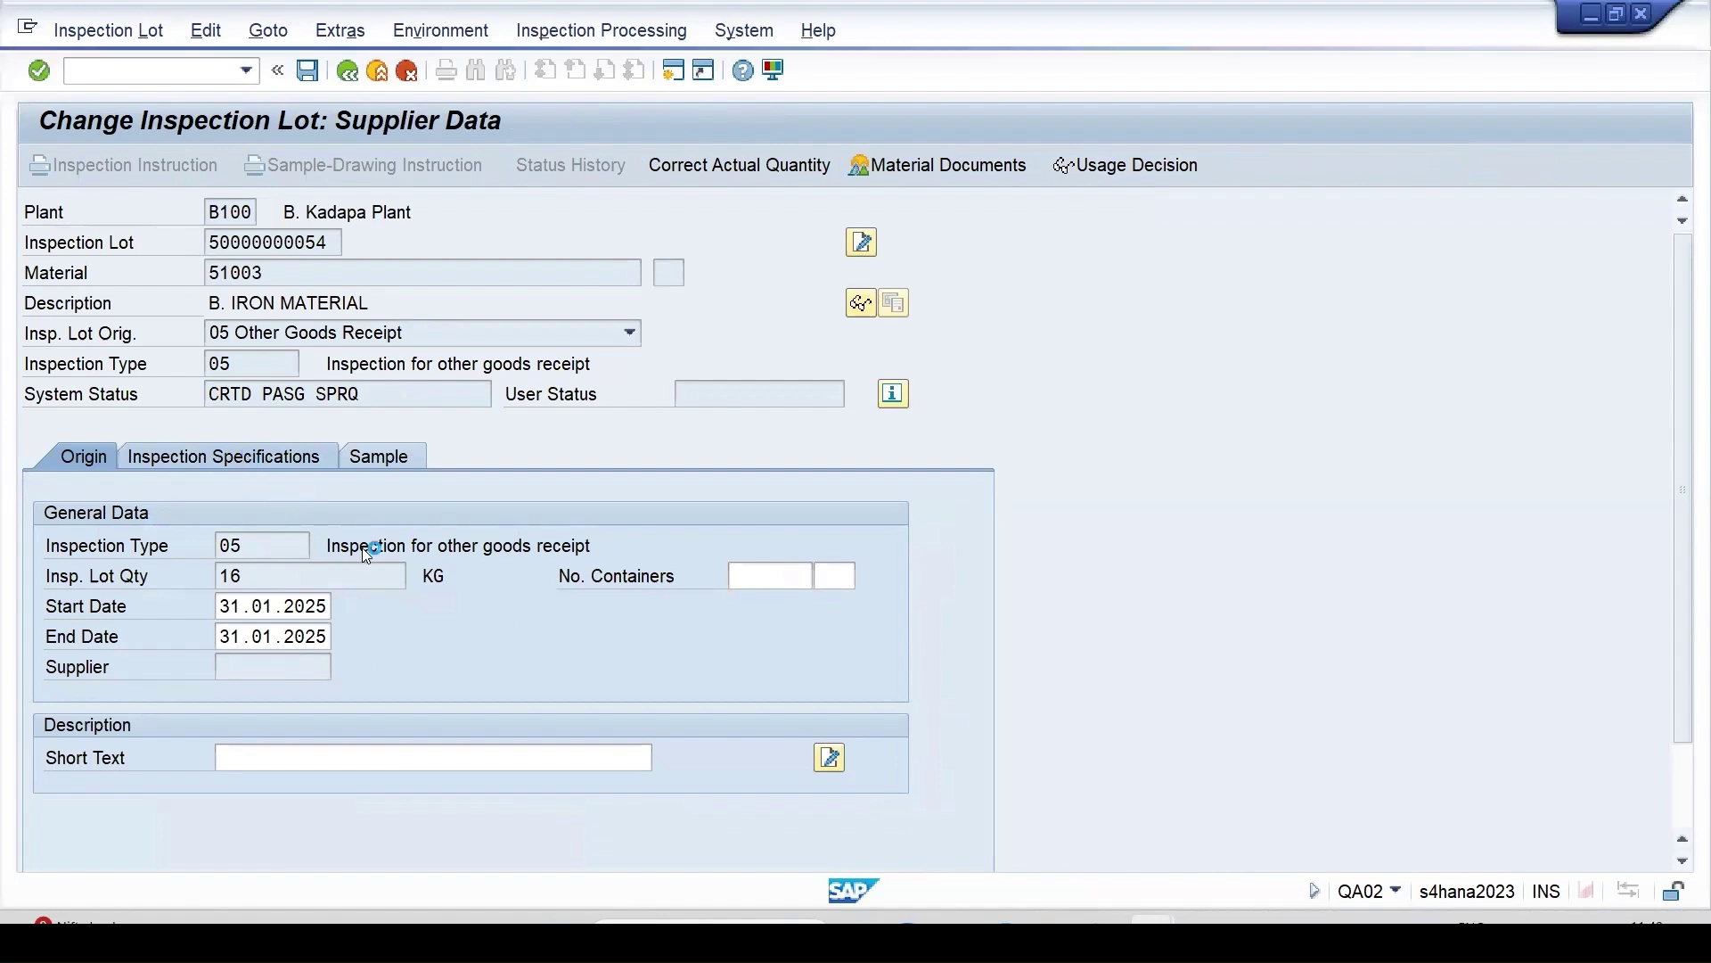
scroll(362, 549, down, 3)
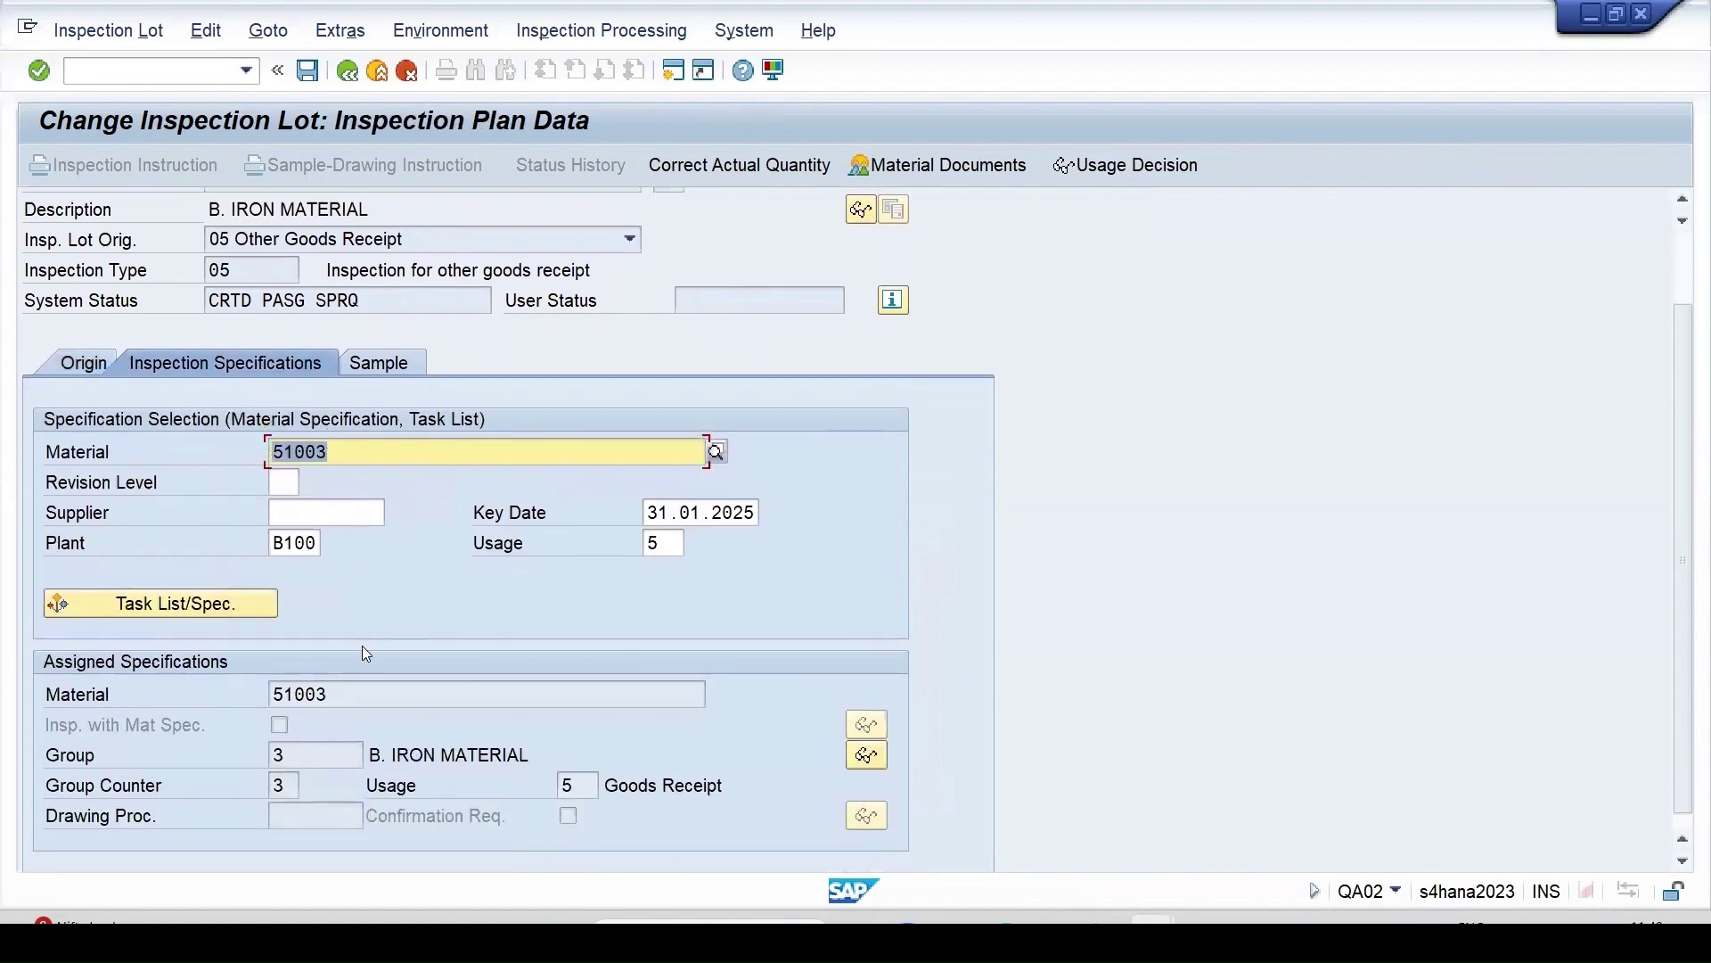
click(382, 363)
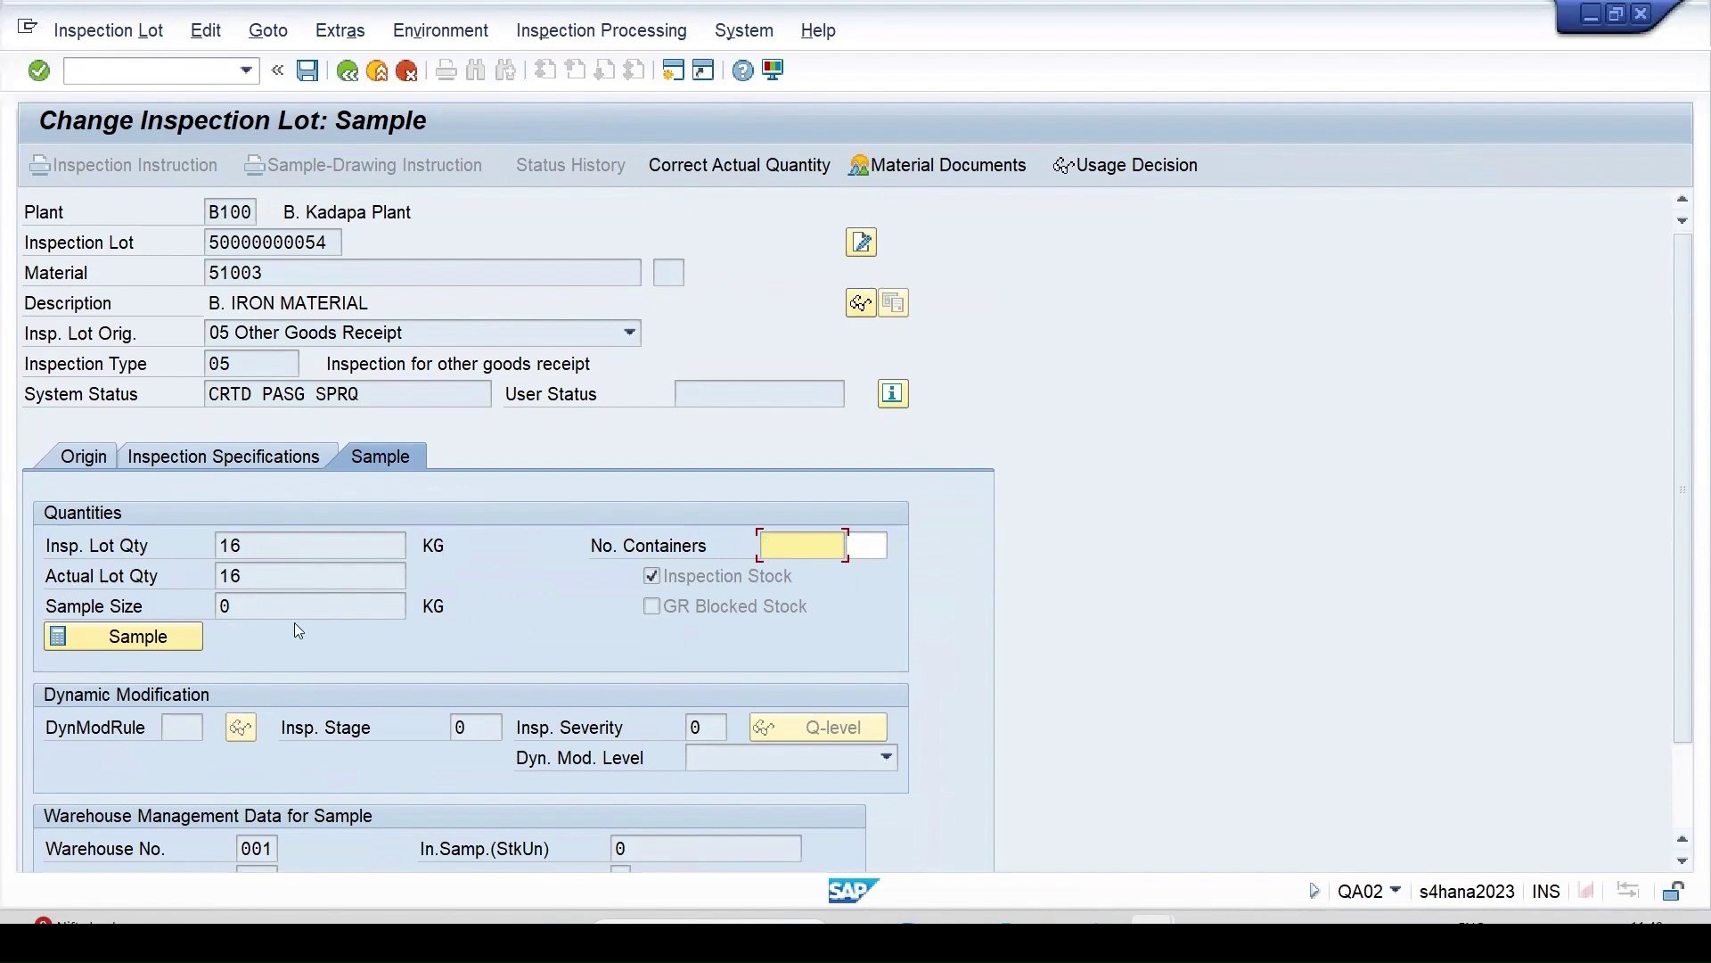
click(145, 639)
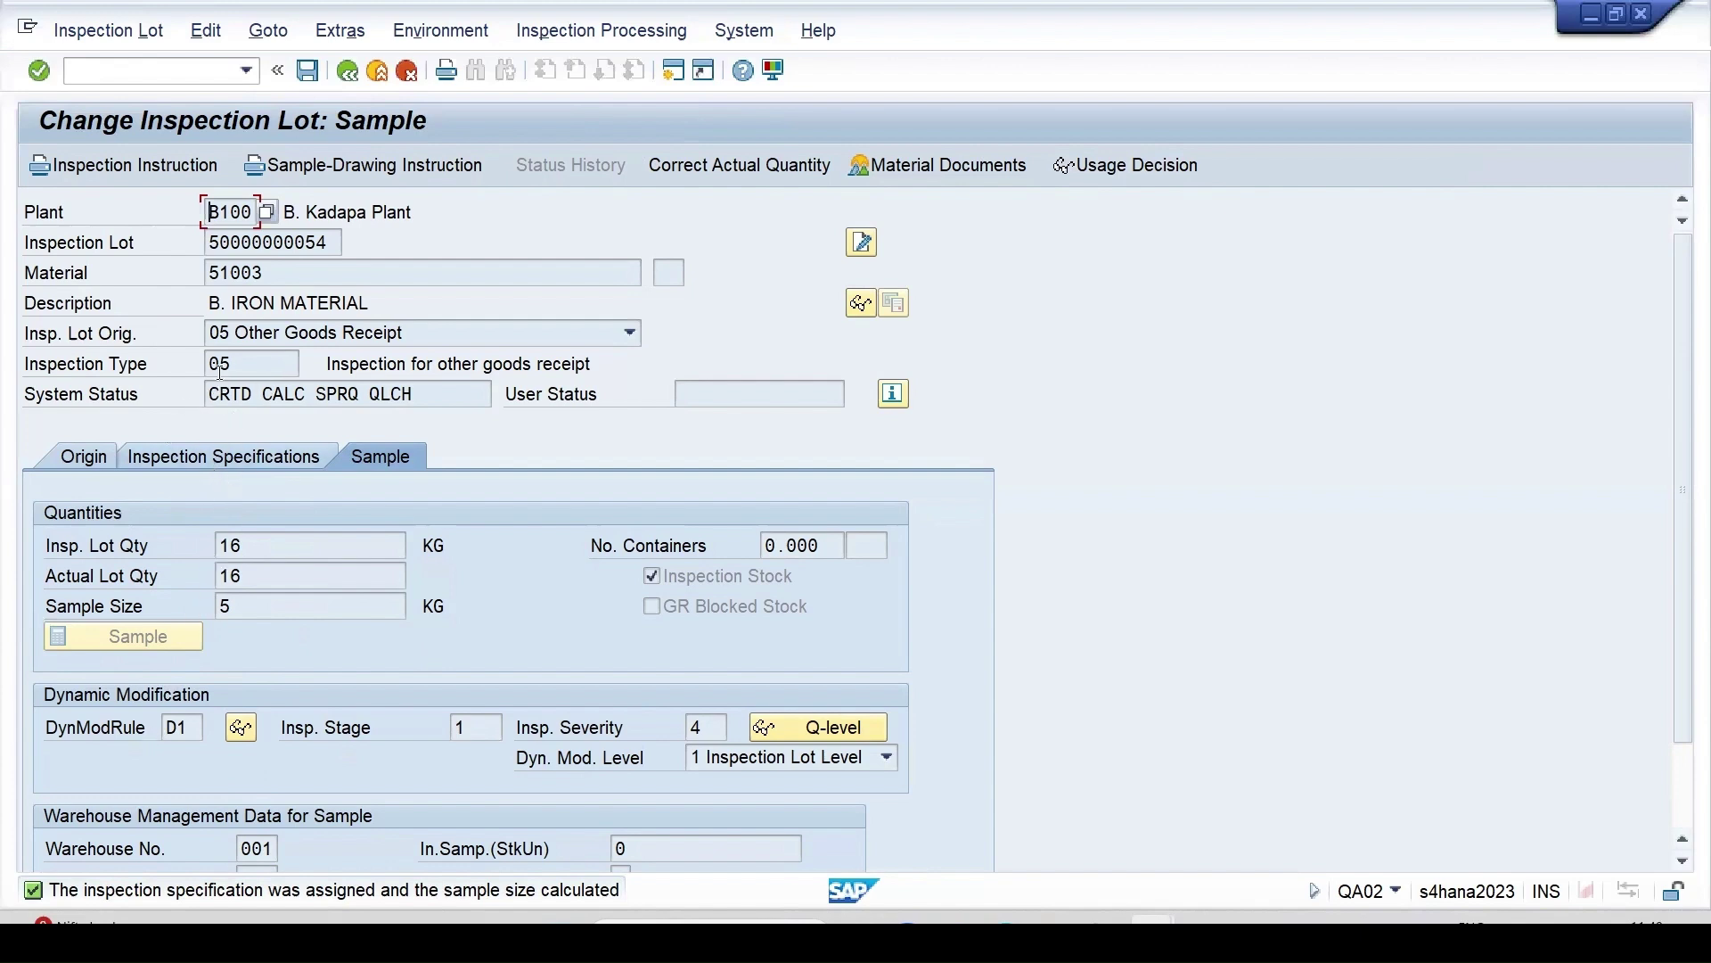
double_click(260, 397)
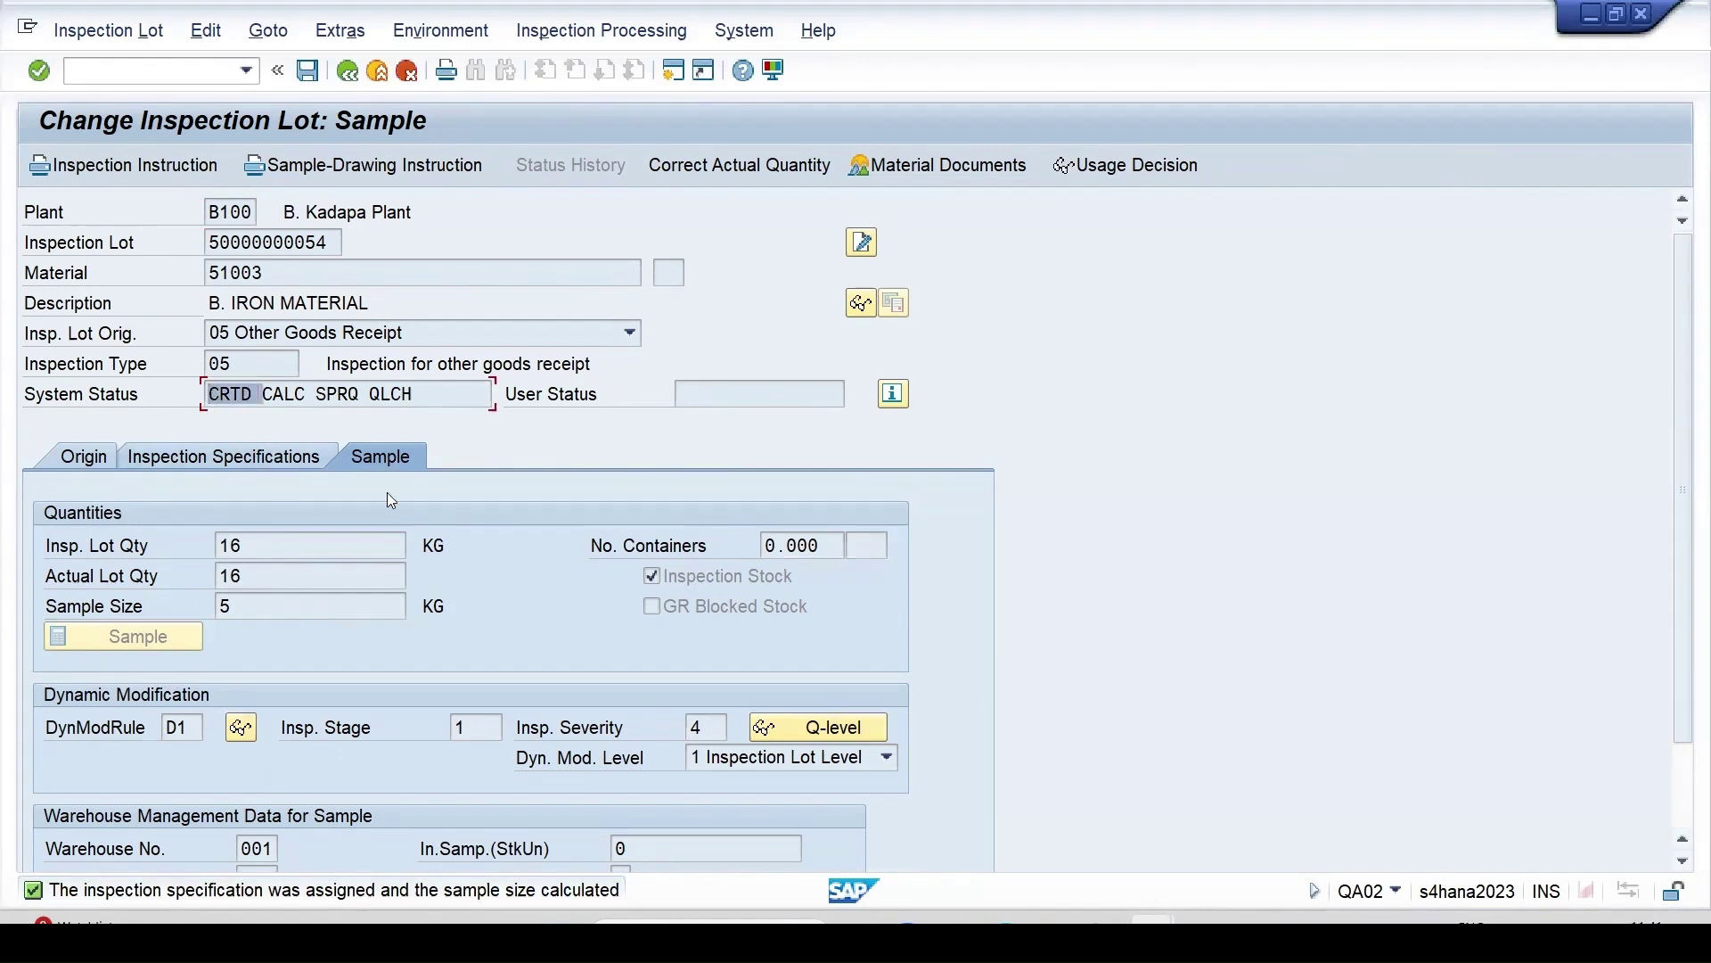
click(309, 71)
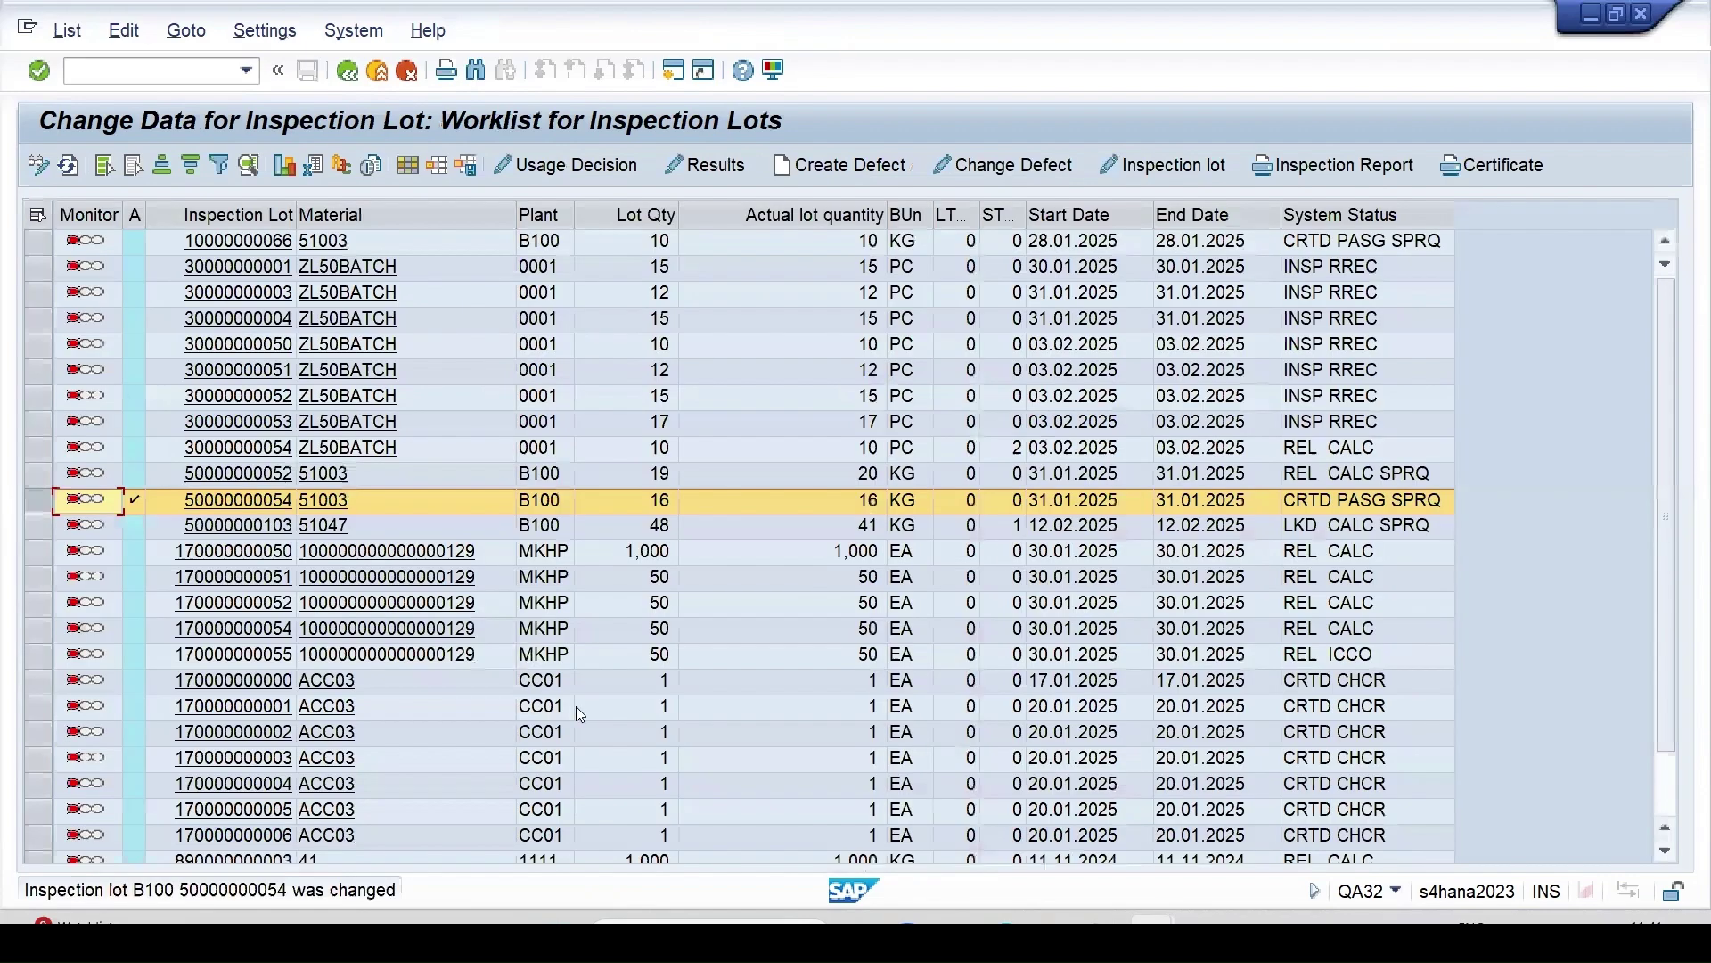
click(68, 166)
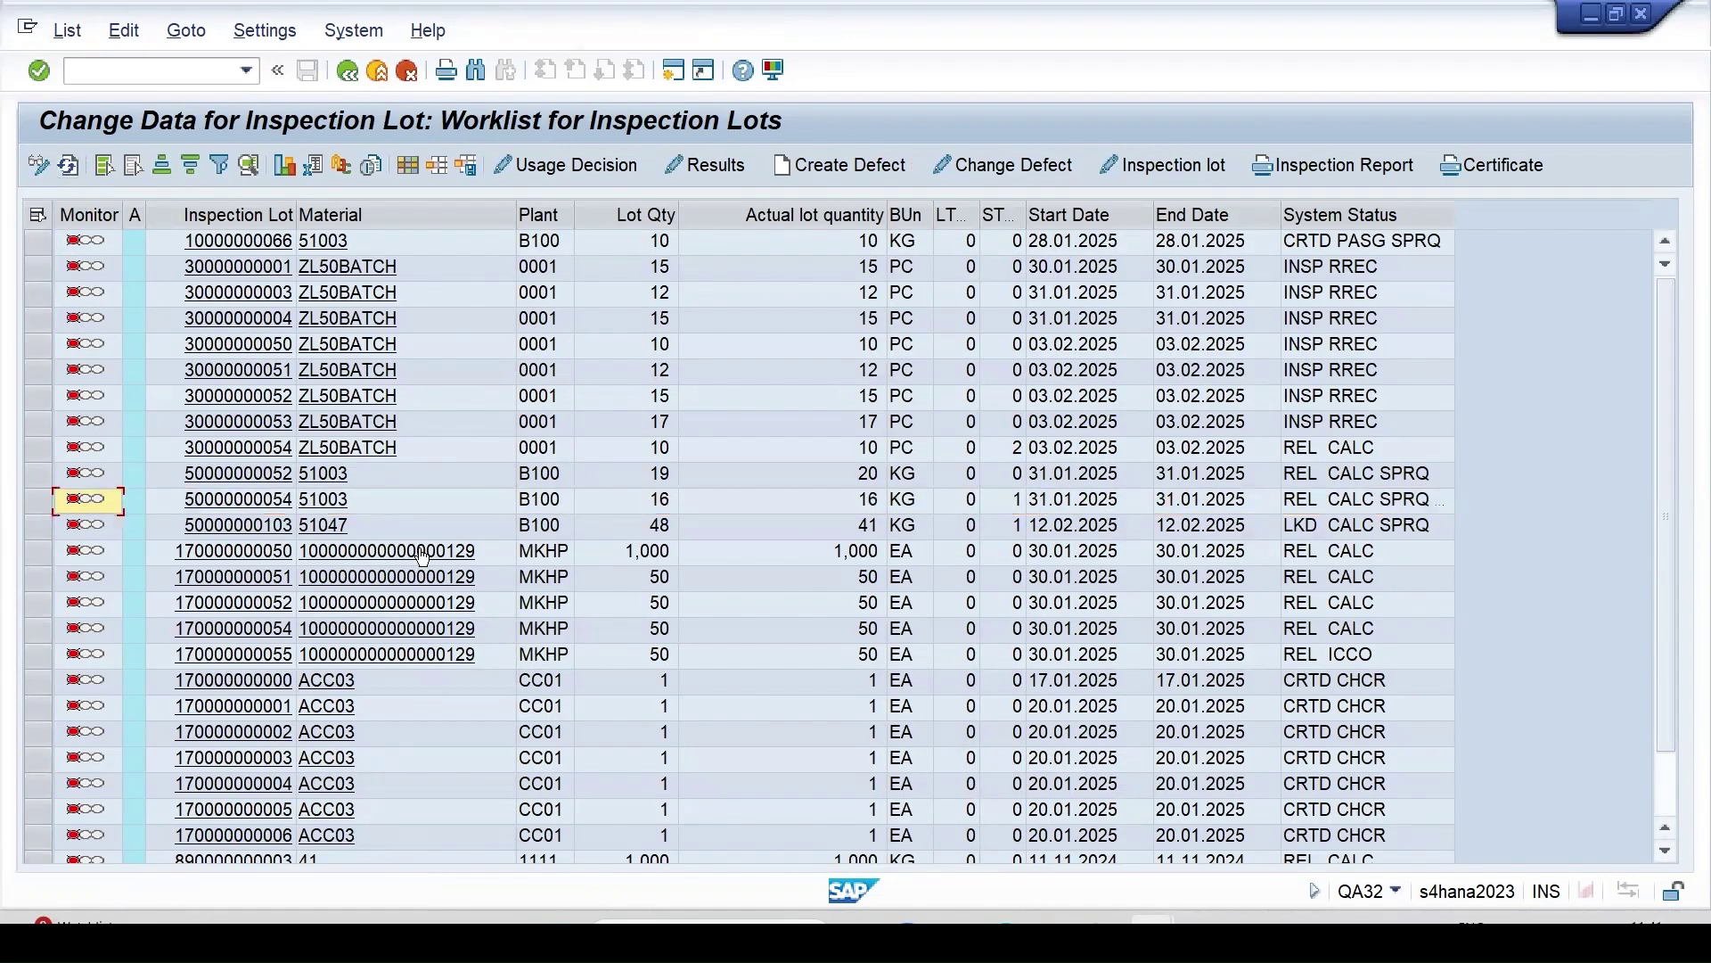
click(36, 499)
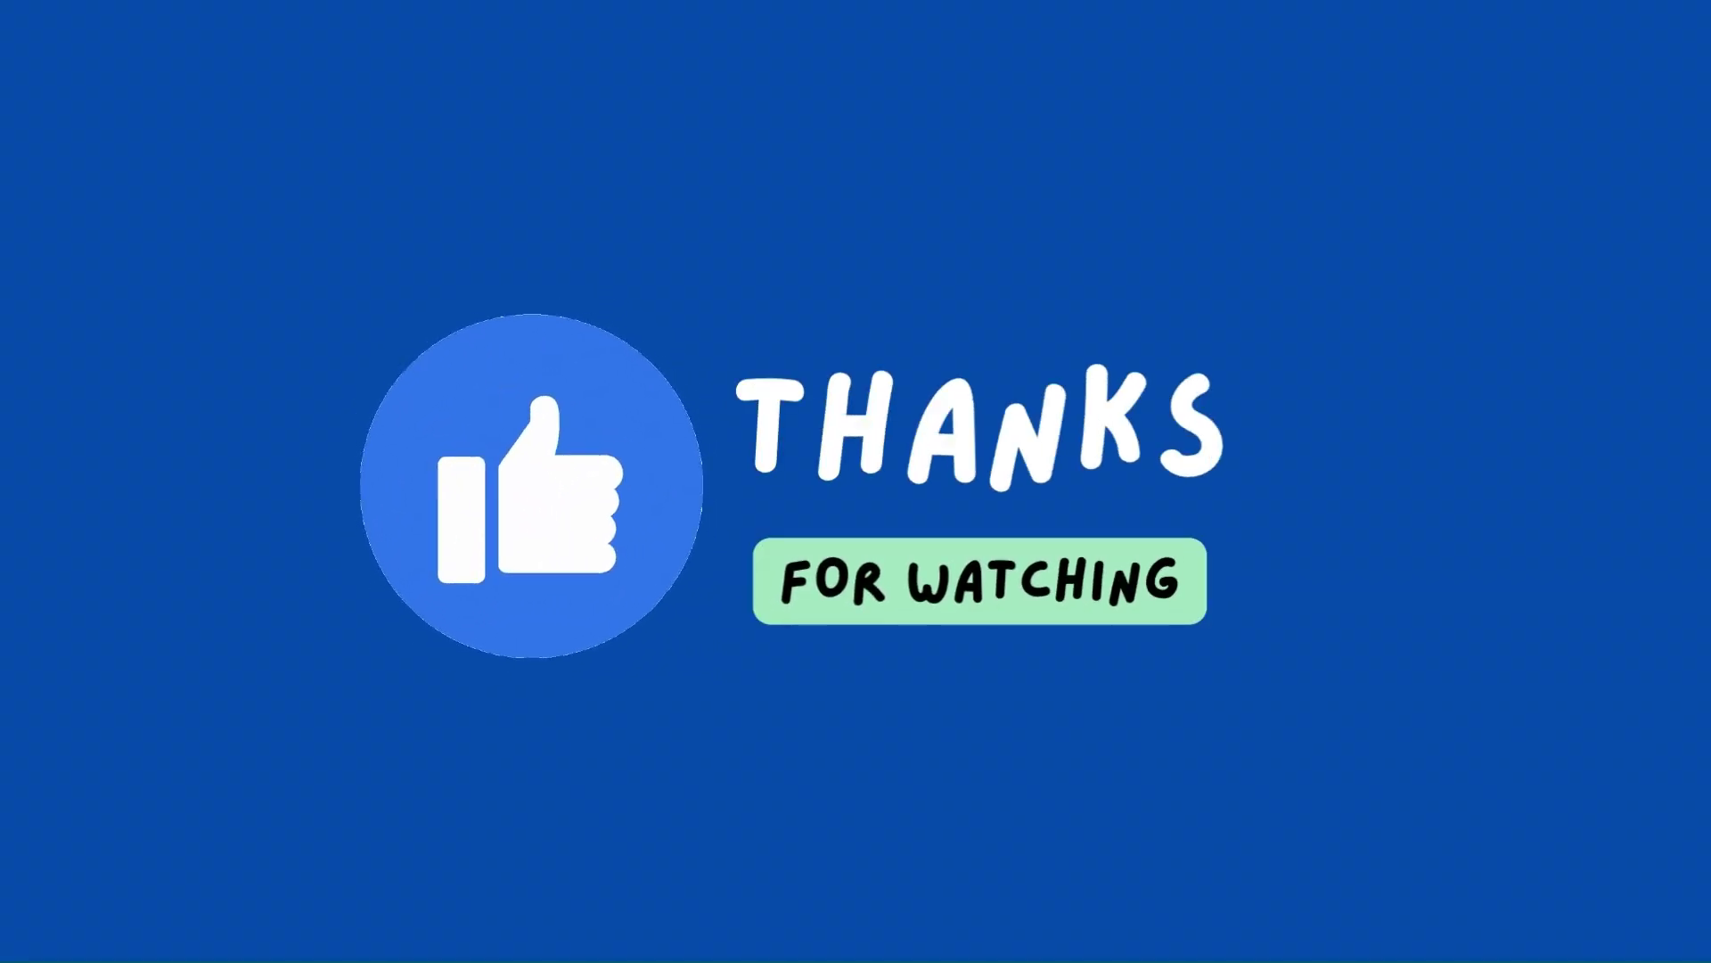